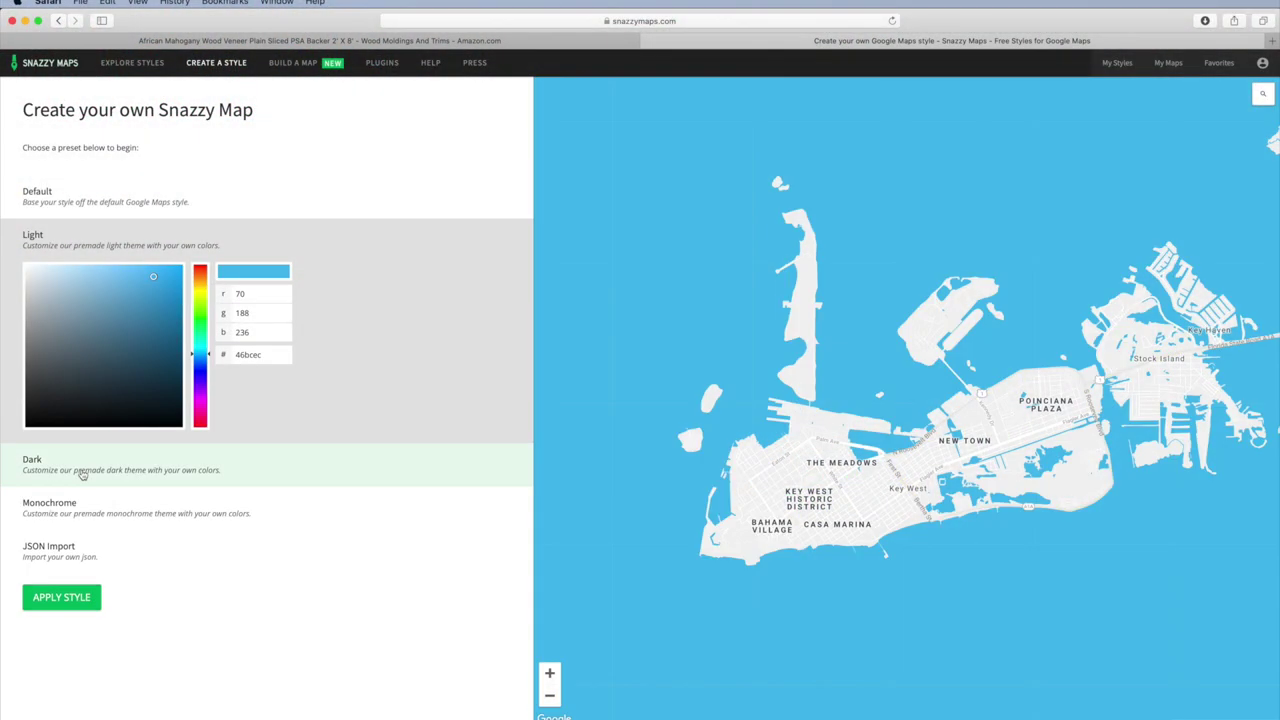
Step: Start a map style from the Light preset and turn off visibility for the administrative and terrain features
{"action": "left_click", "coordinate": [60, 468]}
{"action": "left_click", "coordinate": [40, 196]}
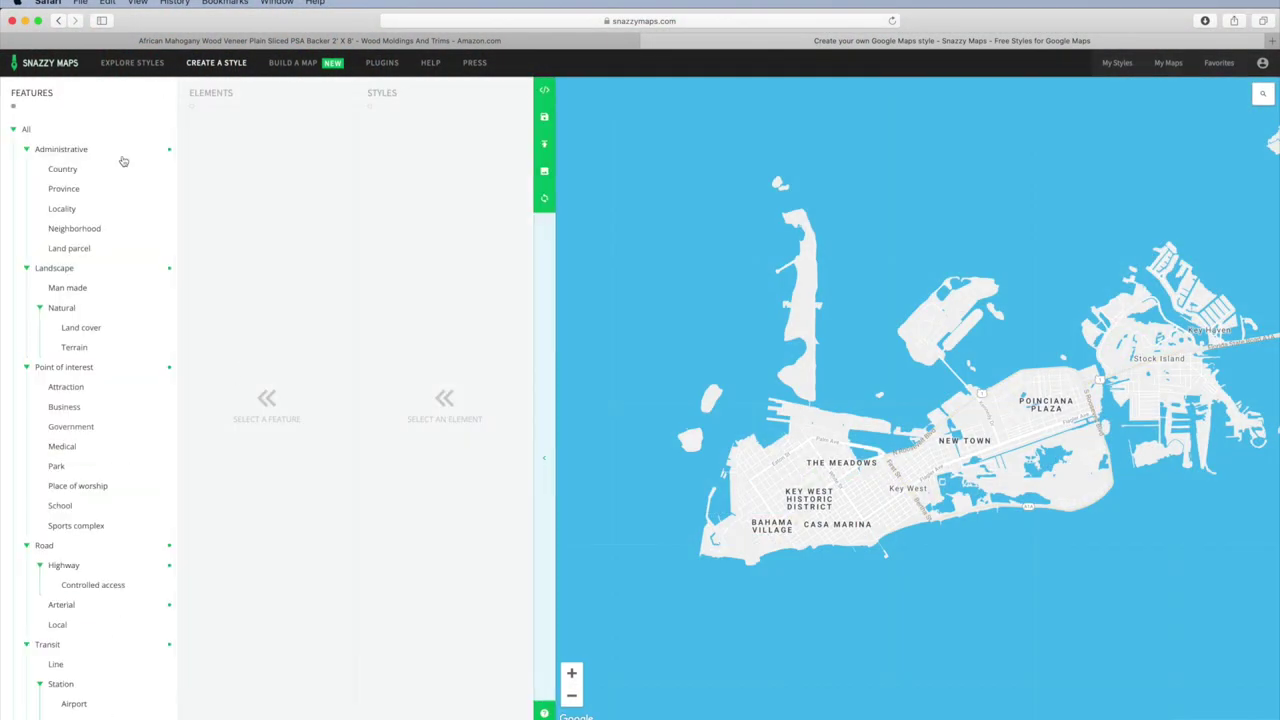
{"action": "left_click", "coordinate": [61, 149]}
{"action": "left_click", "coordinate": [130, 347]}
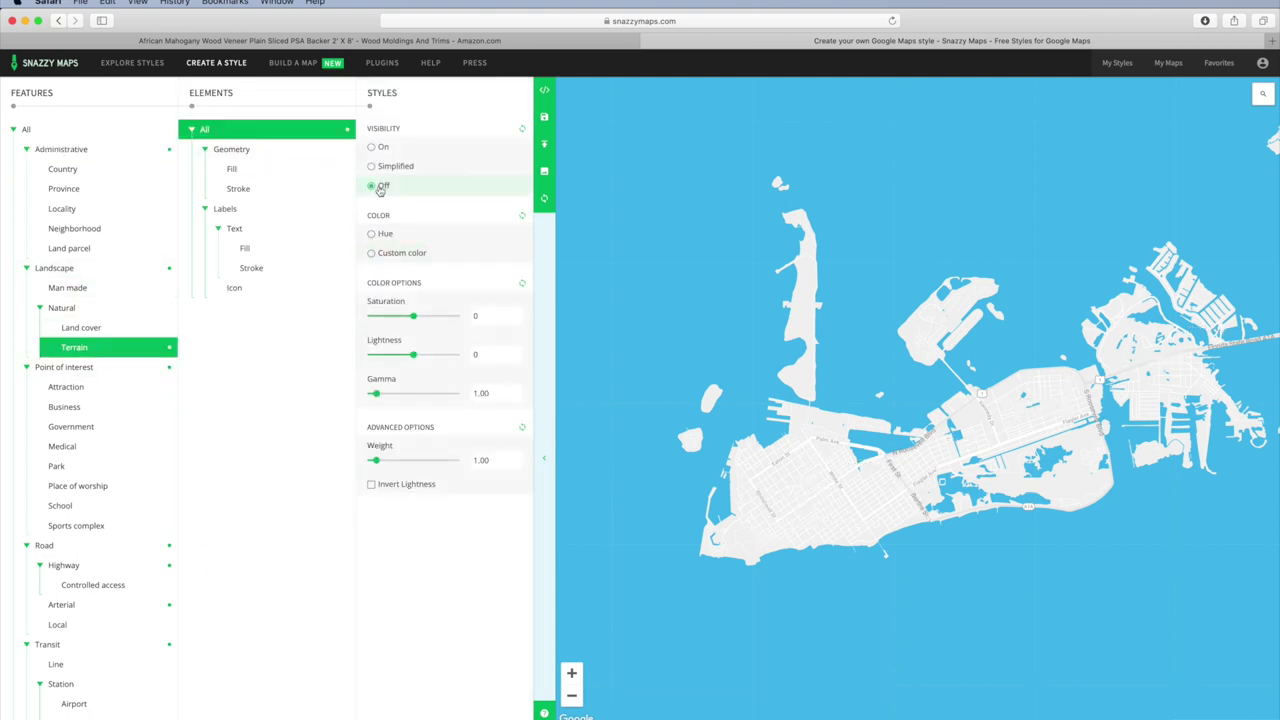
Step: Turn off visibility for the road, highway and transit features
{"action": "left_click", "coordinate": [60, 545]}
{"action": "left_click", "coordinate": [85, 566]}
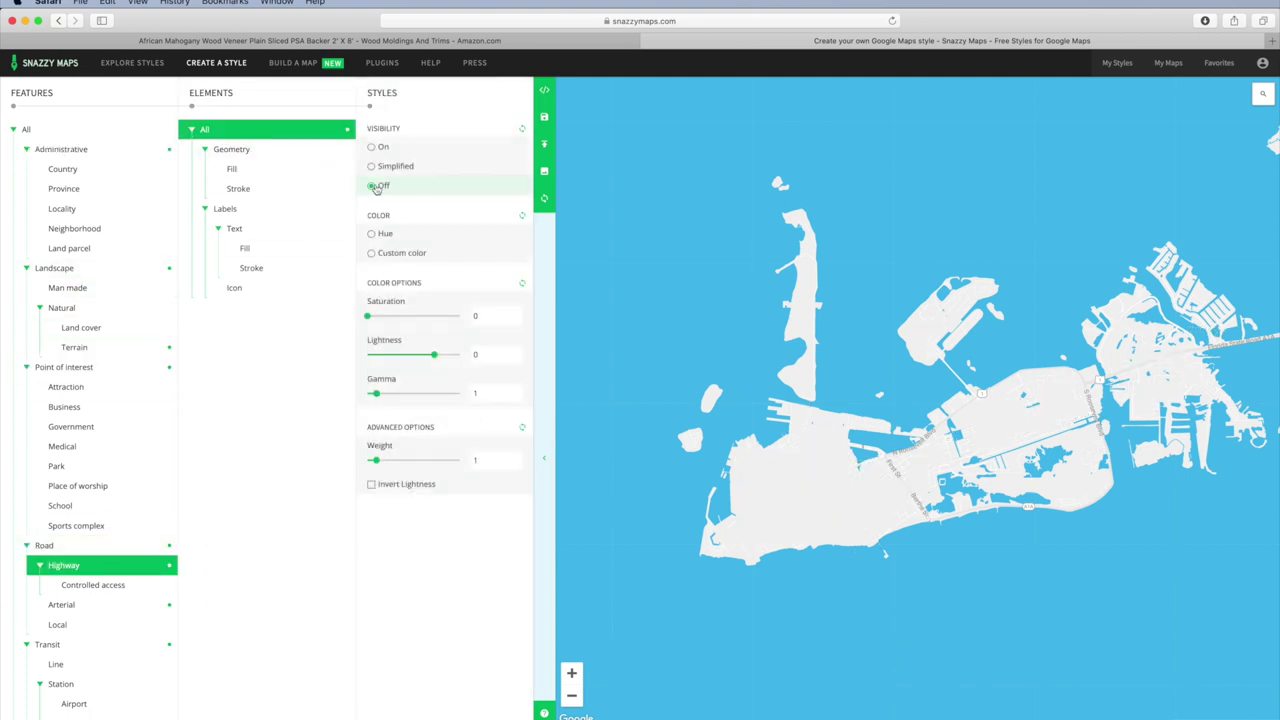
{"action": "left_click", "coordinate": [64, 650]}
{"action": "left_click", "coordinate": [243, 129]}
Step: Raise the lightness of the water feature's geometry to a pale blue
{"action": "scroll", "coordinate": [109, 529], "scroll_direction": "down", "scroll_amount": 2}
{"action": "left_click", "coordinate": [60, 706]}
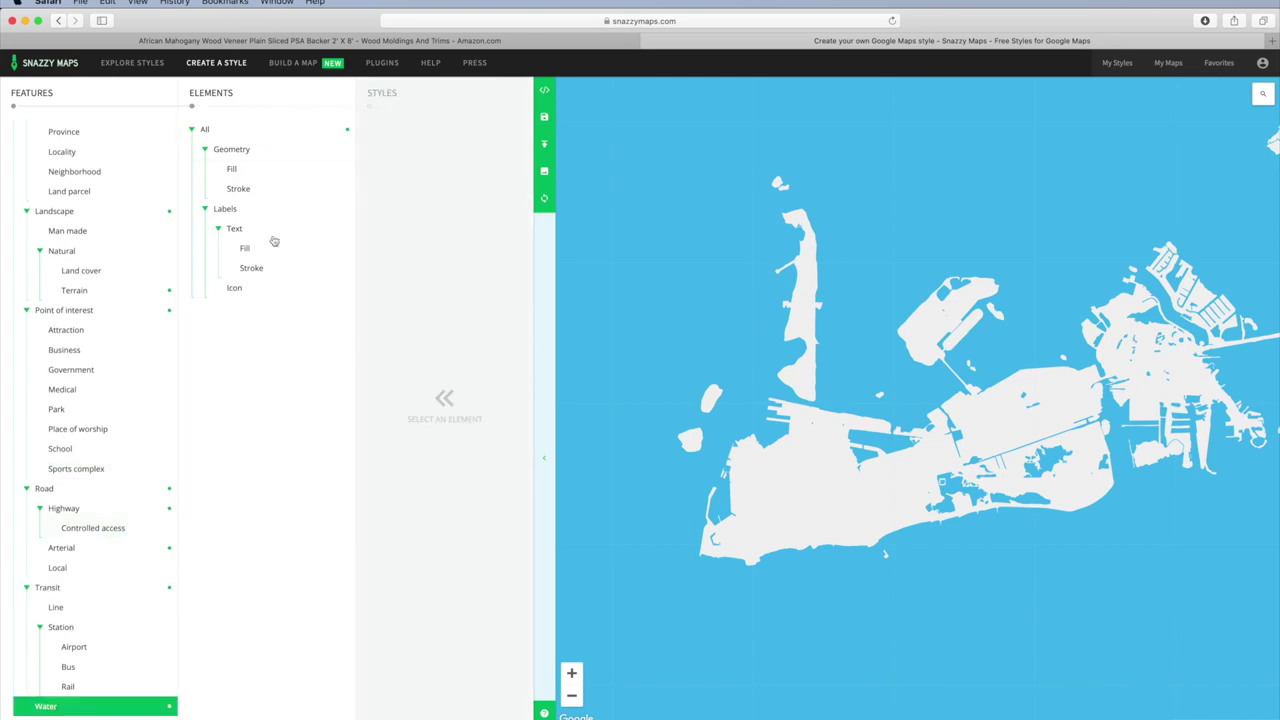
{"action": "left_click", "coordinate": [240, 150]}
{"action": "left_click_drag", "start_coordinate": [415, 356], "coordinate": [444, 360]}
Step: Turn off the labels of the landscape feature
{"action": "left_click", "coordinate": [55, 211]}
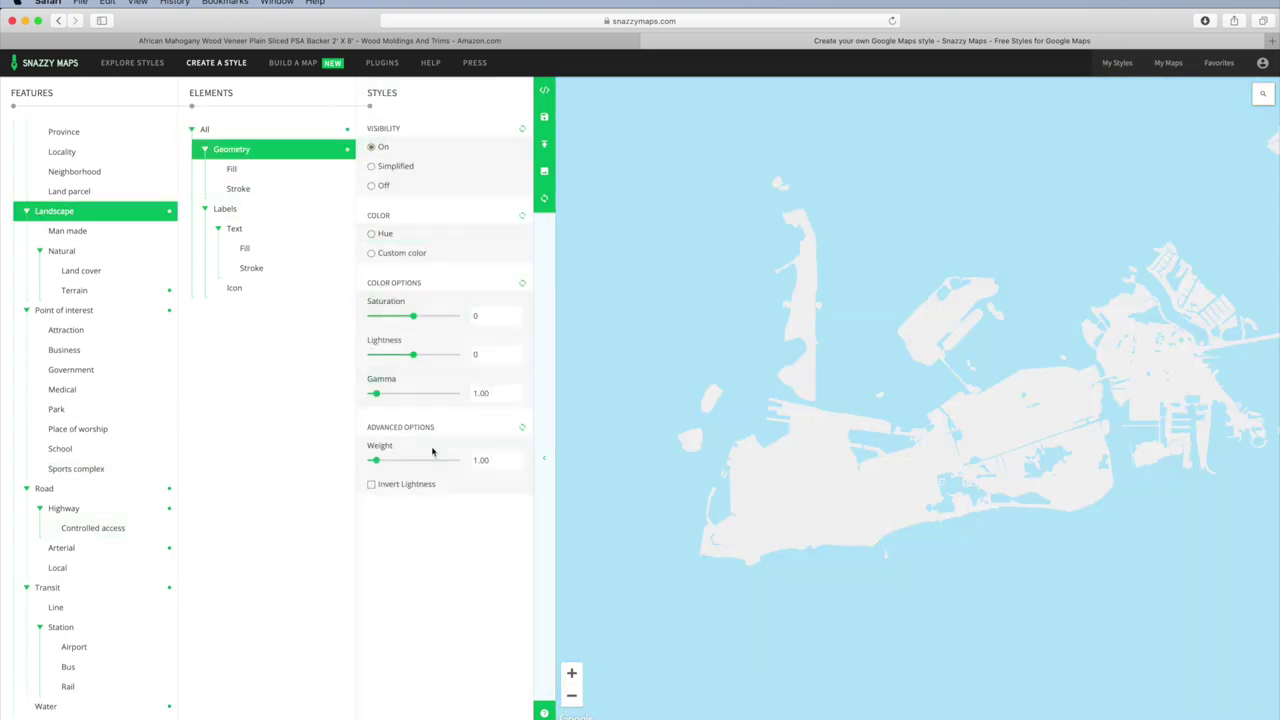
{"action": "left_click", "coordinate": [225, 208]}
{"action": "left_click", "coordinate": [371, 185]}
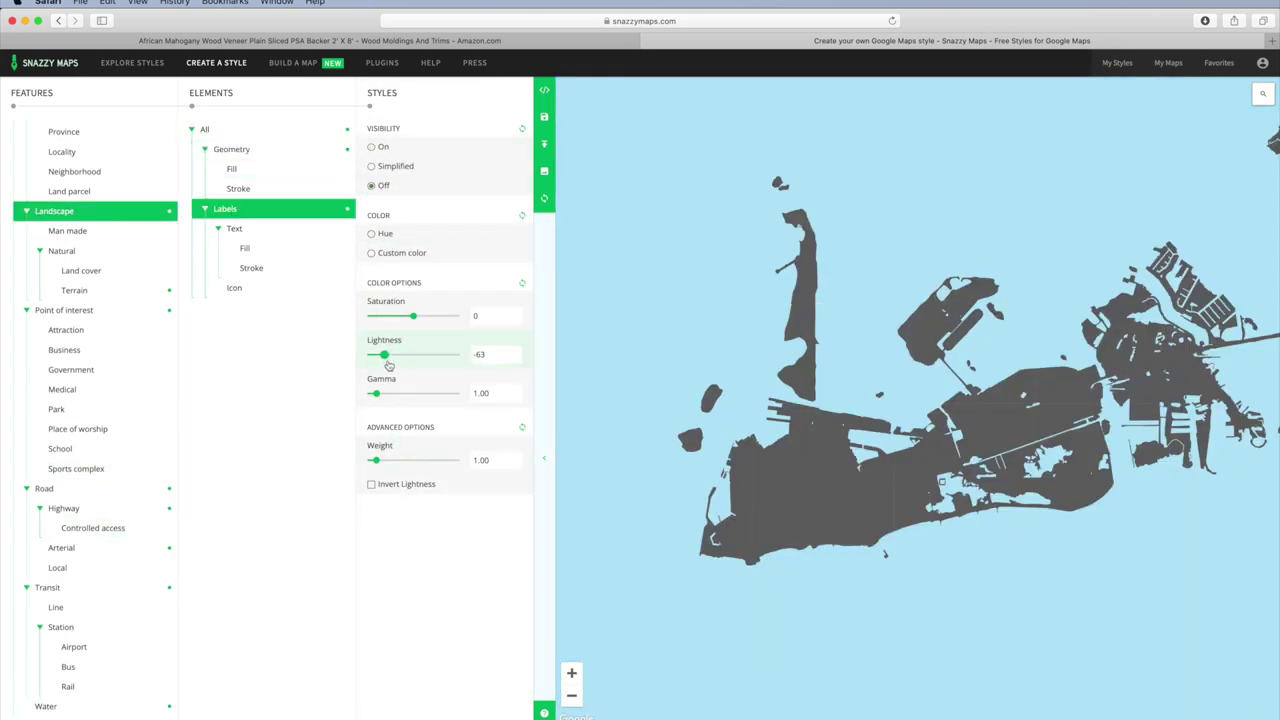
Step: Darken the landscape geometry to black and download the land map image at 1000 × 1000 px and 3x scale
{"action": "left_click", "coordinate": [235, 150]}
{"action": "left_click_drag", "start_coordinate": [389, 357], "coordinate": [374, 359]}
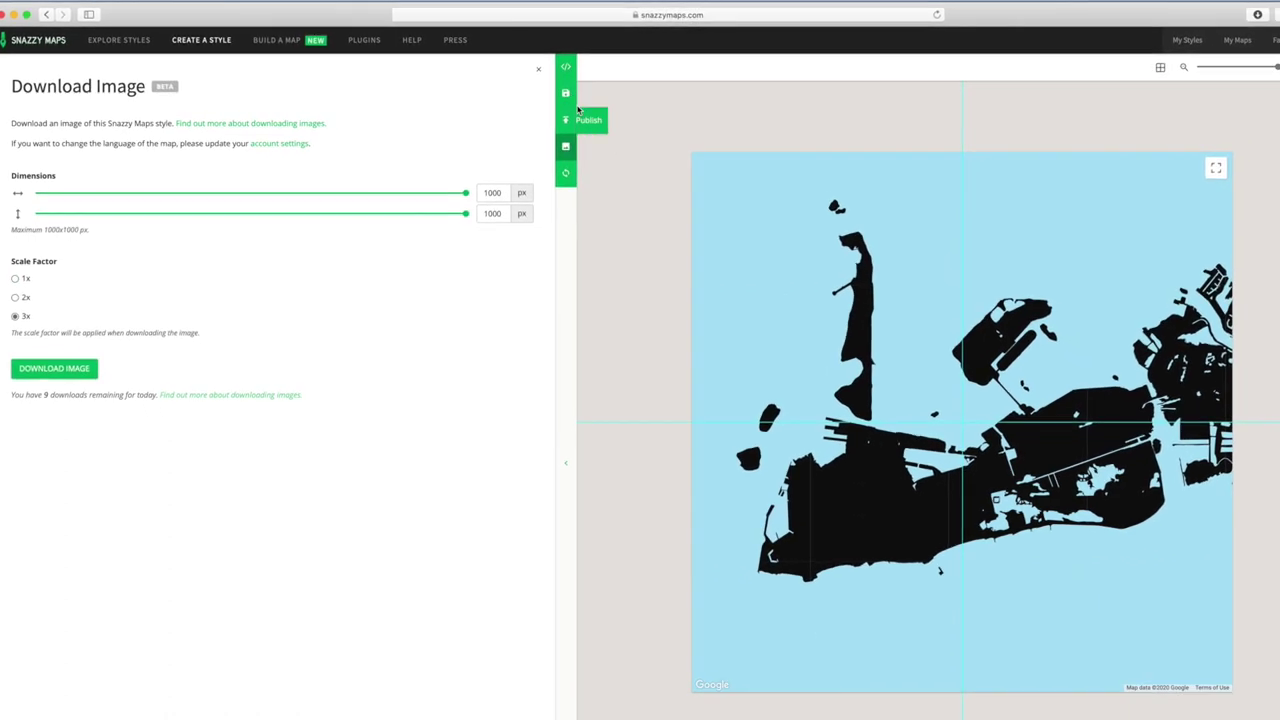
{"action": "left_click", "coordinate": [70, 366]}
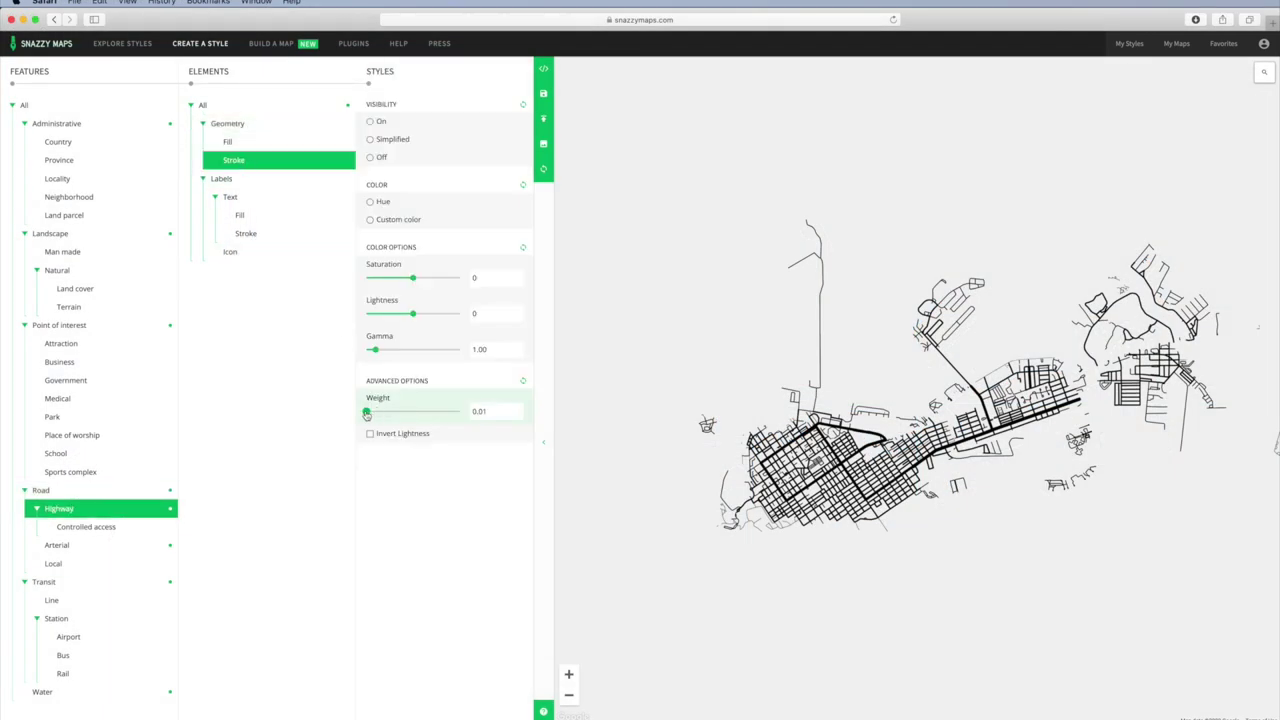
Step: Lower the line weight of the highway geometry
{"action": "left_click", "coordinate": [240, 142]}
{"action": "left_click", "coordinate": [227, 123]}
{"action": "left_click_drag", "start_coordinate": [370, 412], "coordinate": [371, 416]}
Step: Lower the arterial road geometry's weight to about 0.67 and download the road map image
{"action": "left_click", "coordinate": [80, 545]}
{"action": "left_click", "coordinate": [266, 123]}
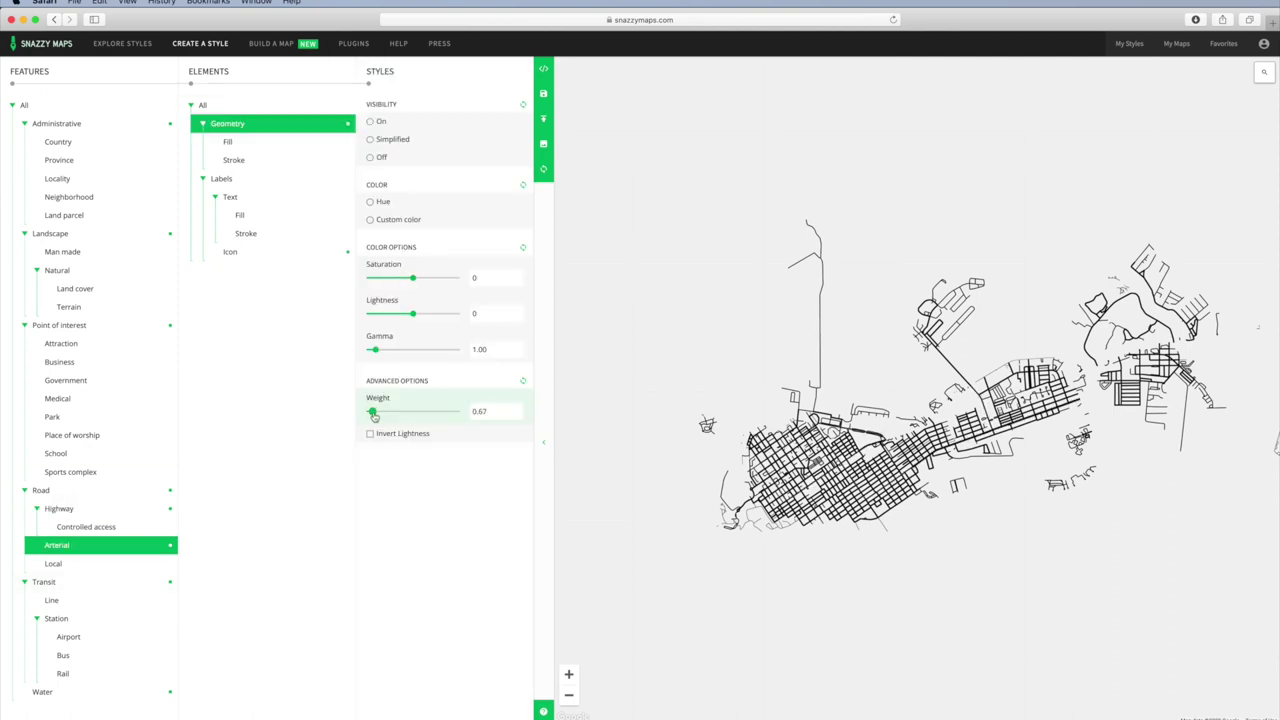
{"action": "left_click", "coordinate": [543, 143]}
{"action": "left_click", "coordinate": [74, 356]}
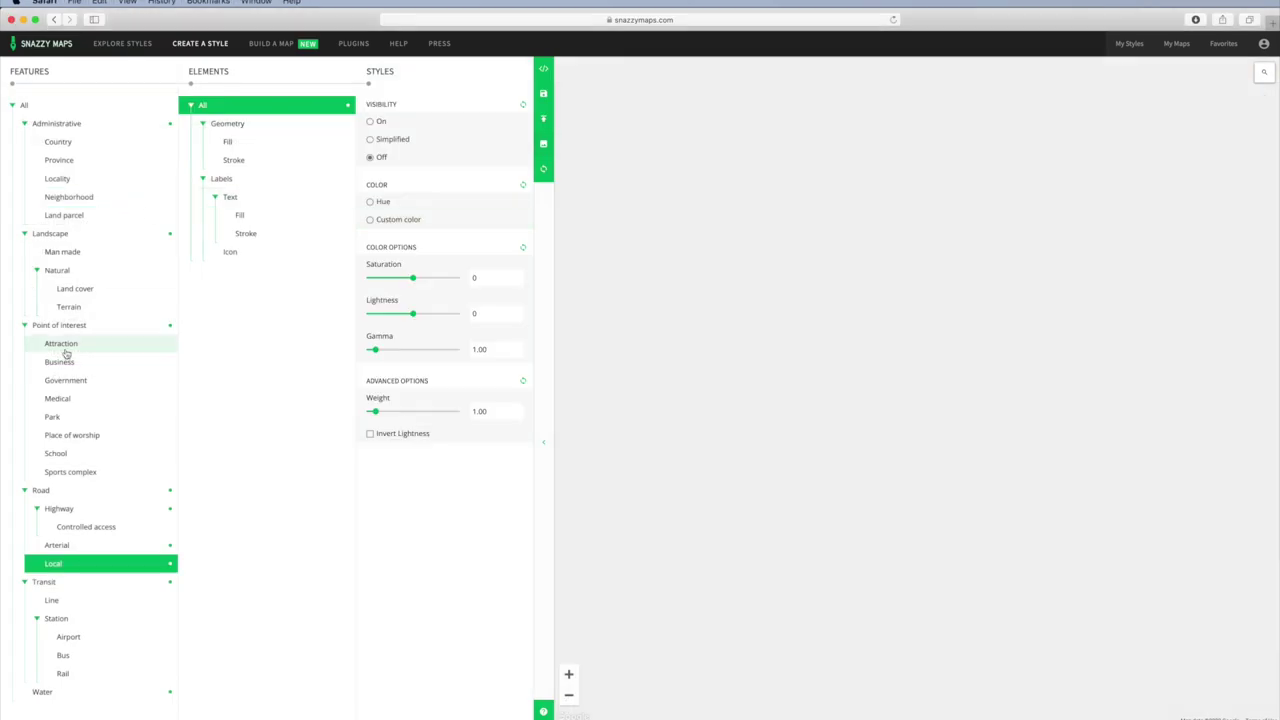
Step: Turn off the labels of the park points of interest
{"action": "left_click", "coordinate": [52, 416]}
{"action": "left_click", "coordinate": [221, 178]}
{"action": "left_click", "coordinate": [370, 157]}
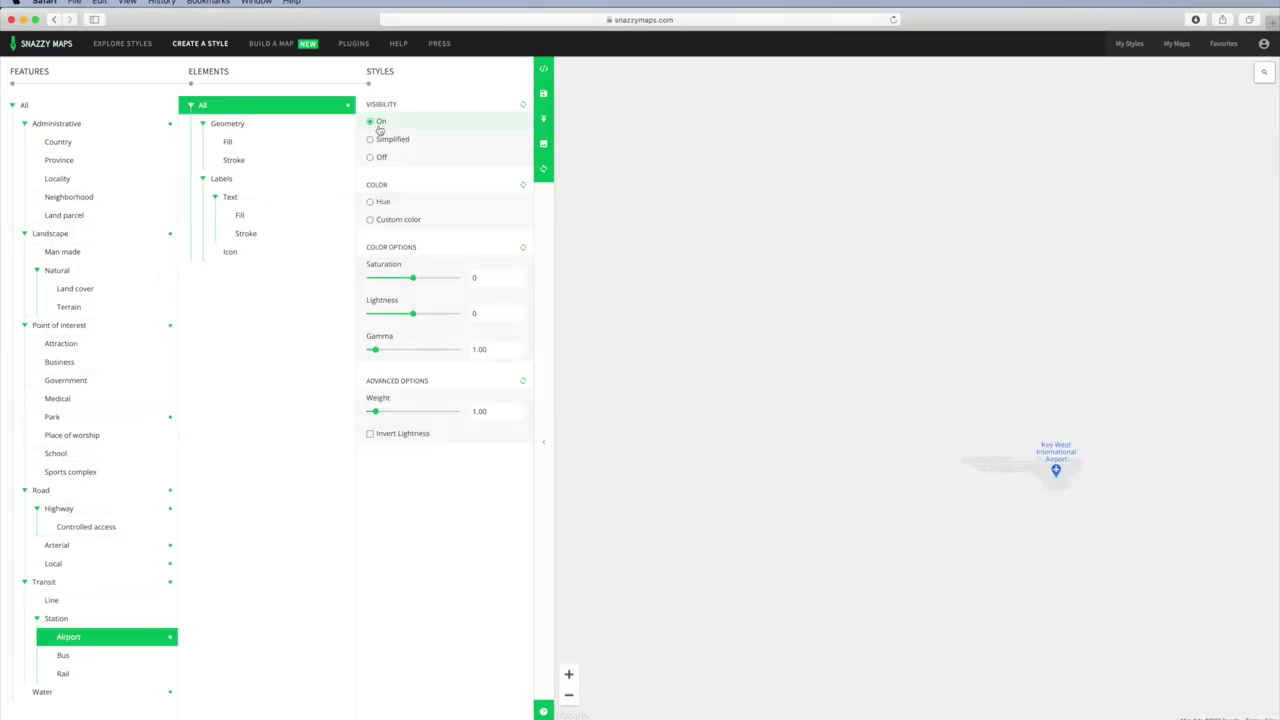
Step: Style the airport as a solid black shape without labels and download its map image
{"action": "left_click", "coordinate": [227, 141]}
{"action": "left_click", "coordinate": [221, 178]}
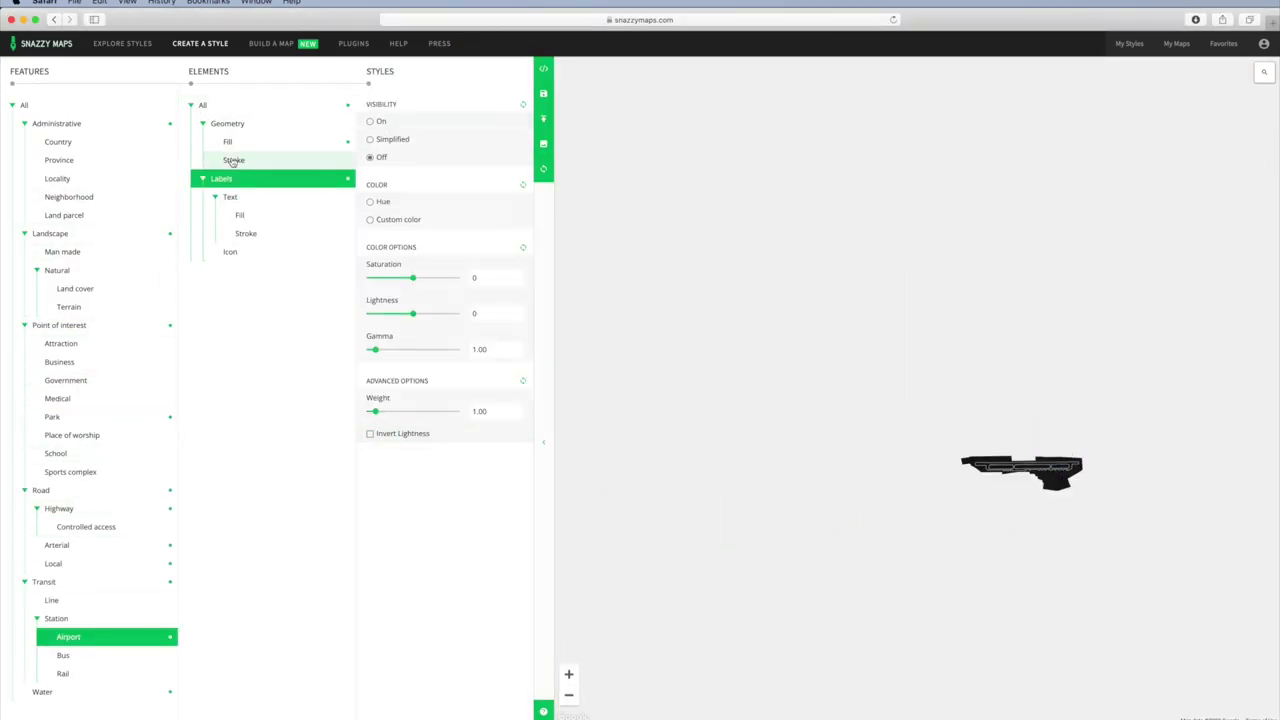
{"action": "left_click", "coordinate": [233, 160]}
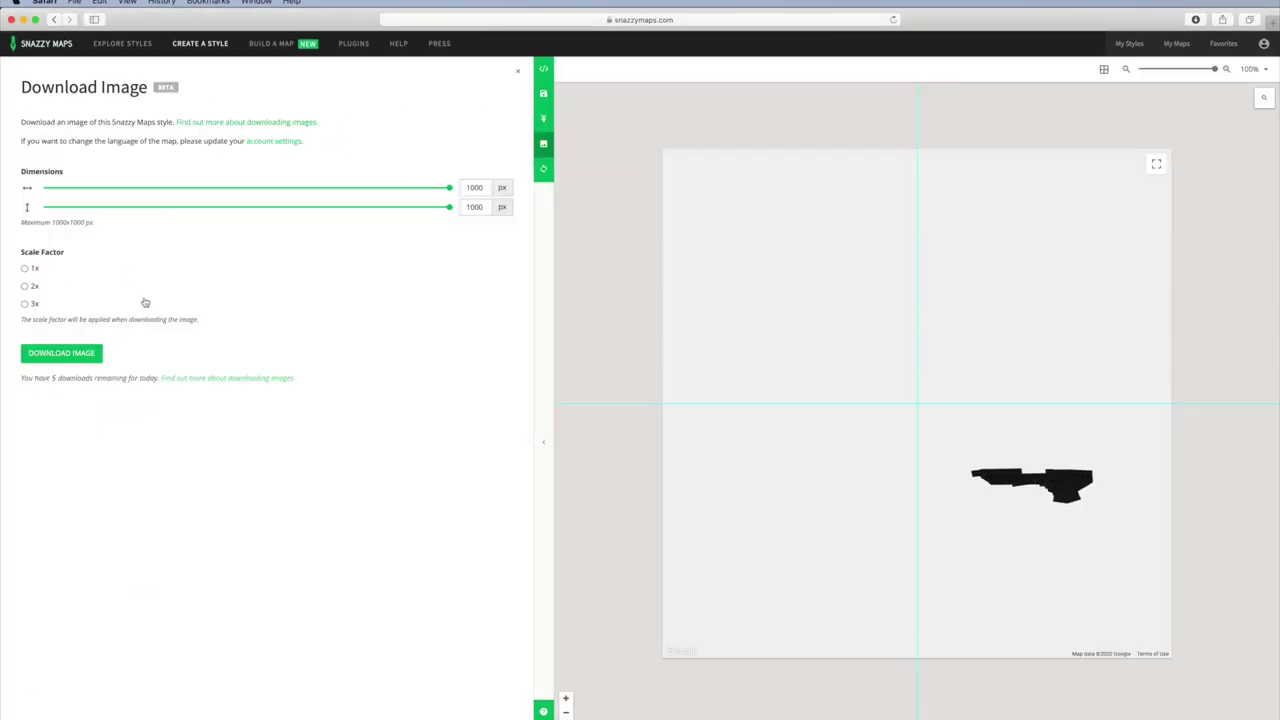
{"action": "left_click", "coordinate": [88, 358]}
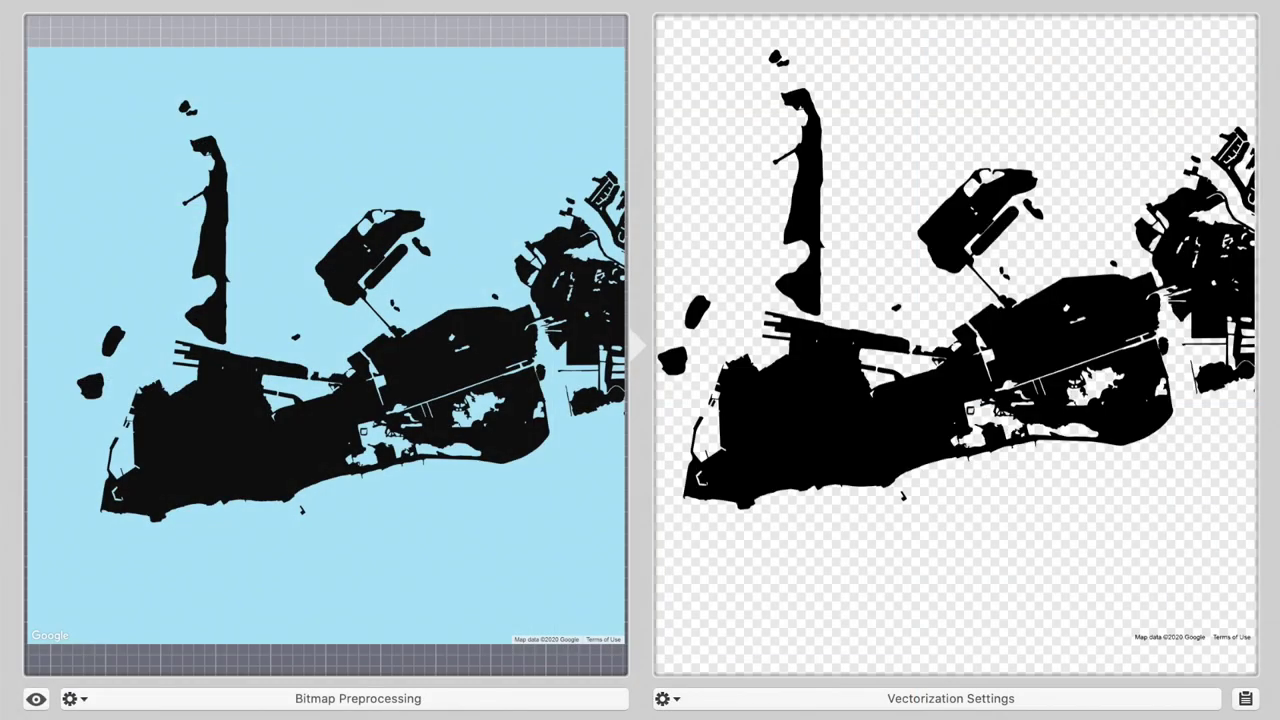
Step: Save the vectorized land map to Downloads as KW-Land in Encapsulated PostScript (.eps) format
{"action": "key", "text": "super+s"}
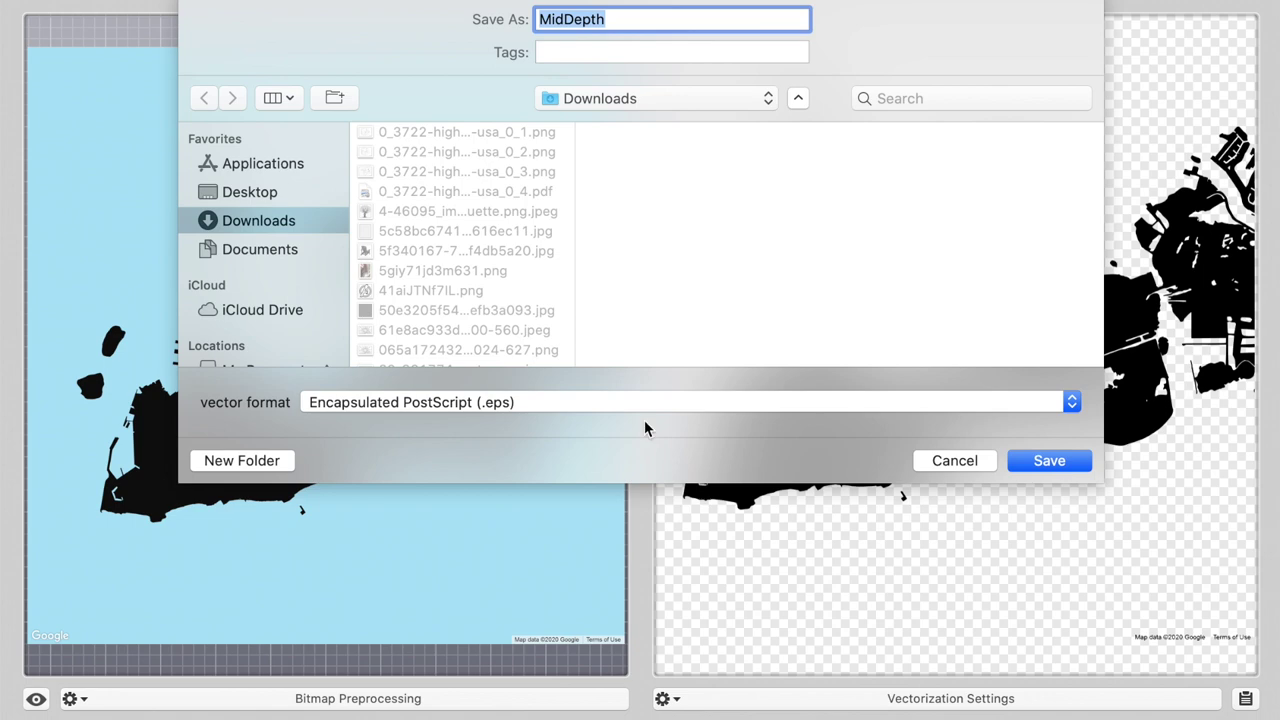
{"action": "type", "text": "KW-Land"}
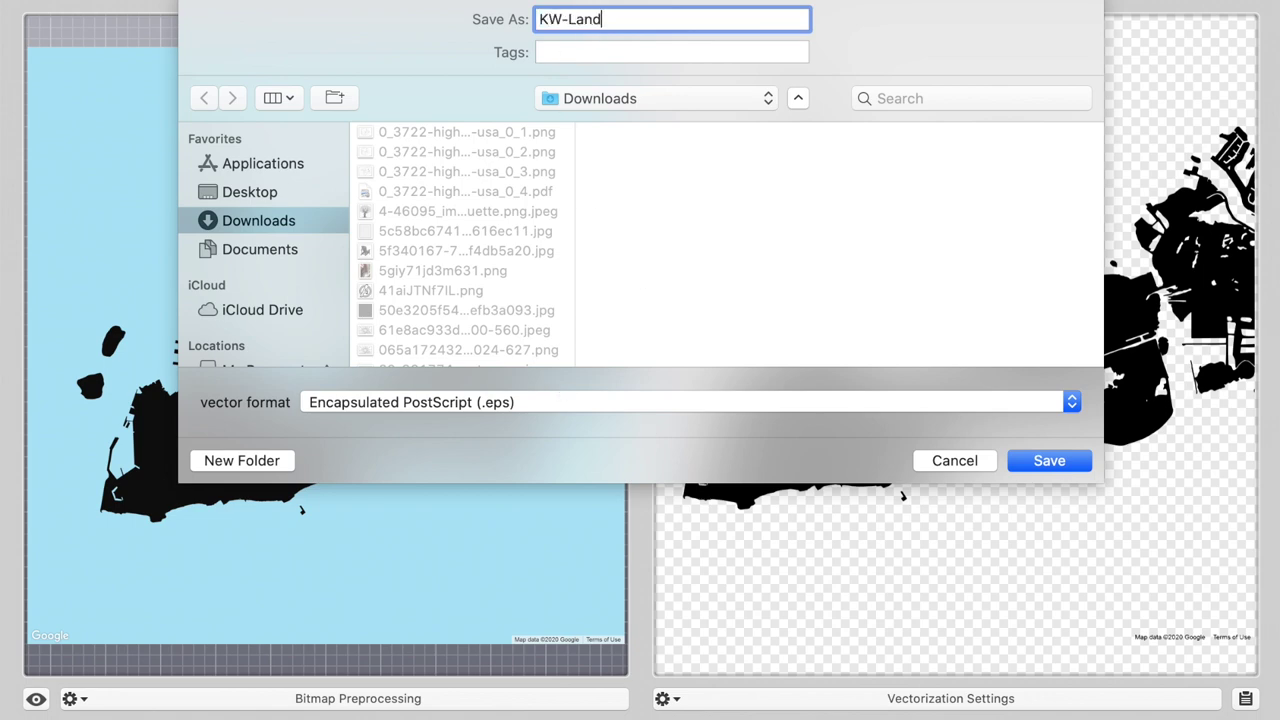
{"action": "left_click", "coordinate": [1036, 466]}
Step: Import the road map image snazzy-image-30.png from Downloads for vectorizing
{"action": "left_click", "coordinate": [220, 0]}
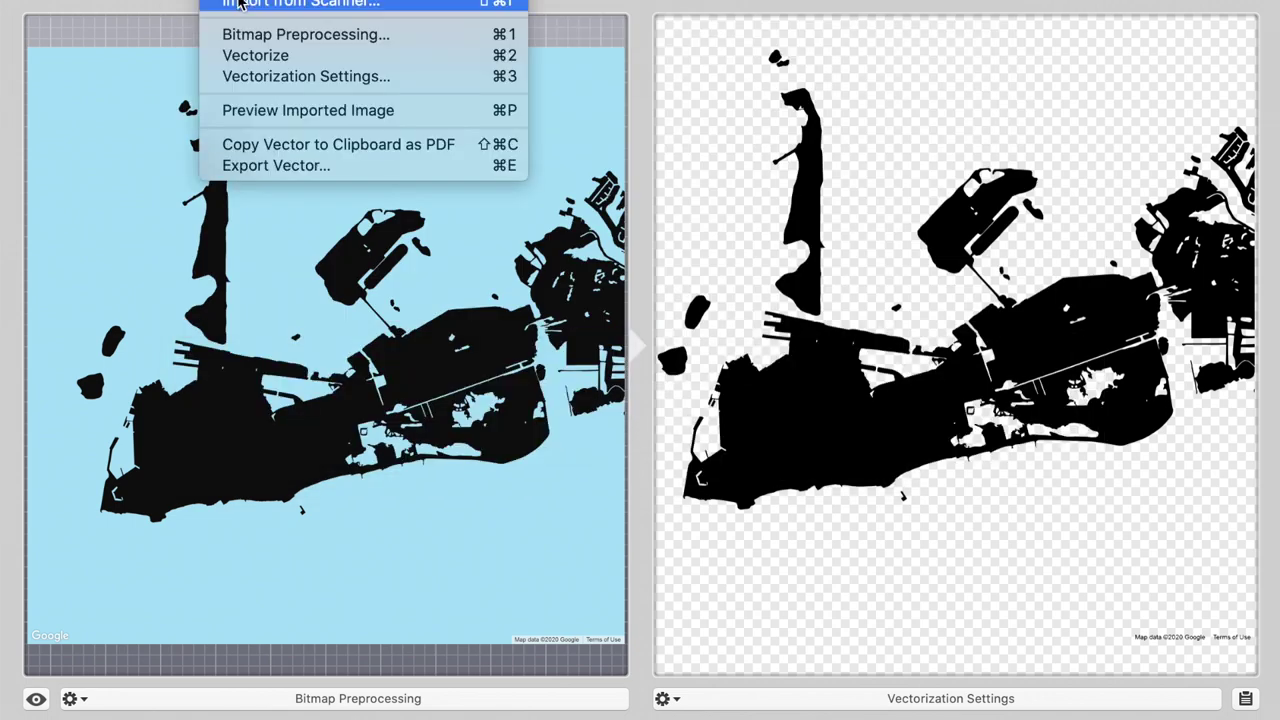
{"action": "left_click", "coordinate": [240, 1]}
{"action": "double_click", "coordinate": [491, 184]}
{"action": "left_click", "coordinate": [220, 0]}
{"action": "left_click", "coordinate": [240, 1]}
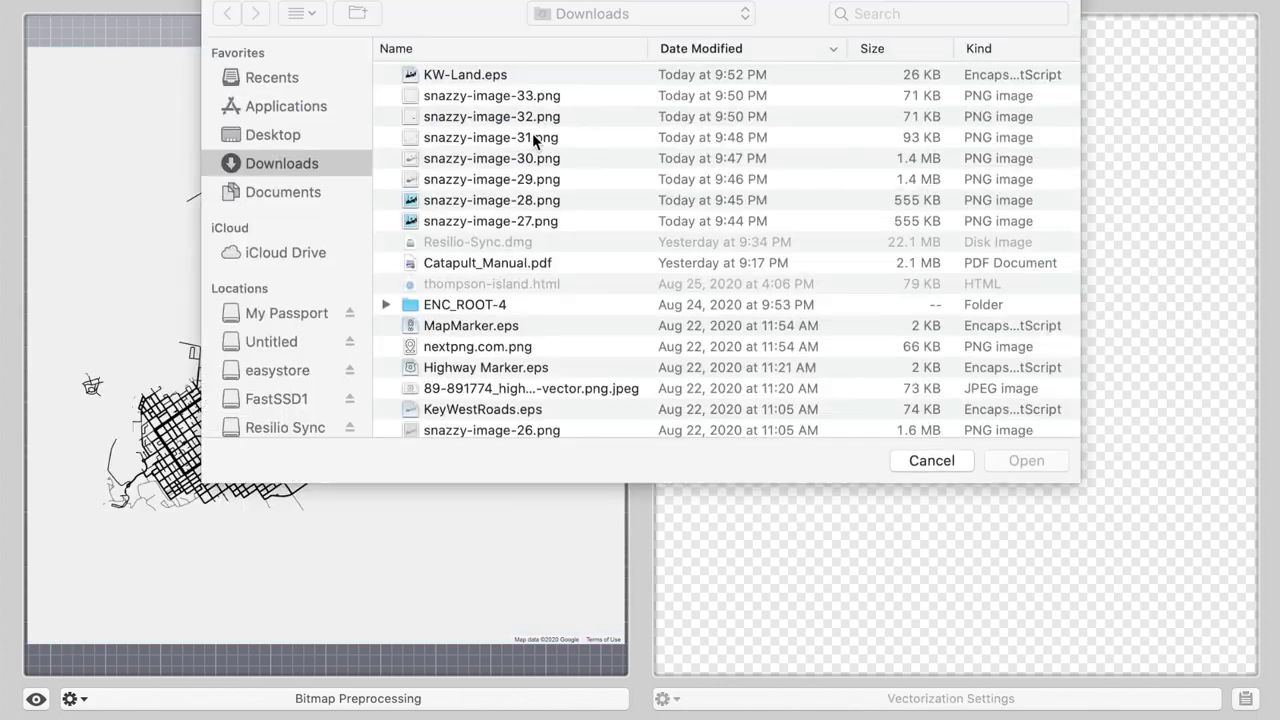
{"action": "double_click", "coordinate": [479, 159]}
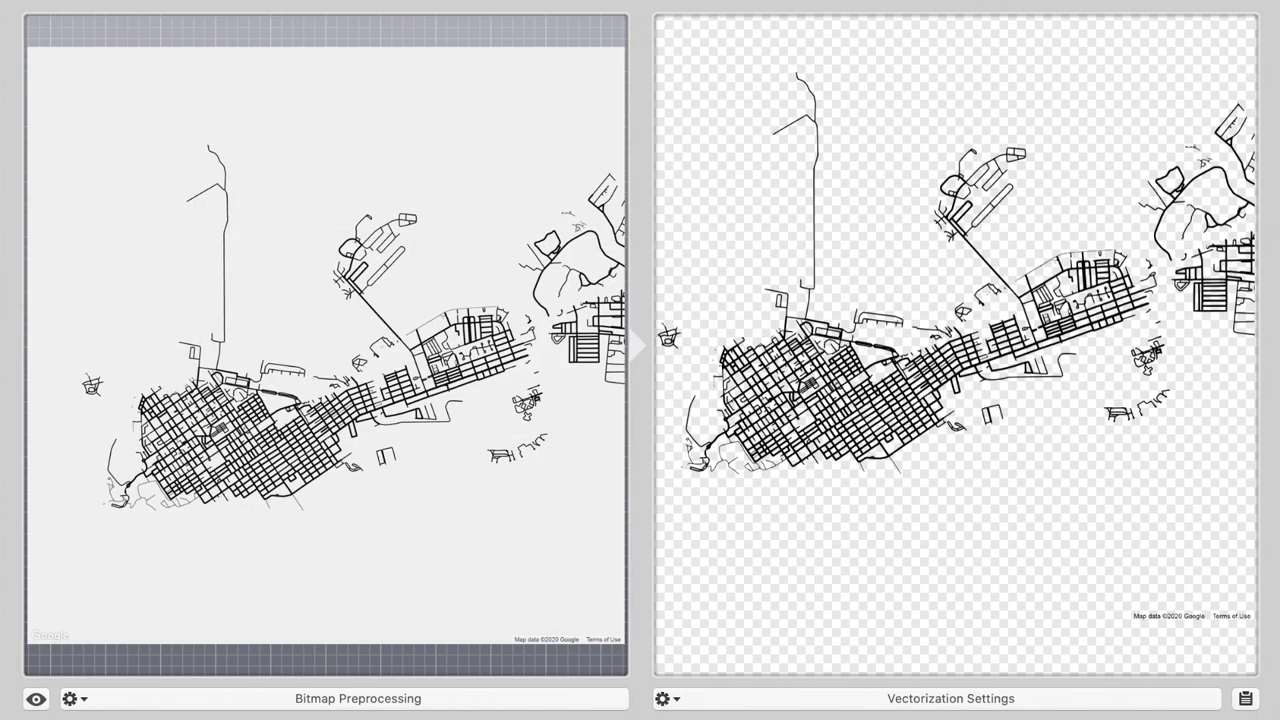
Step: Save the vectorized road map, replacing the last word of the file name with Roads
{"action": "key", "text": "super+s"}
{"action": "double_click", "coordinate": [585, 19]}
{"action": "type", "text": "Roads"}
{"action": "key", "text": "Return"}
Step: Import the parks map image and save its vectorized version
{"action": "left_click", "coordinate": [220, 0]}
{"action": "left_click", "coordinate": [244, 2]}
{"action": "double_click", "coordinate": [460, 161]}
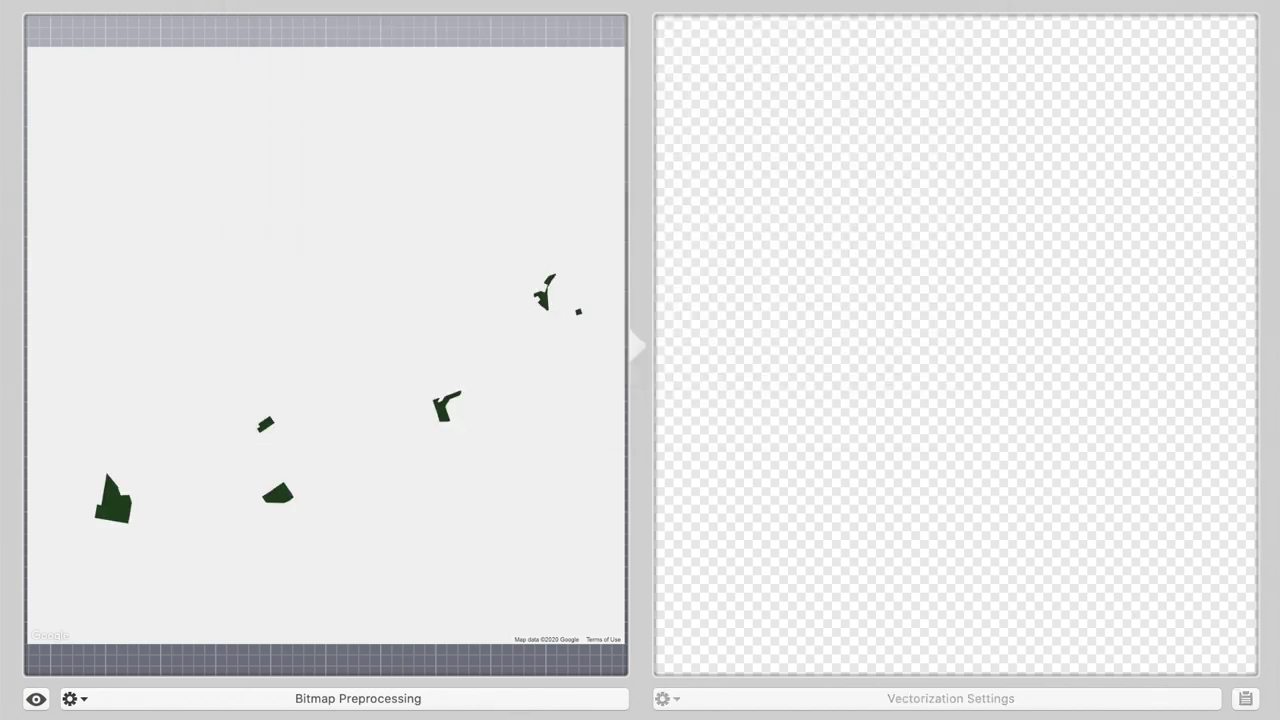
{"action": "key", "text": "super+s"}
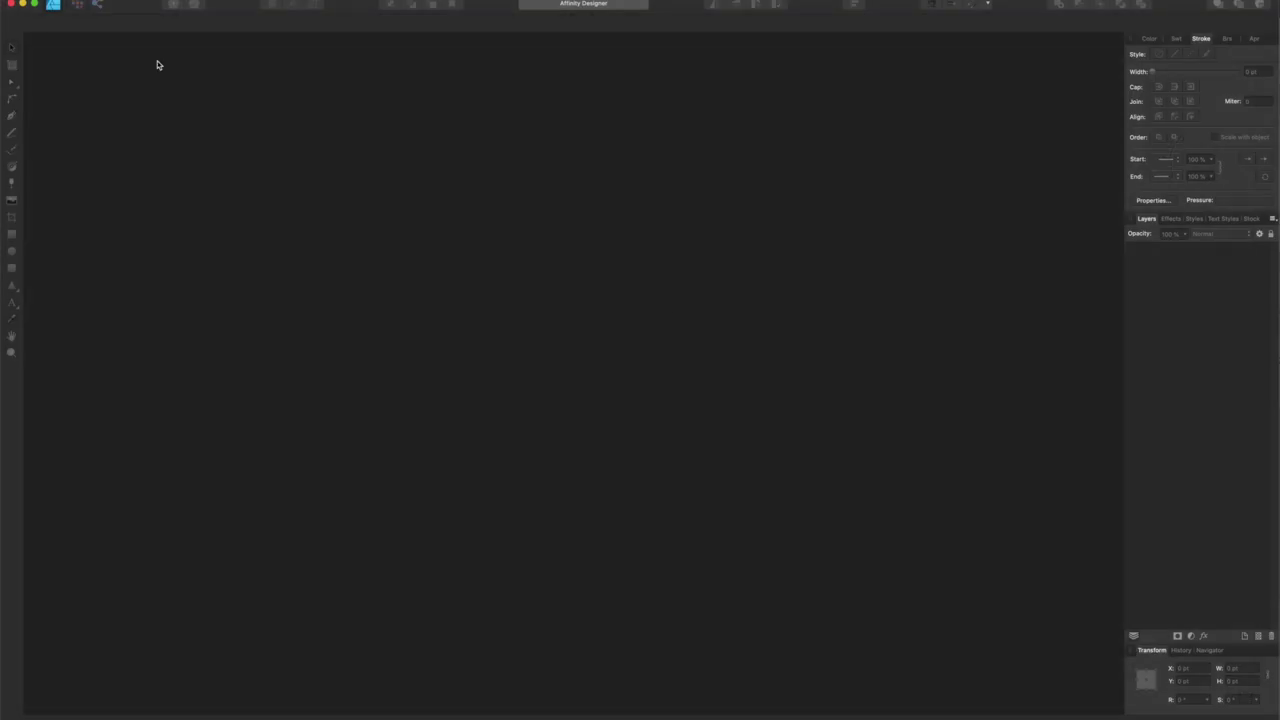
Step: Switch to Affinity Designer and open KeyWestLand.eps from Downloads
{"action": "left_click", "coordinate": [125, 0]}
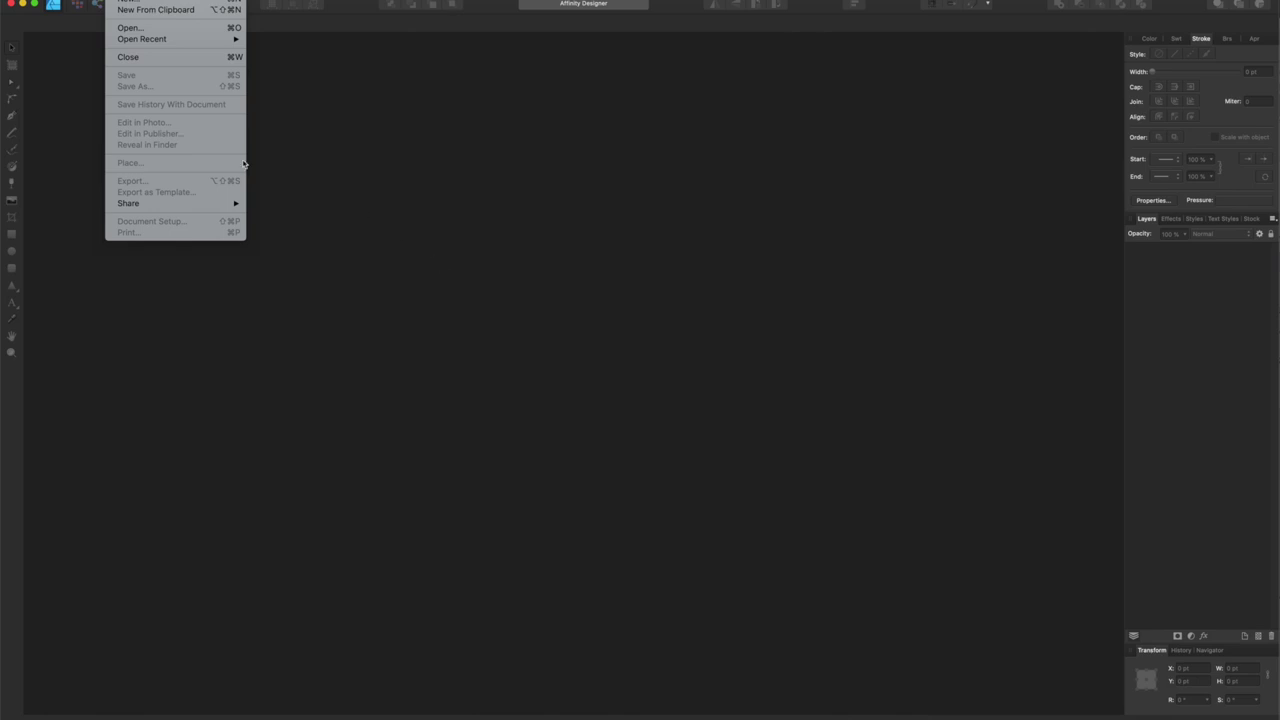
{"action": "left_click", "coordinate": [139, 28]}
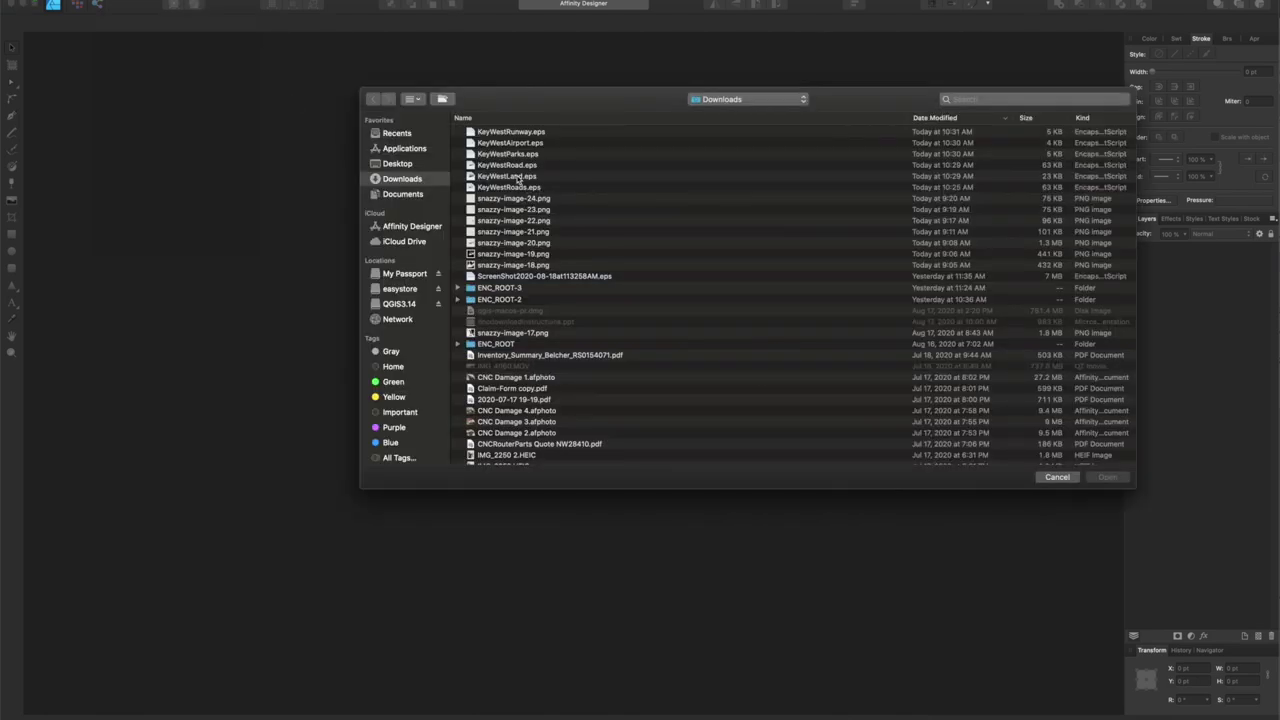
{"action": "double_click", "coordinate": [518, 177]}
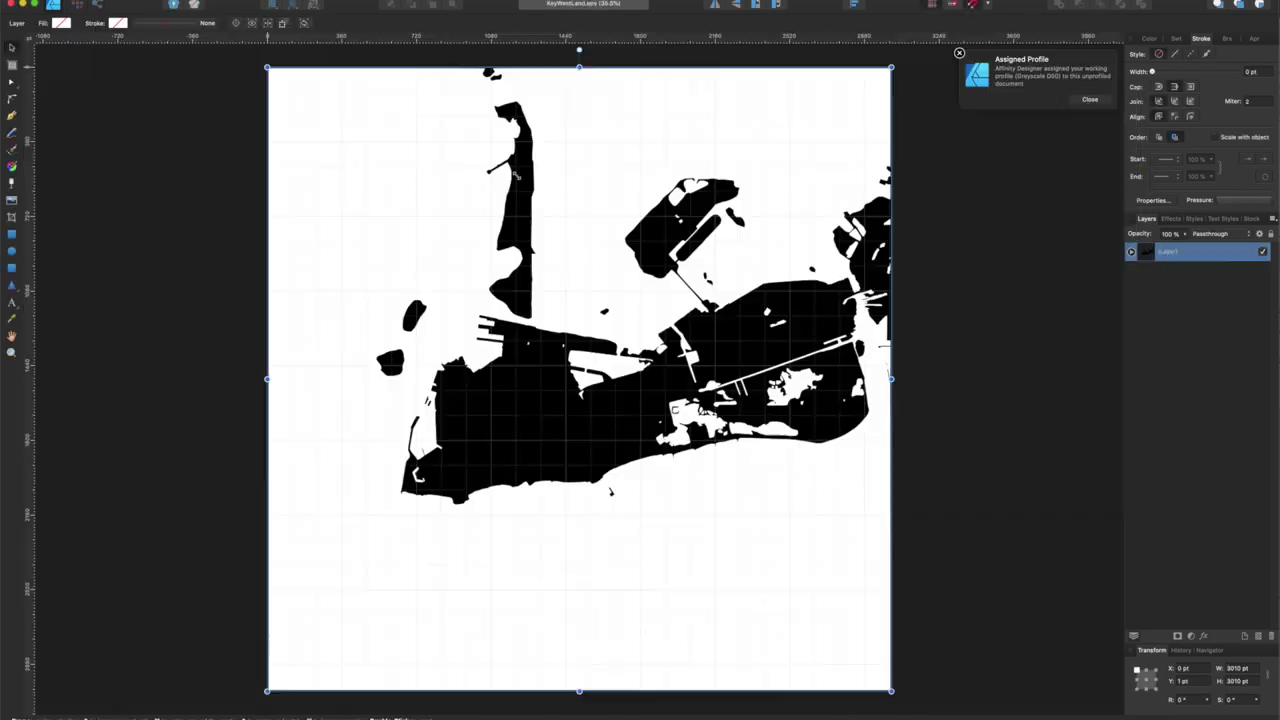
Step: Open KeyWestRoad.eps and KeyWestParks.eps as separate documents
{"action": "left_click", "coordinate": [117, 1]}
{"action": "left_click", "coordinate": [132, 28]}
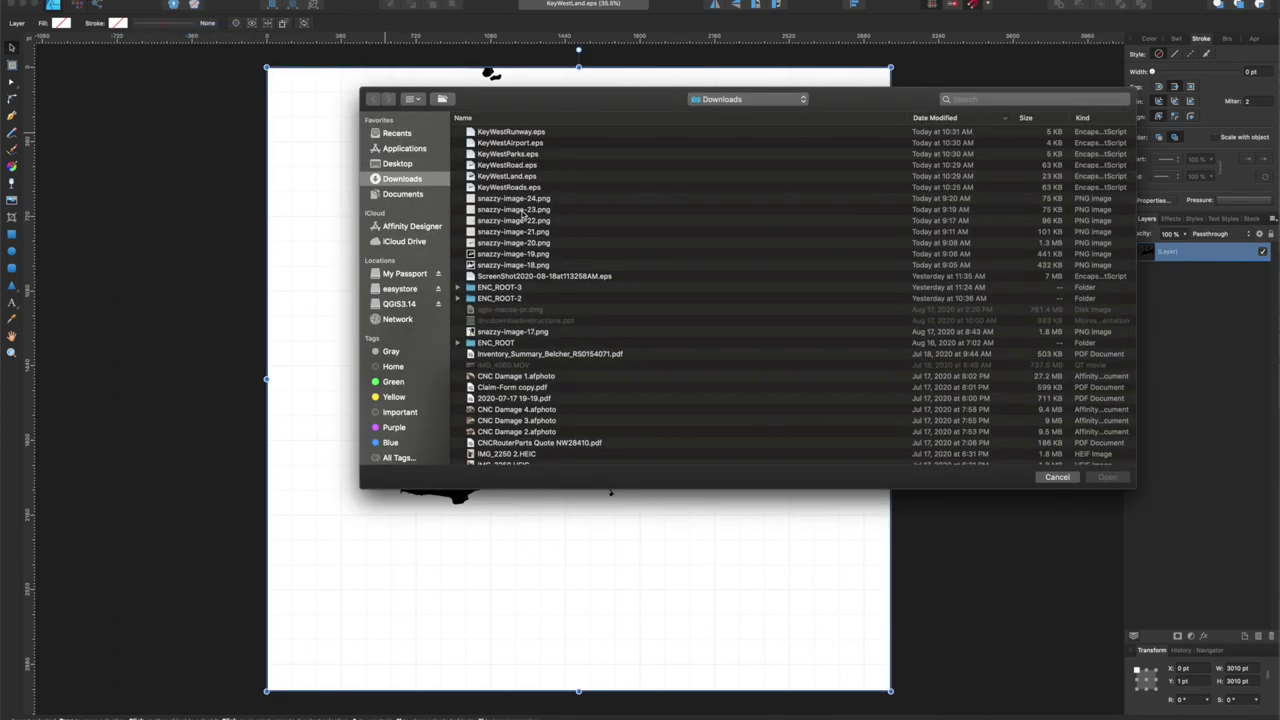
{"action": "double_click", "coordinate": [507, 166]}
{"action": "left_click", "coordinate": [117, 1]}
{"action": "left_click", "coordinate": [134, 28]}
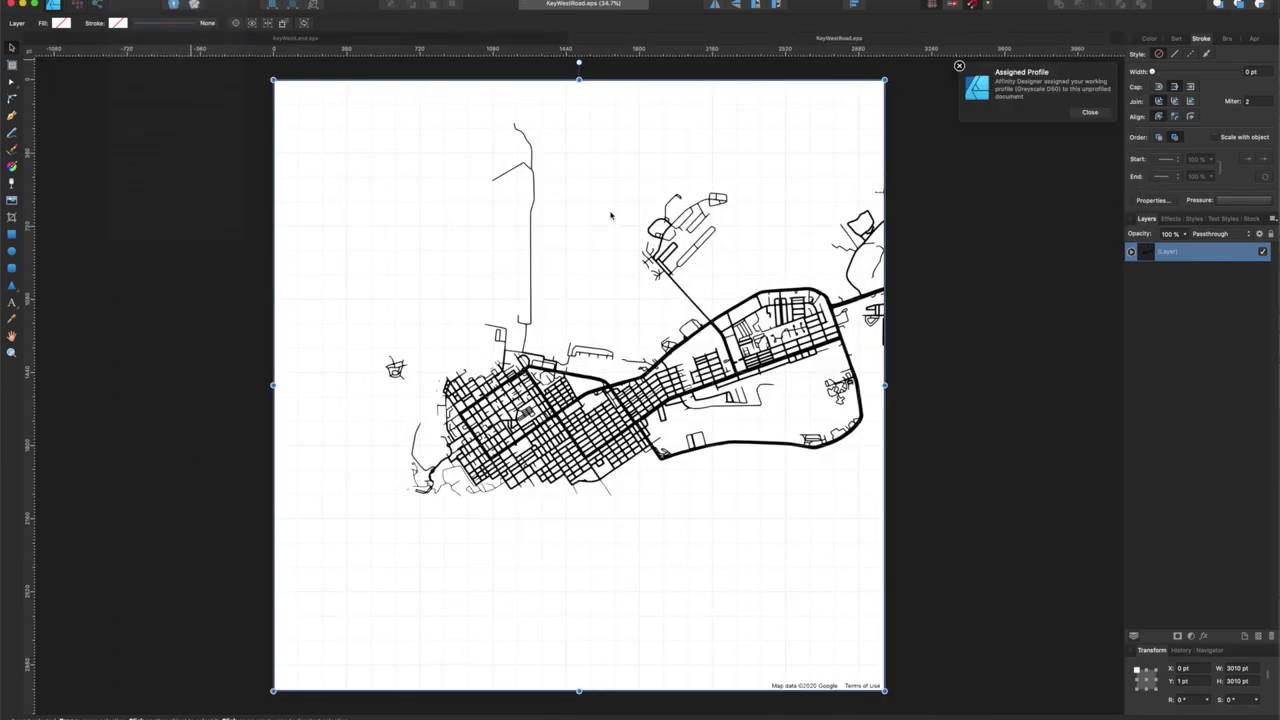
{"action": "key", "text": "super+o"}
{"action": "double_click", "coordinate": [517, 160]}
Step: Open KeyWestAirport.eps and KeyWestRunway.eps as separate documents
{"action": "left_click", "coordinate": [118, 2]}
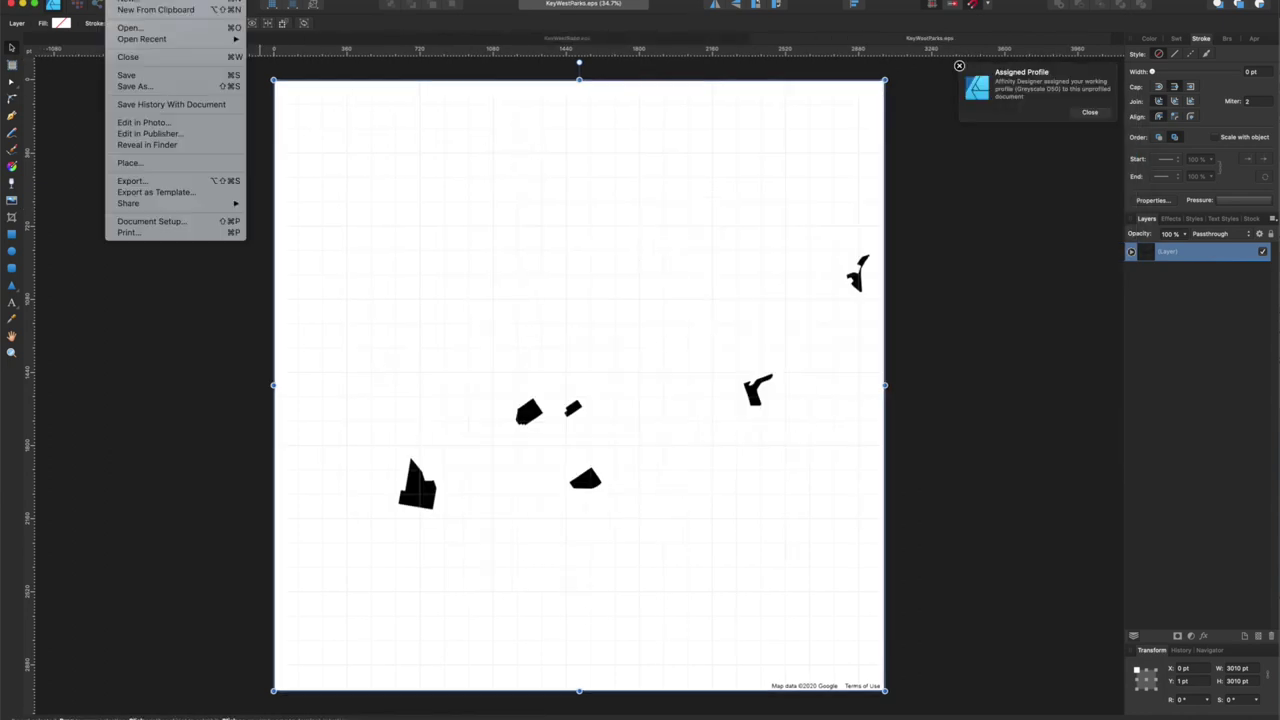
{"action": "left_click", "coordinate": [130, 28]}
{"action": "double_click", "coordinate": [515, 150]}
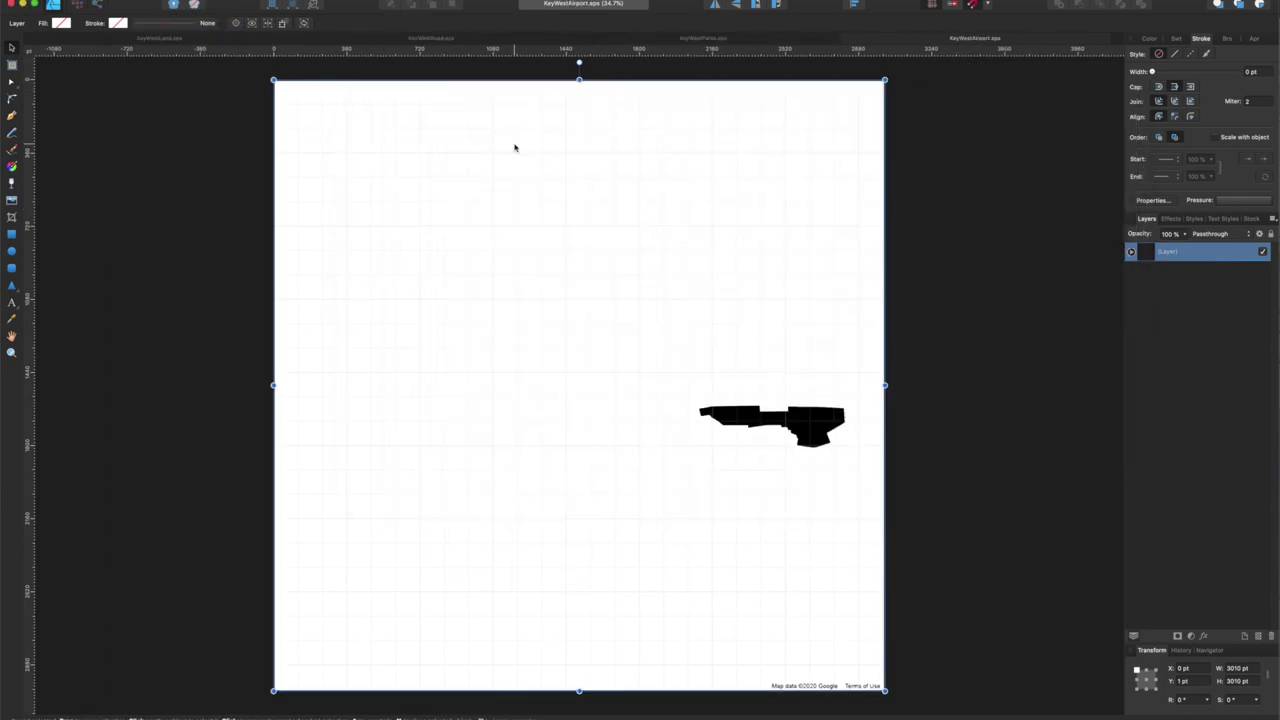
{"action": "left_click", "coordinate": [118, 2]}
{"action": "left_click", "coordinate": [130, 28]}
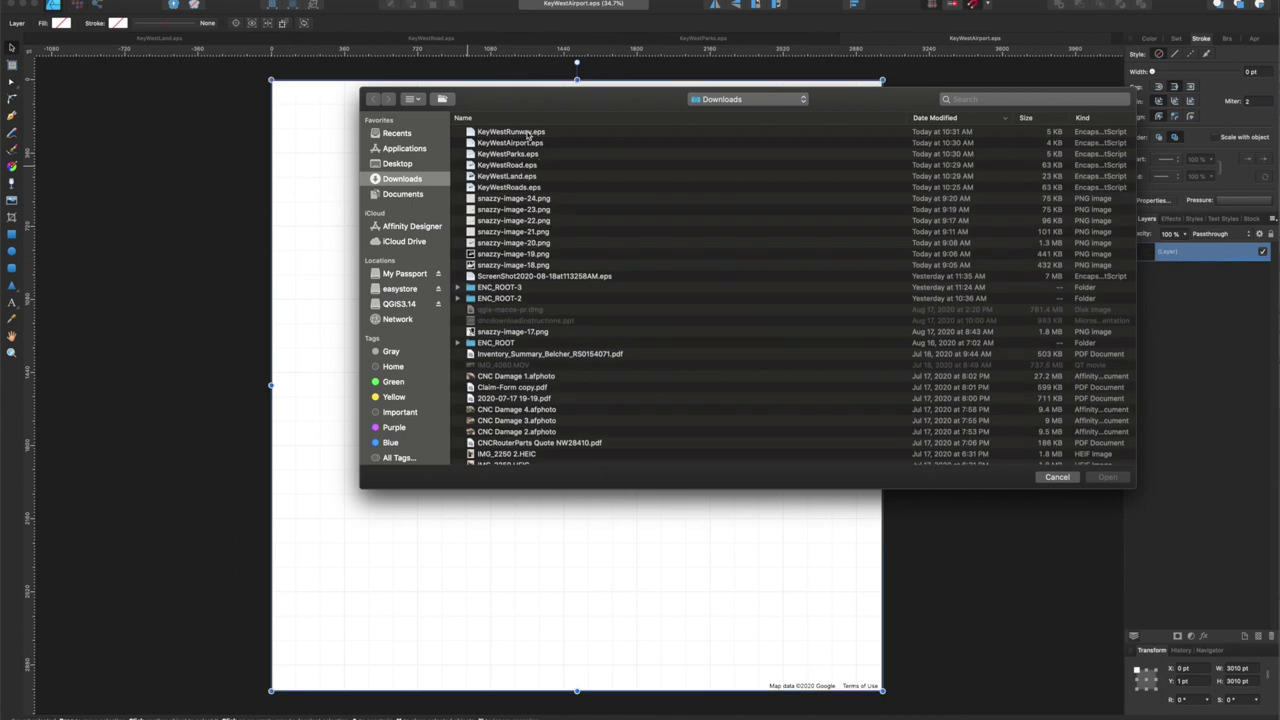
{"action": "double_click", "coordinate": [527, 134]}
Step: Create a new blank document 11 in wide and 17 in high at 400 DPI
{"action": "key", "text": "super+n"}
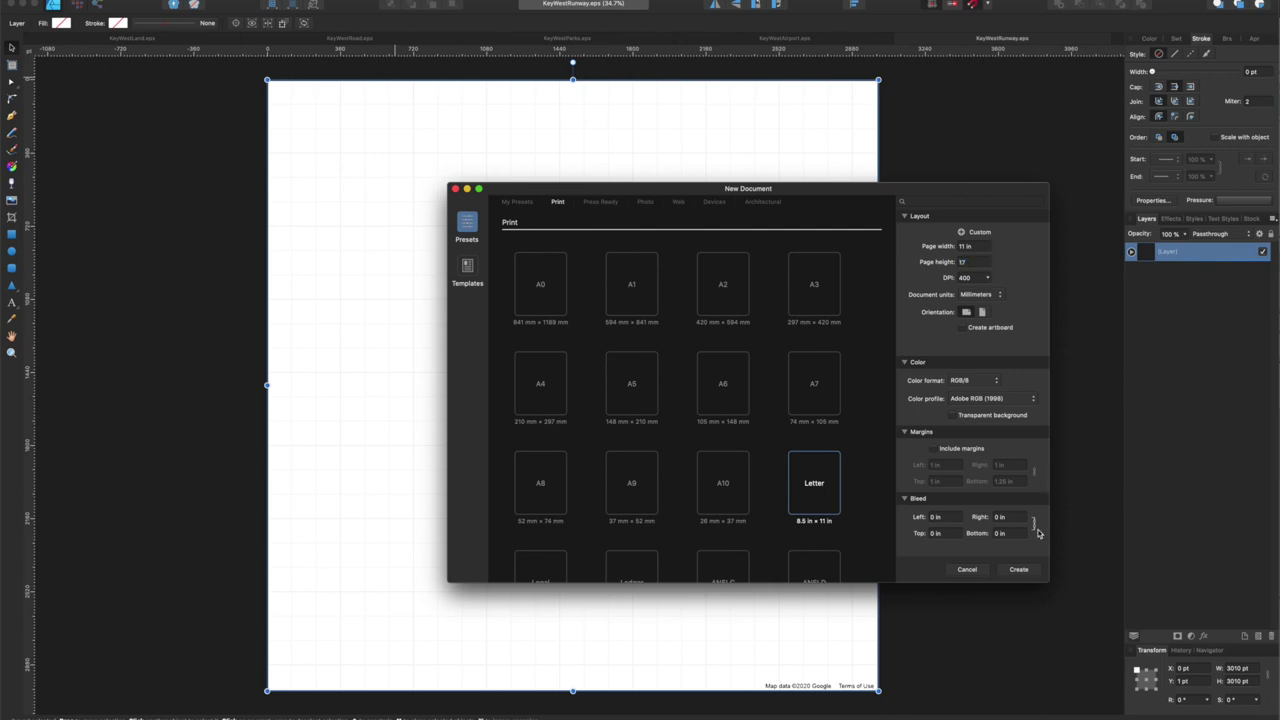
{"action": "left_click", "coordinate": [1022, 574]}
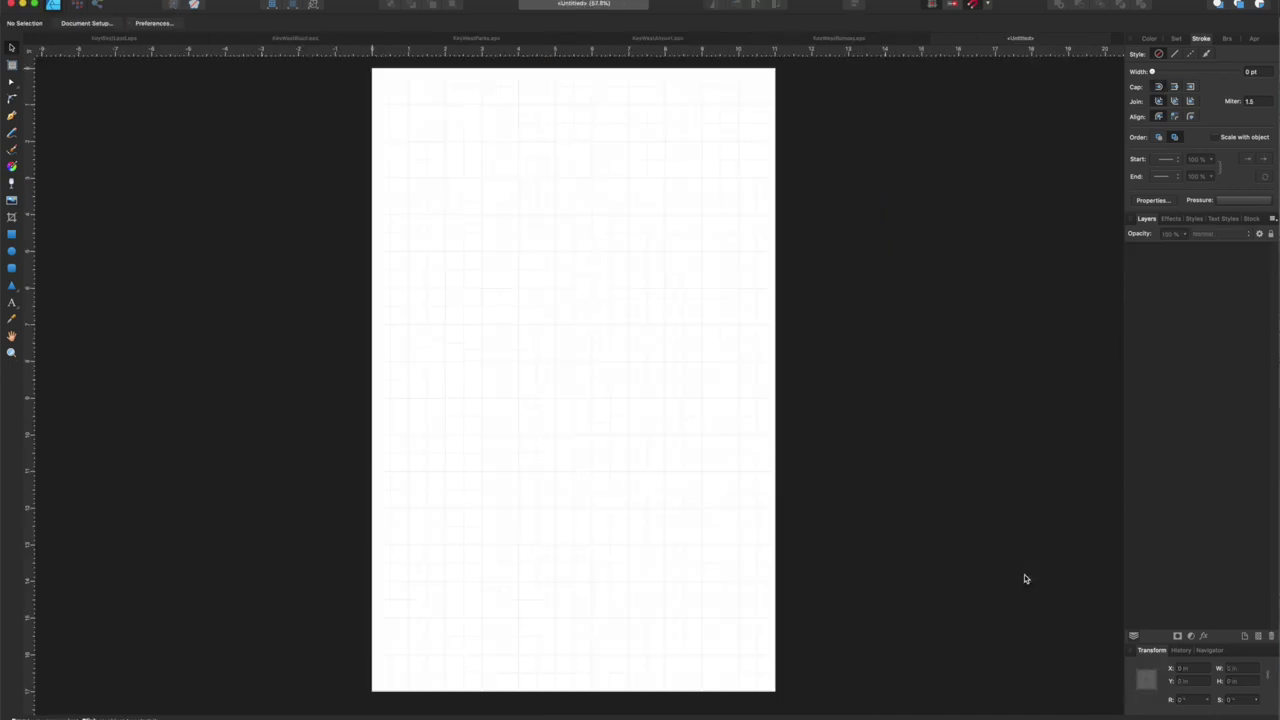
Step: Copy the land layer from KeyWestLand.eps into the new untitled document
{"action": "left_click", "coordinate": [128, 41]}
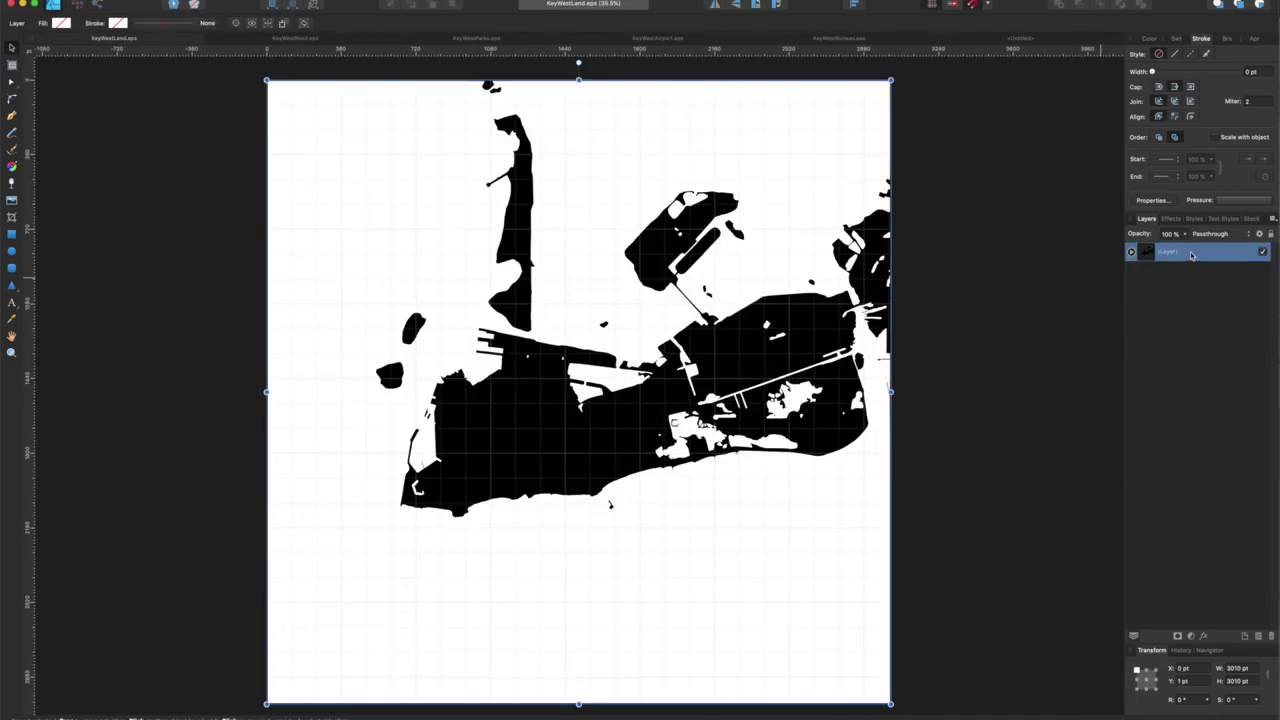
{"action": "left_click", "coordinate": [1007, 37]}
{"action": "key", "text": "ctrl+v"}
Step: Copy the road layer from KeyWestRoad.eps into the new untitled document
{"action": "left_click", "coordinate": [293, 42]}
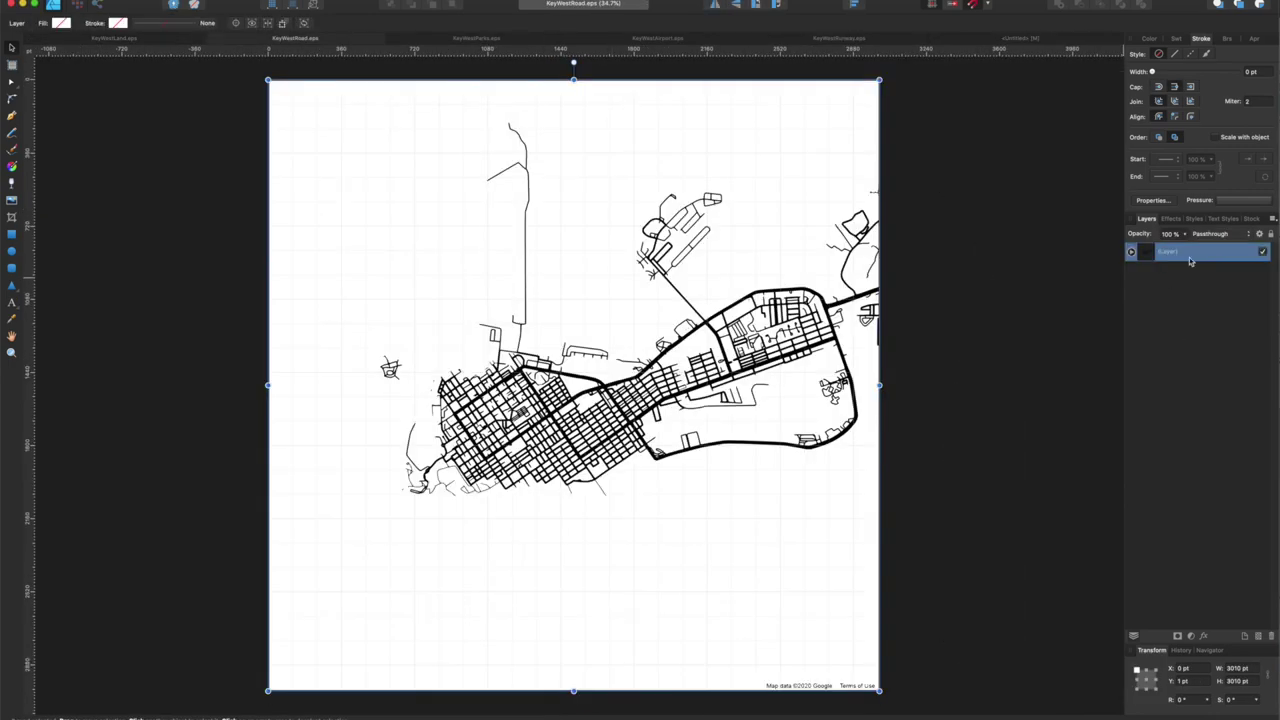
{"action": "key", "text": "super+c"}
{"action": "left_click", "coordinate": [1050, 40]}
{"action": "key", "text": "super+v"}
Step: Rename the lower pasted layer as Land and select the road layer above it
{"action": "double_click", "coordinate": [1174, 272]}
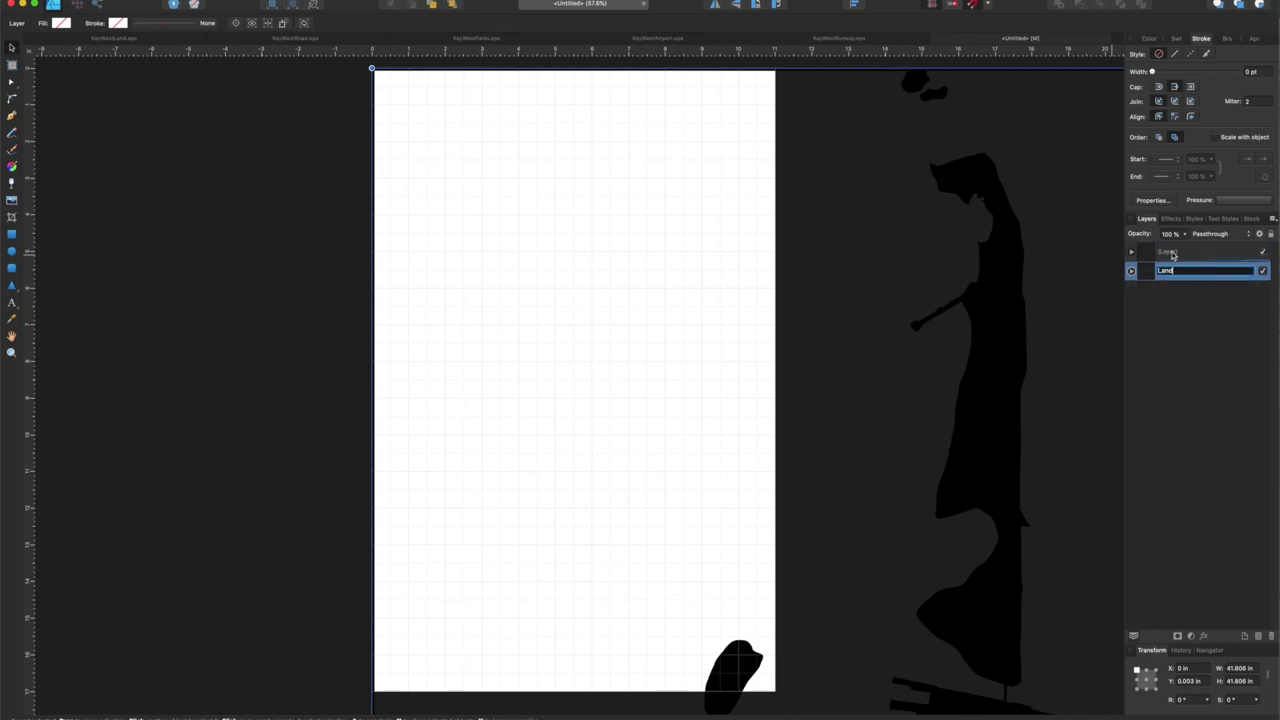
{"action": "left_click", "coordinate": [1173, 253]}
Step: Copy the layer from KeyWestParks.eps into the untitled document and rename it Parks
{"action": "left_click", "coordinate": [456, 39]}
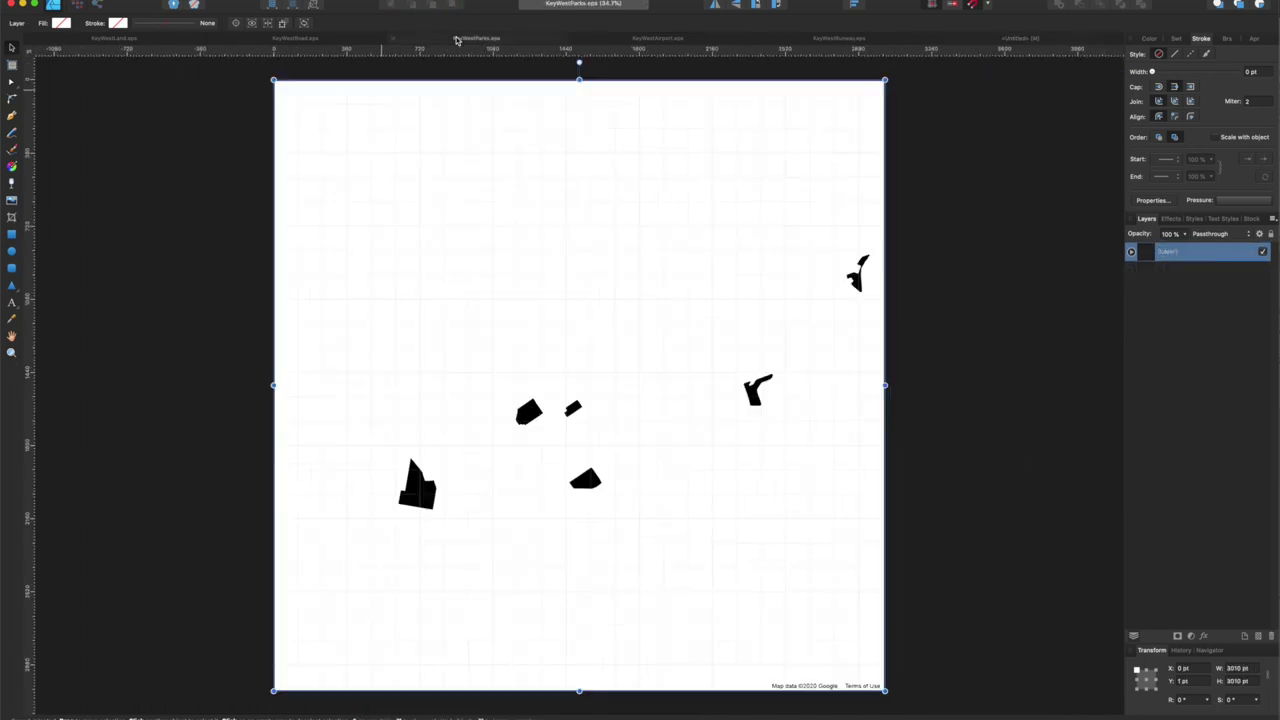
{"action": "key", "text": "ctrl+c"}
{"action": "left_click", "coordinate": [1066, 40]}
{"action": "key", "text": "ctrl+v"}
{"action": "double_click", "coordinate": [1168, 253]}
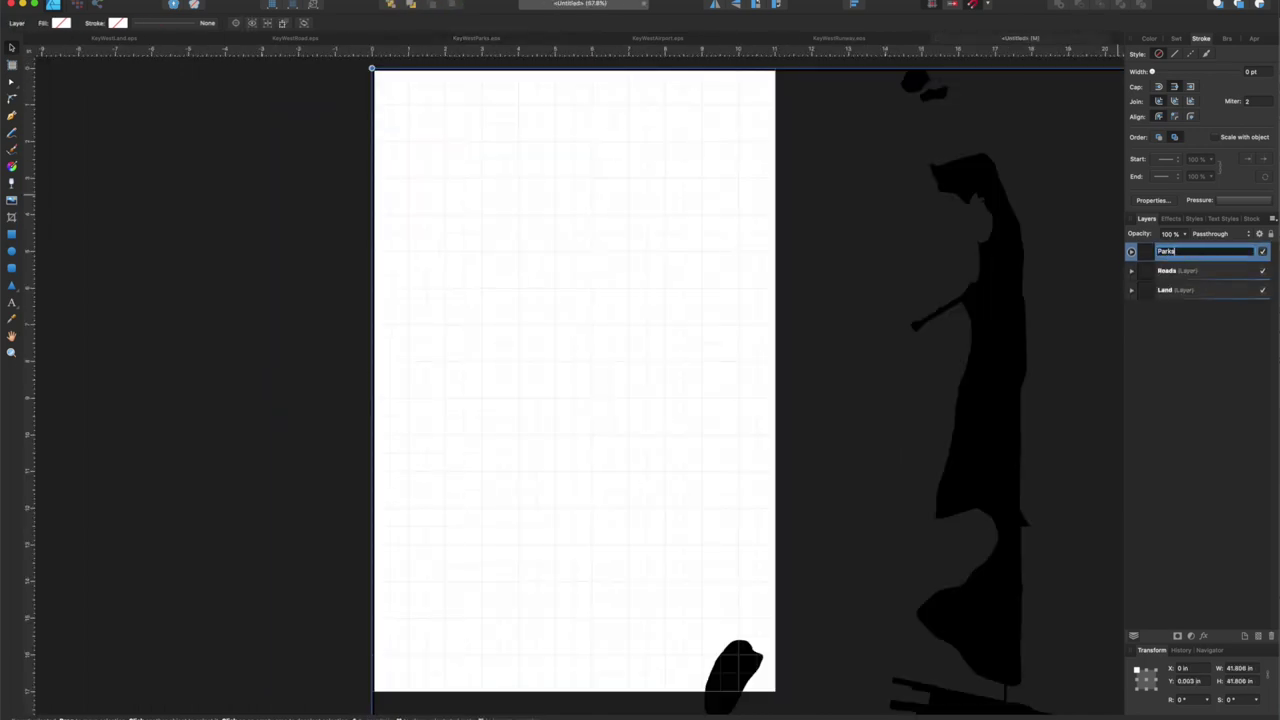
Step: Copy the layer from KeyWestAirport.eps into the untitled document and rename it Airport
{"action": "left_click", "coordinate": [673, 39]}
{"action": "left_click", "coordinate": [1195, 256]}
{"action": "key", "text": "super+c"}
{"action": "left_click", "coordinate": [1027, 41]}
{"action": "key", "text": "super+v"}
{"action": "double_click", "coordinate": [1170, 254]}
{"action": "type", "text": "Ai"}
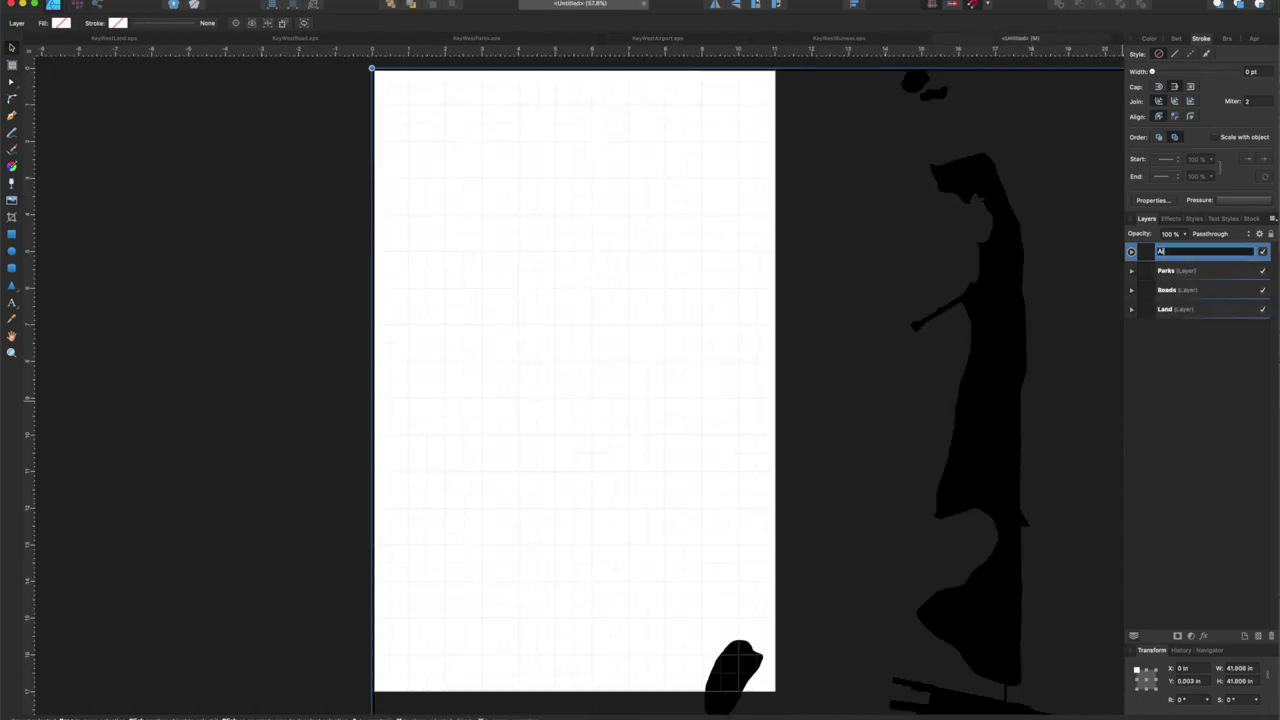
Step: Copy the layer from KeyWestRunway.eps into the untitled document and rename it Runway
{"action": "left_click", "coordinate": [839, 39]}
{"action": "key", "text": "super+c"}
{"action": "left_click", "coordinate": [1022, 40]}
{"action": "key", "text": "super+v"}
{"action": "double_click", "coordinate": [1150, 252]}
{"action": "double_click", "coordinate": [1171, 253]}
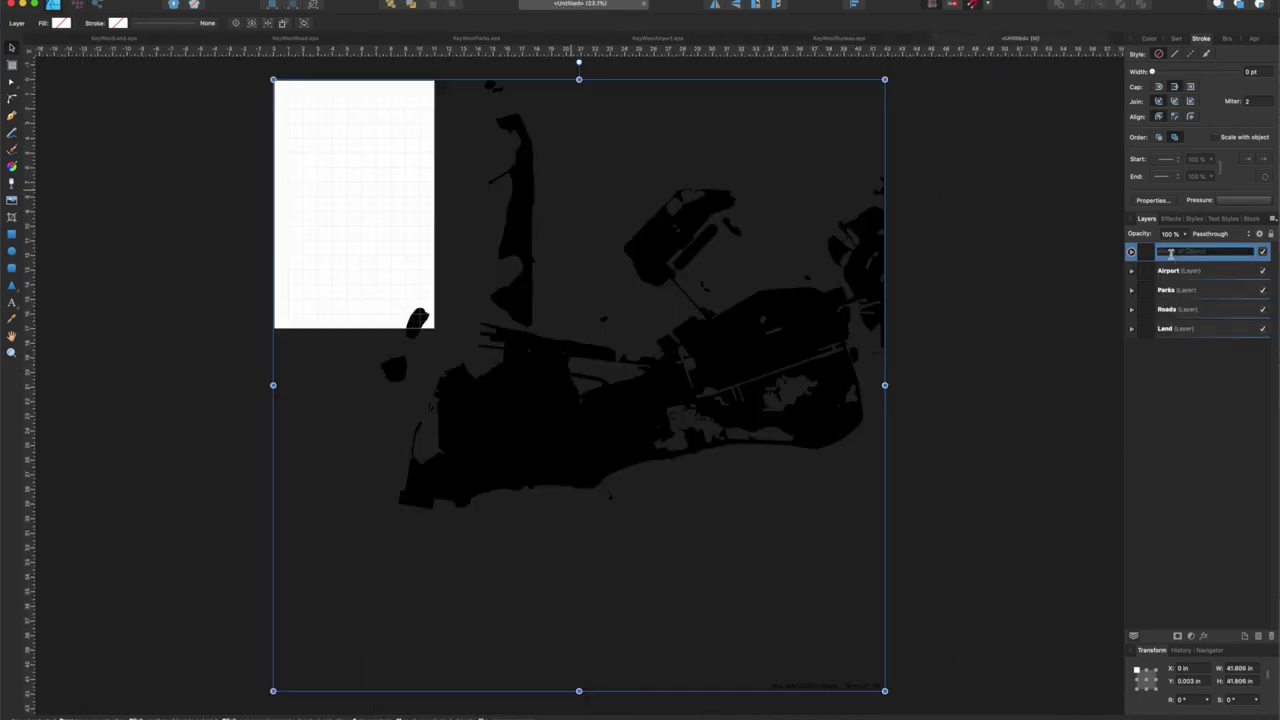
{"action": "type", "text": "Runway"}
{"action": "key", "text": "Return"}
Step: Scale all five layers down to about 11 in square and change the document size to 17 in wide by 11 in high
{"action": "key", "text": "ctrl+a"}
{"action": "left_click_drag", "start_coordinate": [891, 674], "coordinate": [350, 312]}
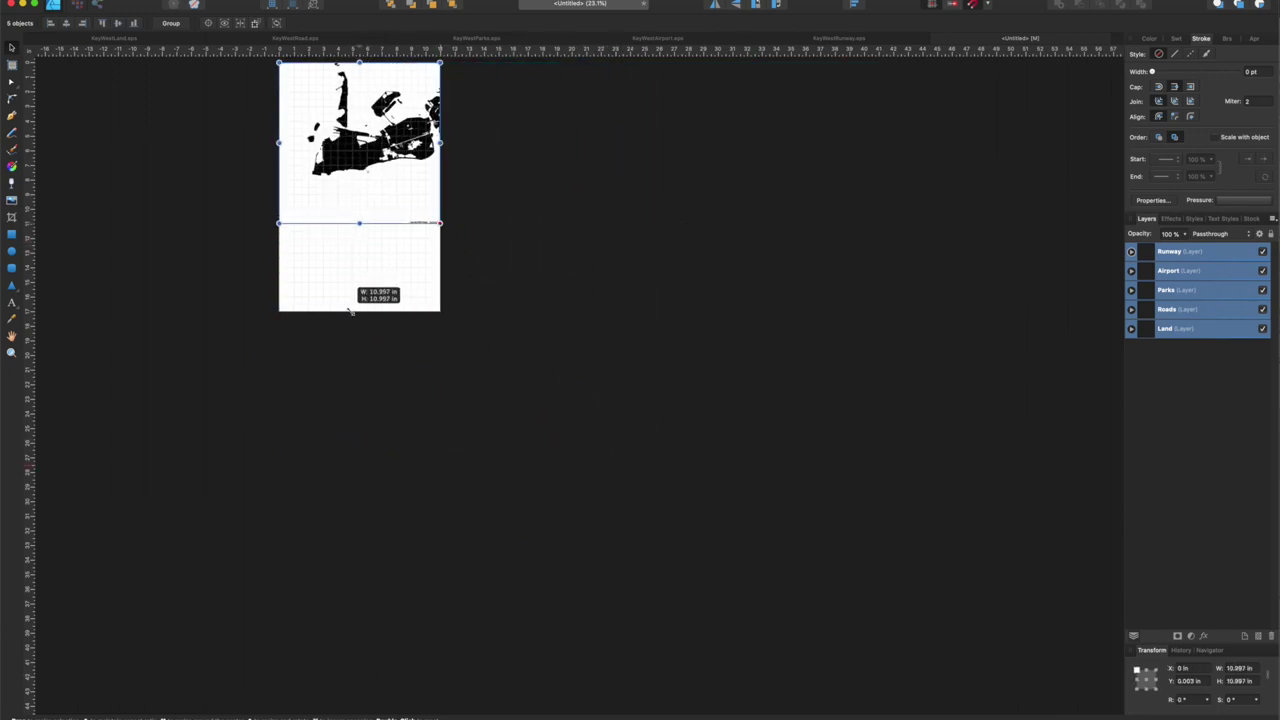
{"action": "left_click", "coordinate": [115, 1]}
{"action": "left_click", "coordinate": [172, 220]}
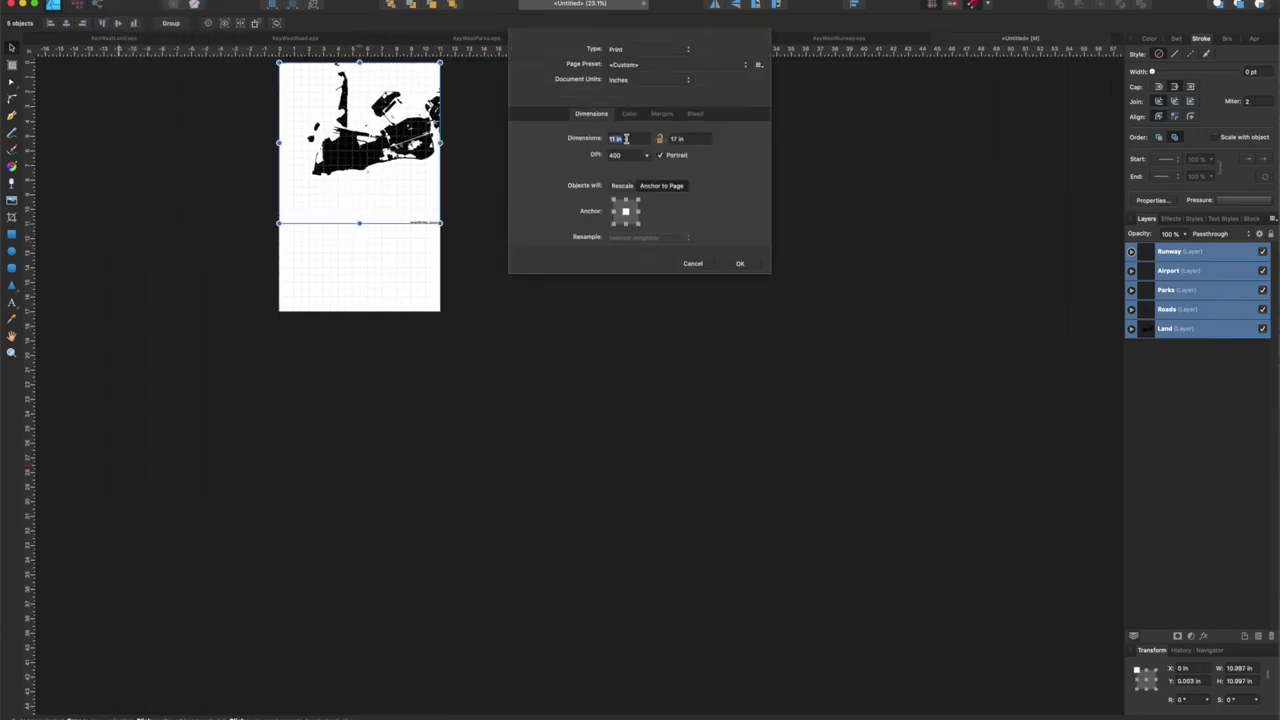
{"action": "type", "text": "11"}
{"action": "left_click", "coordinate": [738, 261]}
{"action": "scroll", "coordinate": [759, 330], "scroll_direction": "up", "scroll_amount": 2}
{"action": "scroll", "coordinate": [759, 330], "scroll_direction": "down", "scroll_amount": 1}
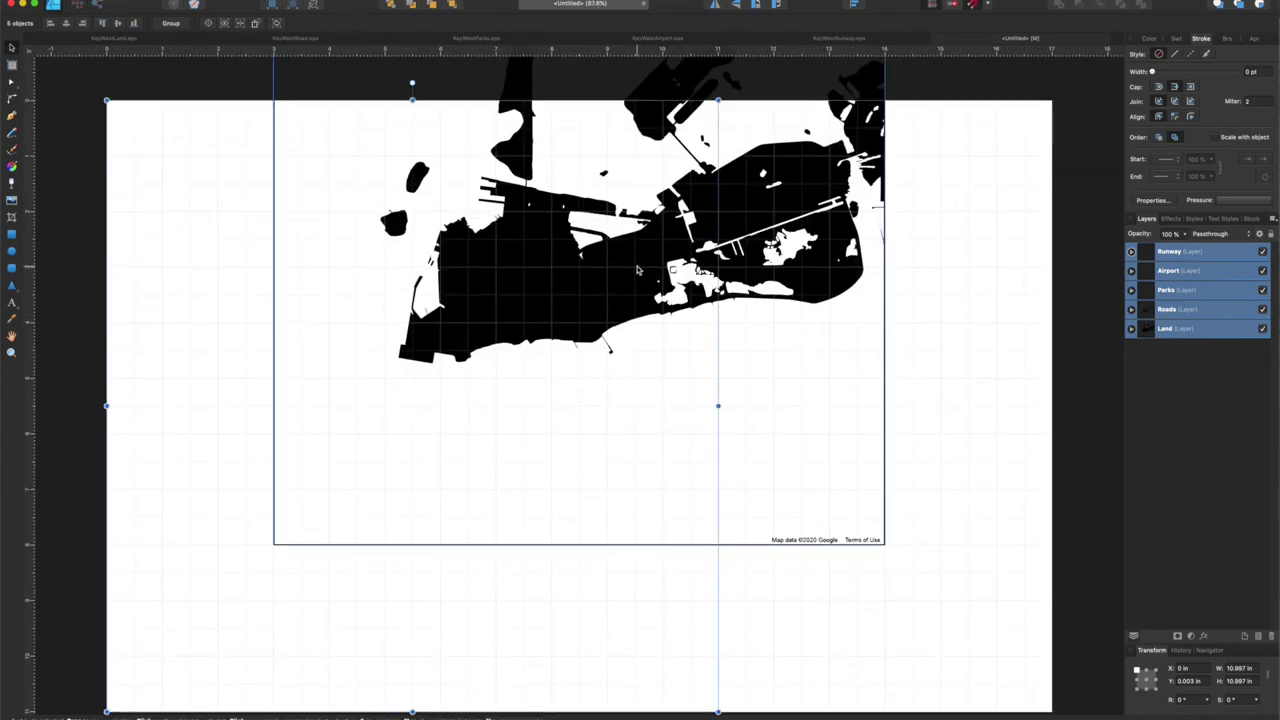
Step: Move all five layers together over the page and enlarge them to 15.5 in square so the island fills most of it
{"action": "left_click_drag", "start_coordinate": [635, 267], "coordinate": [625, 447]}
{"action": "key", "text": "super+minus"}
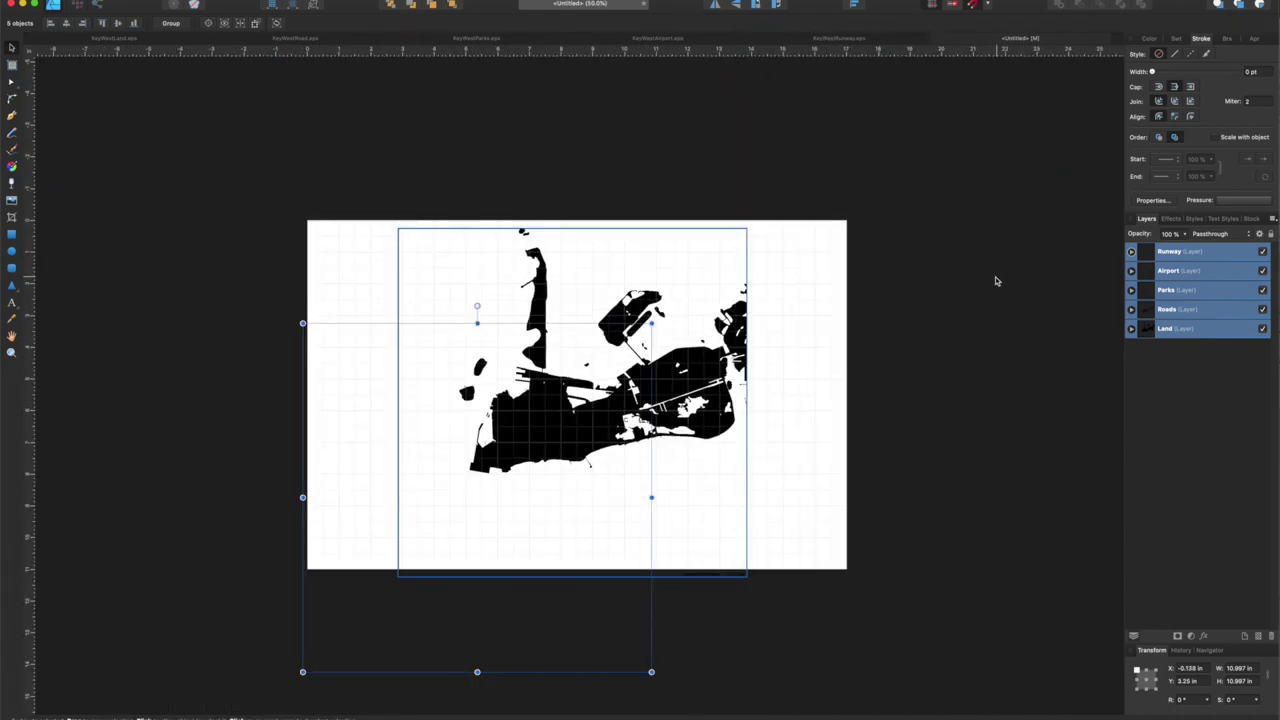
{"action": "left_click", "coordinate": [840, 498]}
{"action": "left_click", "coordinate": [1168, 254]}
{"action": "left_click", "coordinate": [1180, 328]}
{"action": "left_click", "coordinate": [1189, 254], "text": "shift"}
{"action": "left_click_drag", "start_coordinate": [747, 577], "coordinate": [840, 666]}
{"action": "left_click_drag", "start_coordinate": [626, 500], "coordinate": [603, 484]}
{"action": "left_click_drag", "start_coordinate": [784, 641], "coordinate": [799, 656]}
{"action": "left_click", "coordinate": [649, 573]}
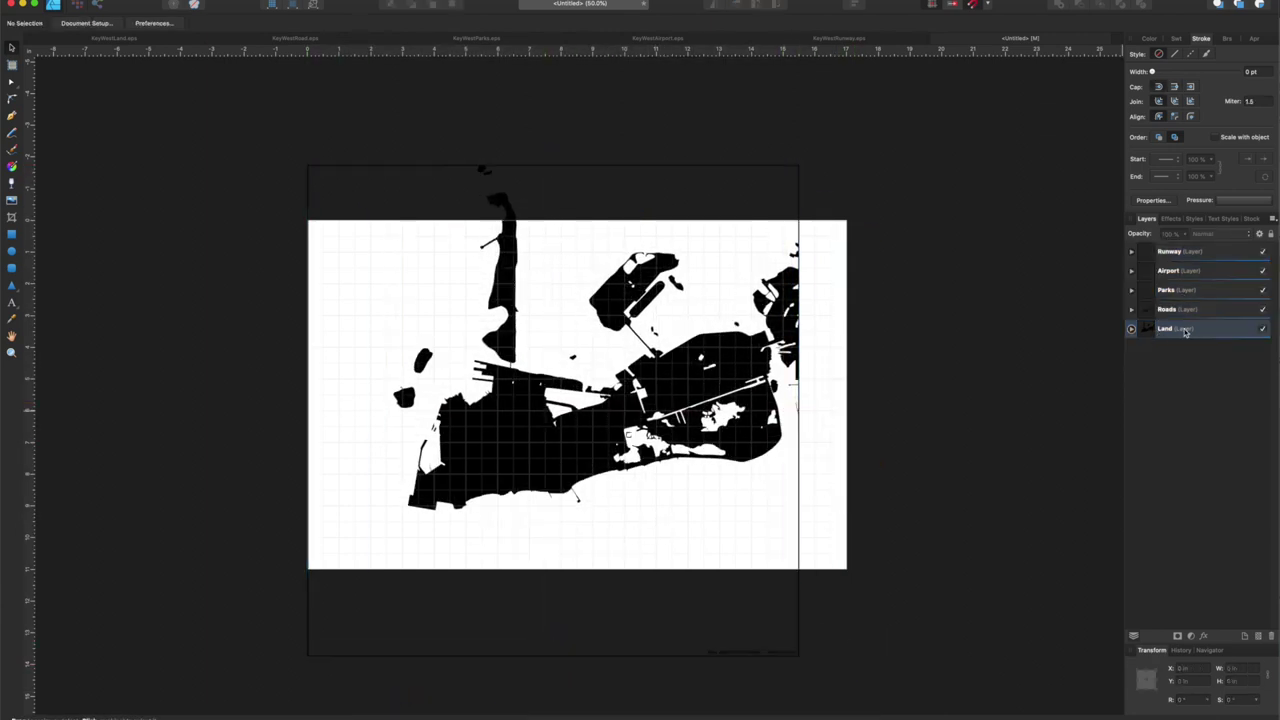
Step: Fill the Land layer with light pink and select the Parks and Airport layers in turn
{"action": "left_click", "coordinate": [1149, 38]}
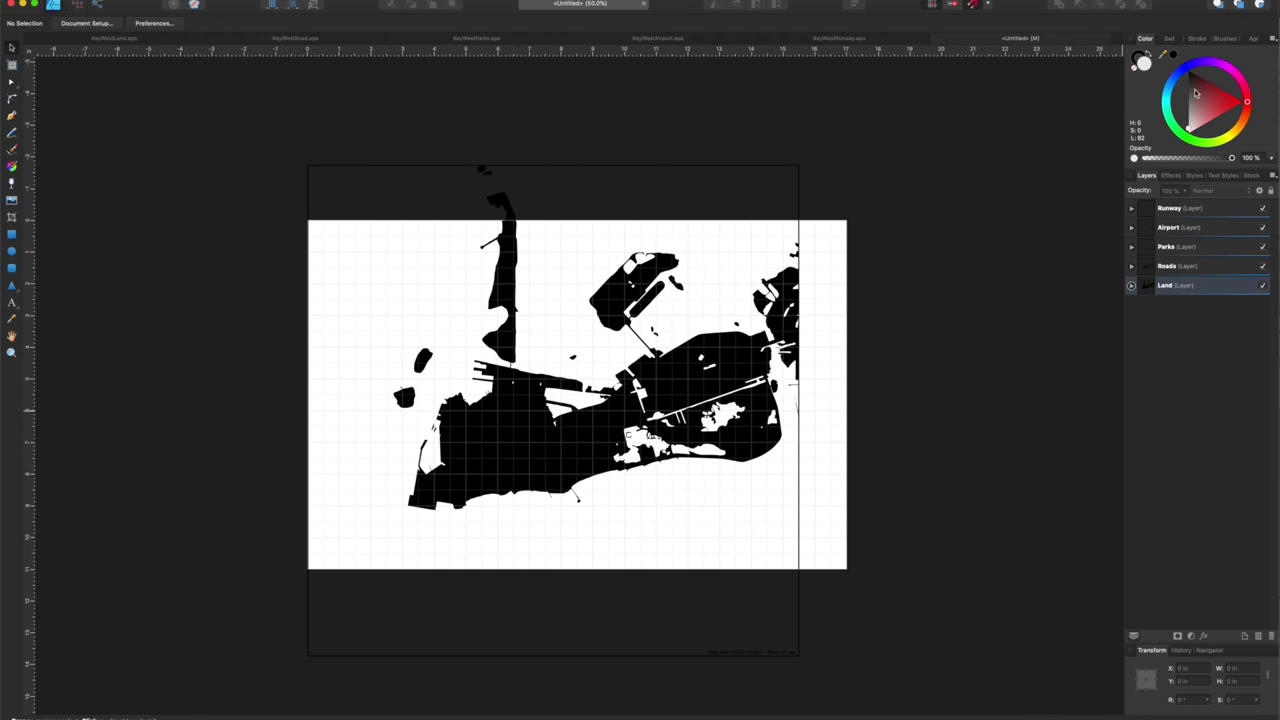
{"action": "left_click", "coordinate": [1216, 288]}
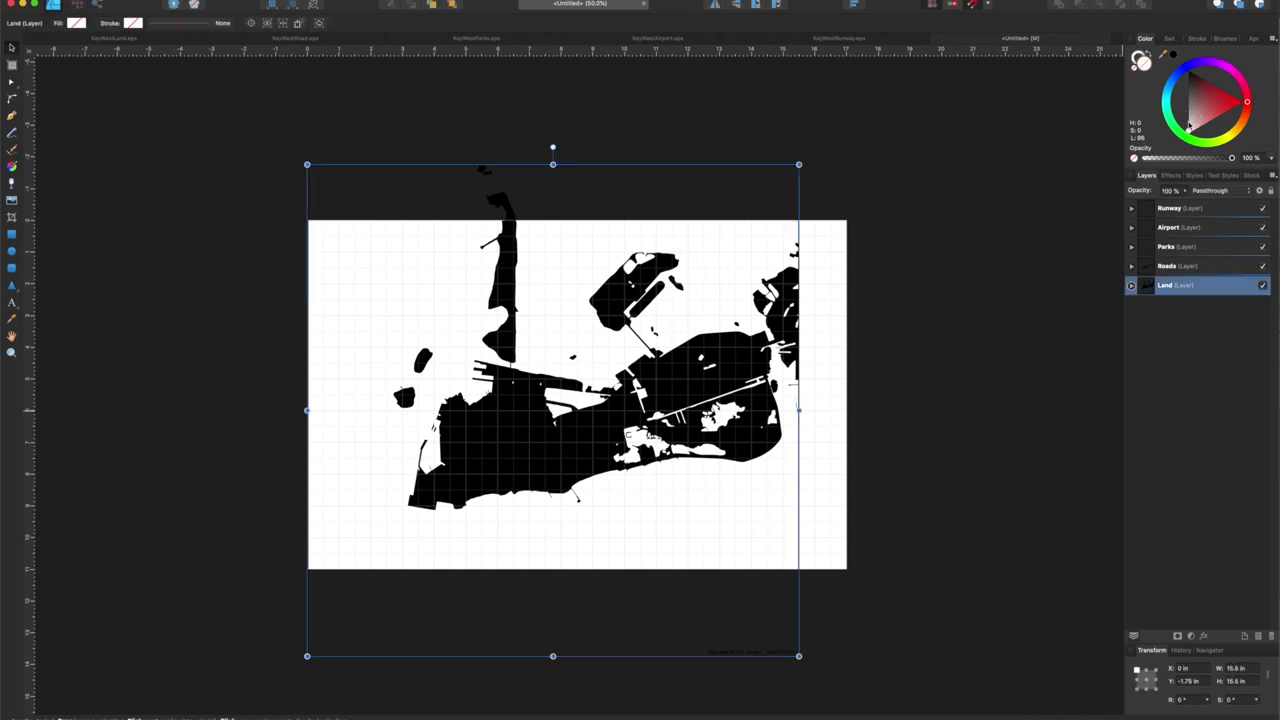
{"action": "left_click", "coordinate": [1175, 248]}
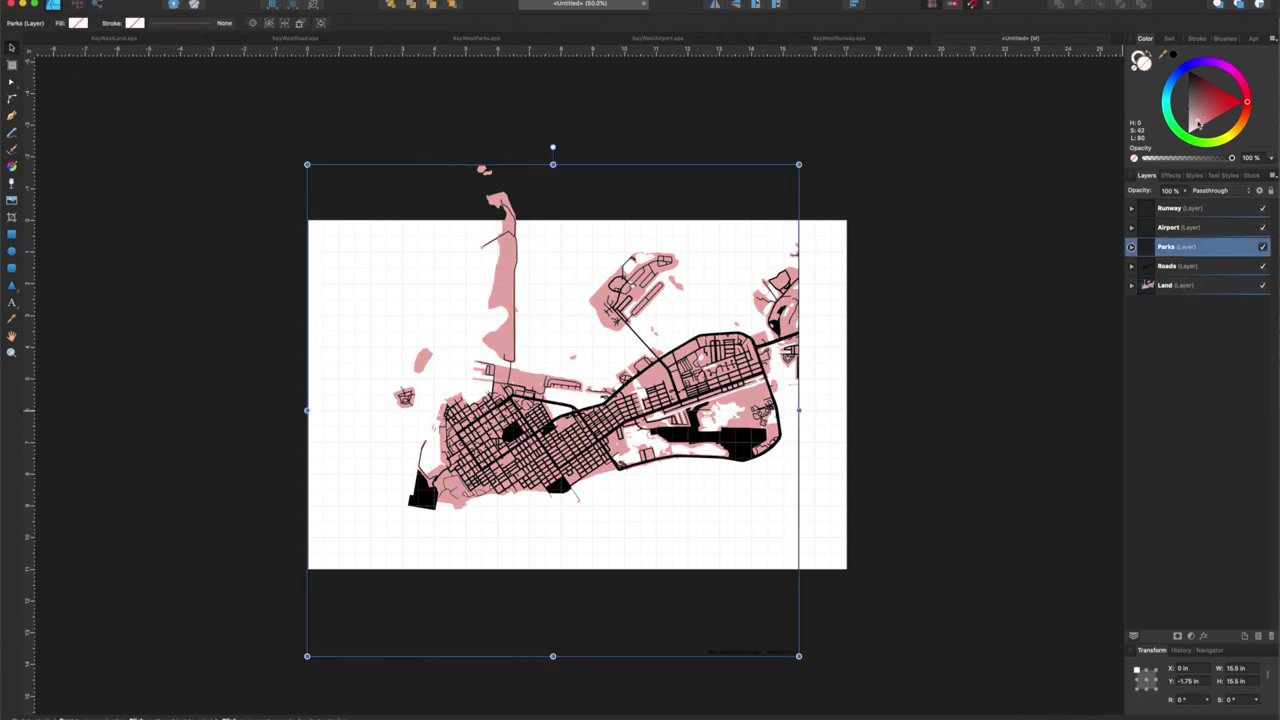
{"action": "left_click", "coordinate": [1175, 228]}
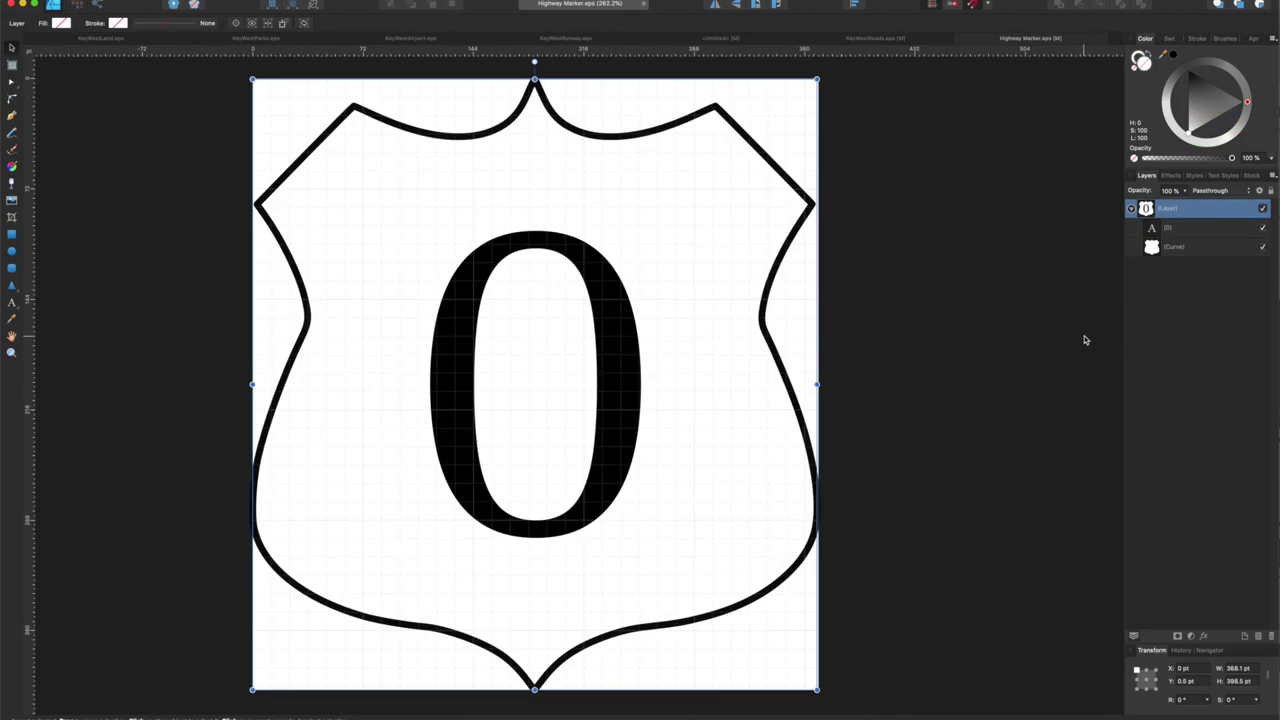
Step: Copy the shield layer from Highway Marker.eps into the untitled map document, scale it down and position it on the map
{"action": "left_click", "coordinate": [1172, 208]}
{"action": "left_click", "coordinate": [738, 40]}
{"action": "key", "text": "super+v"}
{"action": "left_click_drag", "start_coordinate": [900, 497], "coordinate": [652, 230]}
{"action": "mouse_move", "coordinate": [580, 218]}
{"action": "left_mouse_down"}
{"action": "mouse_move", "coordinate": [599, 341]}
{"action": "mouse_move", "coordinate": [670, 554]}
{"action": "left_mouse_up"}
{"action": "mouse_move", "coordinate": [742, 565]}
{"action": "left_mouse_down"}
{"action": "mouse_move", "coordinate": [363, 154]}
{"action": "mouse_move", "coordinate": [652, 269]}
{"action": "left_mouse_up"}
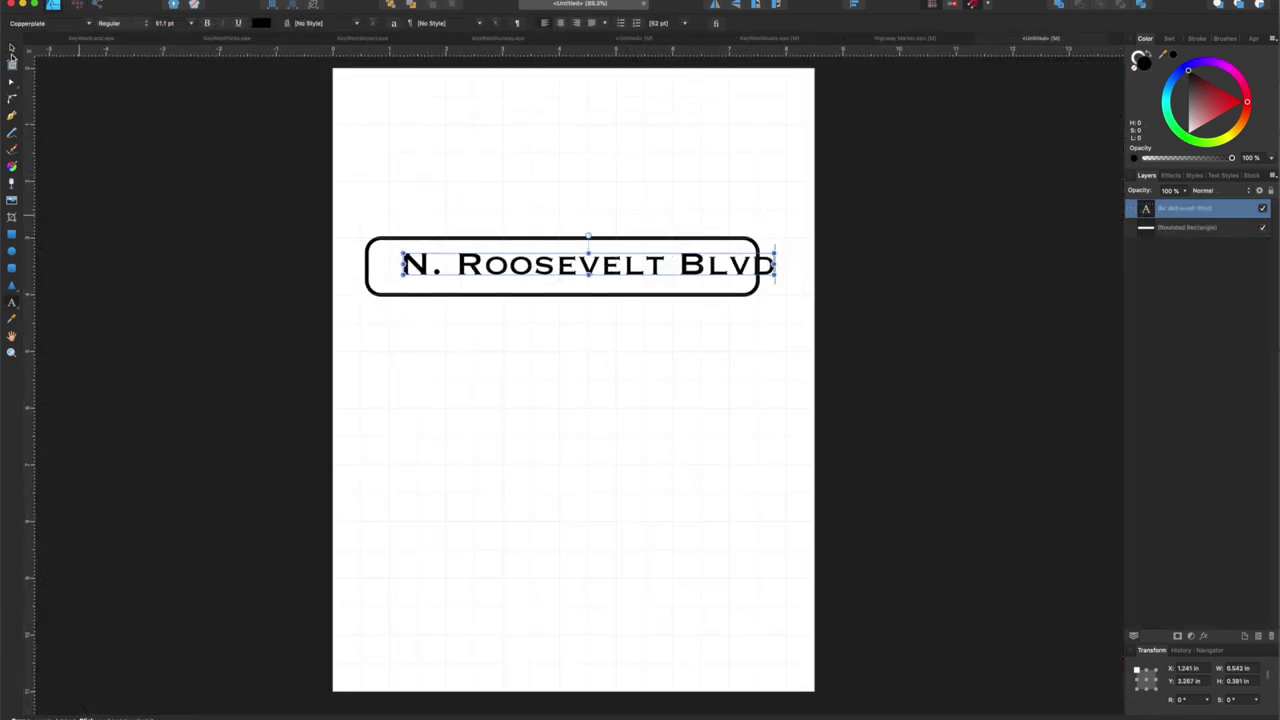
Step: Center the N. Roosevelt Blvd text and its rounded rectangle on each other
{"action": "left_click", "coordinate": [12, 48]}
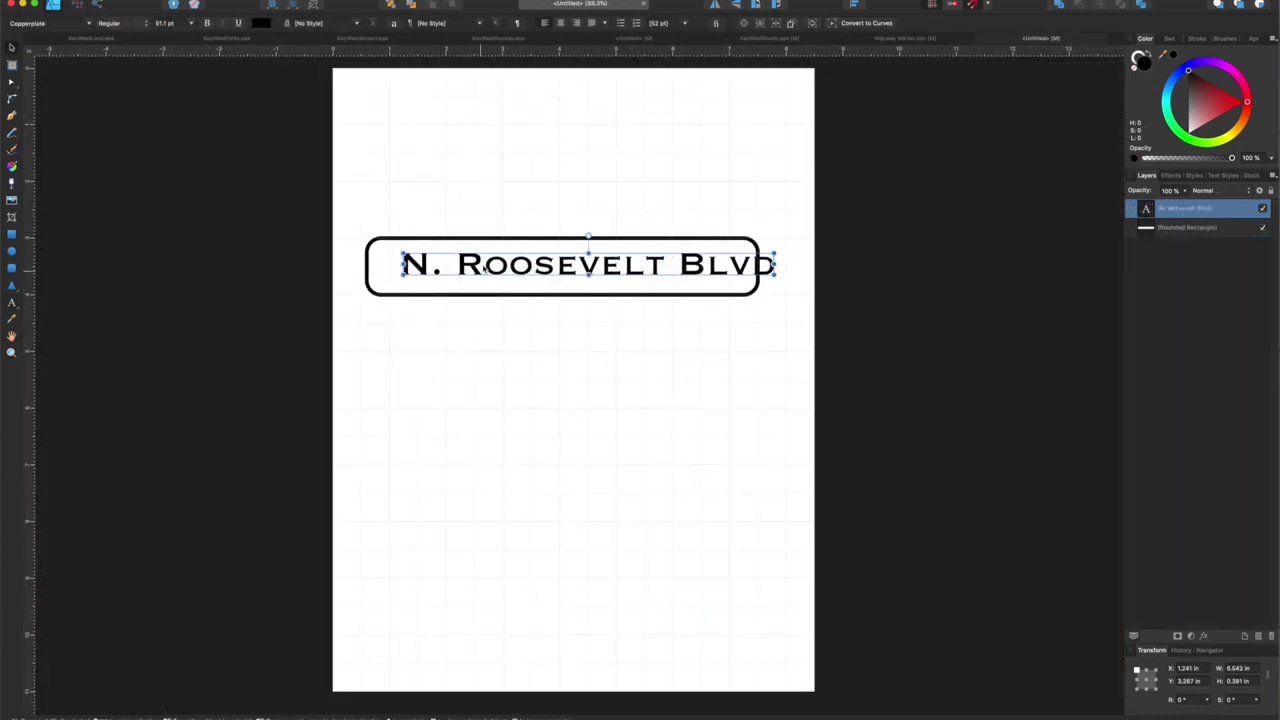
{"action": "left_click", "coordinate": [600, 295], "text": "shift"}
{"action": "left_click", "coordinate": [67, 24]}
{"action": "left_click", "coordinate": [118, 24]}
{"action": "left_click", "coordinate": [760, 342]}
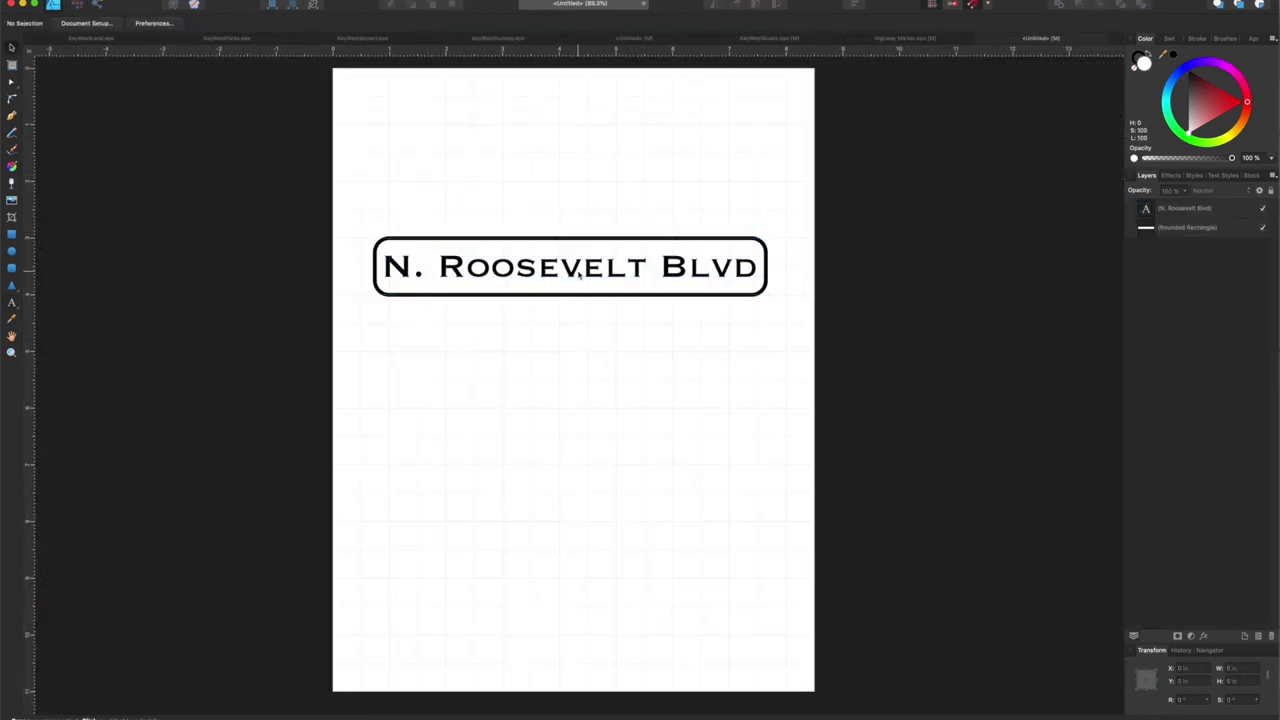
Step: Bring the N. Roosevelt Blvd label into the map and place it, rotated, along the northern main road
{"action": "left_click_drag", "start_coordinate": [240, 190], "coordinate": [891, 380]}
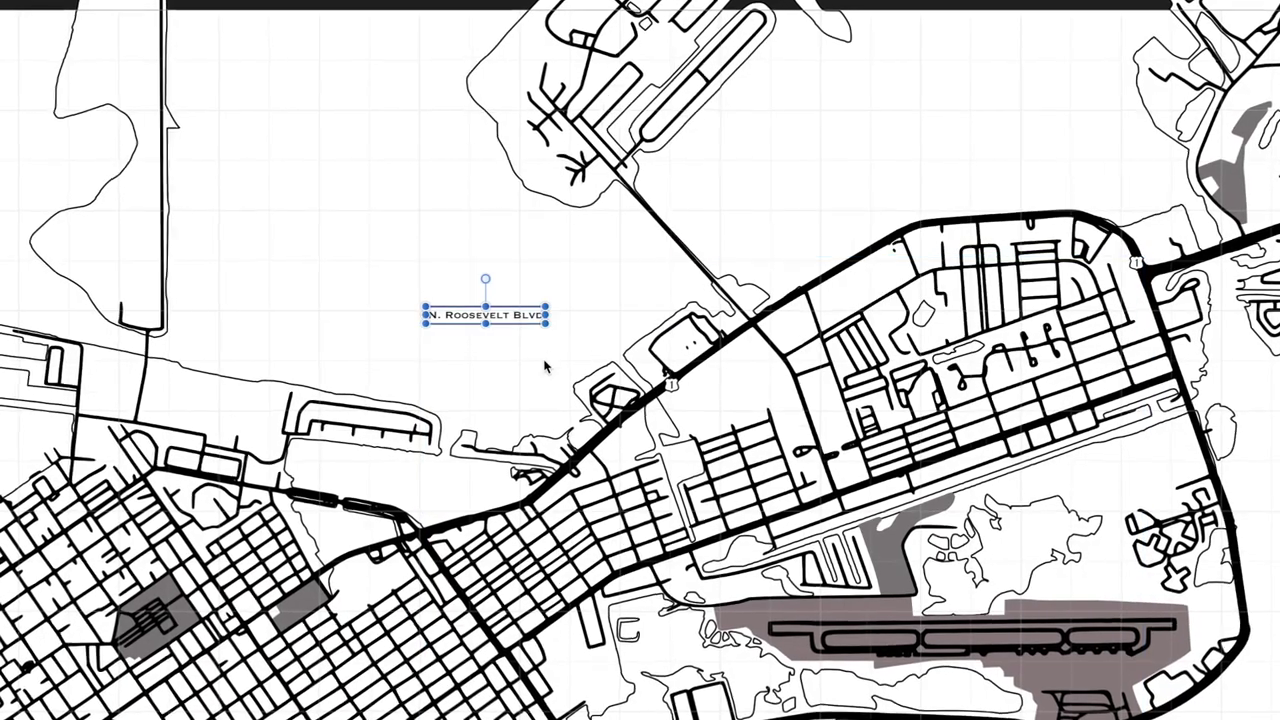
{"action": "left_click_drag", "start_coordinate": [545, 323], "coordinate": [868, 280]}
{"action": "left_click_drag", "start_coordinate": [836, 229], "coordinate": [815, 232]}
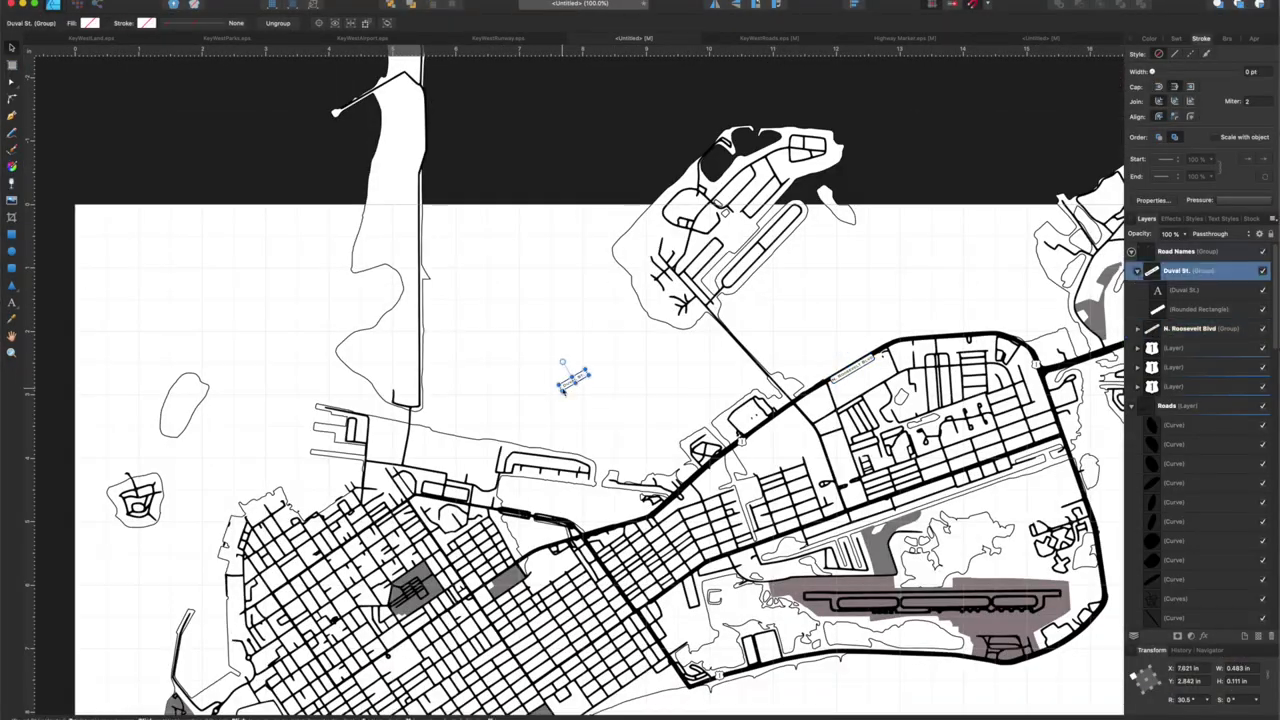
Step: Examine the placement of the street name labels across the island's western street grid
{"action": "key", "text": "super+Tab"}
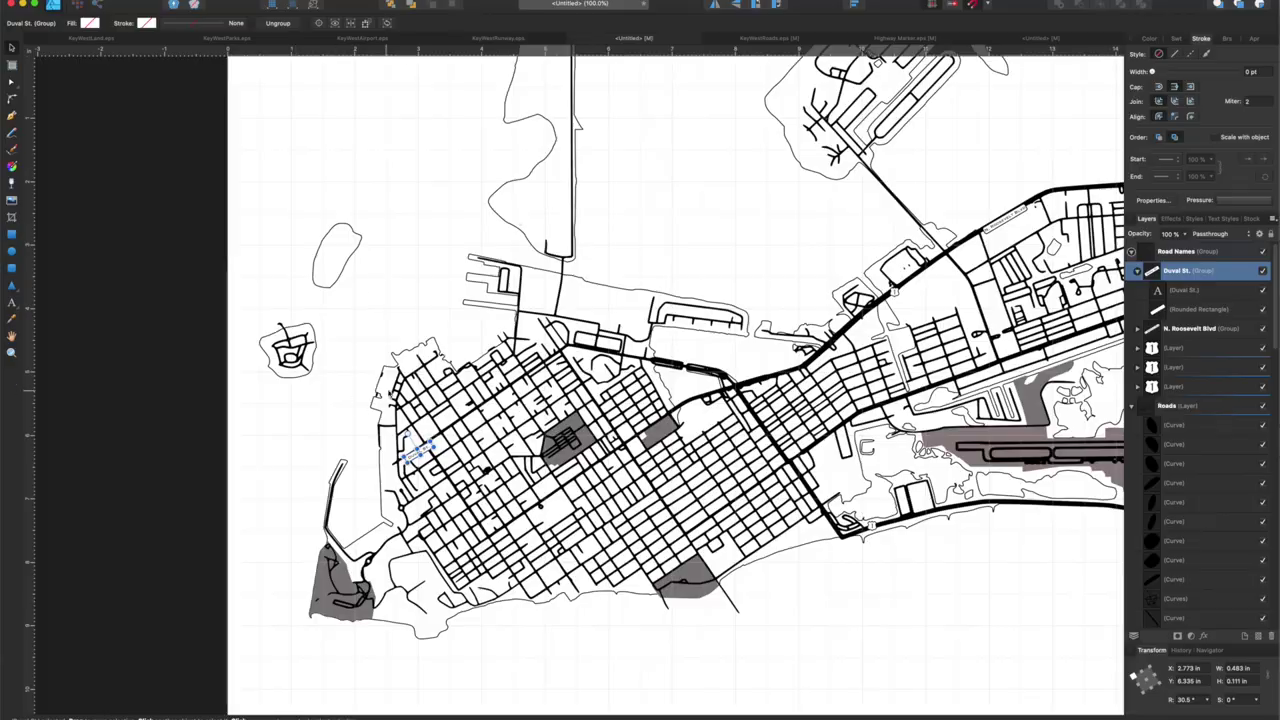
{"action": "scroll", "coordinate": [389, 393], "scroll_direction": "up", "scroll_amount": 3}
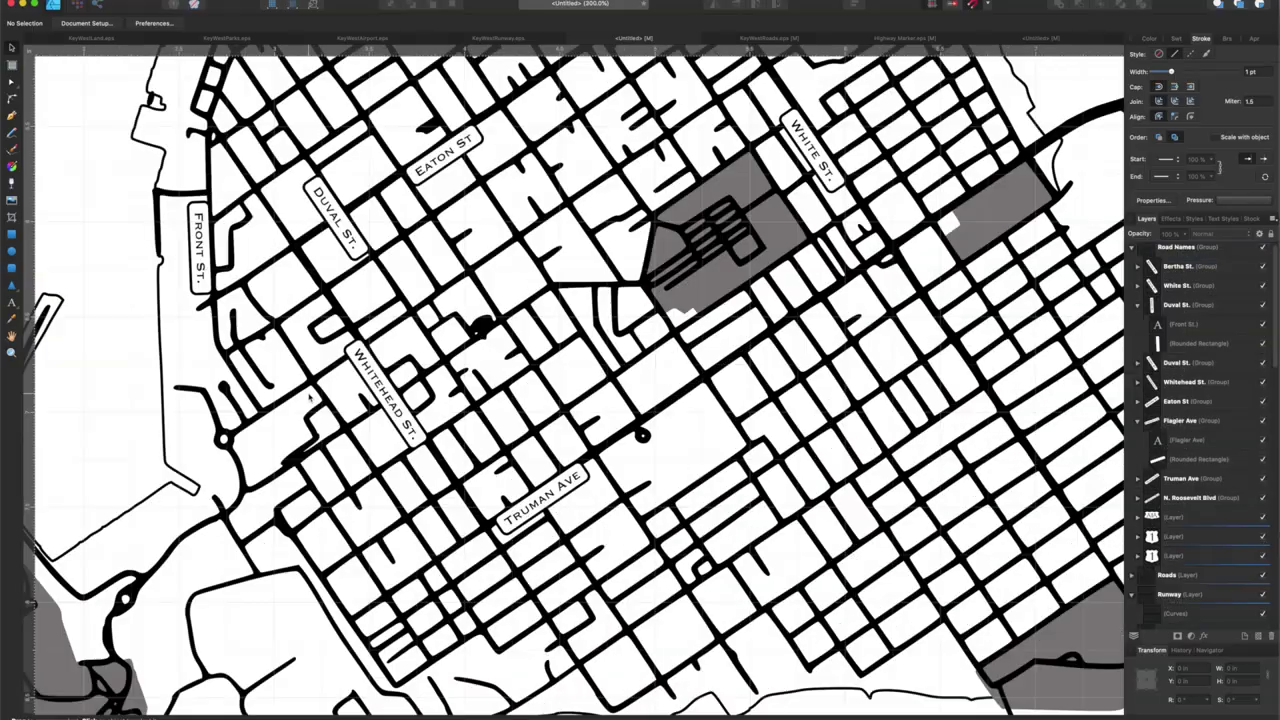
{"action": "scroll", "coordinate": [310, 398], "scroll_direction": "down", "scroll_amount": 2}
{"action": "scroll", "coordinate": [310, 398], "scroll_direction": "up", "scroll_amount": 5}
{"action": "scroll", "coordinate": [310, 398], "scroll_direction": "right", "scroll_amount": 2}
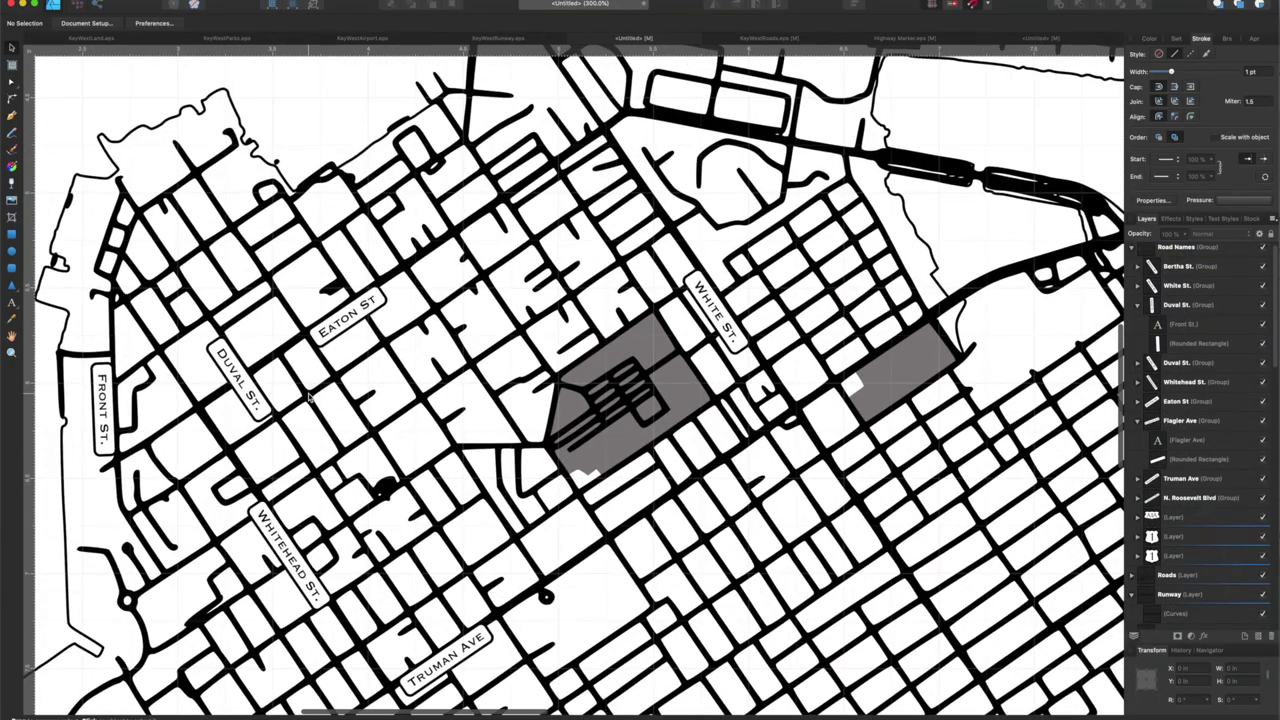
{"action": "scroll", "coordinate": [310, 398], "scroll_direction": "left", "scroll_amount": 3}
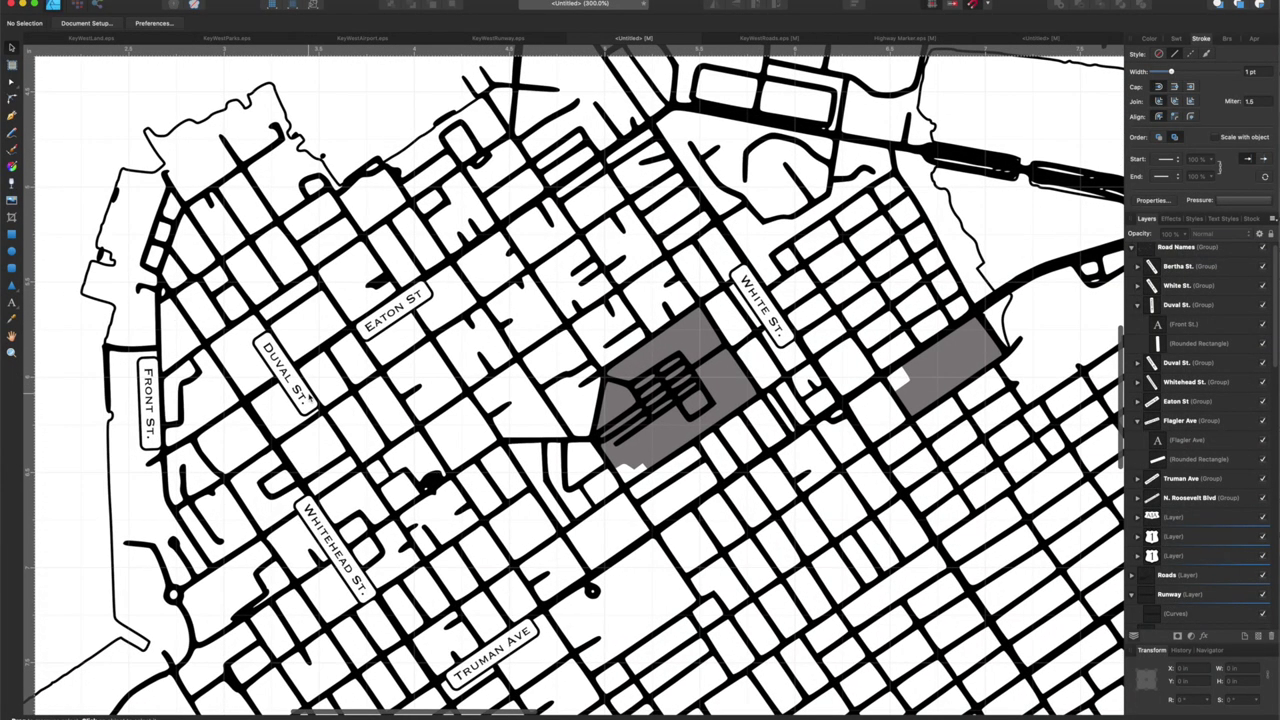
{"action": "scroll", "coordinate": [310, 398], "scroll_direction": "down", "scroll_amount": 10}
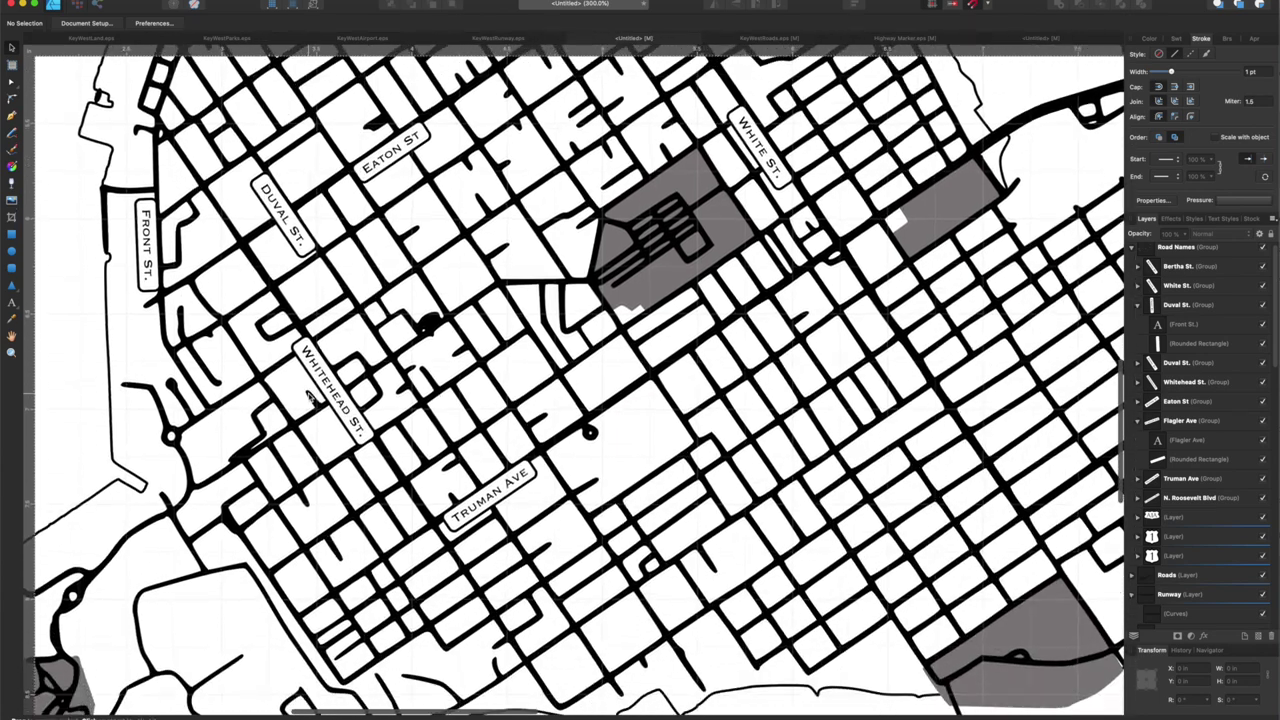
{"action": "scroll", "coordinate": [310, 398], "scroll_direction": "up", "scroll_amount": 5}
{"action": "scroll", "coordinate": [310, 398], "scroll_direction": "right", "scroll_amount": 2}
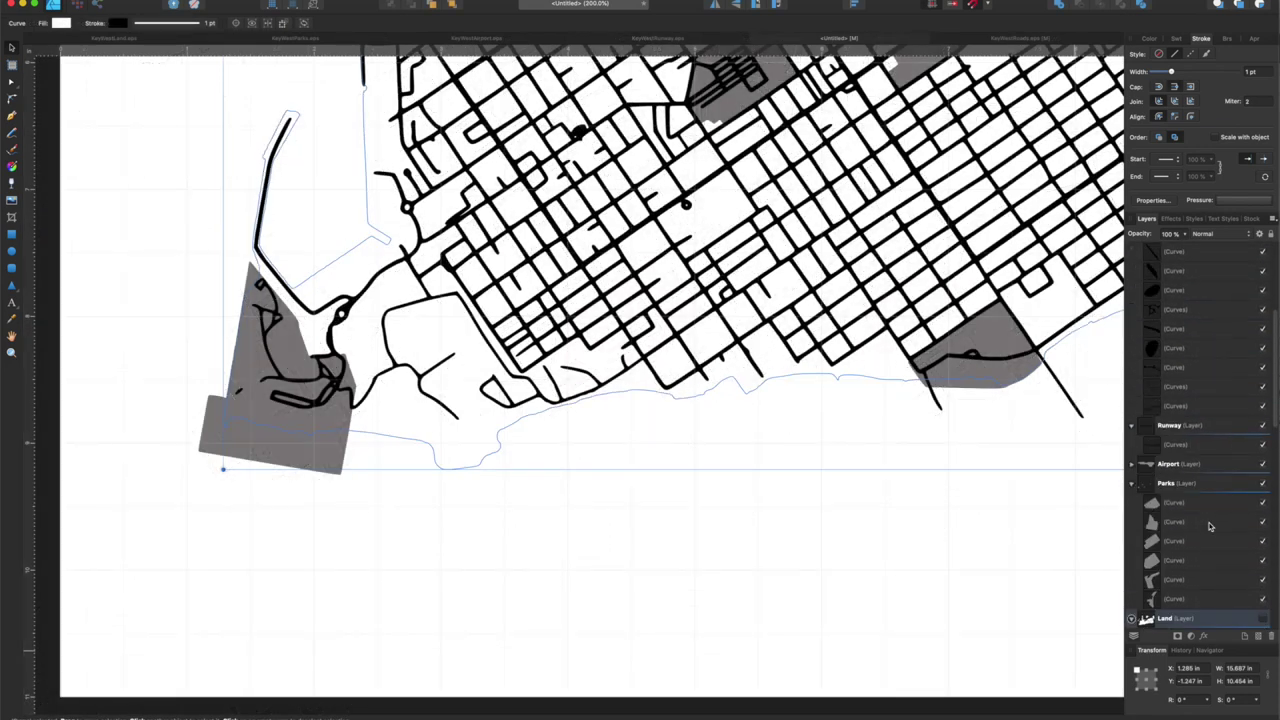
Step: Place the land curve in the Parks layer, move the southwestern park curve above it and select both curves
{"action": "left_click", "coordinate": [1188, 500]}
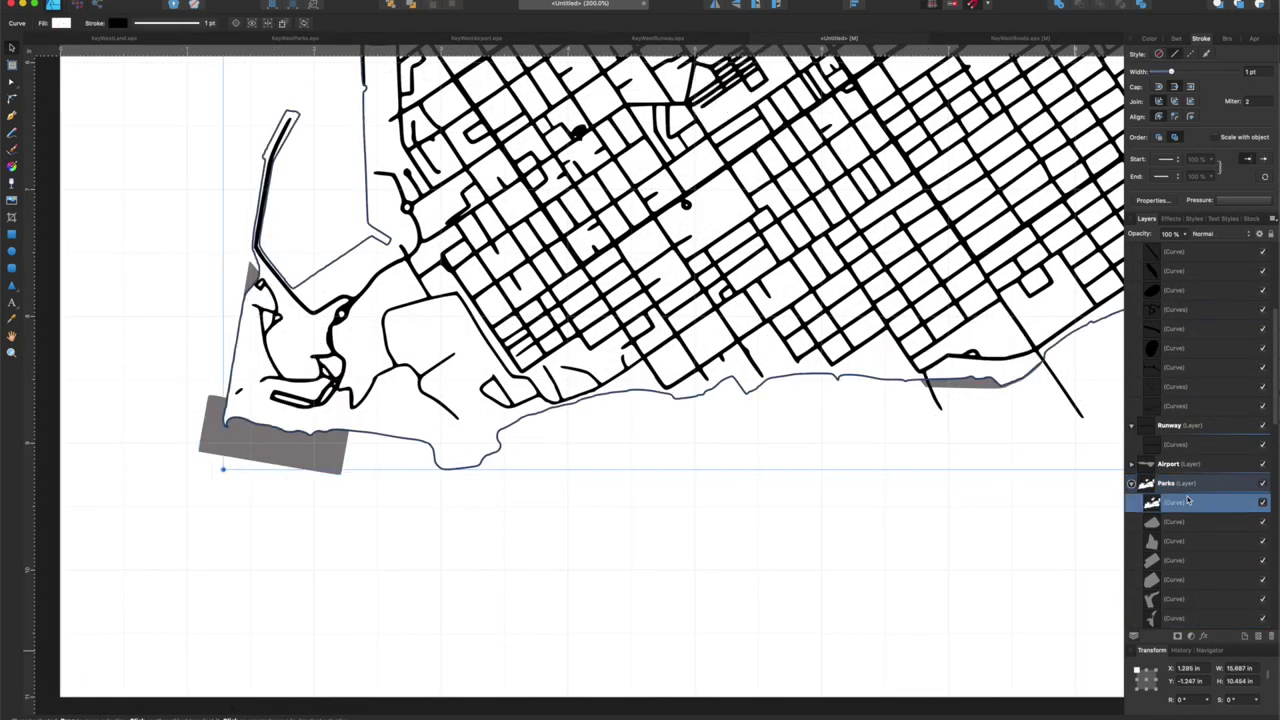
{"action": "left_click", "coordinate": [1181, 525]}
{"action": "left_click", "coordinate": [1181, 545]}
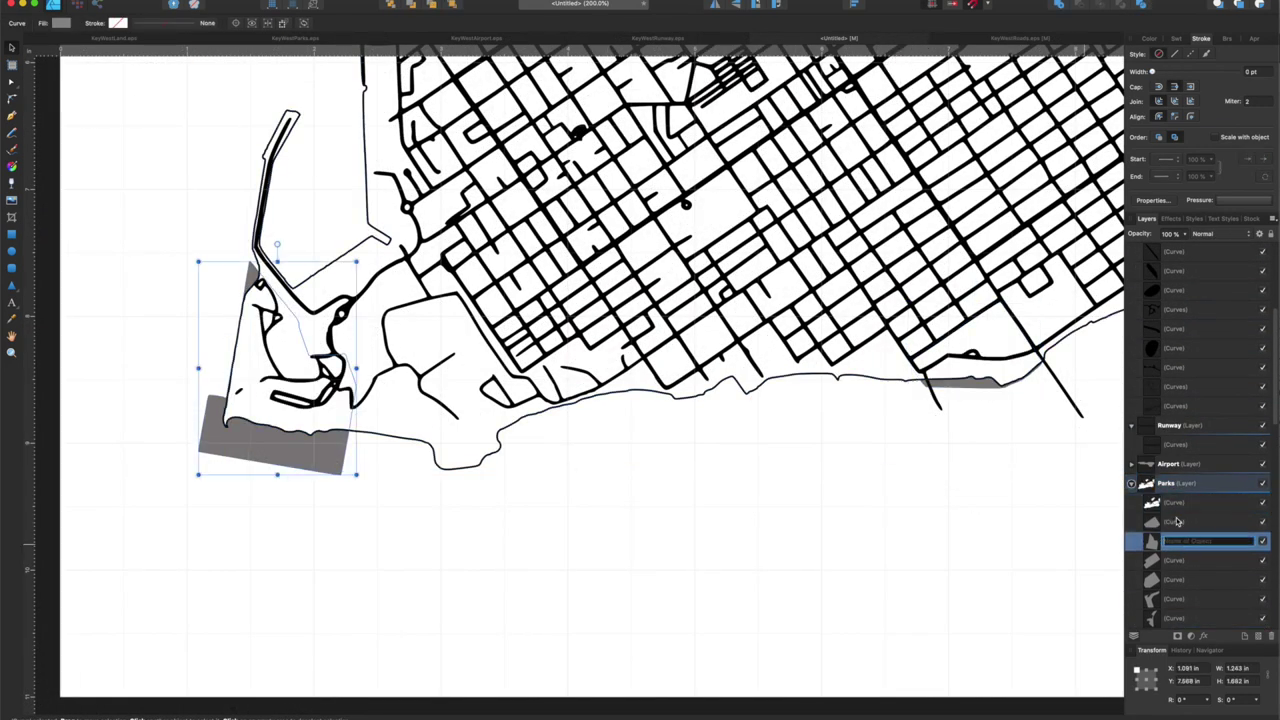
{"action": "left_click", "coordinate": [1152, 545]}
{"action": "left_click_drag", "start_coordinate": [1160, 500], "coordinate": [1163, 502]}
{"action": "left_click", "coordinate": [1176, 522], "text": "shift"}
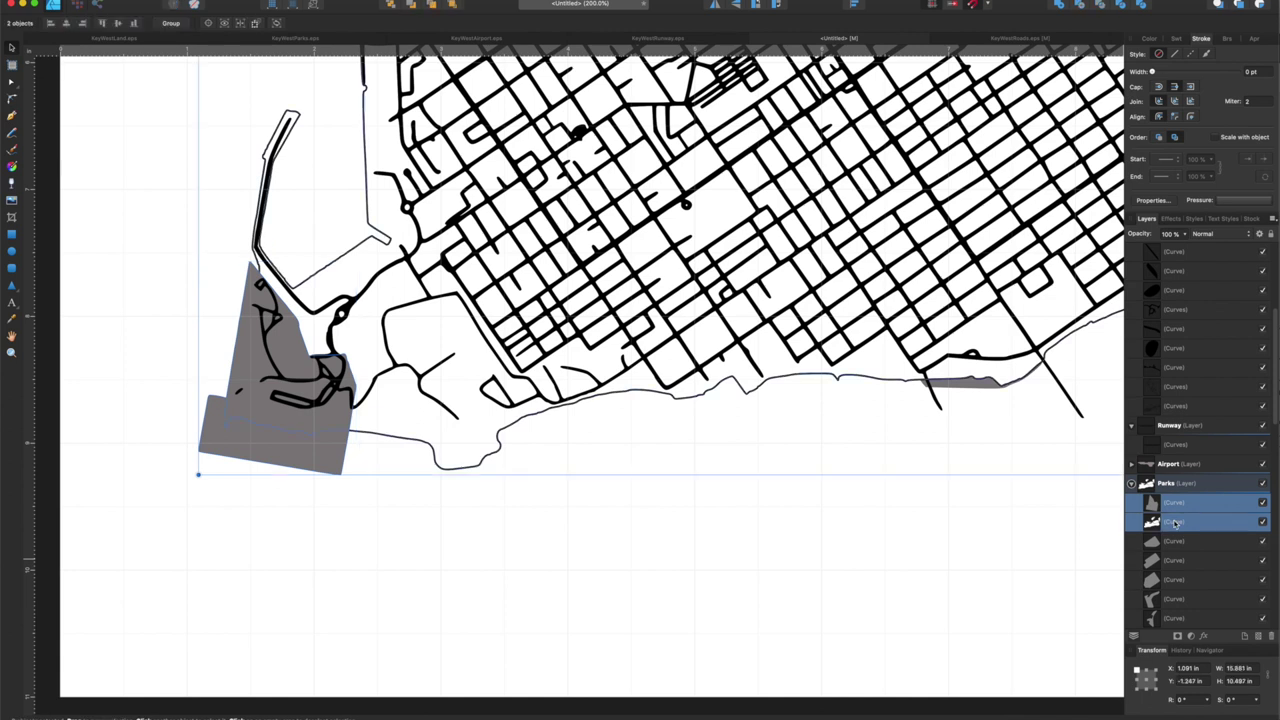
Step: Divide the overlapping park and land curves and delete the part of the southwestern park beyond the coastline
{"action": "left_click", "coordinate": [1144, 8]}
{"action": "left_click", "coordinate": [1080, 528]}
{"action": "left_click", "coordinate": [1193, 524]}
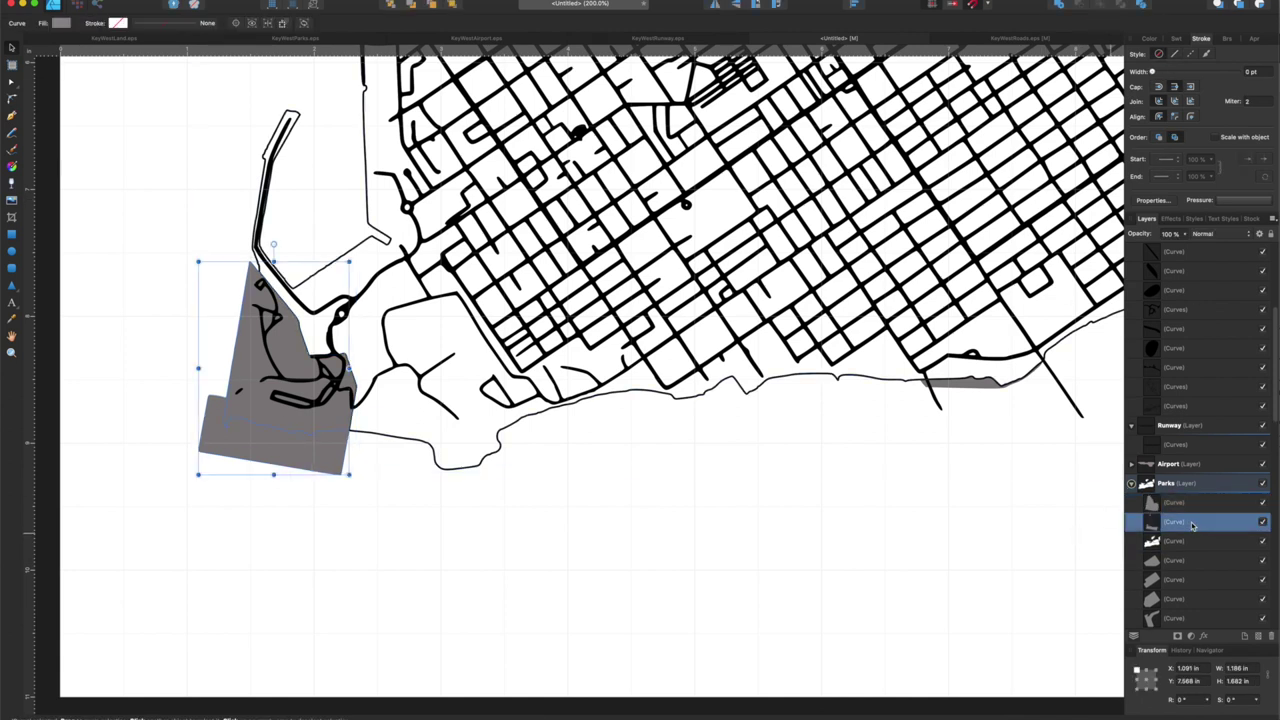
{"action": "left_click", "coordinate": [1185, 506]}
{"action": "left_click", "coordinate": [1177, 528]}
{"action": "key", "text": "Delete"}
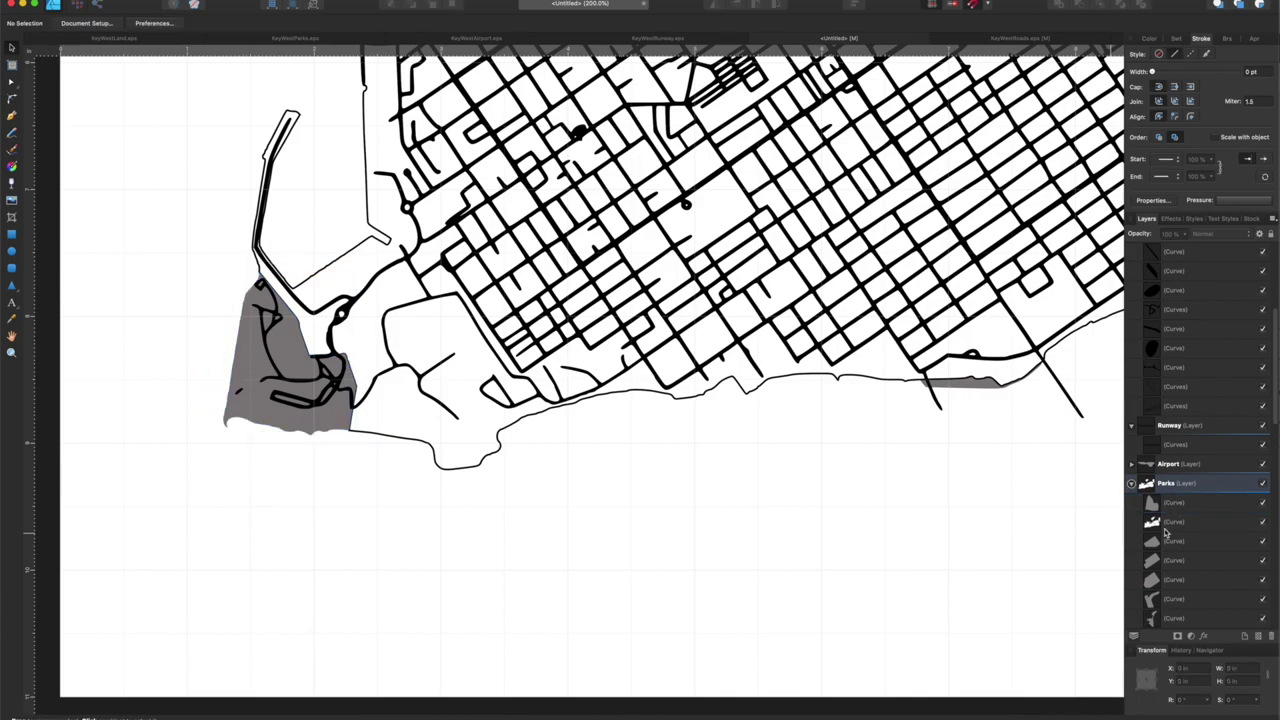
{"action": "scroll", "coordinate": [1183, 518], "scroll_direction": "down", "scroll_amount": 5}
{"action": "left_click", "coordinate": [1264, 425]}
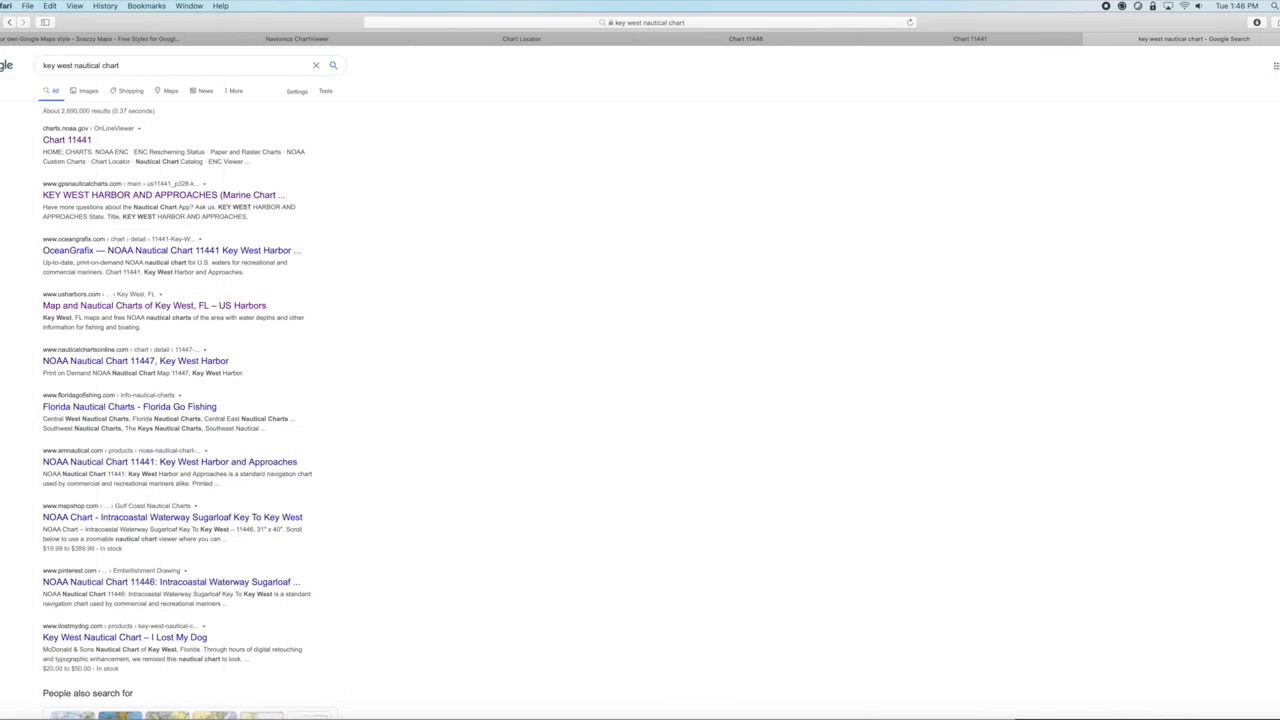
Step: Switch to Safari and browse the image results for "key west nautical chart", filtered to the Large size
{"action": "left_click", "coordinate": [80, 86]}
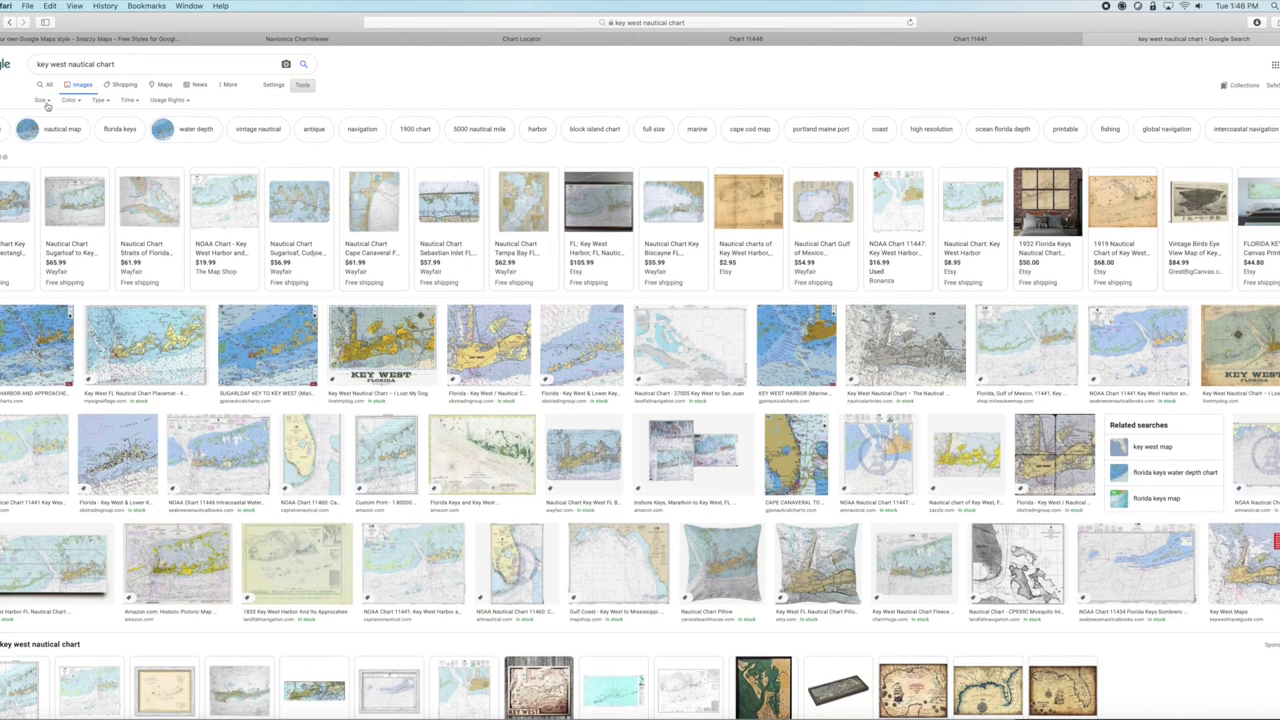
{"action": "left_click", "coordinate": [44, 101]}
{"action": "left_click", "coordinate": [45, 126]}
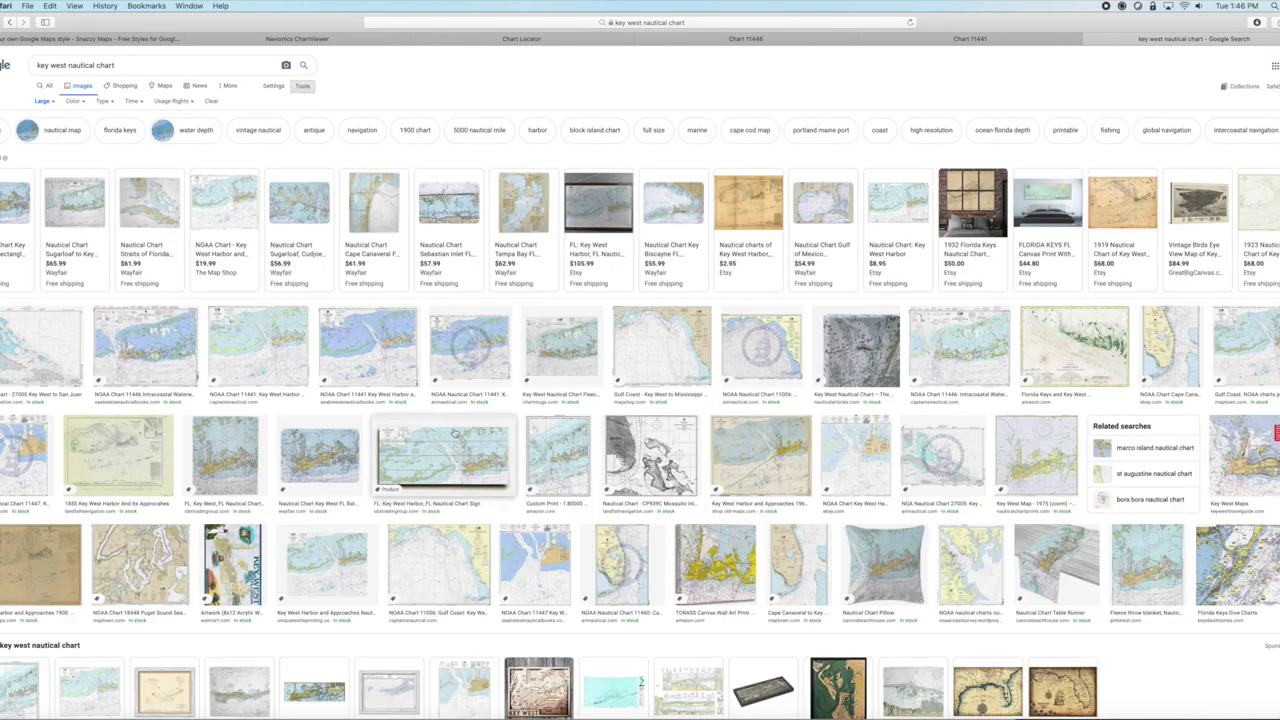
{"action": "scroll", "coordinate": [455, 433], "scroll_direction": "down", "scroll_amount": 2}
{"action": "scroll", "coordinate": [455, 432], "scroll_direction": "down", "scroll_amount": 2}
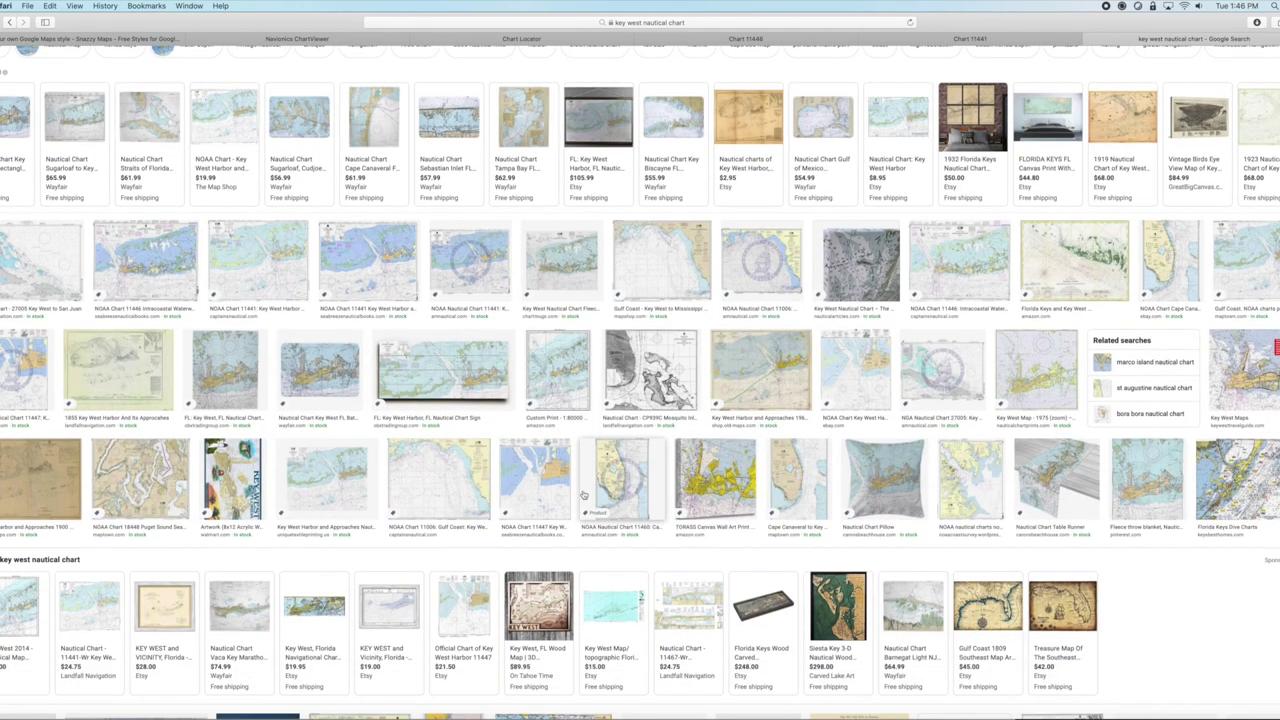
{"action": "scroll", "coordinate": [375, 480], "scroll_direction": "down", "scroll_amount": 15}
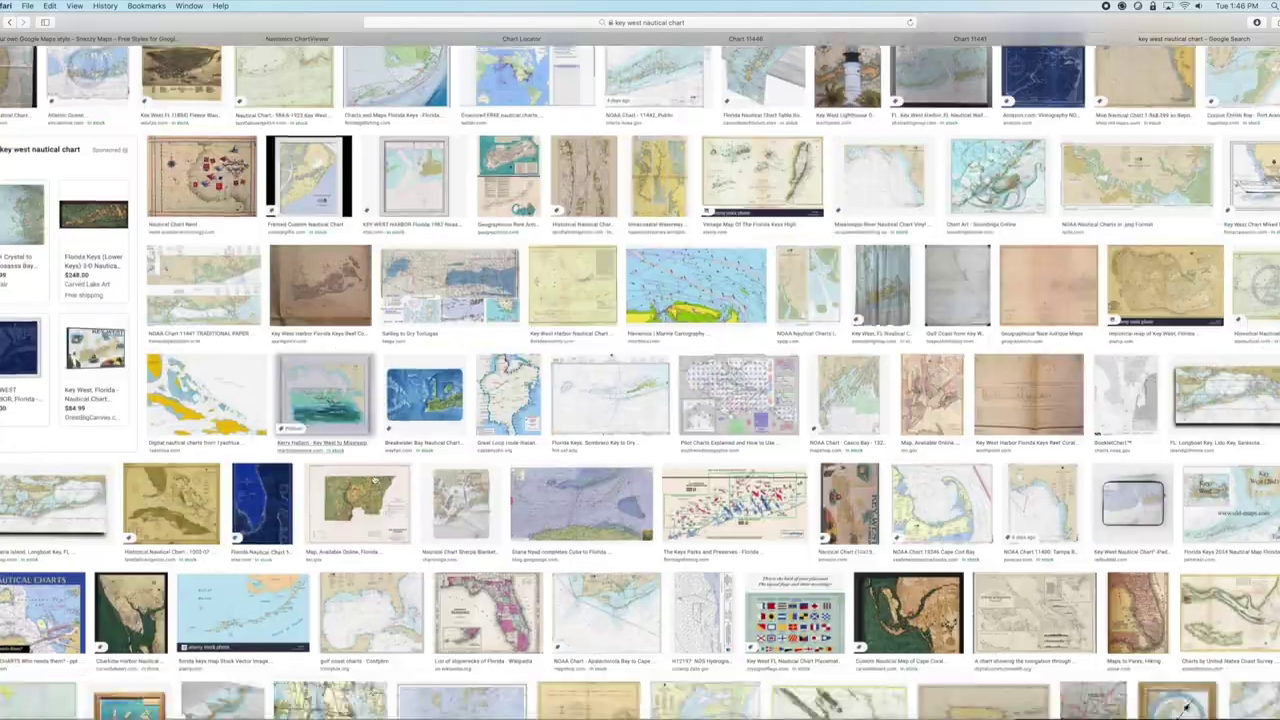
{"action": "scroll", "coordinate": [375, 480], "scroll_direction": "down", "scroll_amount": 5}
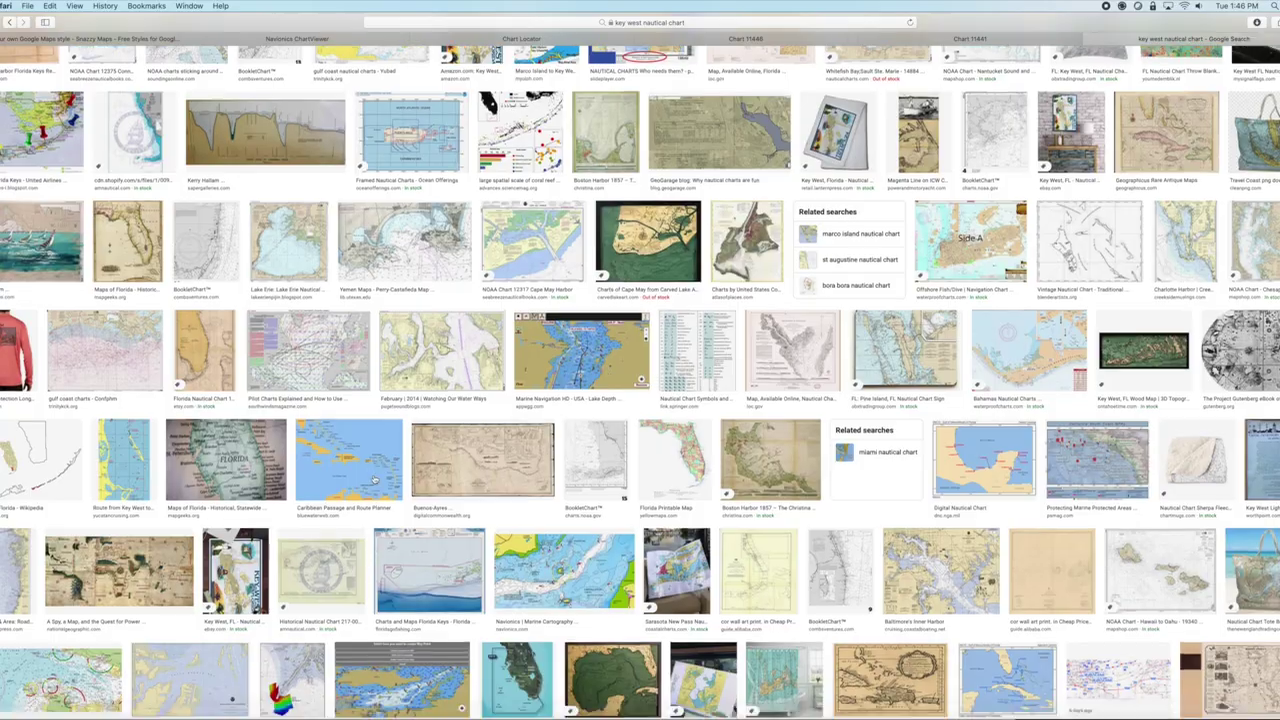
Step: Browse the image results, preview NOAA chart 11447 and the Nautical Chart Key West FL Bath Rug, and open the rug's source page
{"action": "scroll", "coordinate": [375, 480], "scroll_direction": "down", "scroll_amount": 10}
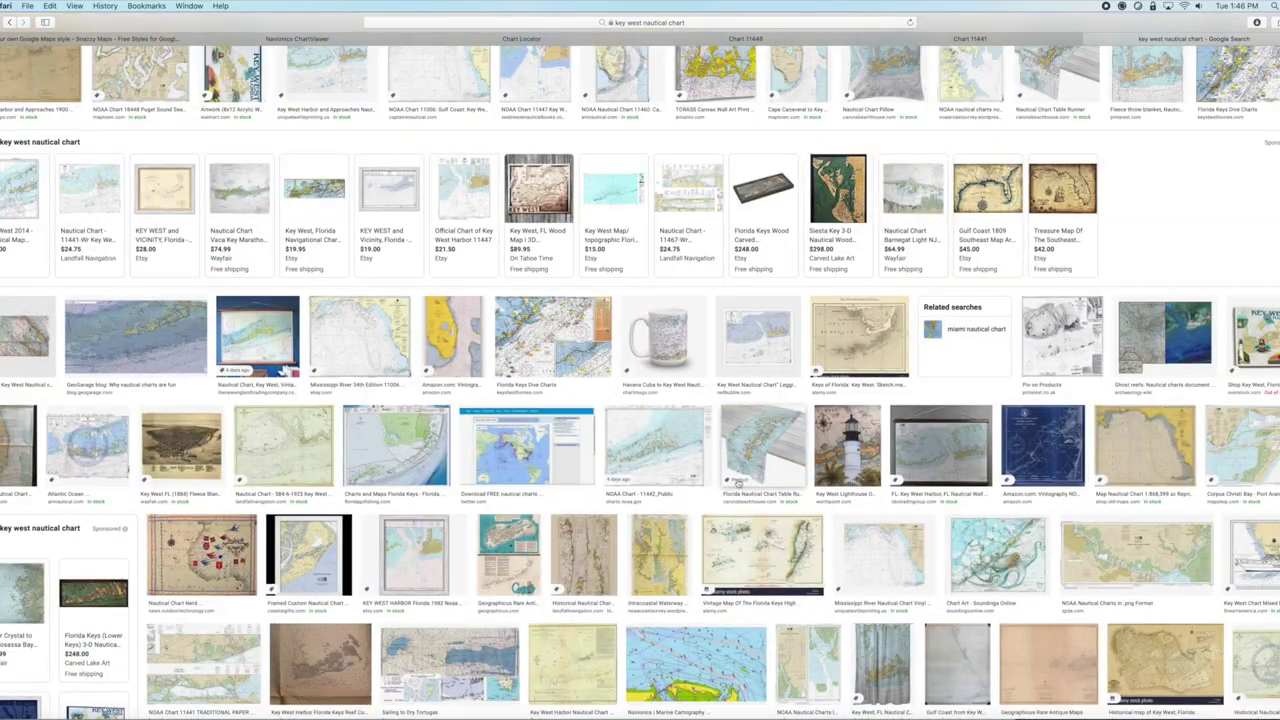
{"action": "scroll", "coordinate": [700, 600], "scroll_direction": "up", "scroll_amount": 10}
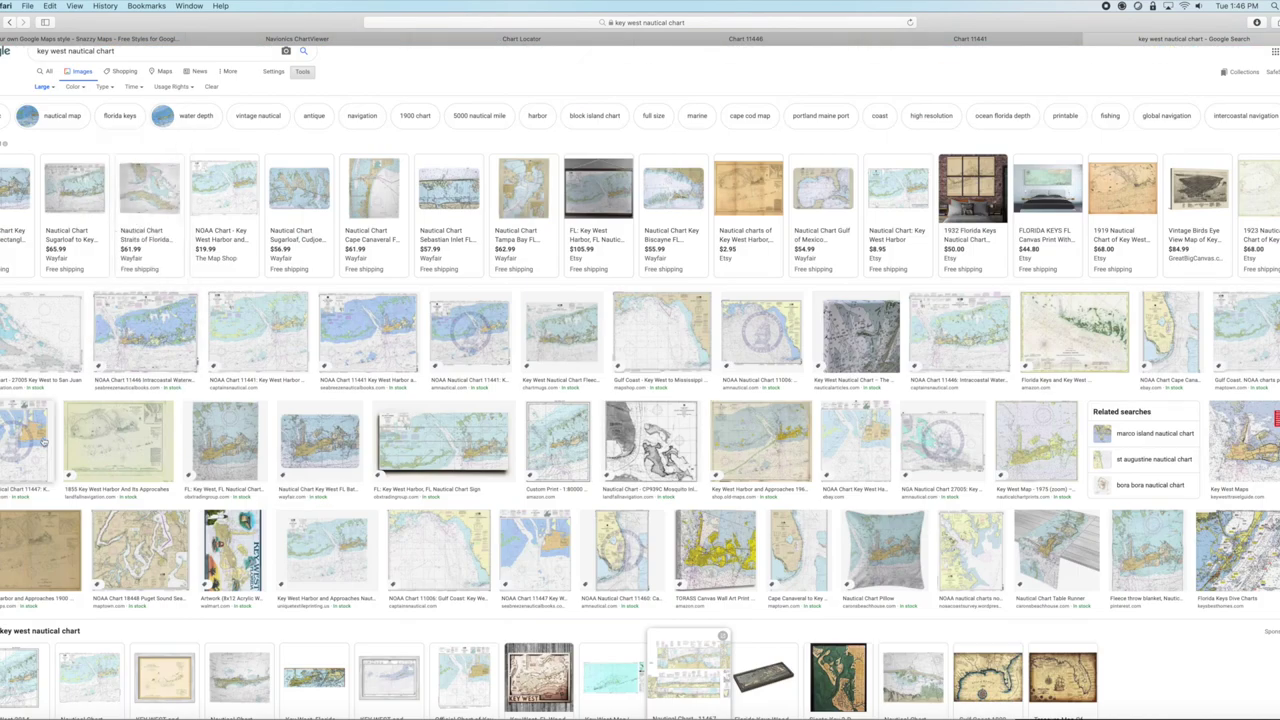
{"action": "left_click", "coordinate": [37, 430]}
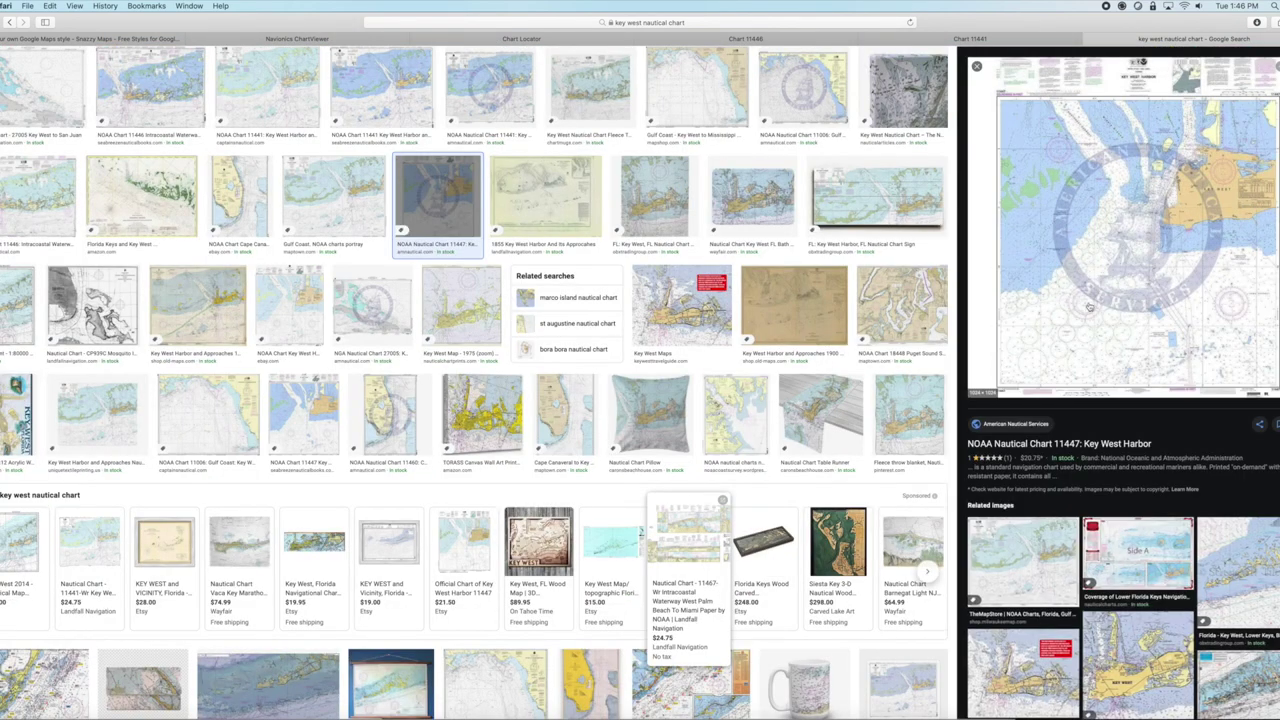
{"action": "left_click", "coordinate": [745, 207]}
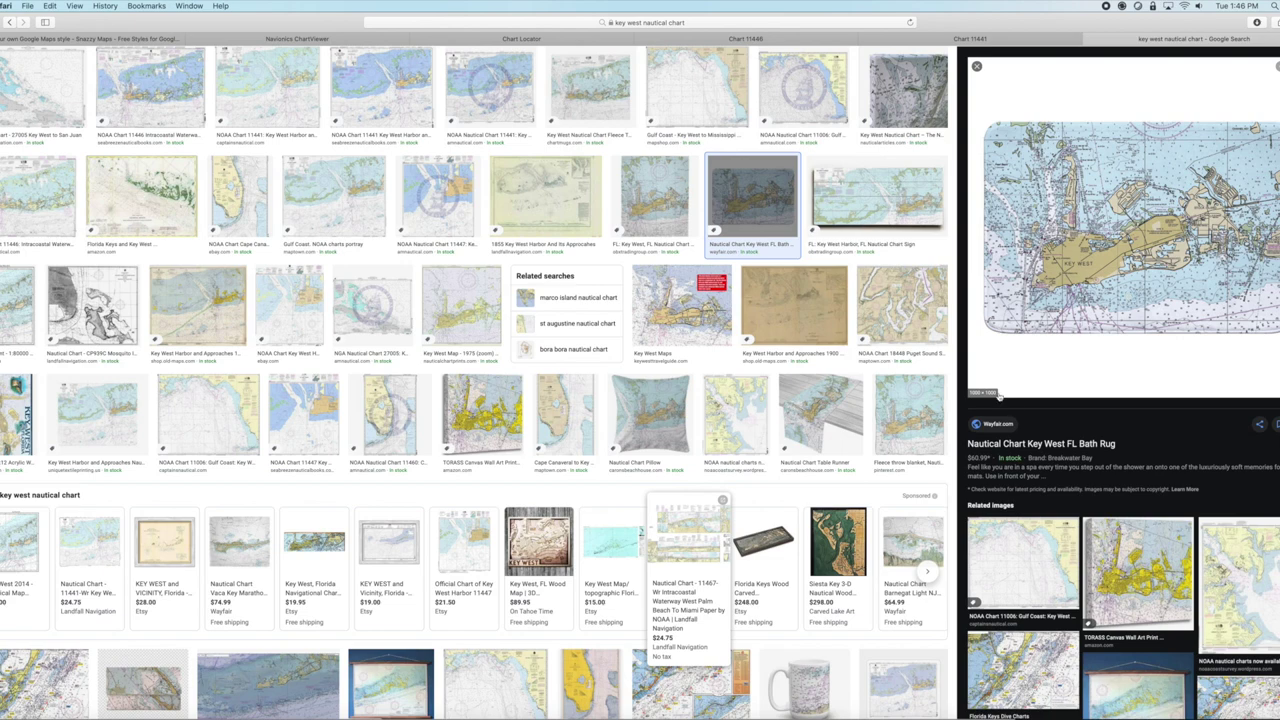
{"action": "left_click", "coordinate": [1051, 309]}
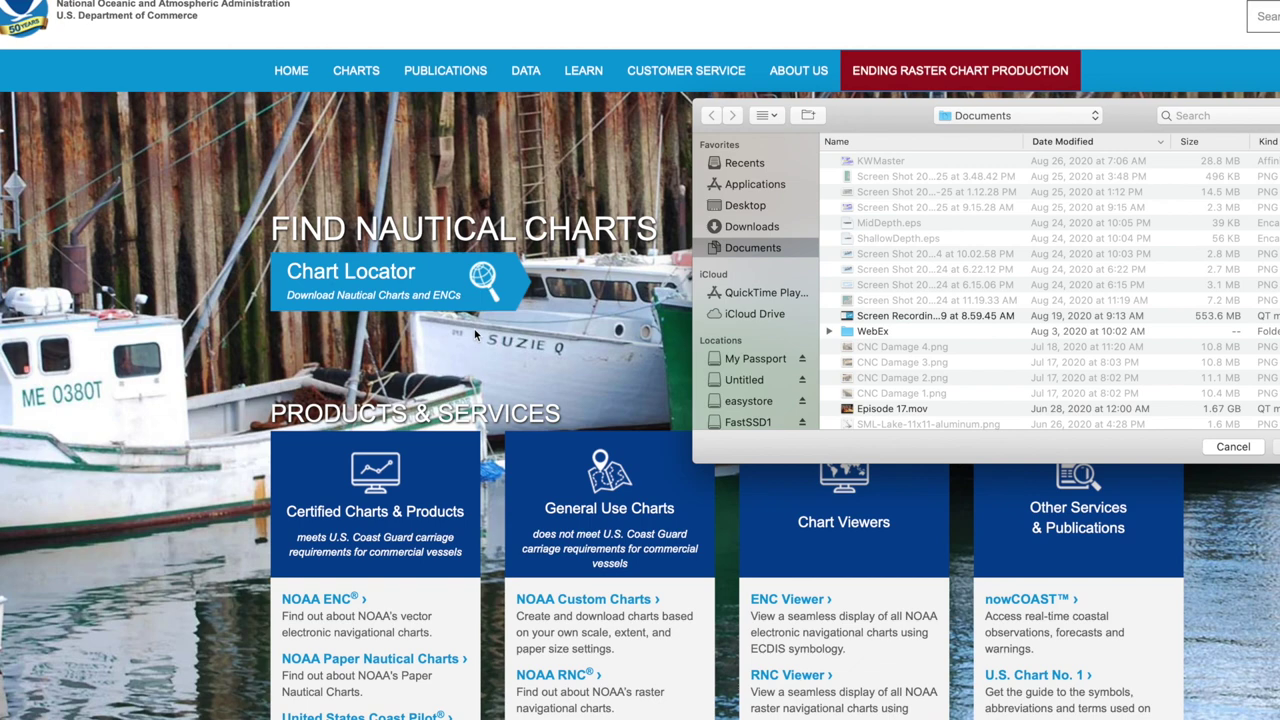
Step: Open the Chart Locator on the NOAA Office of Coast Survey website
{"action": "left_click", "coordinate": [475, 335]}
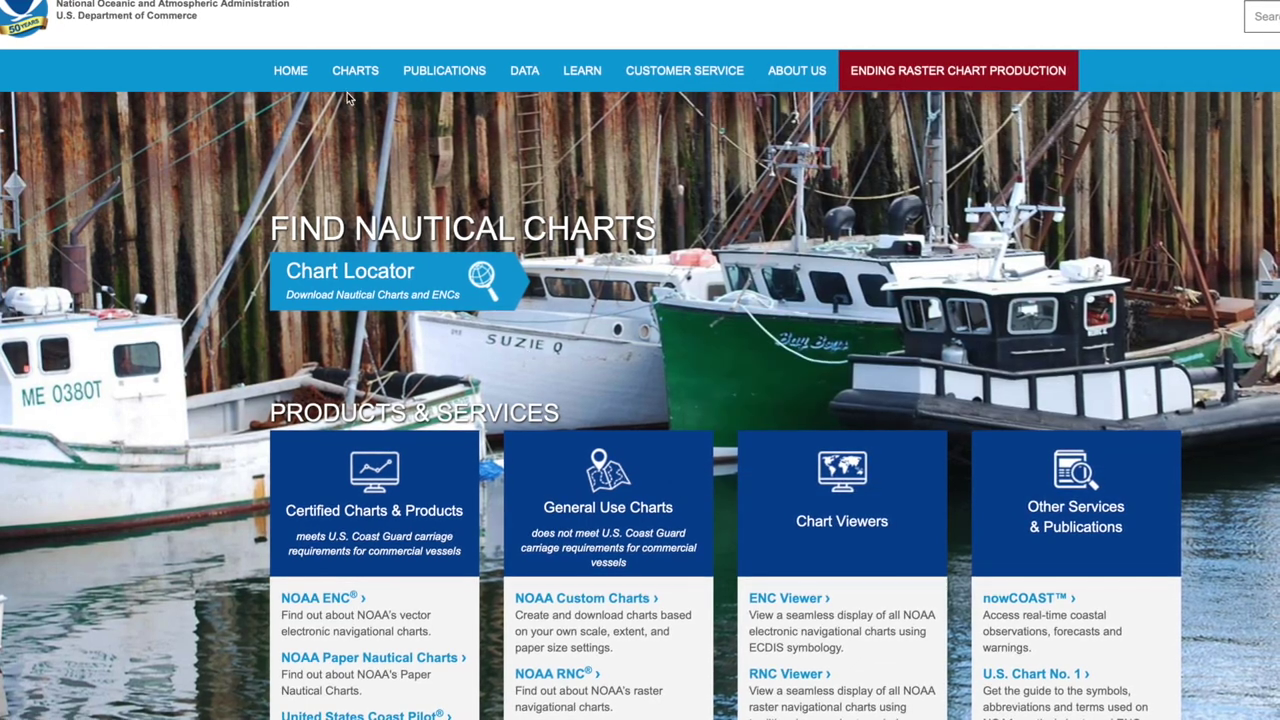
{"action": "mouse_move", "coordinate": [356, 70]}
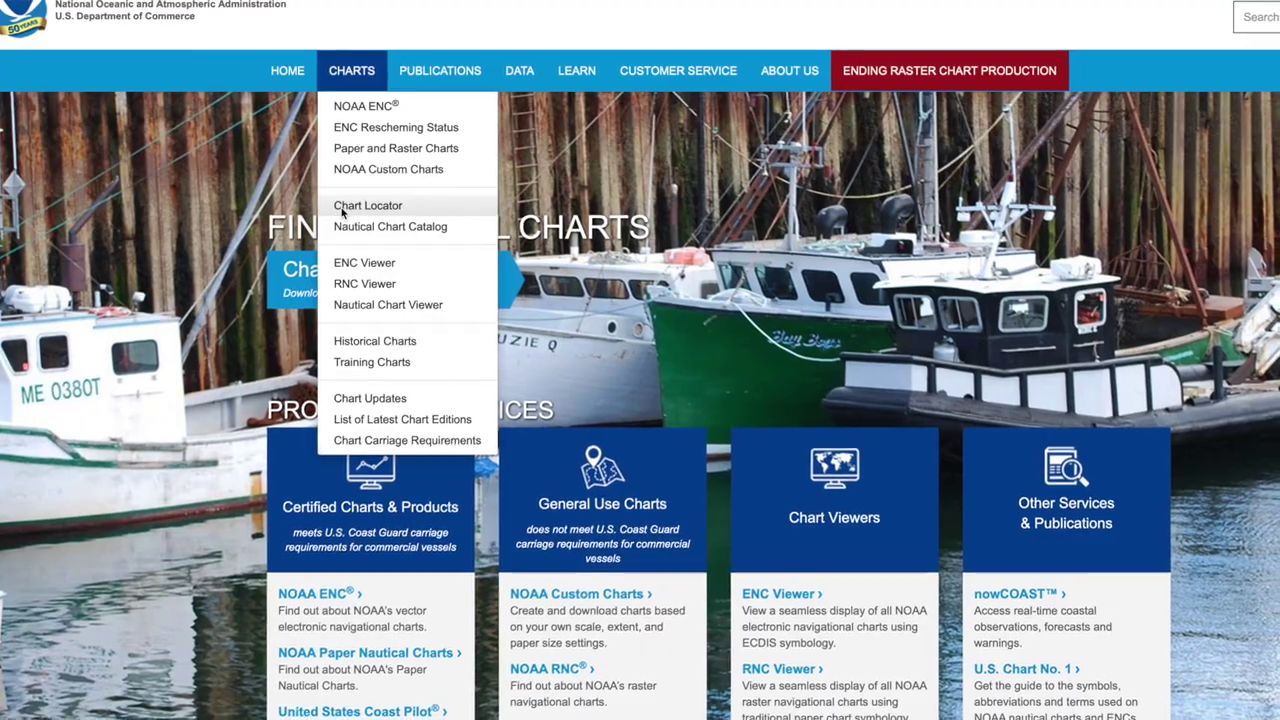
{"action": "left_click", "coordinate": [368, 206]}
Step: Find Key West on the Electronic Charts (ENC) map and select chart US3FL90M, Florida Keys Sombrero Key to Dry Tortugas
{"action": "scroll", "coordinate": [340, 210], "scroll_direction": "up", "scroll_amount": 2}
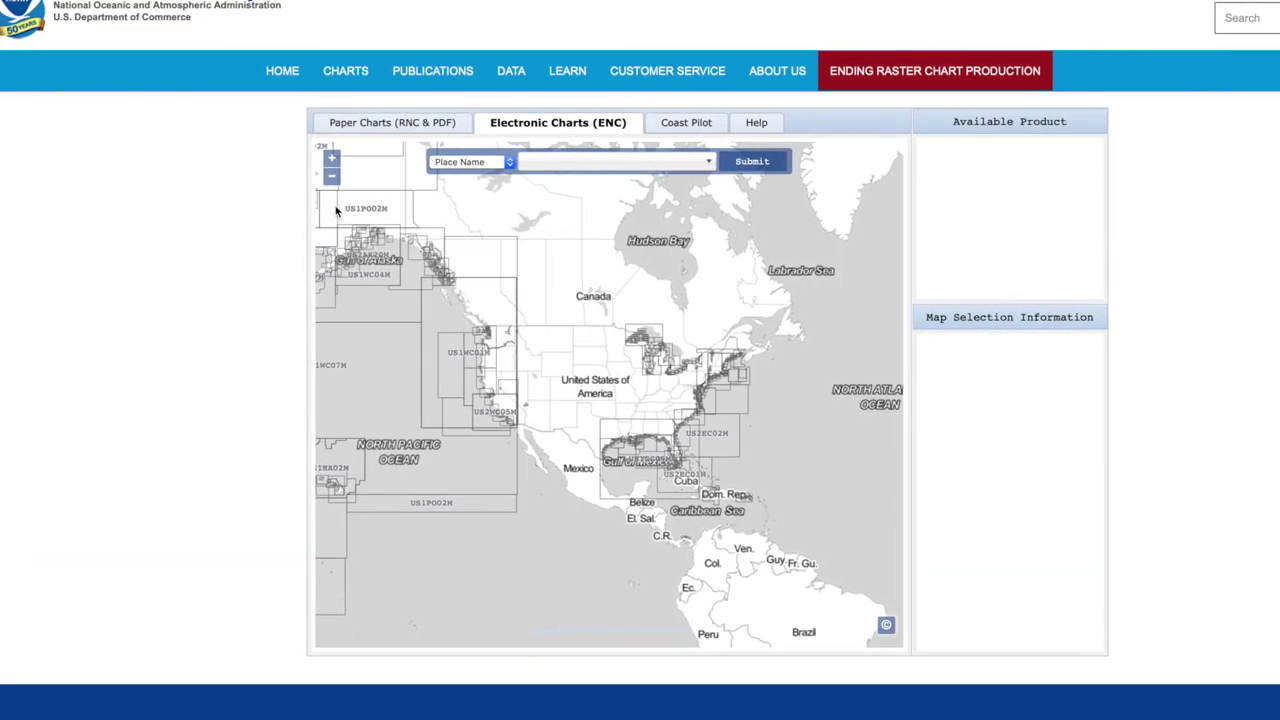
{"action": "scroll", "coordinate": [648, 466], "scroll_direction": "up", "scroll_amount": 2}
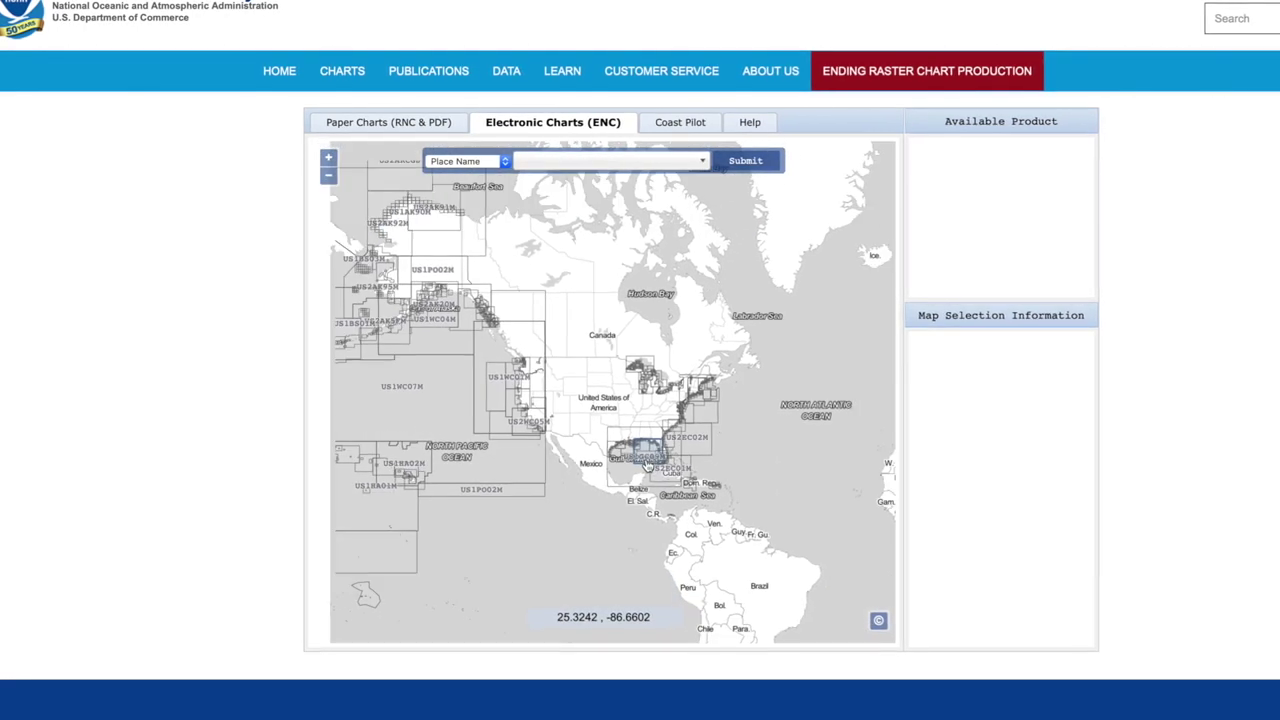
{"action": "scroll", "coordinate": [655, 474], "scroll_direction": "up", "scroll_amount": 4}
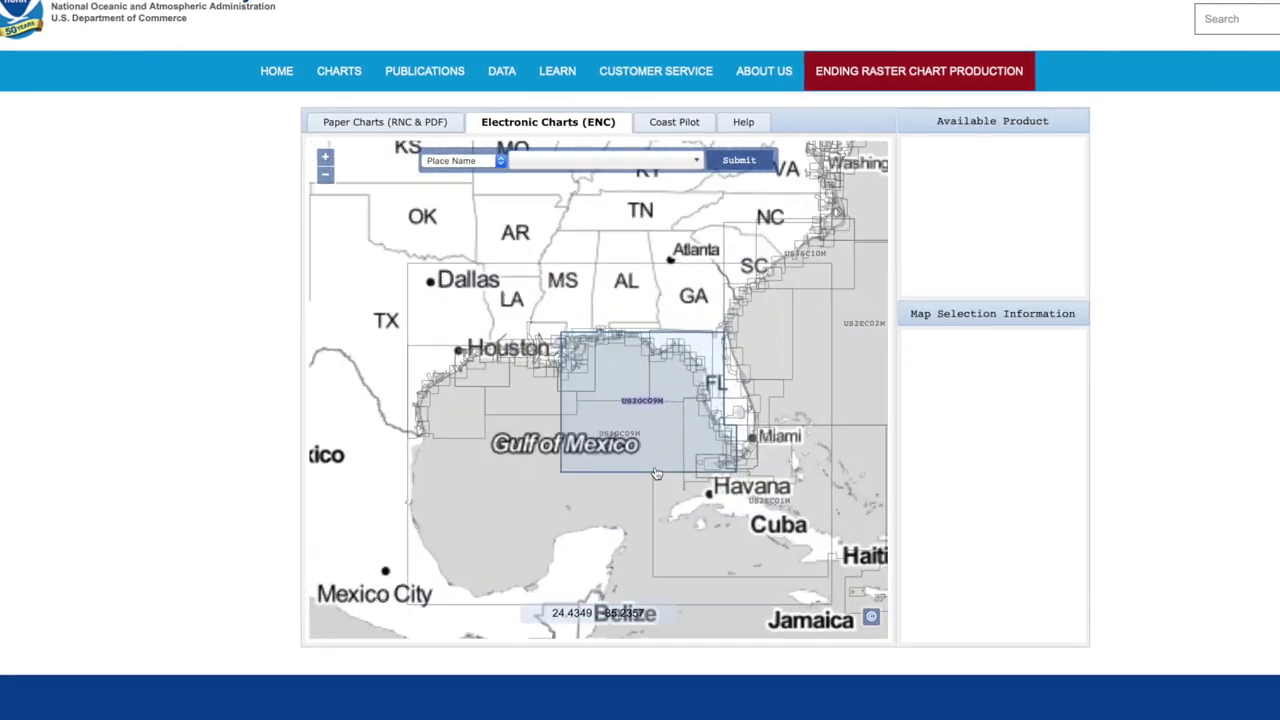
{"action": "scroll", "coordinate": [769, 484], "scroll_direction": "up", "scroll_amount": 5}
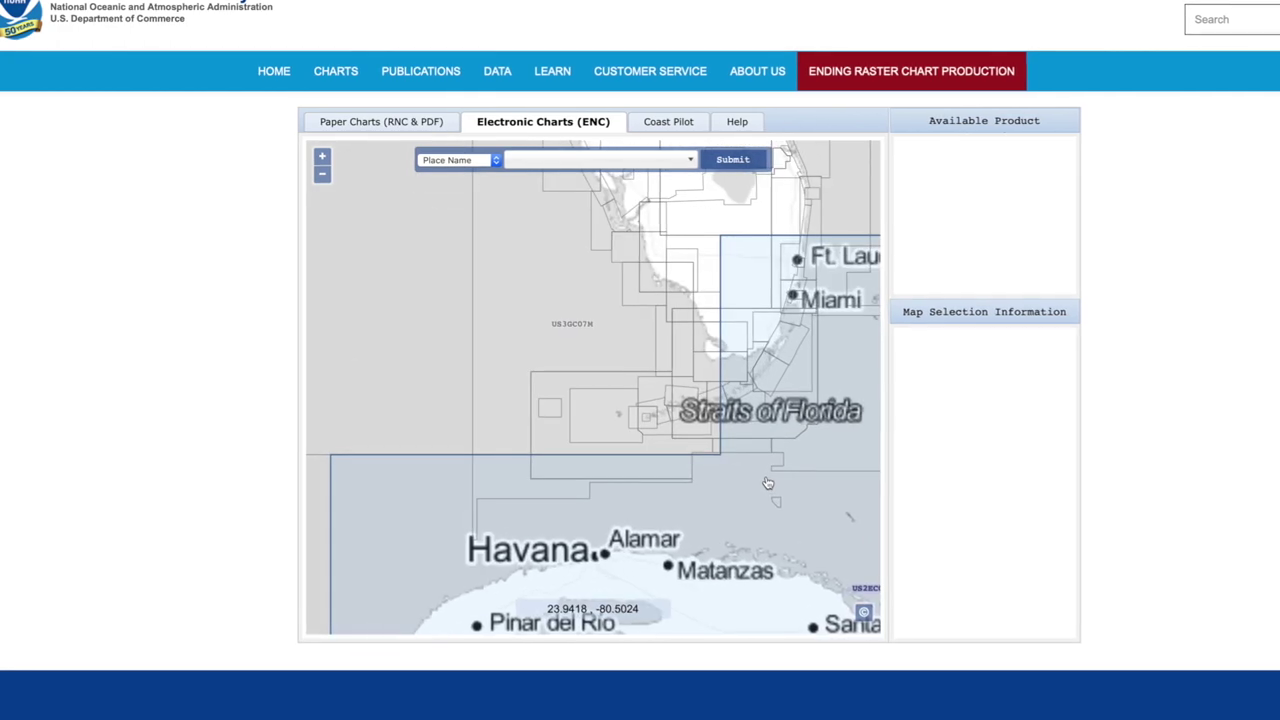
{"action": "scroll", "coordinate": [643, 433], "scroll_direction": "up", "scroll_amount": 3}
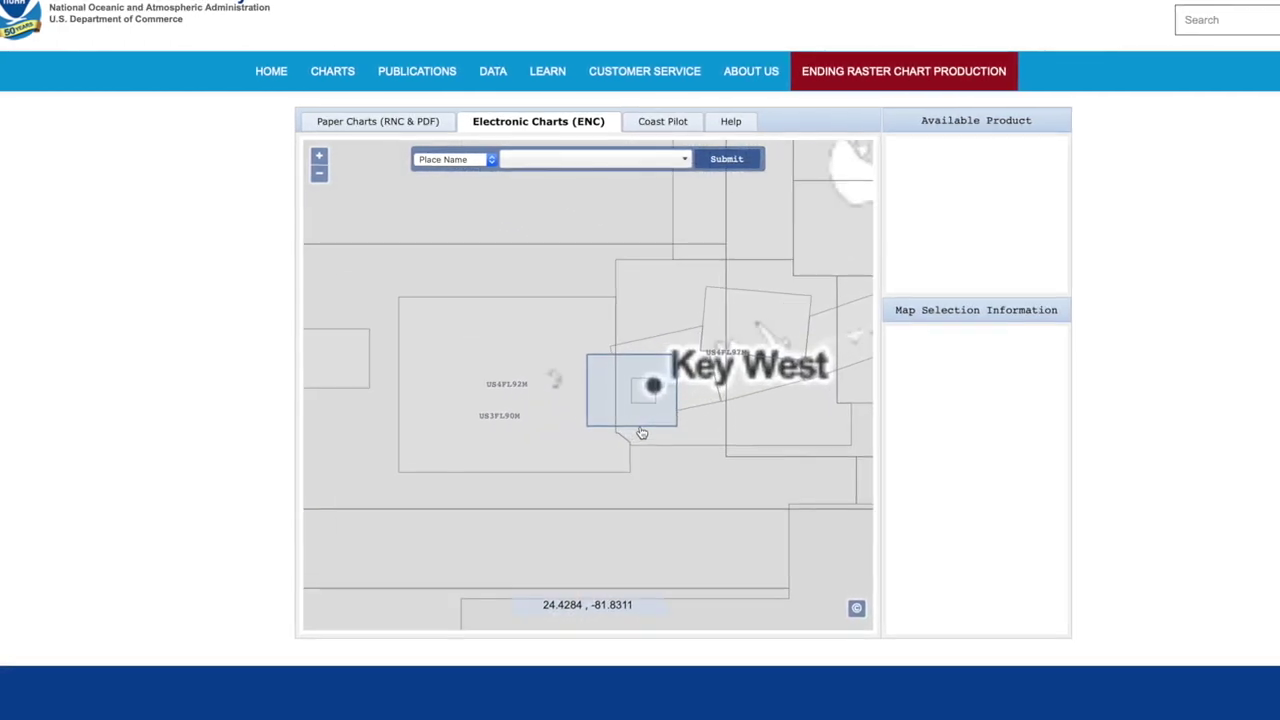
{"action": "scroll", "coordinate": [689, 416], "scroll_direction": "up", "scroll_amount": 2}
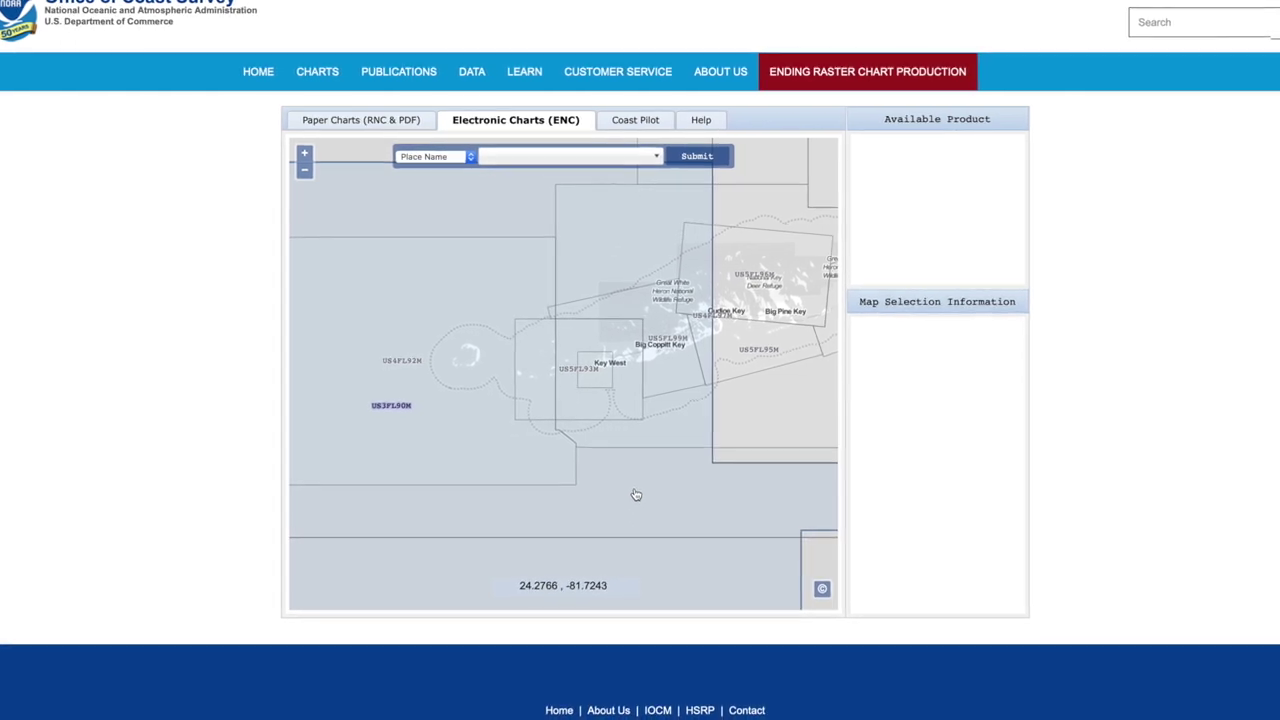
{"action": "left_click", "coordinate": [634, 494]}
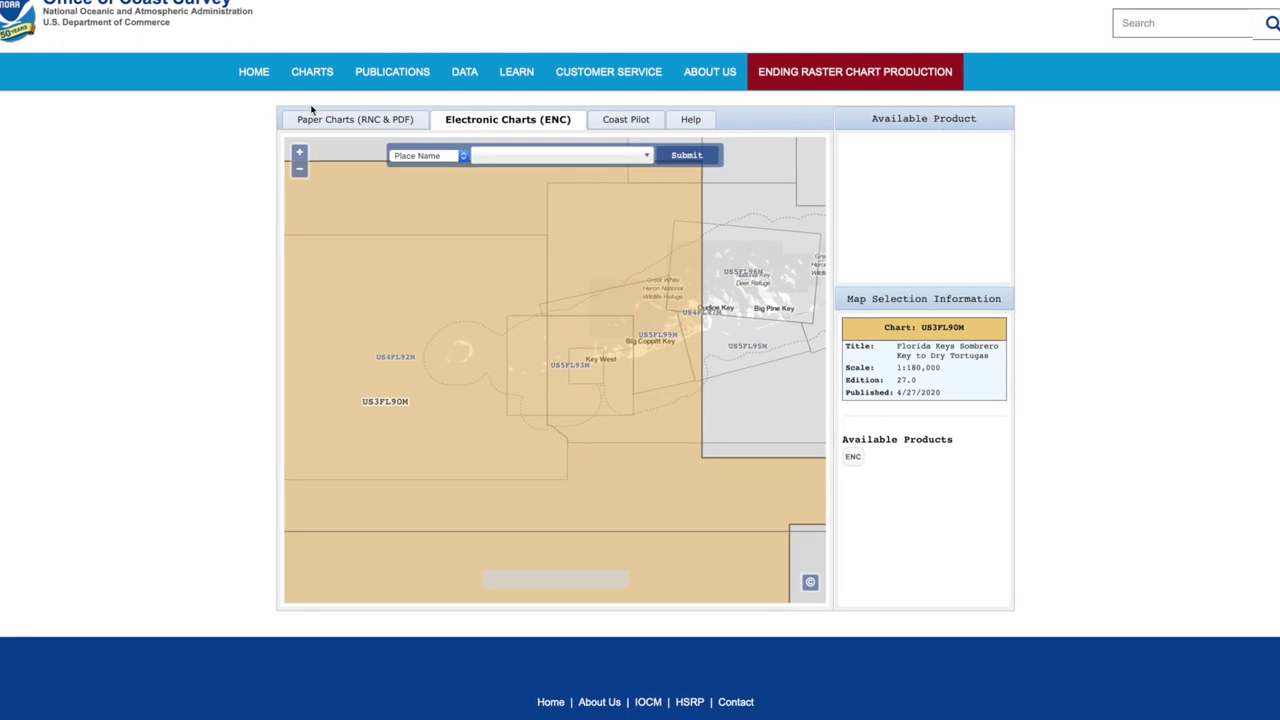
Step: Switch to Paper Charts (RNC & PDF), select chart 11434 and view it around Key West
{"action": "left_click", "coordinate": [350, 124]}
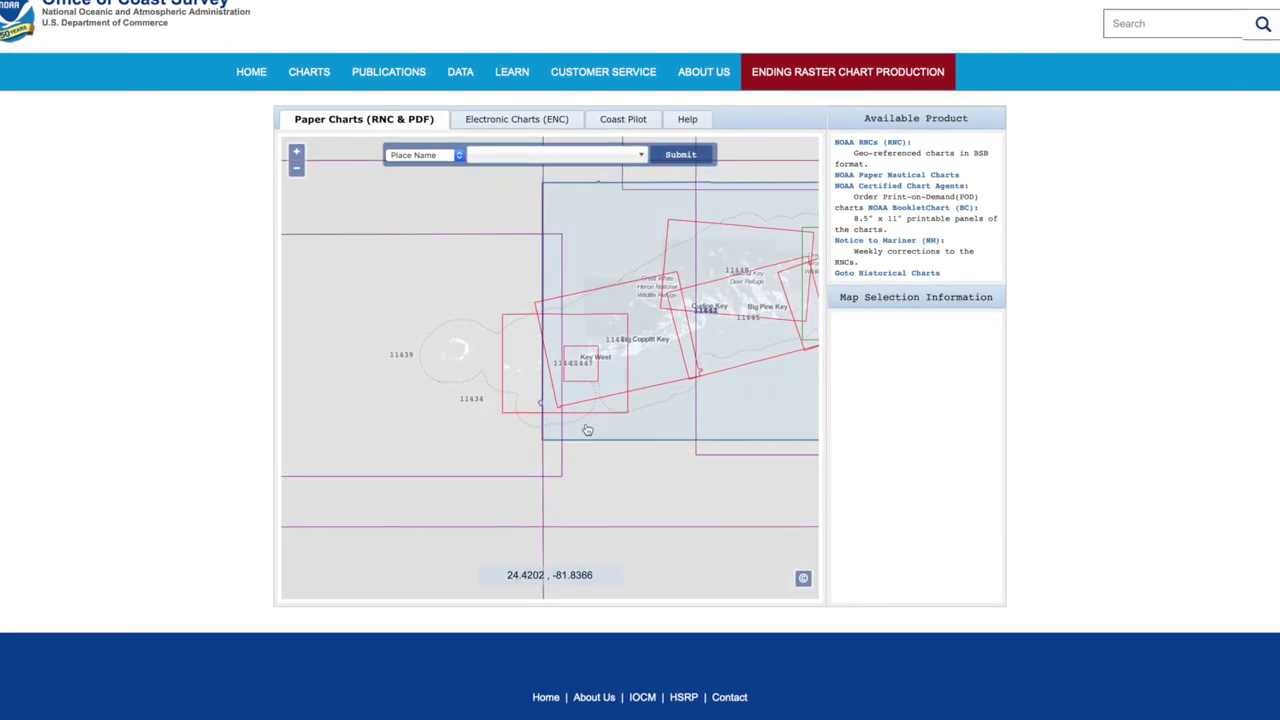
{"action": "left_click", "coordinate": [632, 480]}
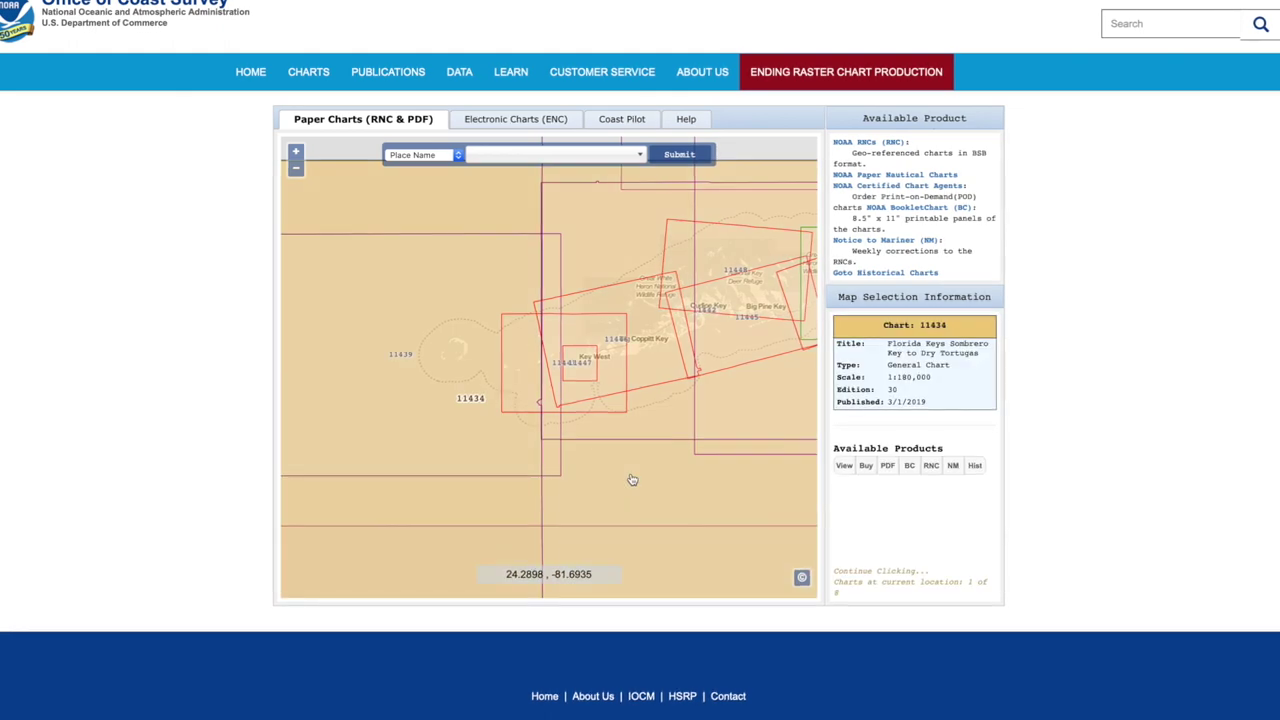
{"action": "left_click", "coordinate": [848, 467]}
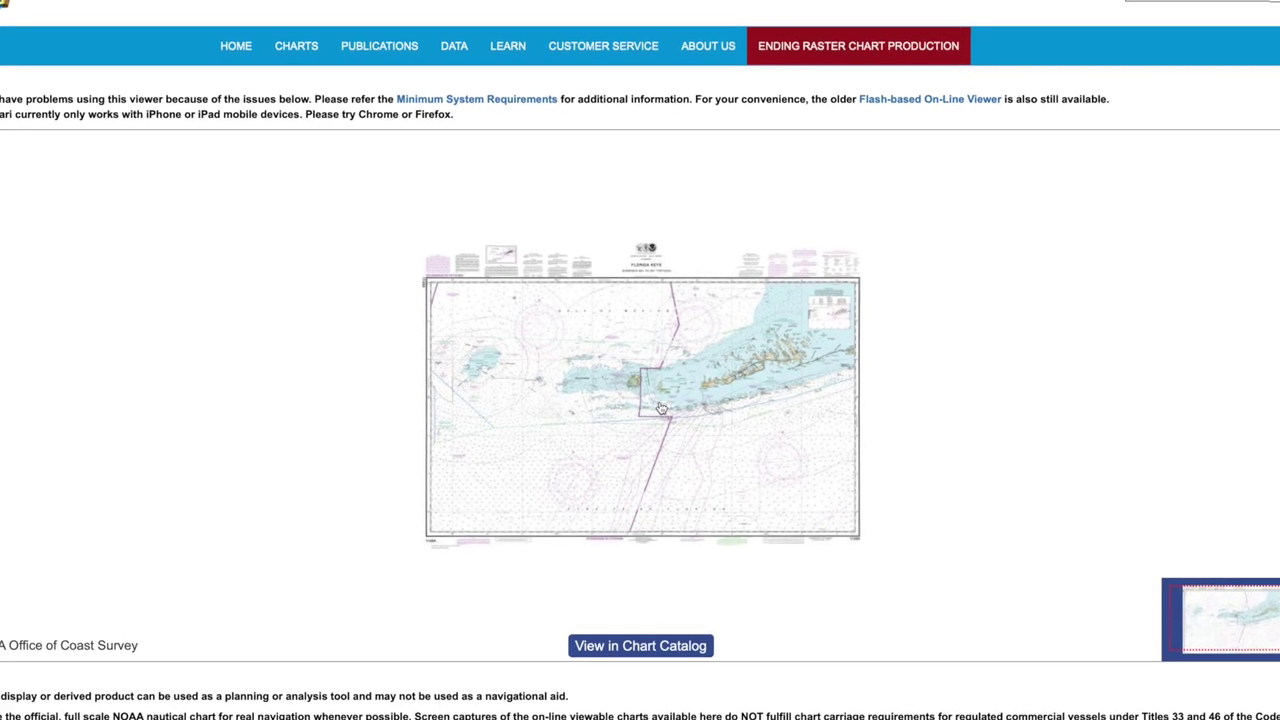
{"action": "scroll", "coordinate": [660, 407], "scroll_direction": "up", "scroll_amount": 2}
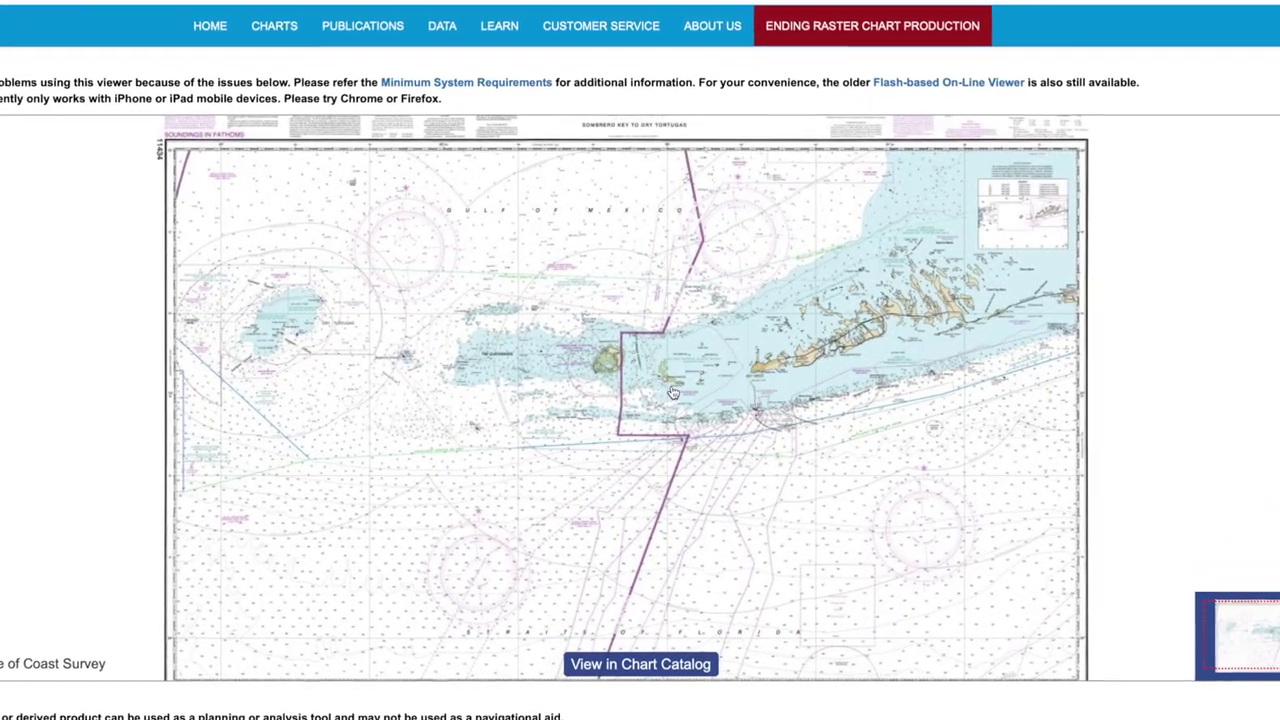
{"action": "scroll", "coordinate": [869, 396], "scroll_direction": "up", "scroll_amount": 2}
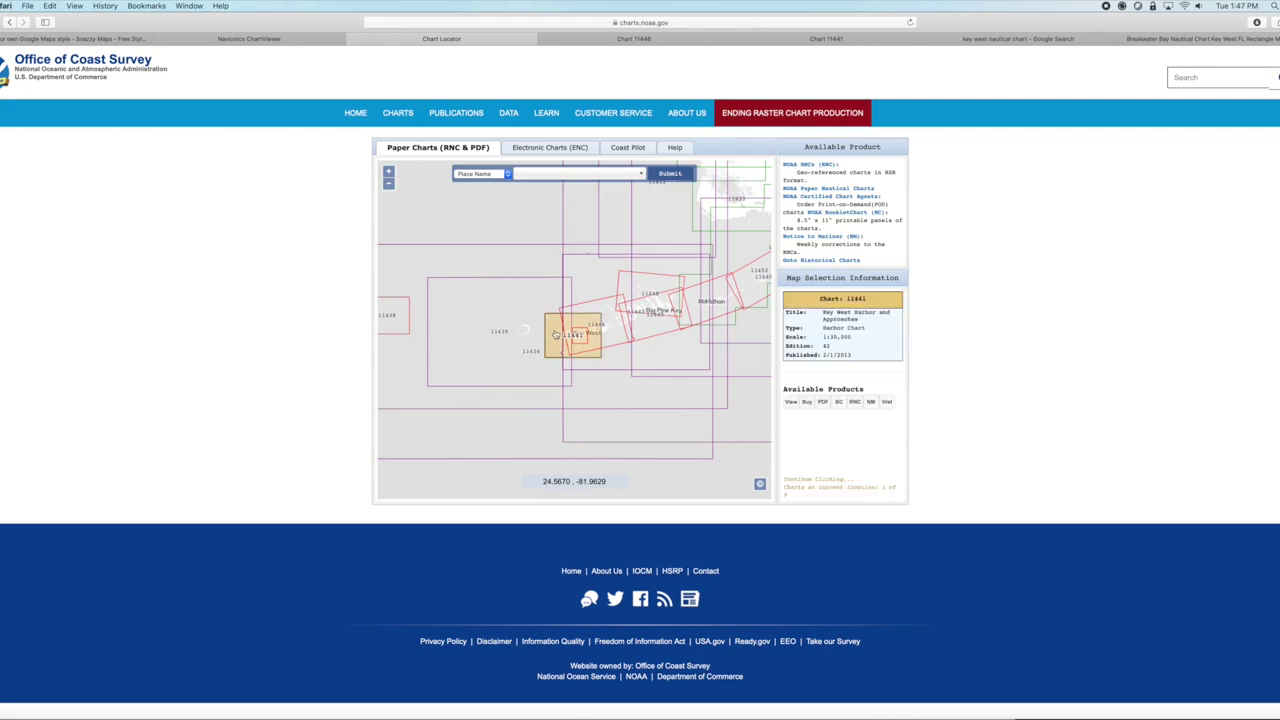
Step: View paper chart 11441, Key West Harbor and Approaches, and examine the coast around Fort Taylor and Whitehead Spit
{"action": "left_click", "coordinate": [791, 401]}
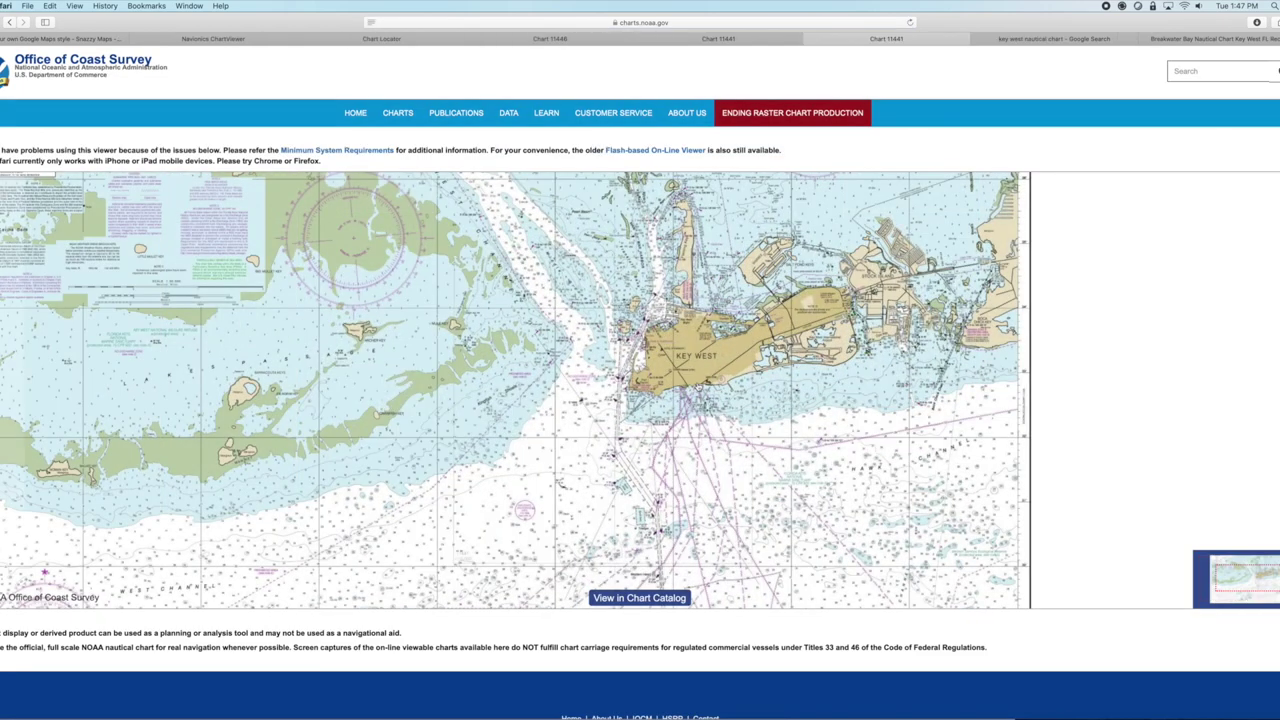
{"action": "scroll", "coordinate": [683, 387], "scroll_direction": "up", "scroll_amount": 2}
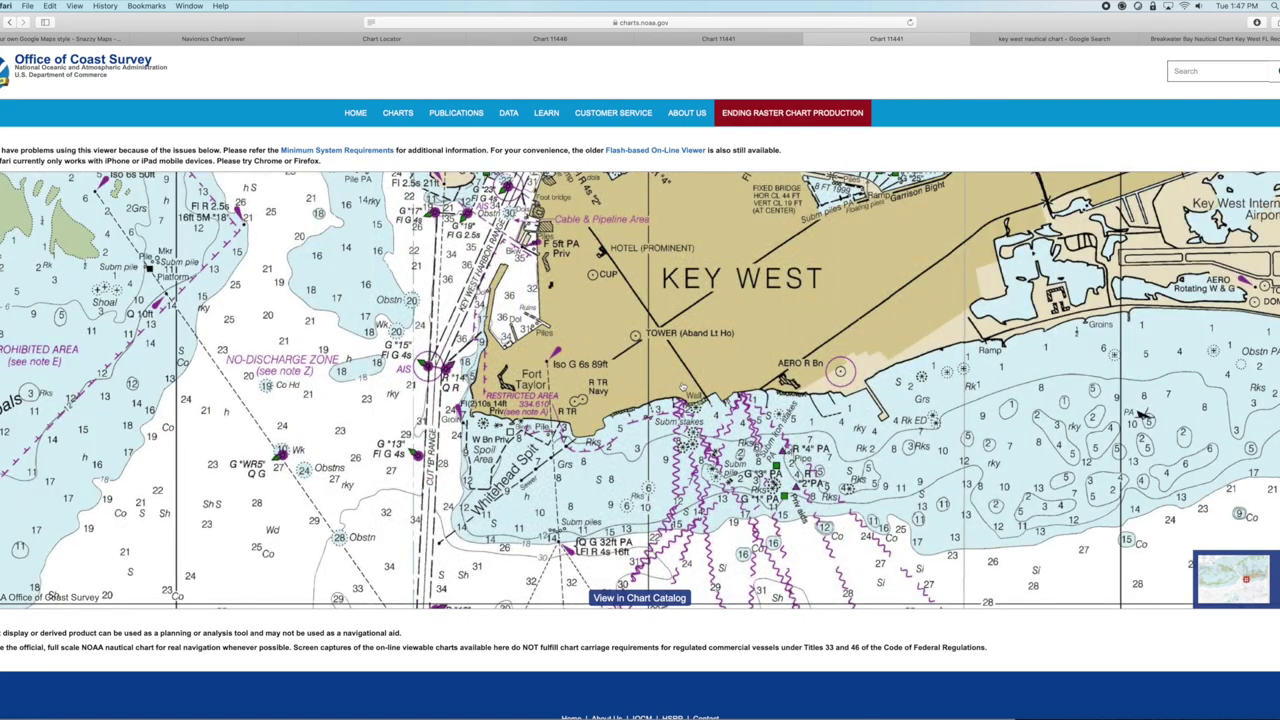
{"action": "left_click_drag", "start_coordinate": [654, 390], "coordinate": [781, 428]}
{"action": "scroll", "coordinate": [781, 428], "scroll_direction": "down", "scroll_amount": 1}
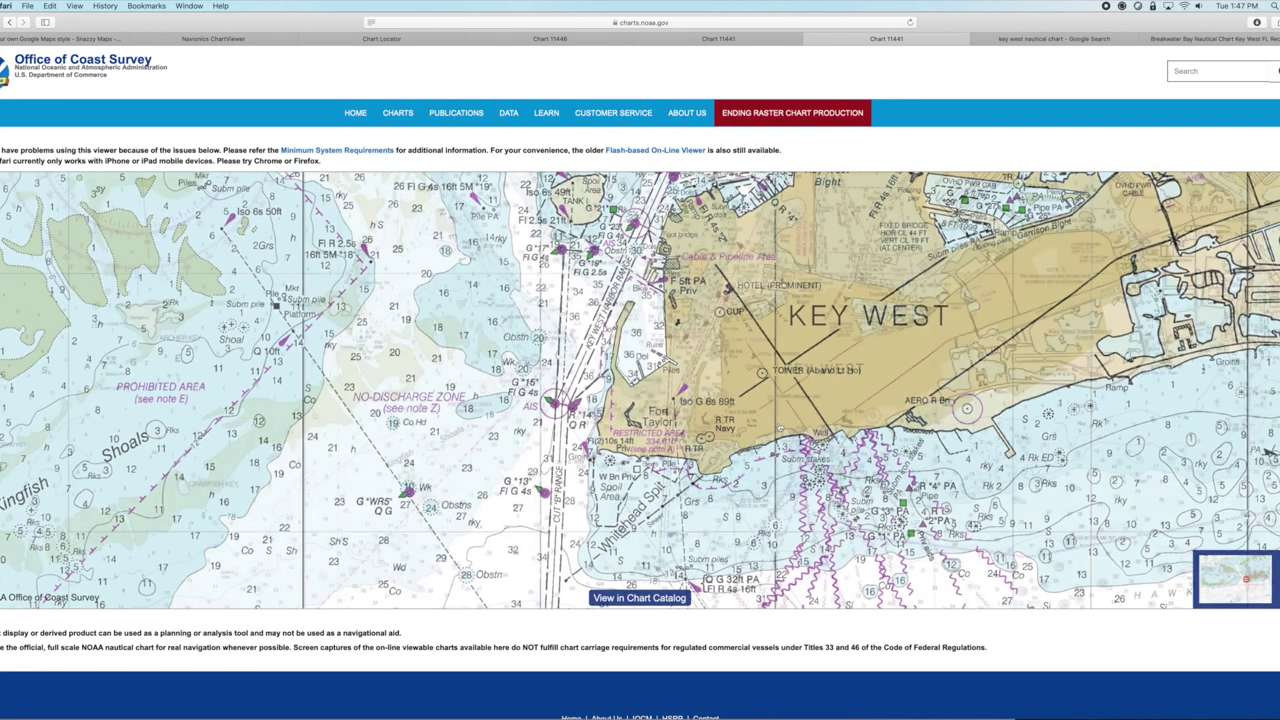
{"action": "scroll", "coordinate": [558, 526], "scroll_direction": "down", "scroll_amount": 2}
{"action": "scroll", "coordinate": [558, 526], "scroll_direction": "up", "scroll_amount": 3}
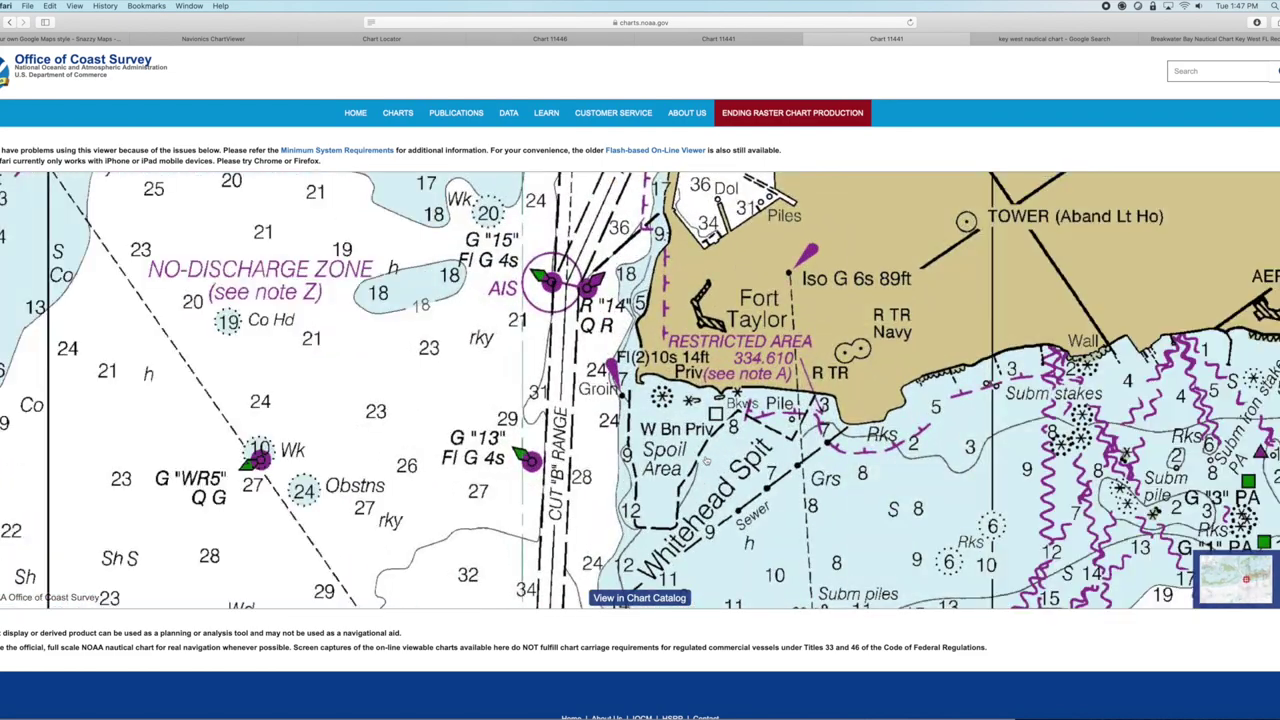
Step: Examine chart 11441 northward along the harbor to Key West Bight and select the Key West cell among the electronic charts
{"action": "left_click_drag", "start_coordinate": [773, 251], "coordinate": [855, 519]}
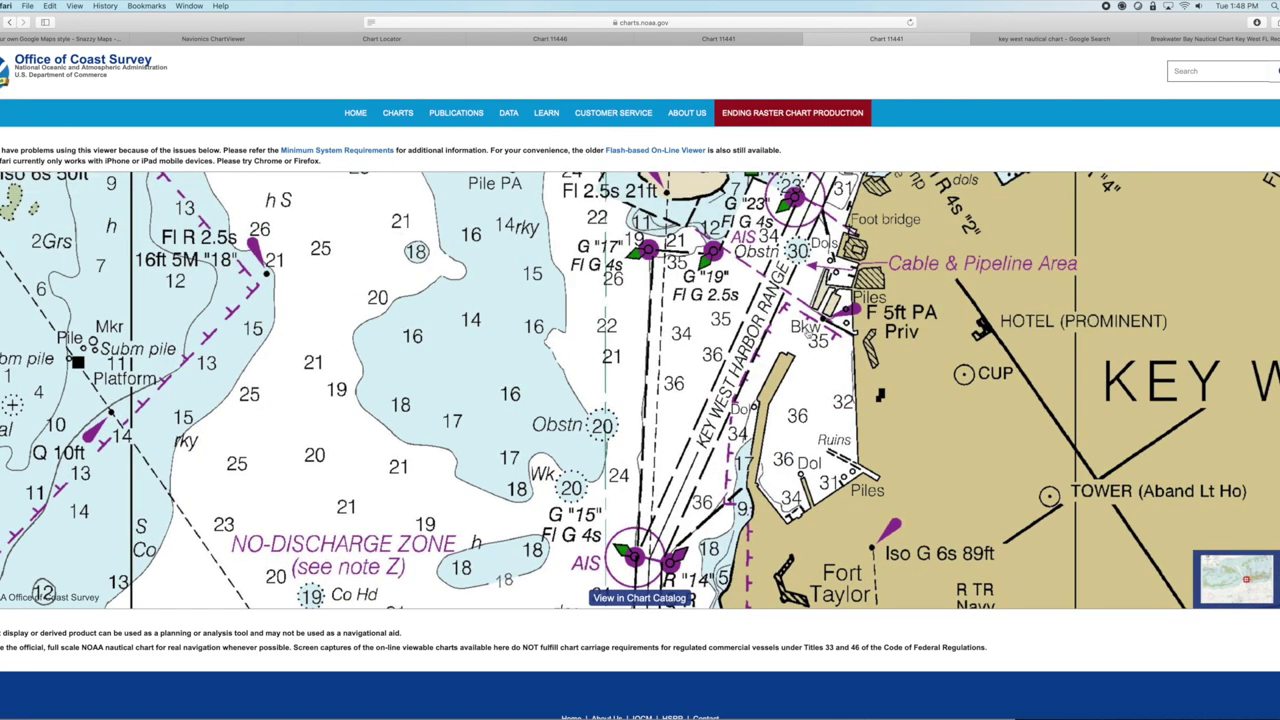
{"action": "left_click_drag", "start_coordinate": [720, 180], "coordinate": [687, 367]}
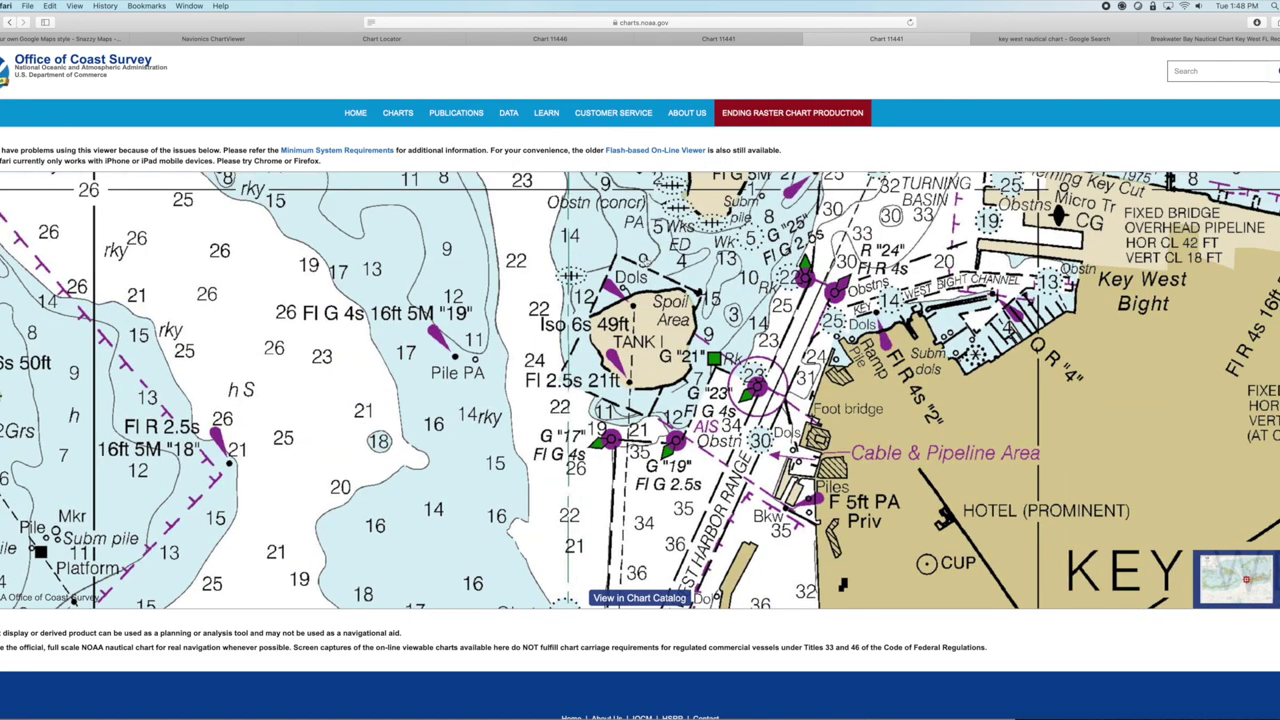
{"action": "left_click_drag", "start_coordinate": [866, 206], "coordinate": [610, 430]}
{"action": "left_click_drag", "start_coordinate": [655, 312], "coordinate": [613, 362]}
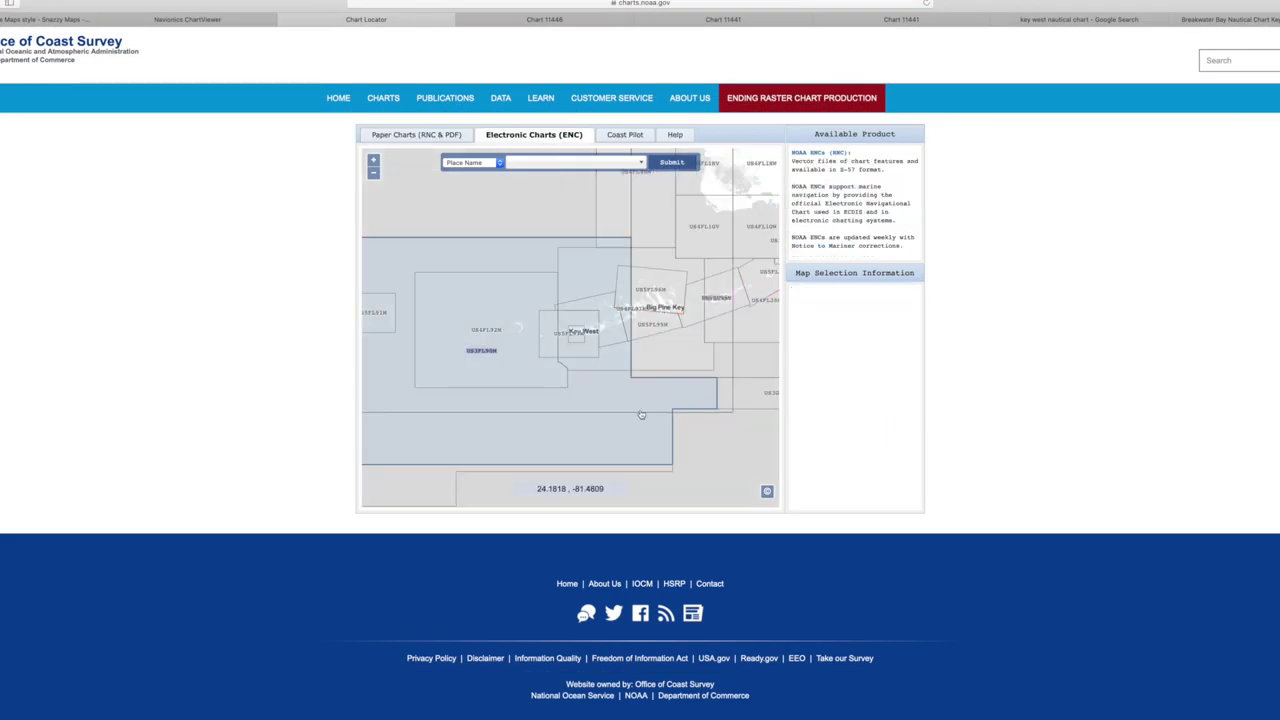
{"action": "left_click", "coordinate": [568, 338]}
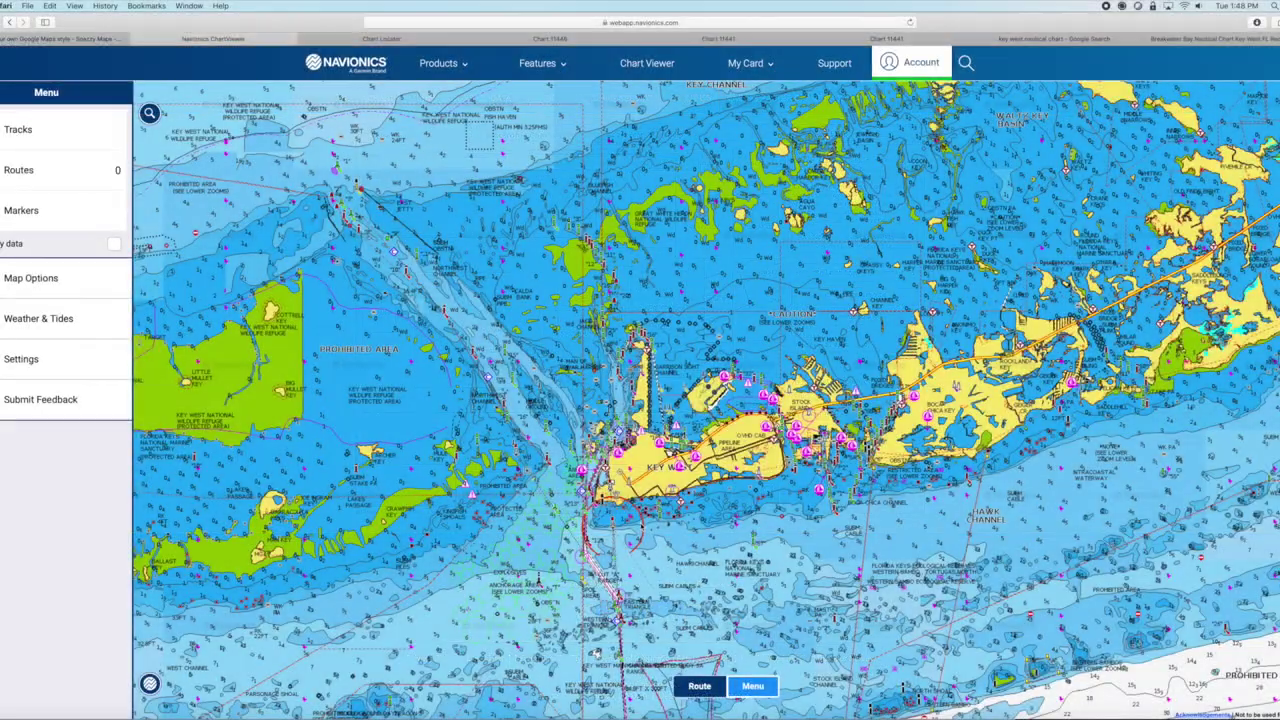
Step: Inspect the Navionics chart of the waters off Fort Taylor and change its depth units in the settings
{"action": "scroll", "coordinate": [395, 525], "scroll_direction": "up", "scroll_amount": 5}
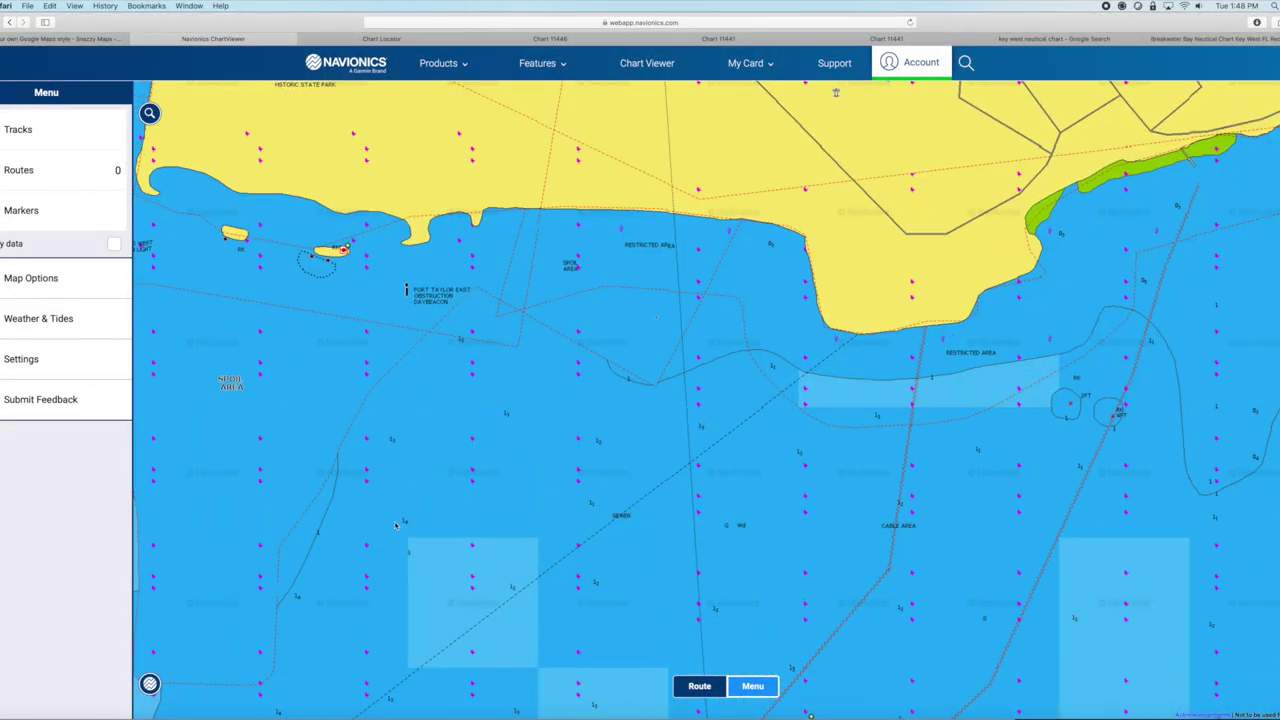
{"action": "left_click", "coordinate": [28, 367]}
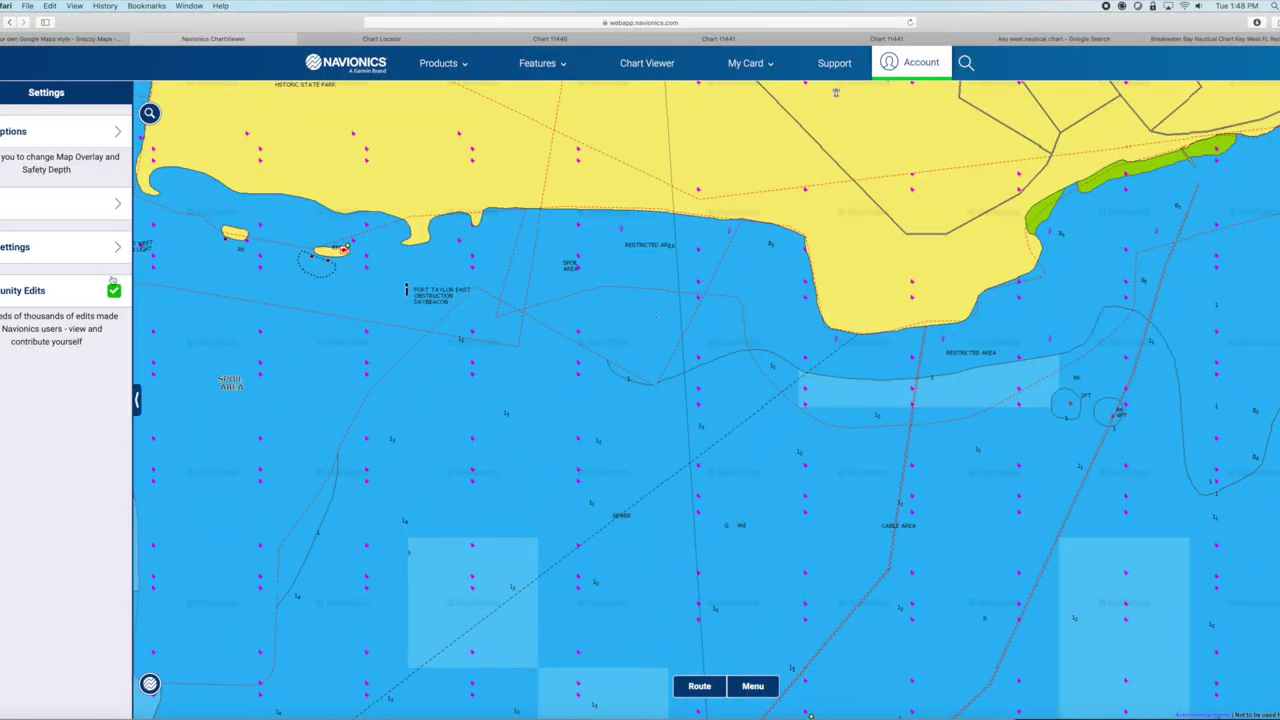
{"action": "left_click", "coordinate": [95, 208]}
{"action": "left_click", "coordinate": [50, 202]}
{"action": "left_click", "coordinate": [2, 93]}
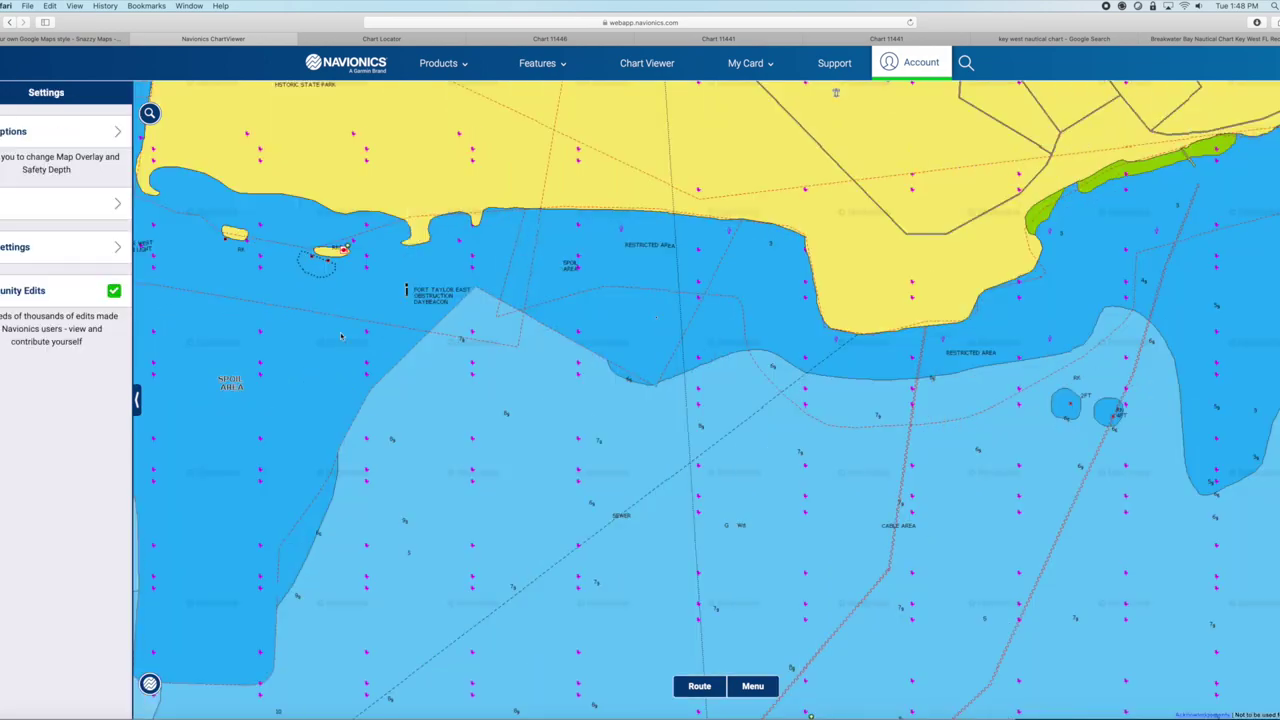
Step: Examine the depth contours and soundings in the Navionics chart around Fort Taylor, the ship channel and Key West
{"action": "scroll", "coordinate": [389, 453], "scroll_direction": "down", "scroll_amount": 5}
{"action": "left_click_drag", "start_coordinate": [372, 462], "coordinate": [640, 478]}
{"action": "scroll", "coordinate": [640, 478], "scroll_direction": "up", "scroll_amount": 5}
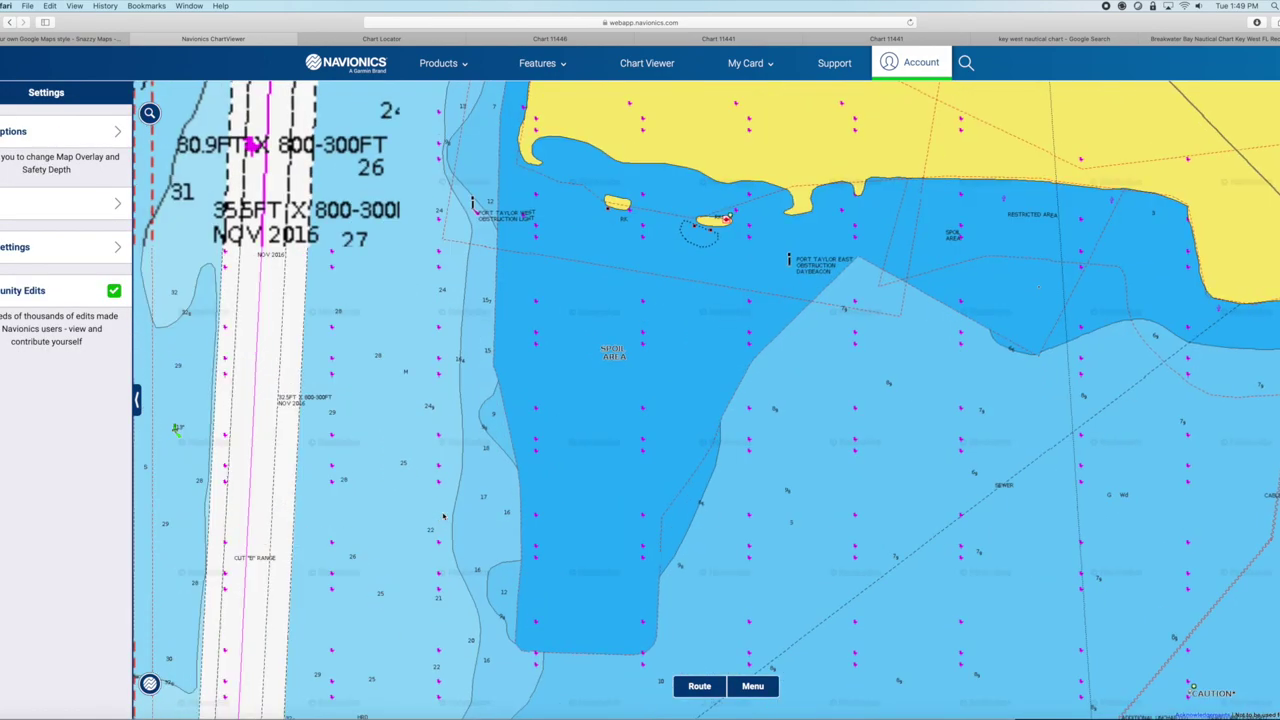
{"action": "scroll", "coordinate": [604, 411], "scroll_direction": "down", "scroll_amount": 3}
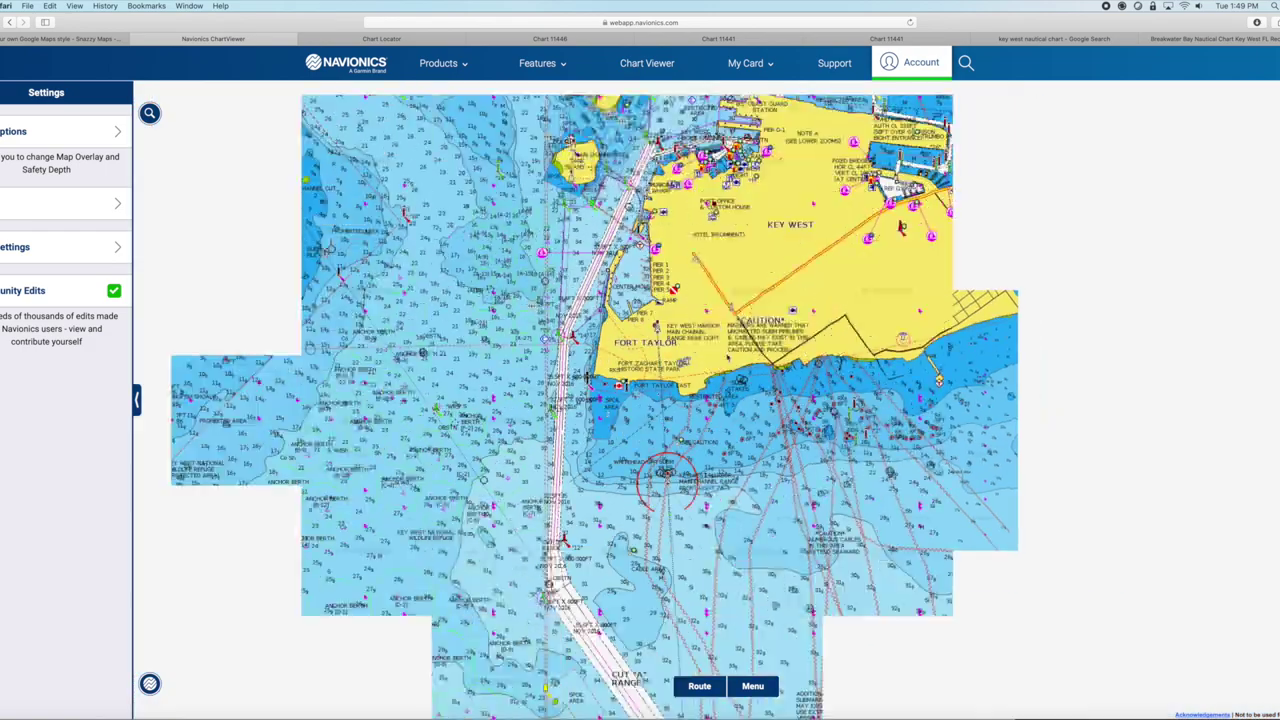
{"action": "scroll", "coordinate": [845, 585], "scroll_direction": "up", "scroll_amount": 2}
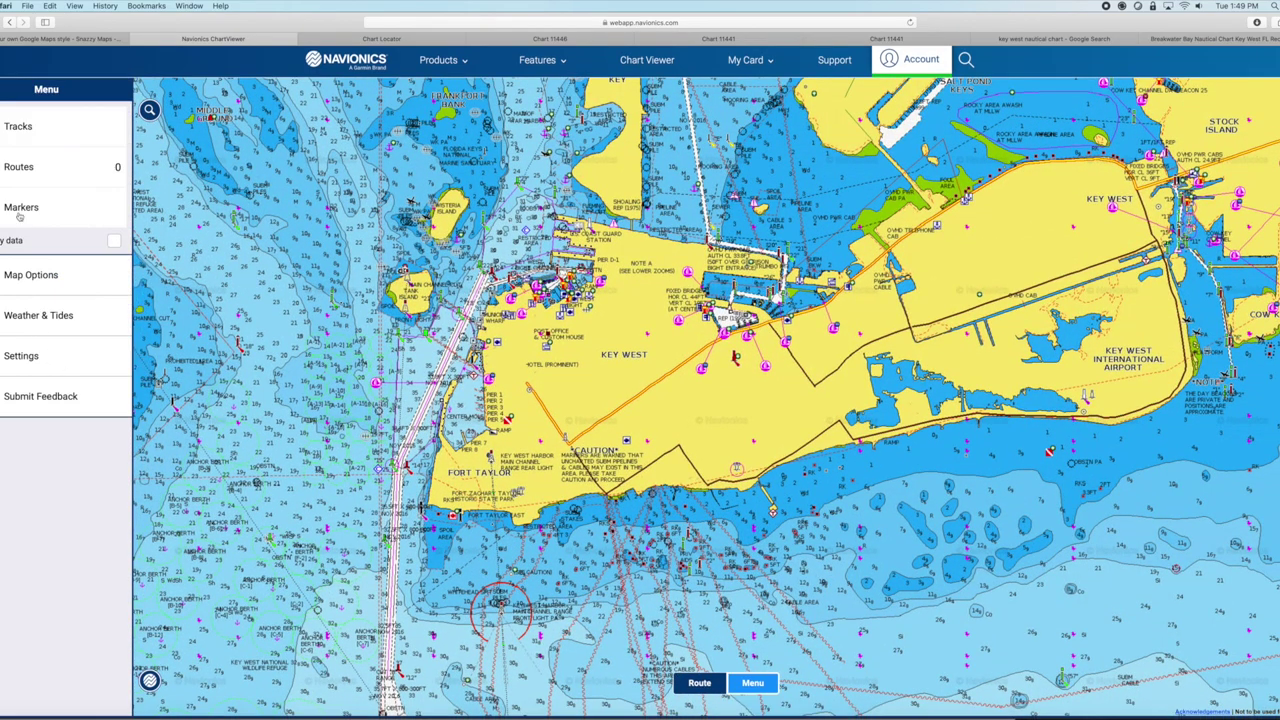
Step: Review the map options and settings of the Navionics chart for display and overlay choices
{"action": "left_click", "coordinate": [44, 286]}
{"action": "left_click", "coordinate": [2, 89]}
{"action": "left_click", "coordinate": [24, 356]}
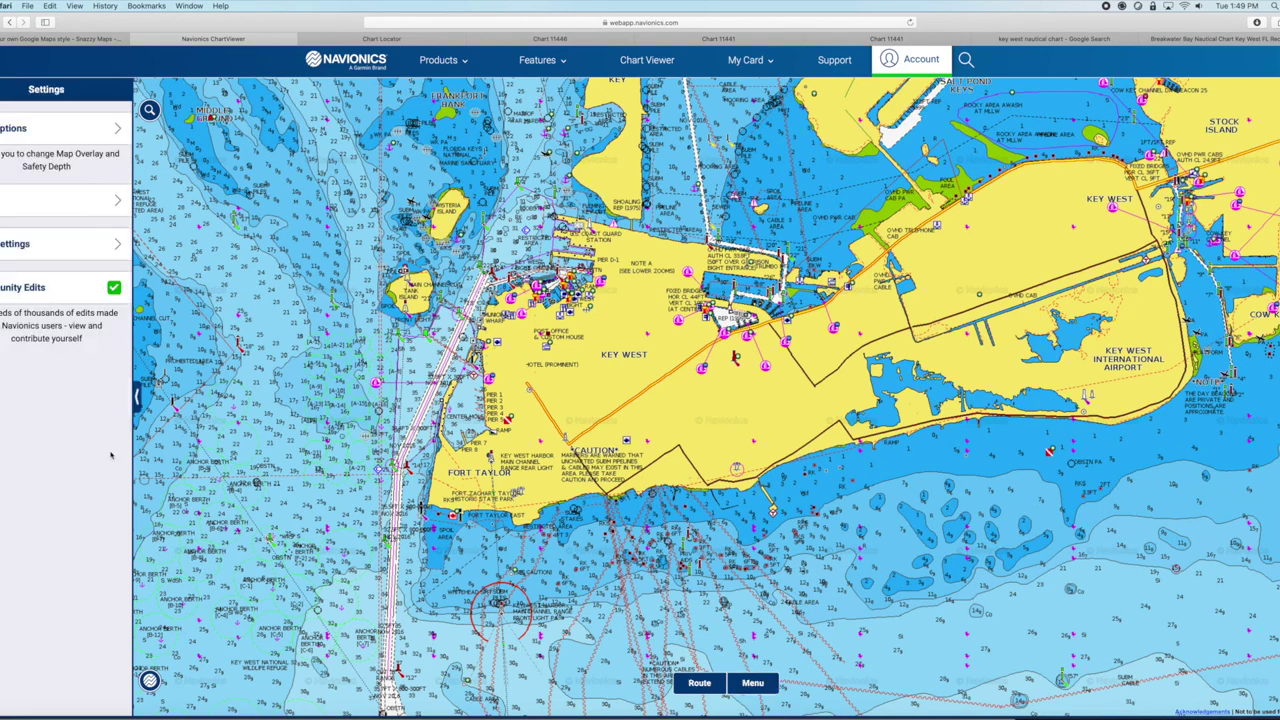
{"action": "left_click", "coordinate": [24, 130]}
{"action": "left_click", "coordinate": [2, 89]}
{"action": "left_click", "coordinate": [2, 89]}
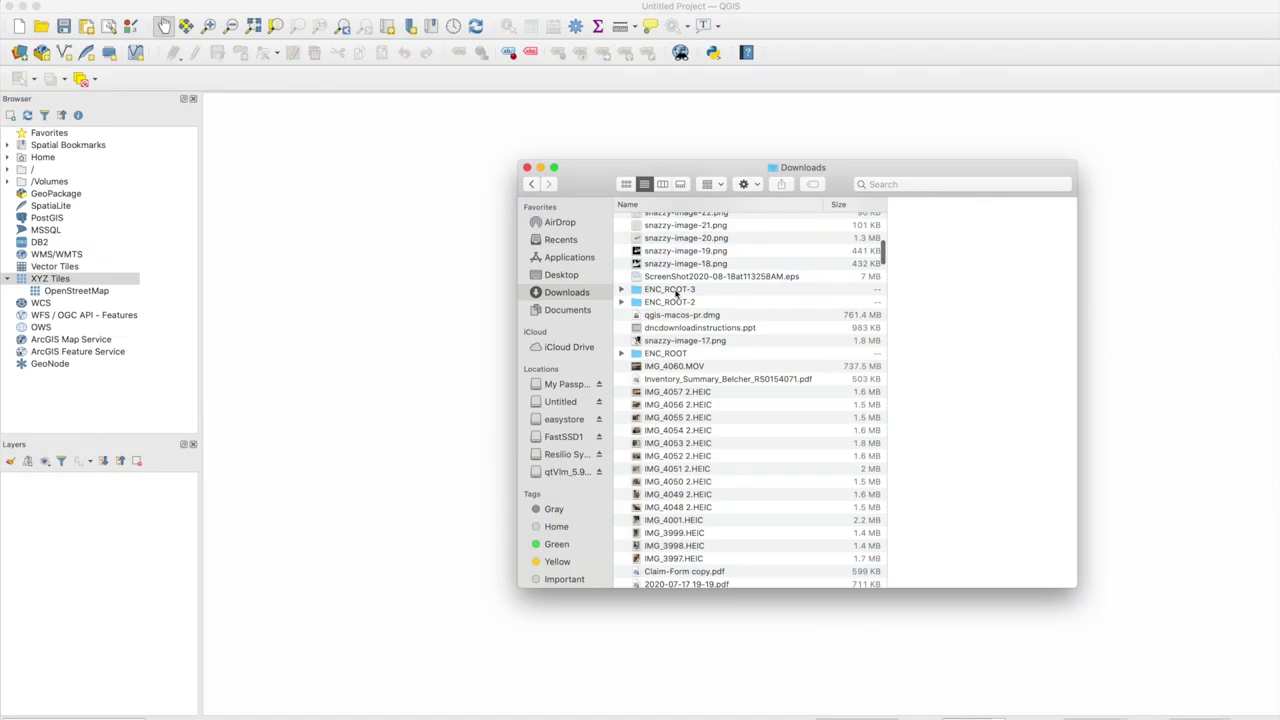
Step: Load US5FL94M.000 from the US5FL94M folder in ENC_ROOT-3 into the QGIS project, adding all its vector layers as a group
{"action": "left_click", "coordinate": [678, 292]}
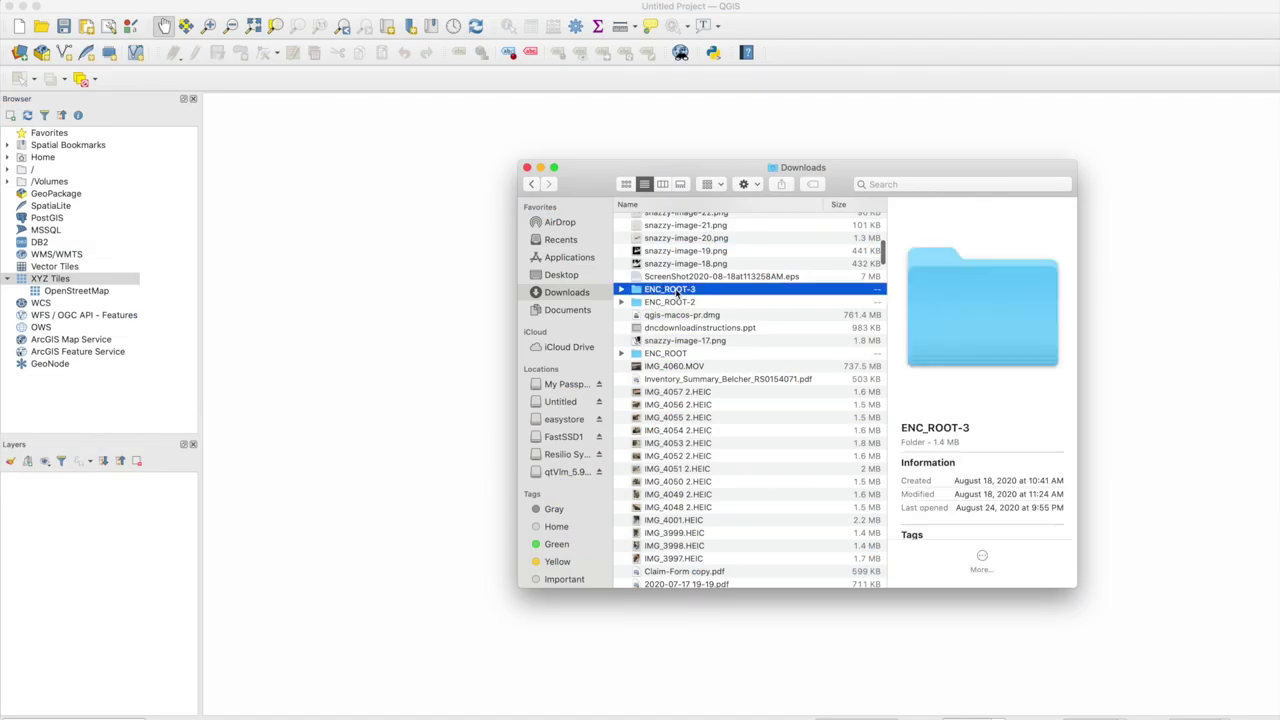
{"action": "double_click", "coordinate": [678, 290]}
{"action": "double_click", "coordinate": [665, 246]}
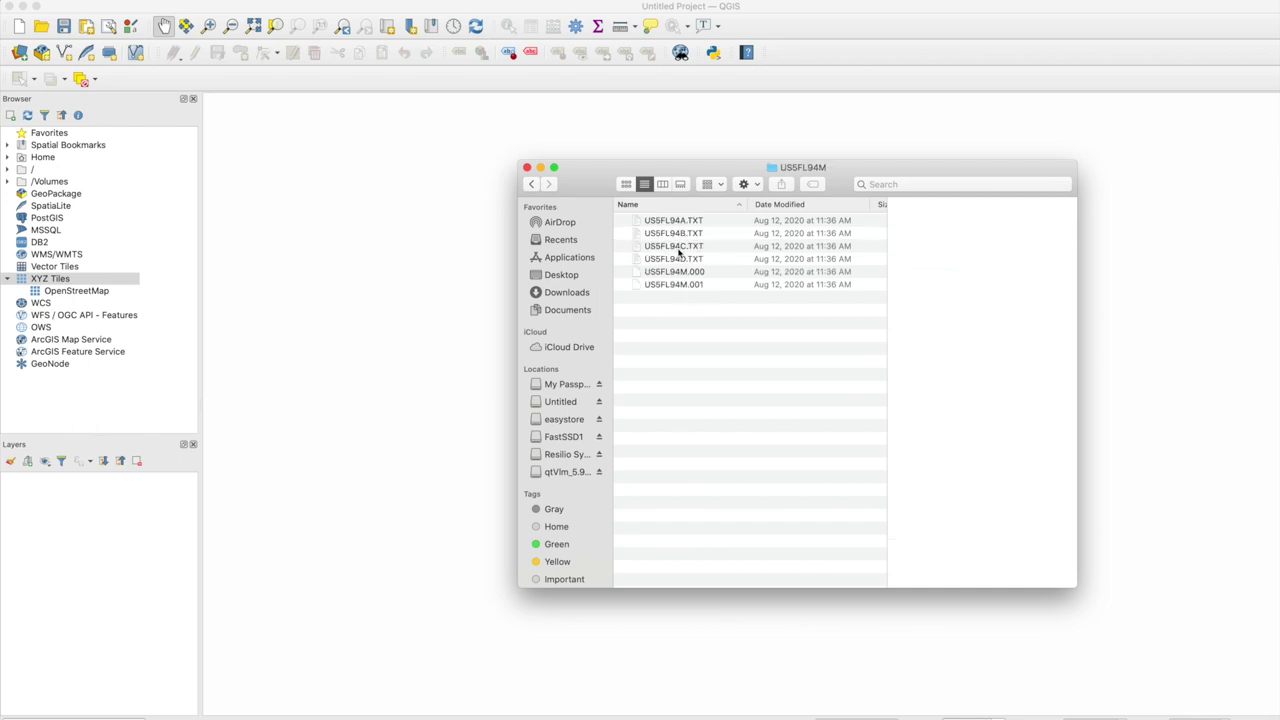
{"action": "left_click_drag", "start_coordinate": [688, 279], "coordinate": [417, 271]}
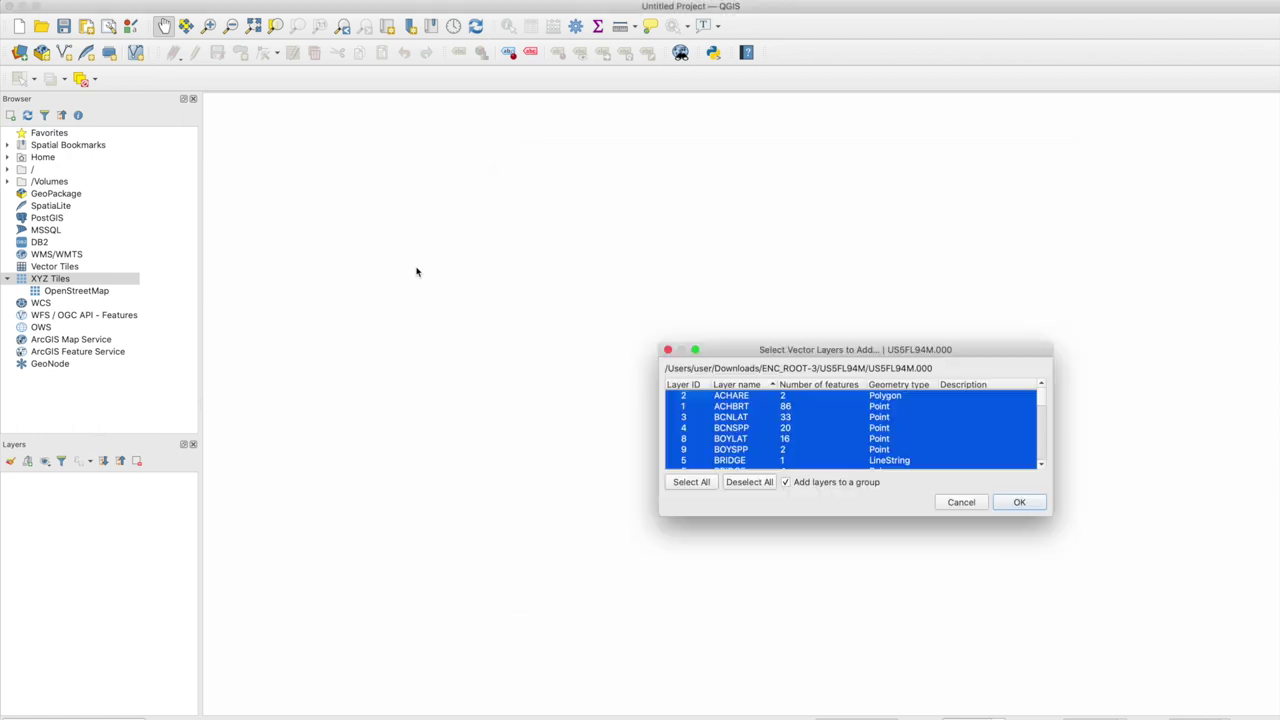
{"action": "left_click", "coordinate": [1017, 503]}
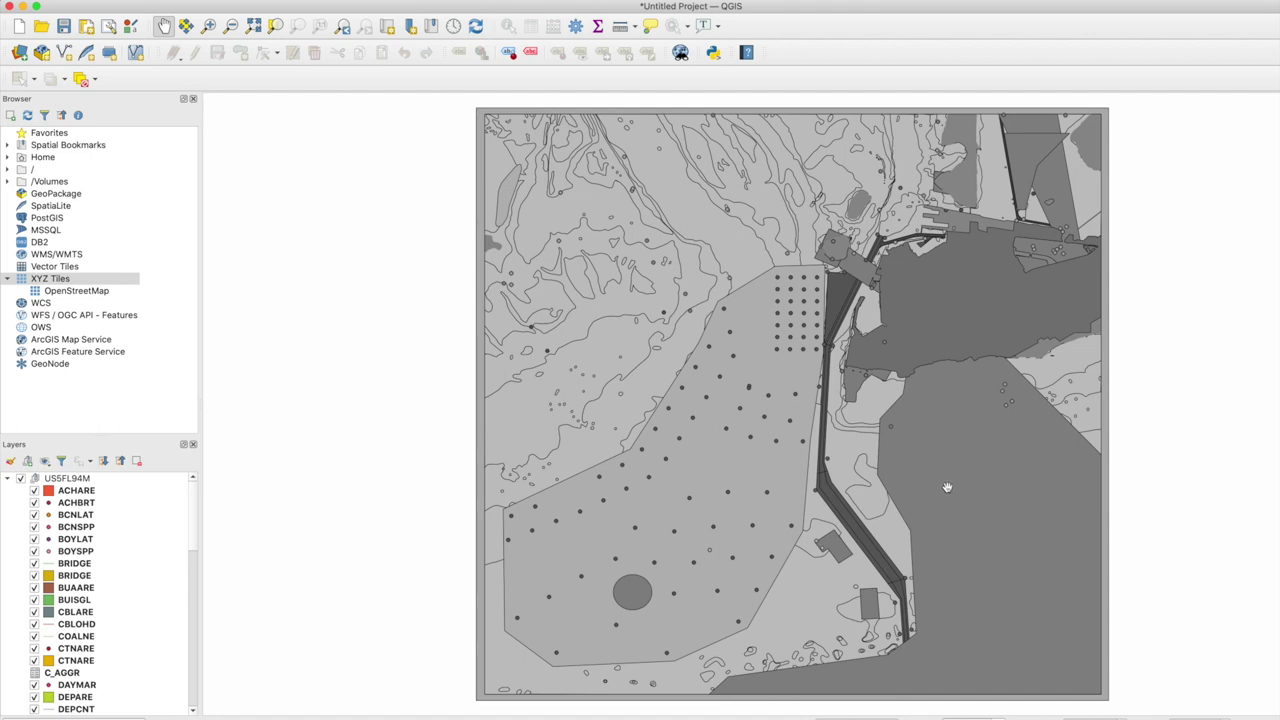
Step: Load US5FL93M.000 from the US5FL93M folder in ENC_ROOT-2 into the QGIS project, adding all its vector layers as a group
{"action": "key", "text": "super+Tab"}
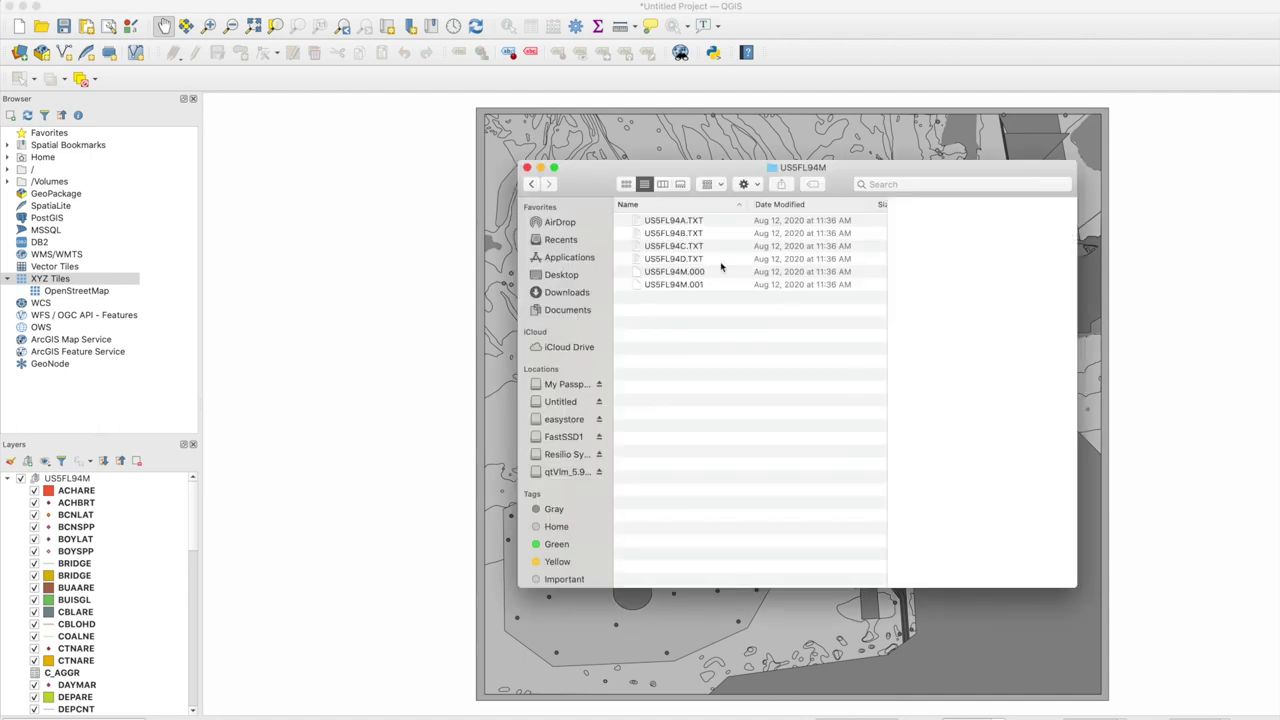
{"action": "left_click", "coordinate": [531, 185]}
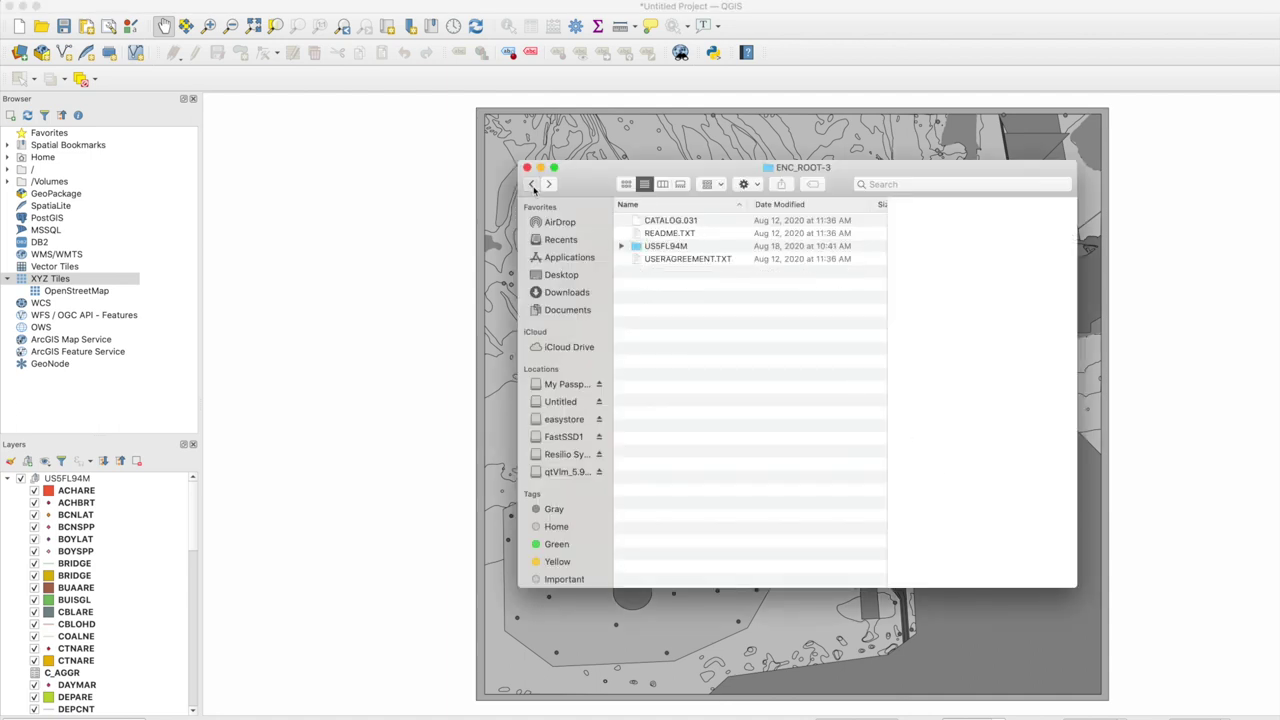
{"action": "left_click", "coordinate": [531, 185]}
{"action": "double_click", "coordinate": [684, 304]}
{"action": "double_click", "coordinate": [666, 246]}
{"action": "left_click", "coordinate": [700, 272]}
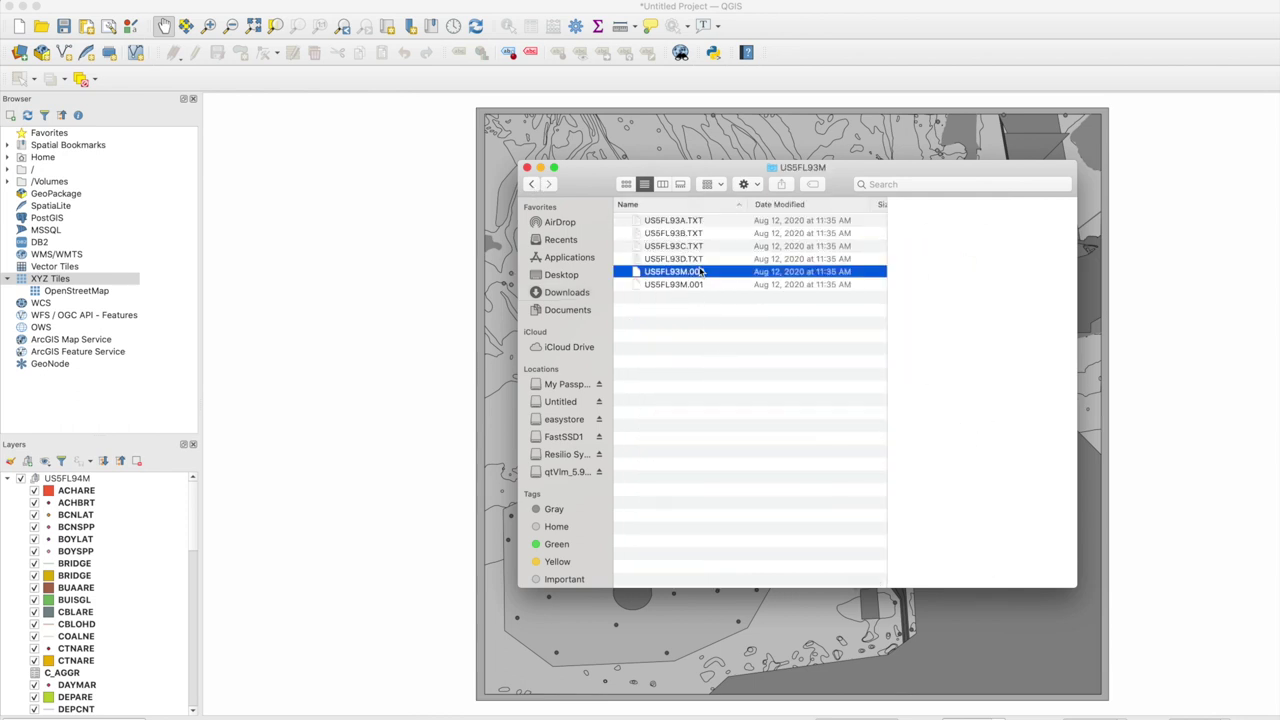
{"action": "left_click_drag", "start_coordinate": [724, 278], "coordinate": [408, 252]}
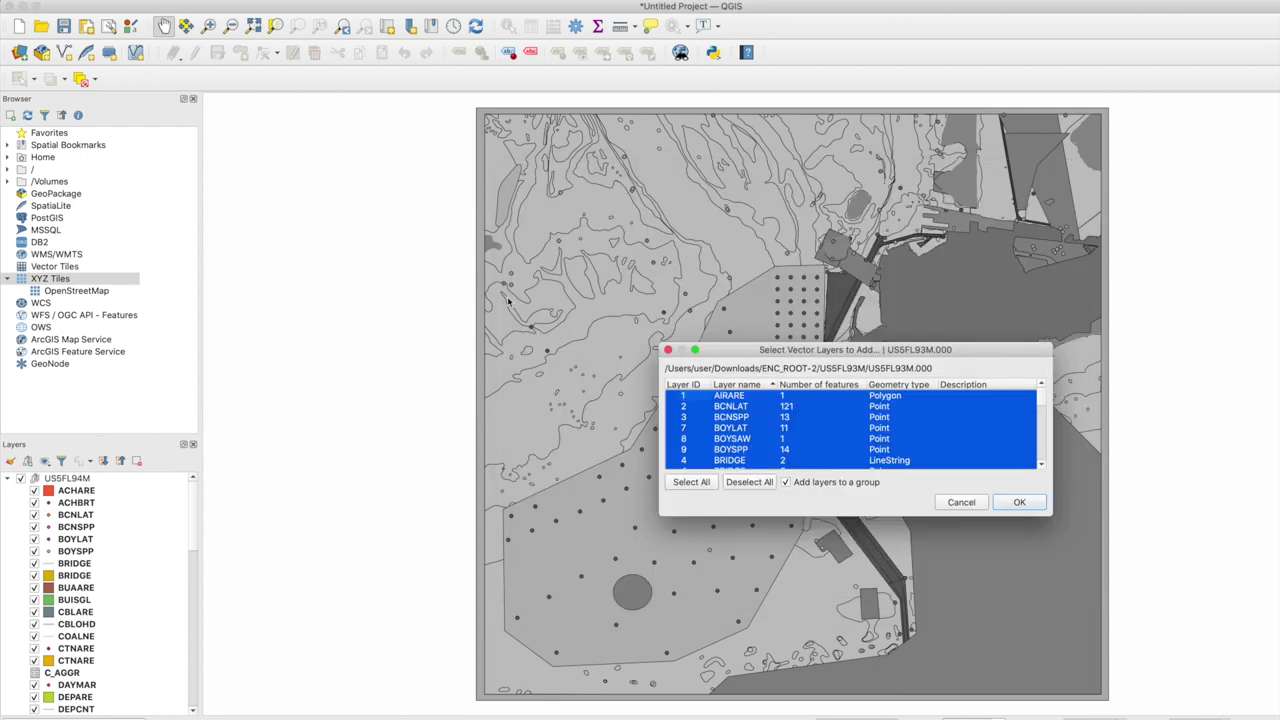
{"action": "left_click", "coordinate": [1015, 502]}
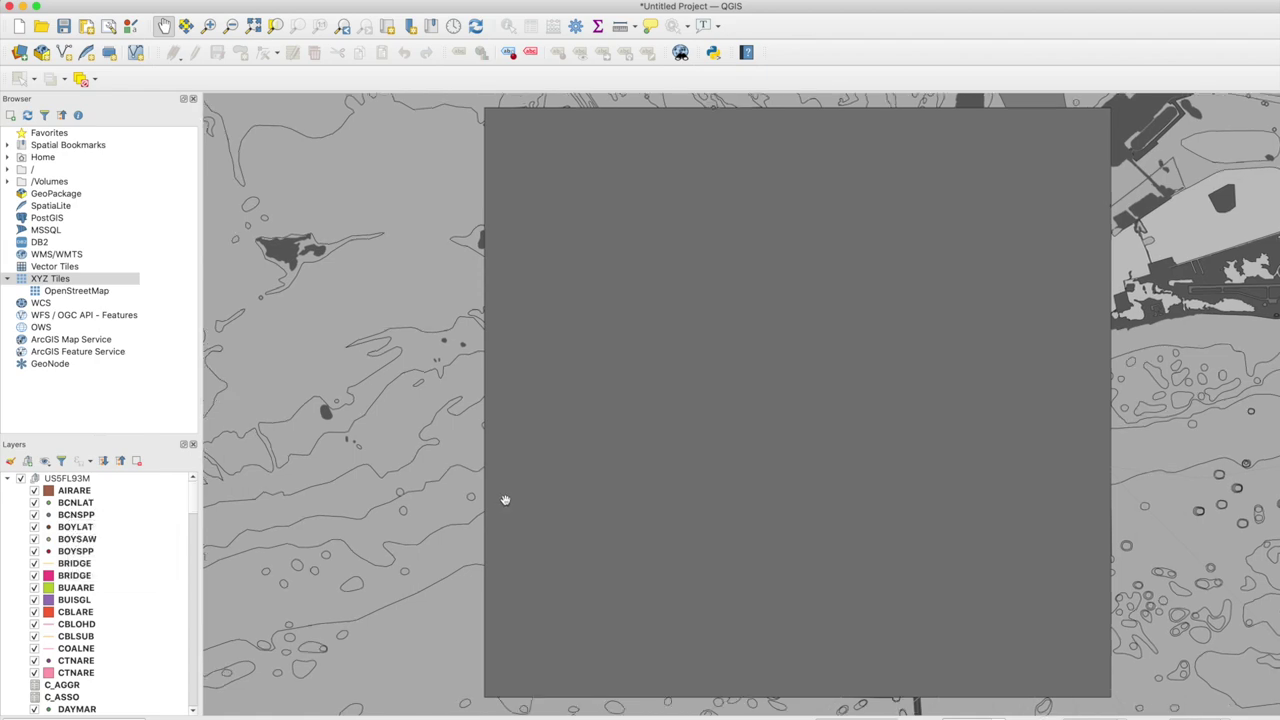
Step: Collapse both chart layer groups and place the US5FL94M group above US5FL93M in the layer order
{"action": "scroll", "coordinate": [505, 500], "scroll_direction": "down", "scroll_amount": 5}
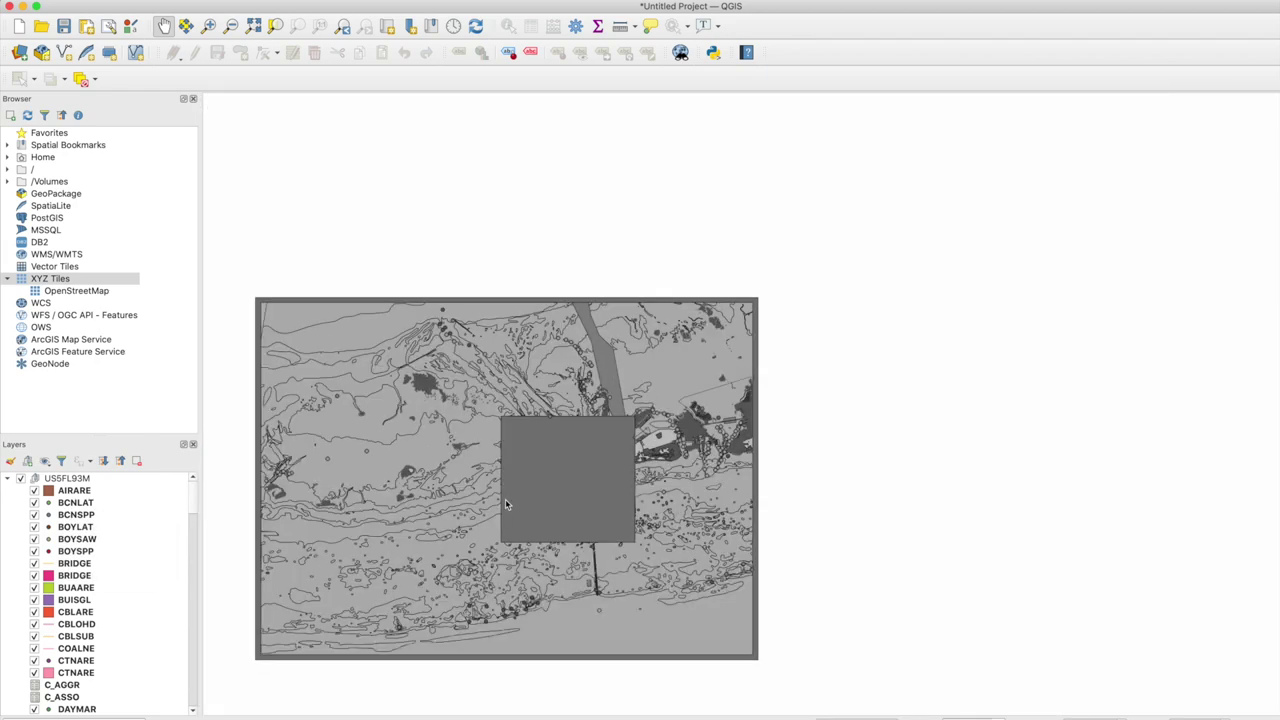
{"action": "scroll", "coordinate": [505, 499], "scroll_direction": "up", "scroll_amount": 1}
{"action": "scroll", "coordinate": [505, 503], "scroll_direction": "up", "scroll_amount": 1}
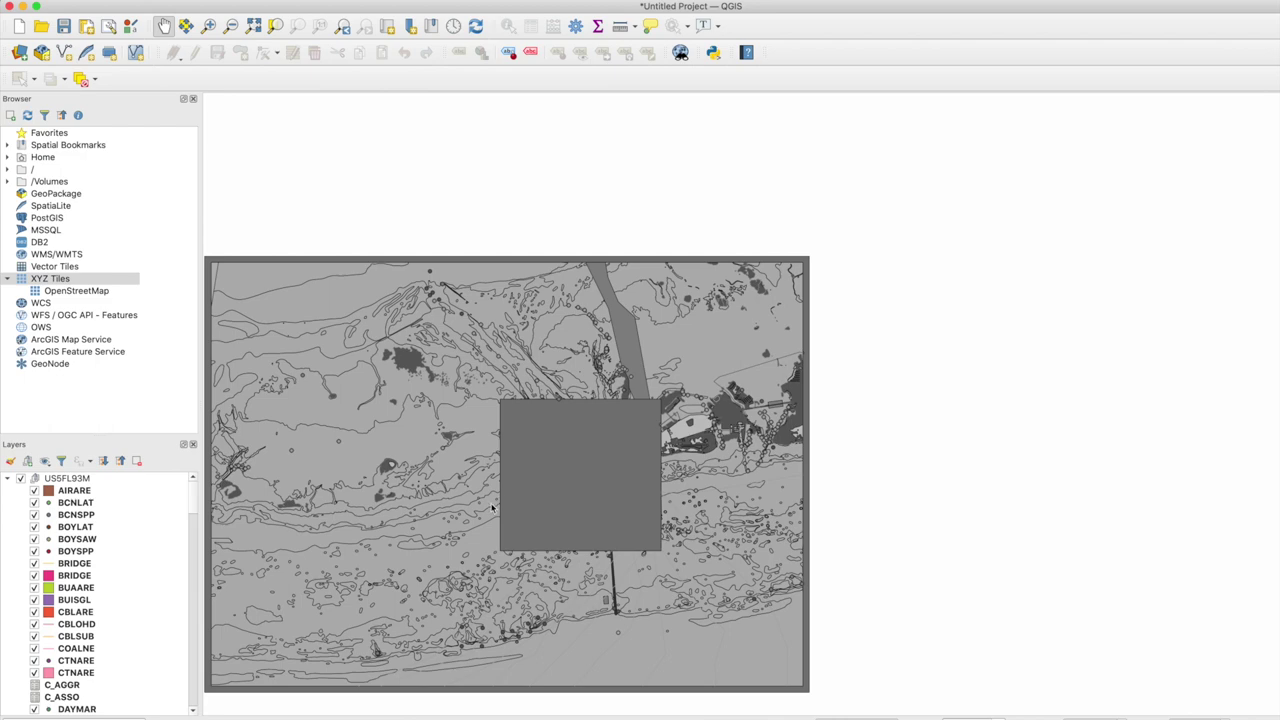
{"action": "left_click", "coordinate": [10, 494]}
{"action": "left_click", "coordinate": [12, 494]}
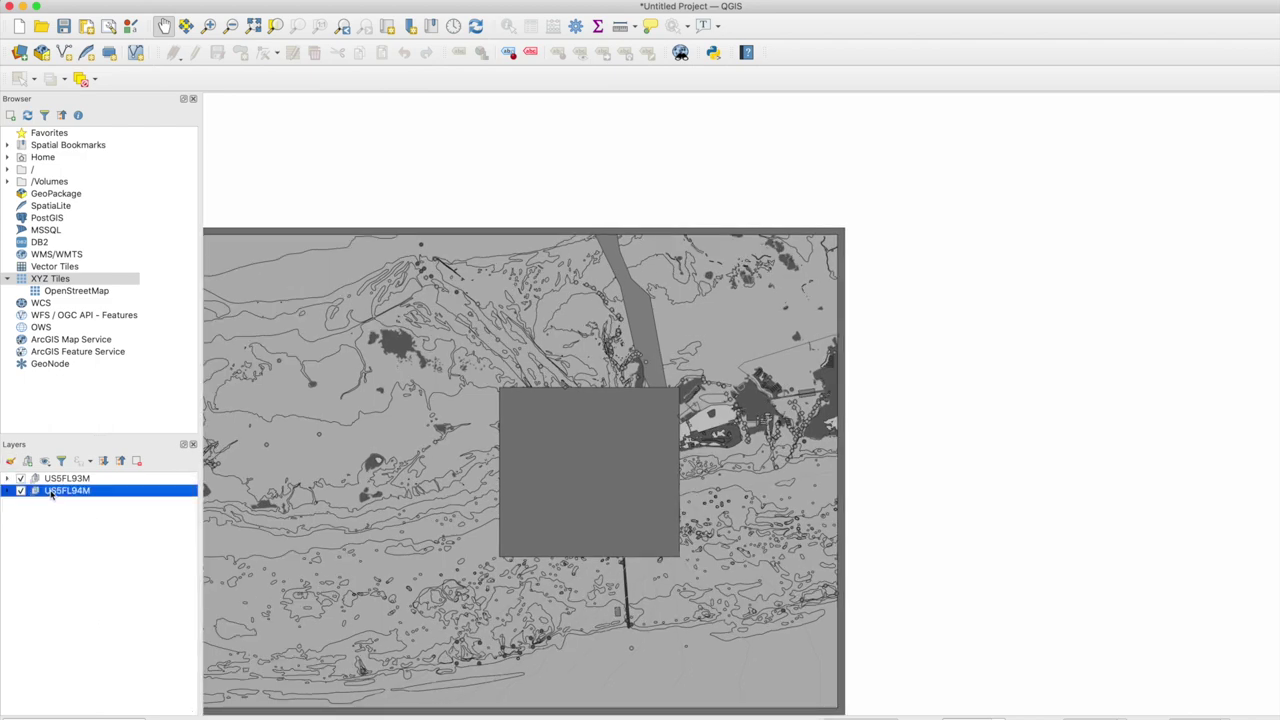
{"action": "left_click", "coordinate": [12, 480], "text": "shift"}
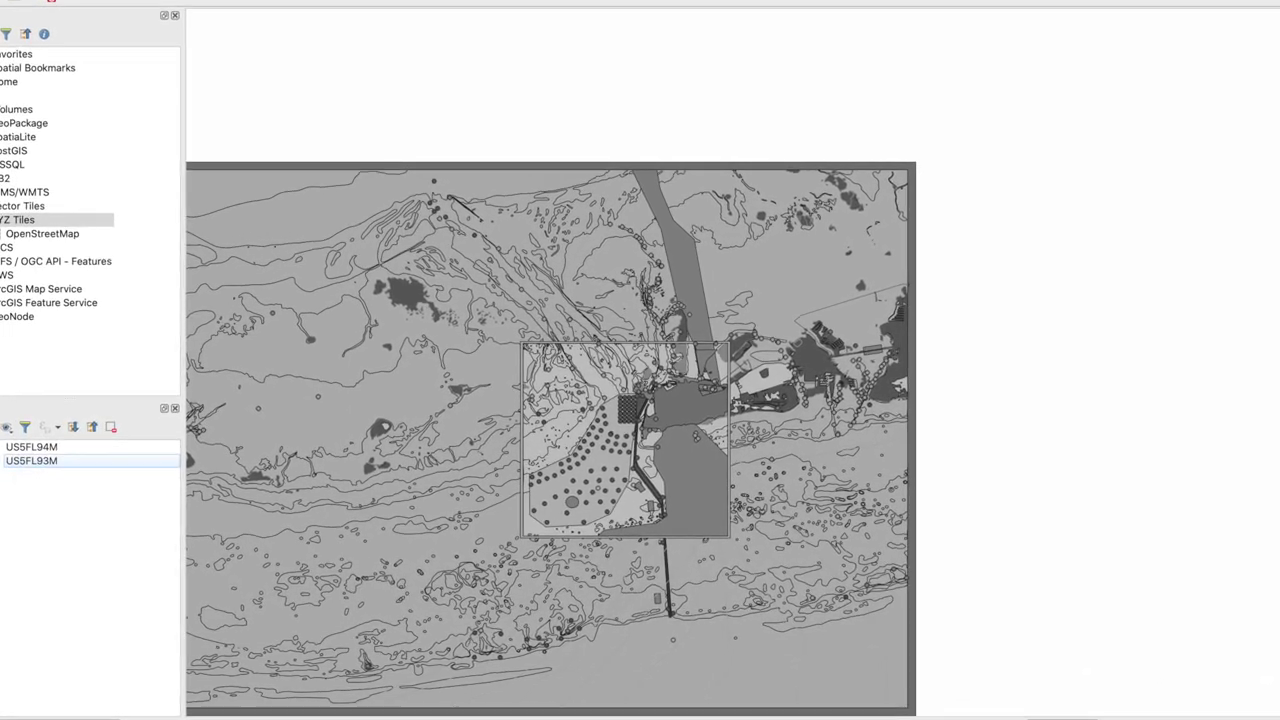
Step: Hide every layer except DEPARE in the US5FL94M and US5FL93M groups and inspect the depth areas around Key West
{"action": "left_click", "coordinate": [1, 453]}
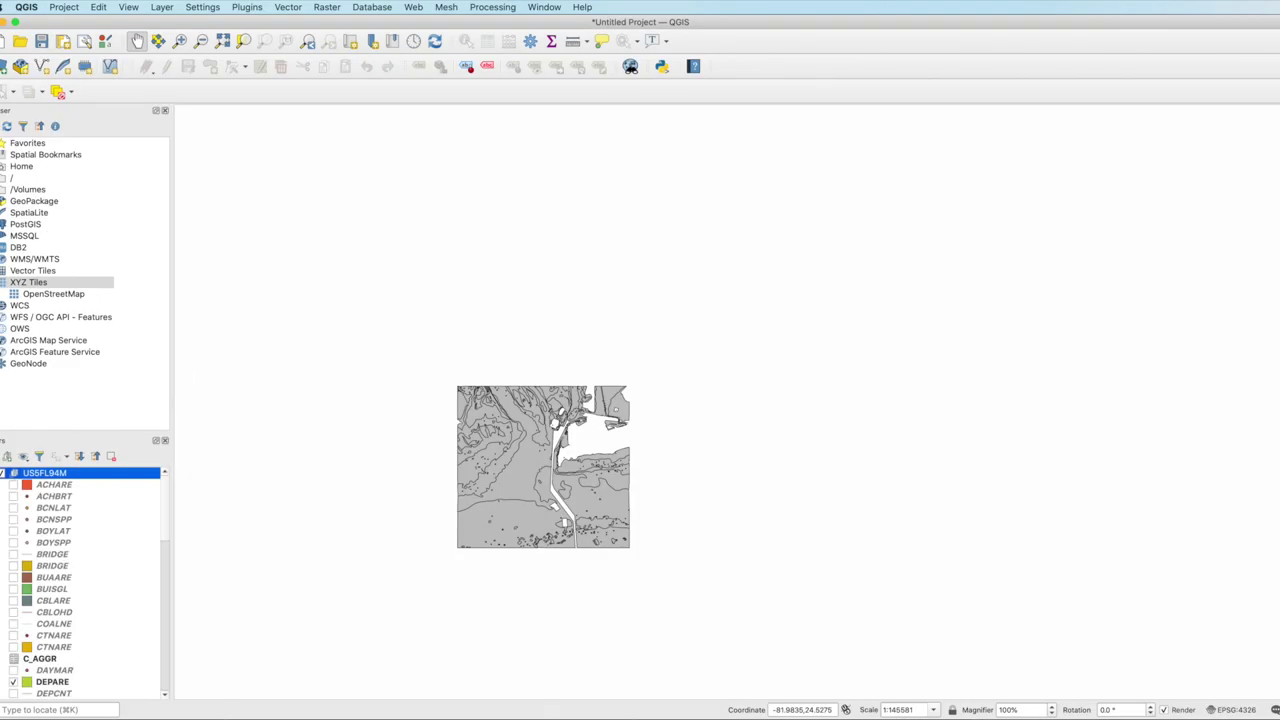
{"action": "left_click", "coordinate": [0, 473]}
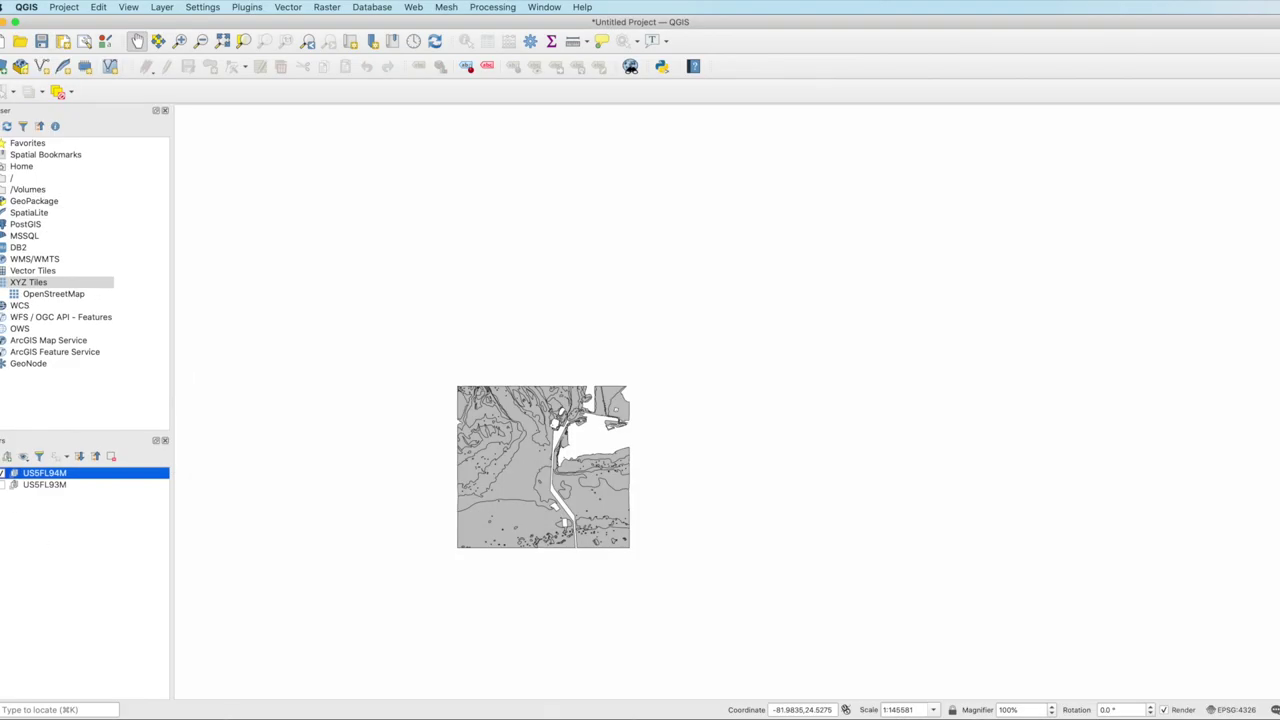
{"action": "right_click", "coordinate": [2, 486]}
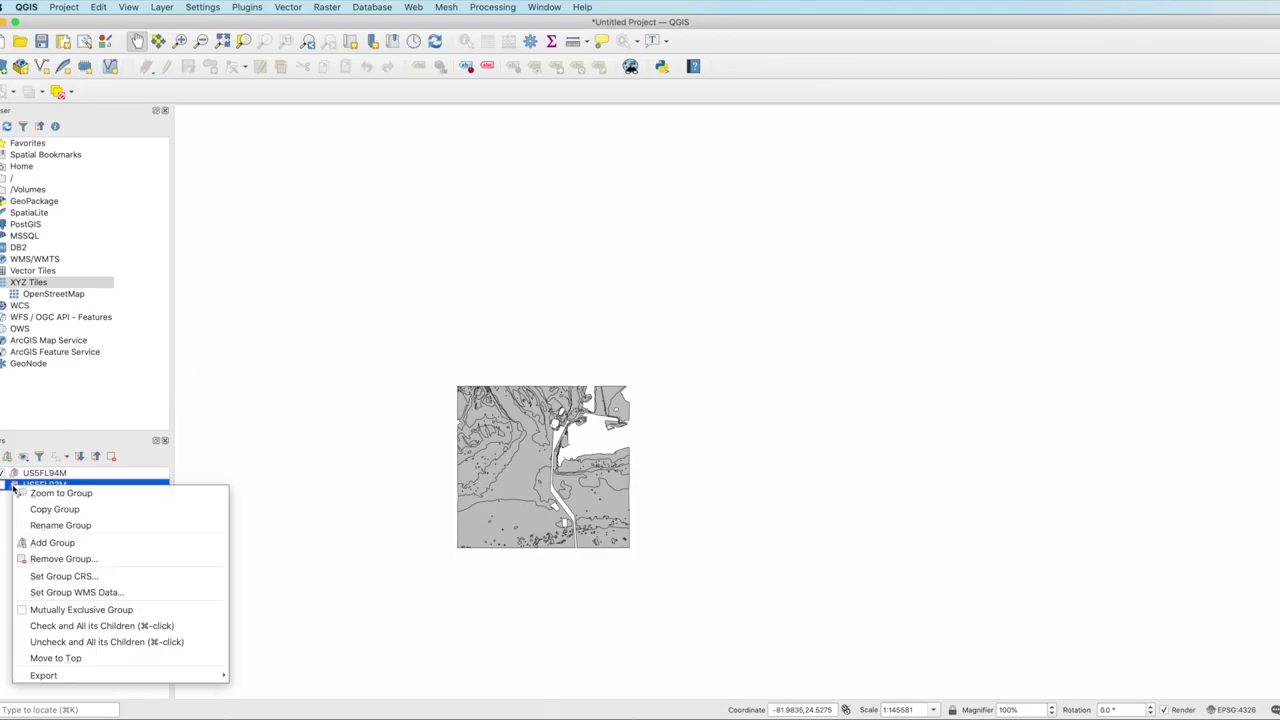
{"action": "left_click", "coordinate": [85, 645]}
{"action": "left_click", "coordinate": [0, 485]}
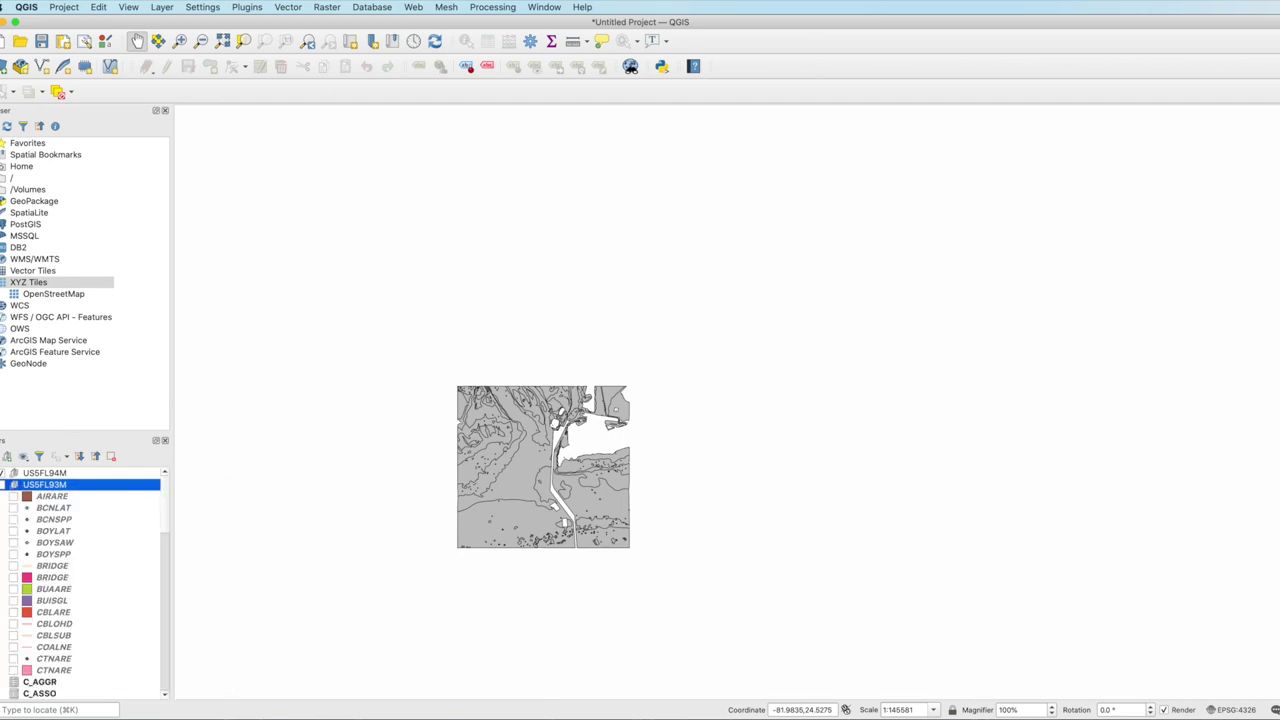
{"action": "scroll", "coordinate": [128, 623], "scroll_direction": "down", "scroll_amount": 5}
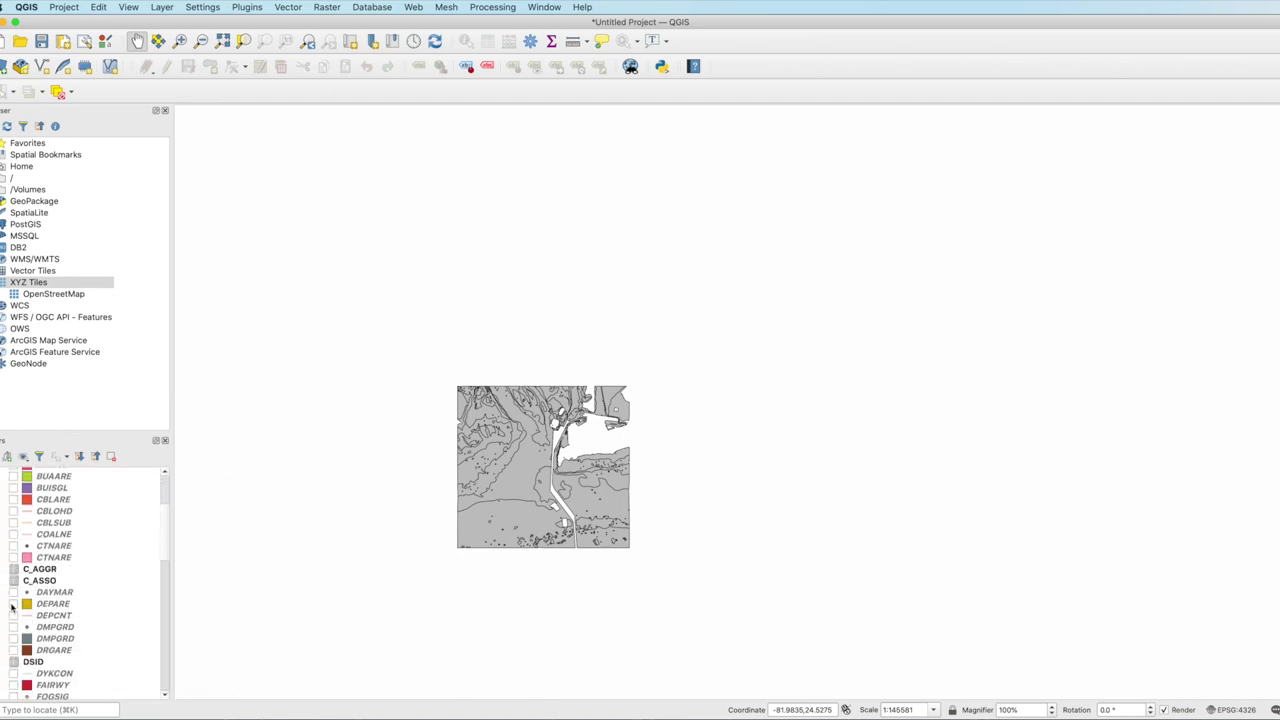
{"action": "left_click", "coordinate": [12, 604]}
{"action": "scroll", "coordinate": [545, 458], "scroll_direction": "up", "scroll_amount": 3}
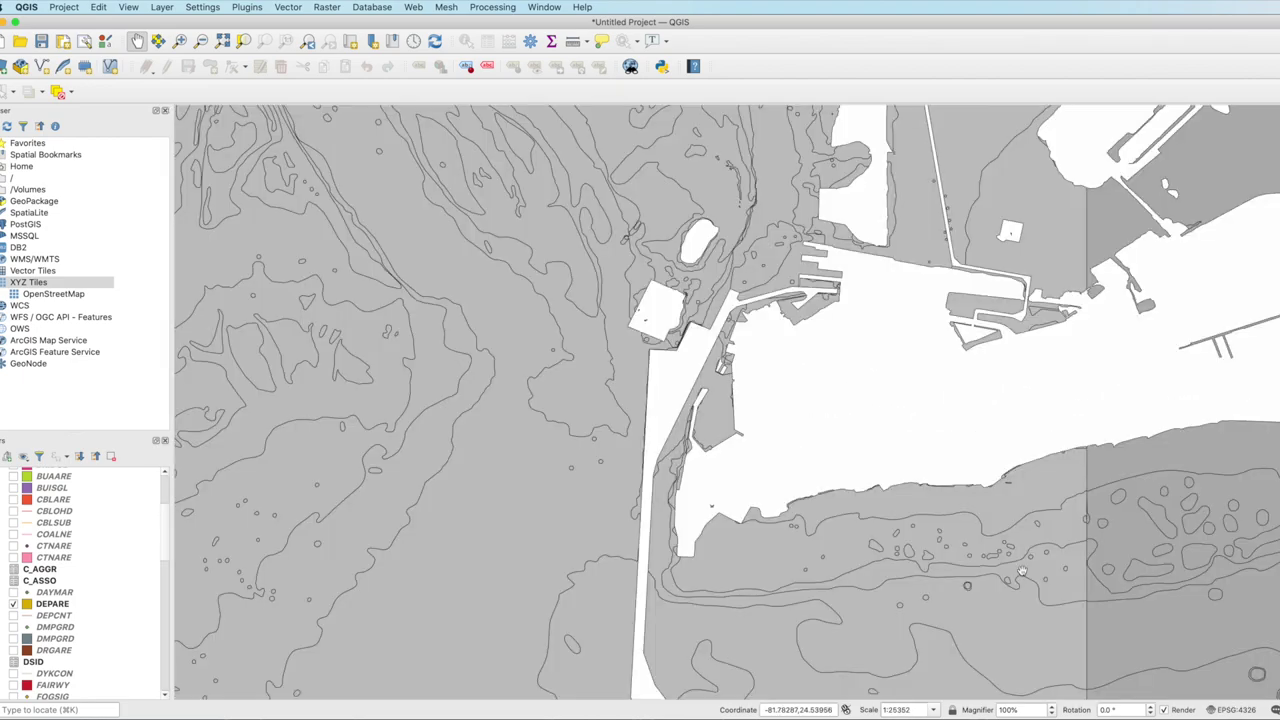
{"action": "left_click_drag", "start_coordinate": [1022, 572], "coordinate": [784, 498]}
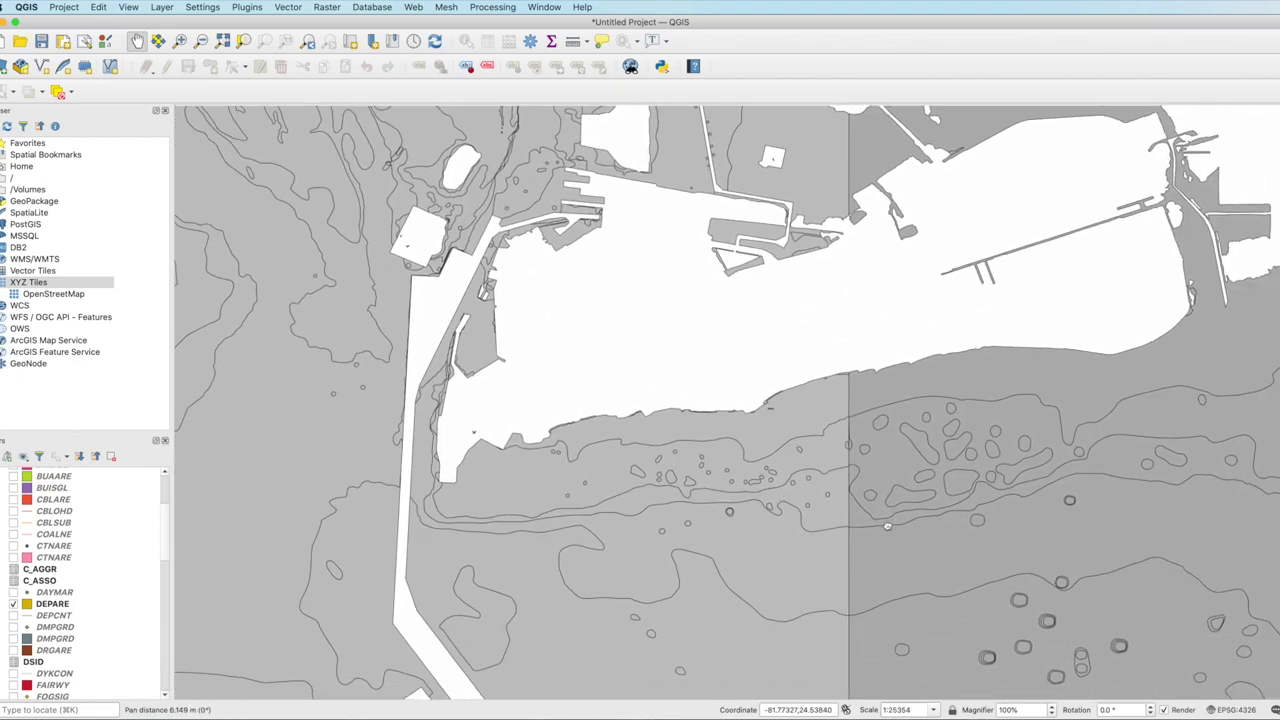
{"action": "left_click_drag", "start_coordinate": [896, 512], "coordinate": [872, 550]}
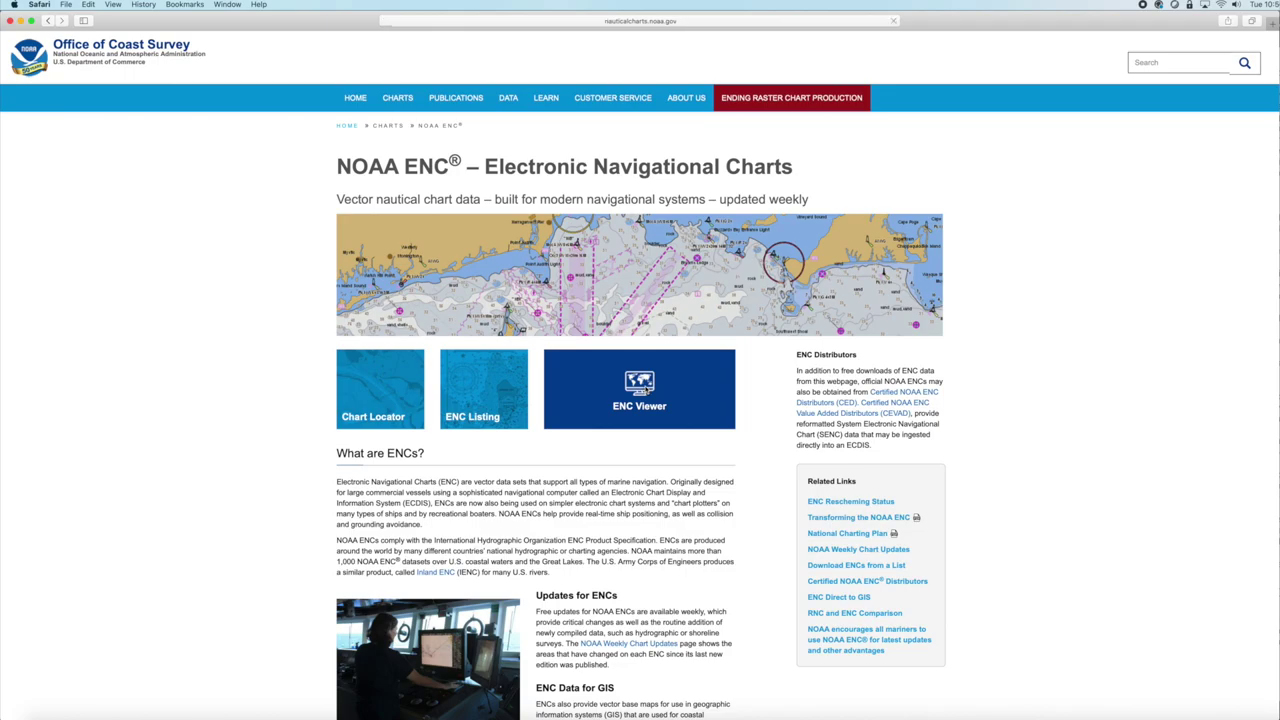
Step: Open NOAA's ENC Viewer in the browser and examine the electronic chart of Key West and its surrounding waters
{"action": "left_click", "coordinate": [648, 388]}
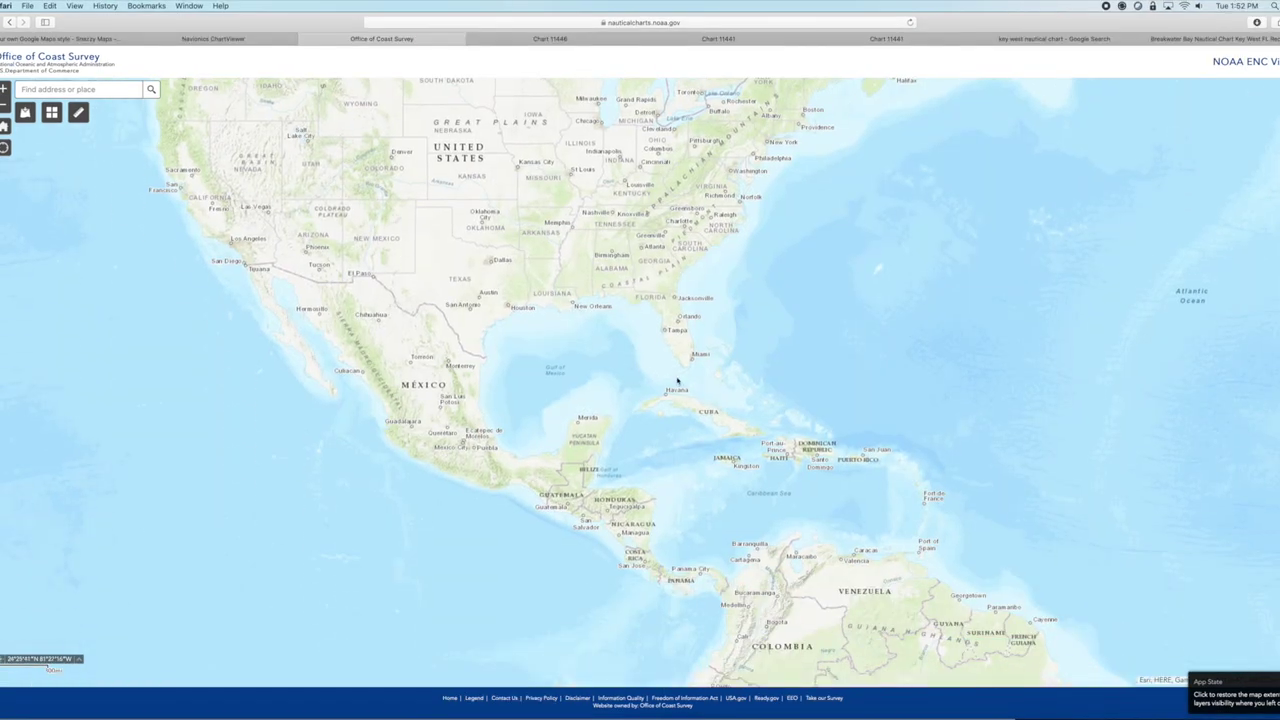
{"action": "scroll", "coordinate": [677, 381], "scroll_direction": "up", "scroll_amount": 5}
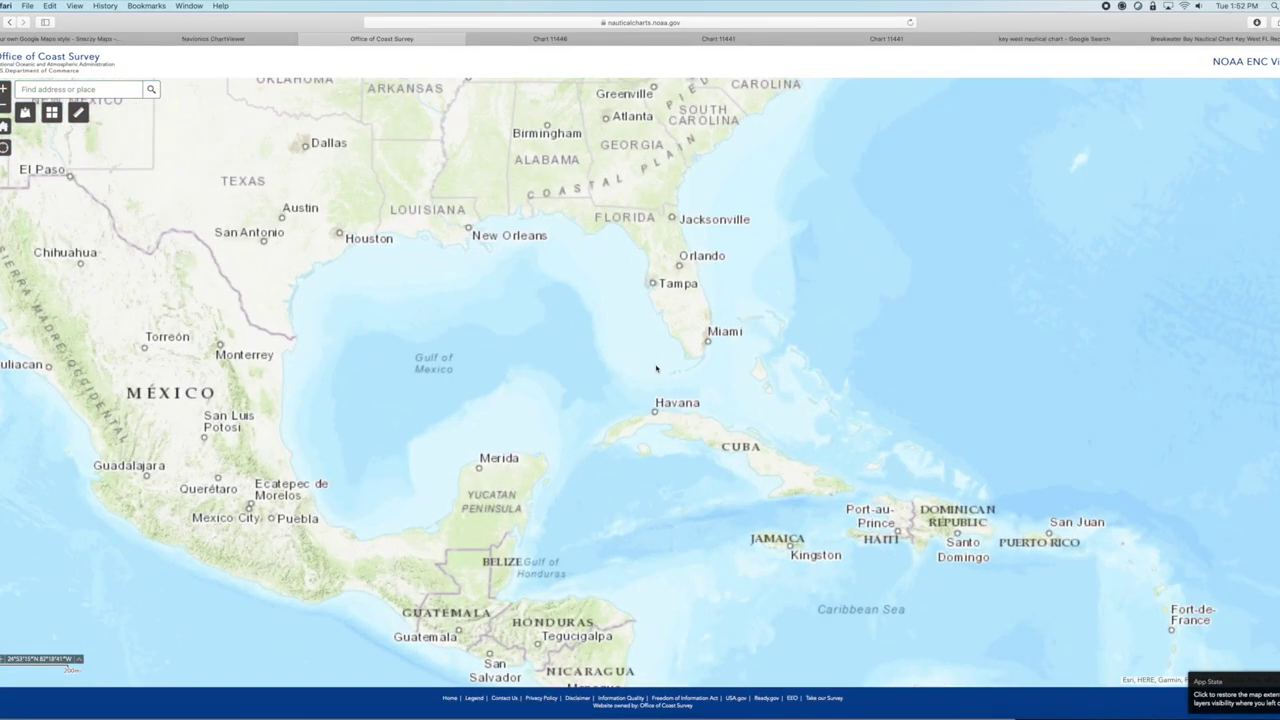
{"action": "scroll", "coordinate": [630, 370], "scroll_direction": "up", "scroll_amount": 8}
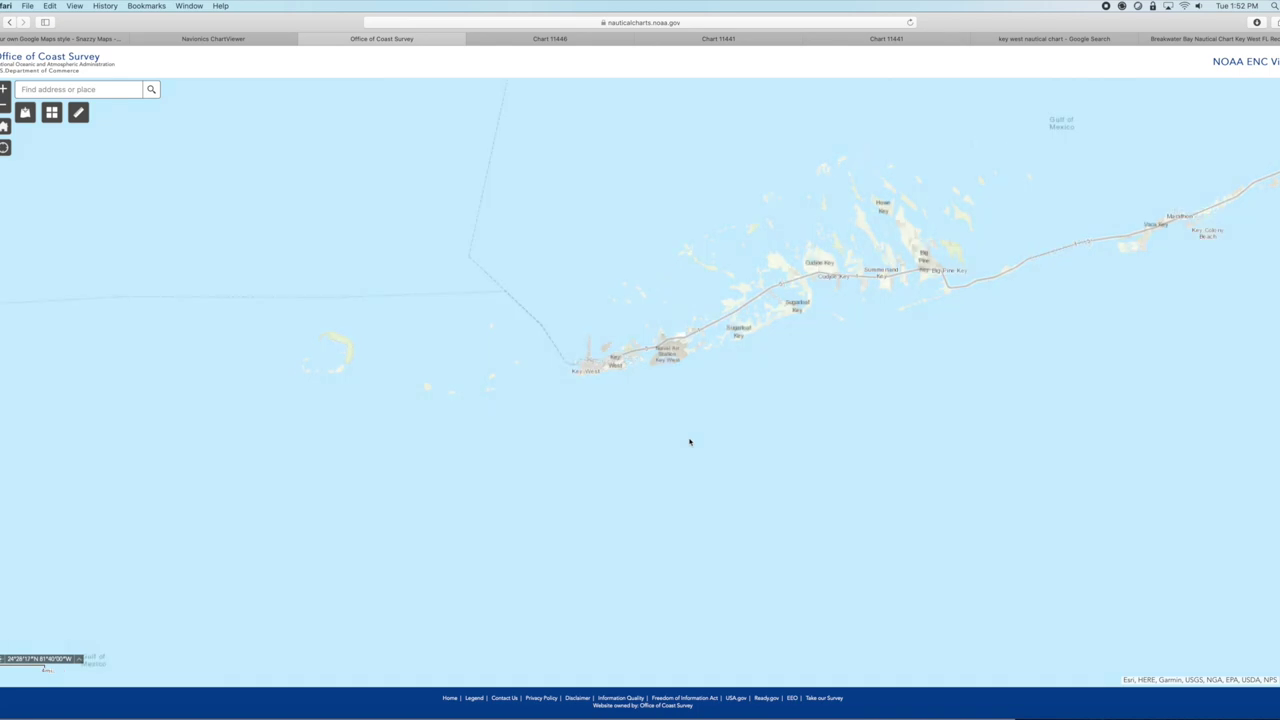
{"action": "scroll", "coordinate": [592, 373], "scroll_direction": "up", "scroll_amount": 4}
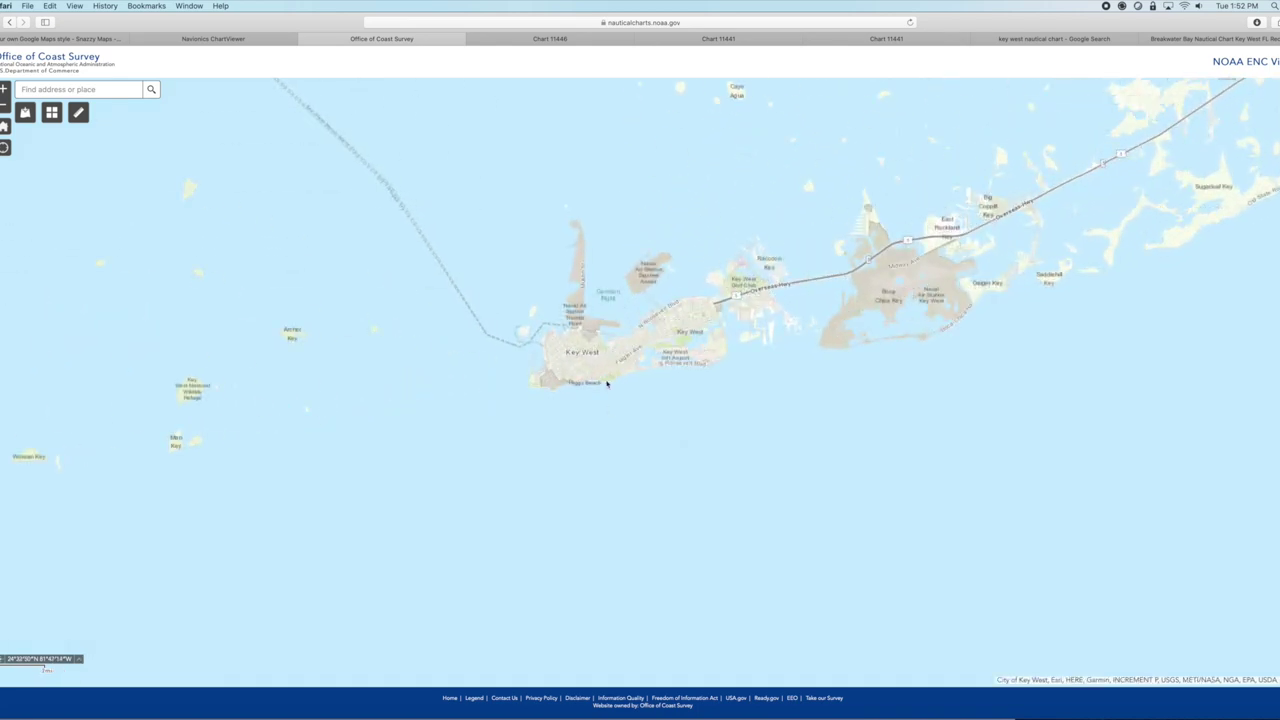
{"action": "scroll", "coordinate": [606, 383], "scroll_direction": "up", "scroll_amount": 2}
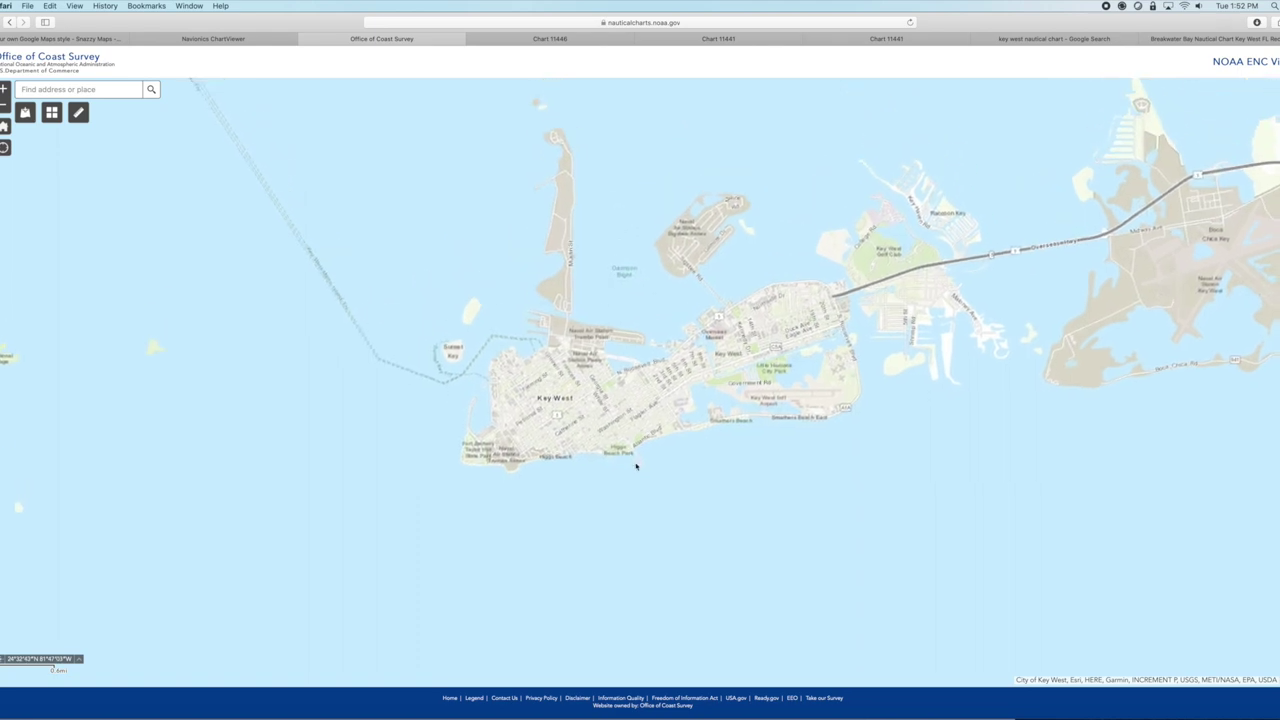
{"action": "left_click_drag", "start_coordinate": [674, 418], "coordinate": [663, 456]}
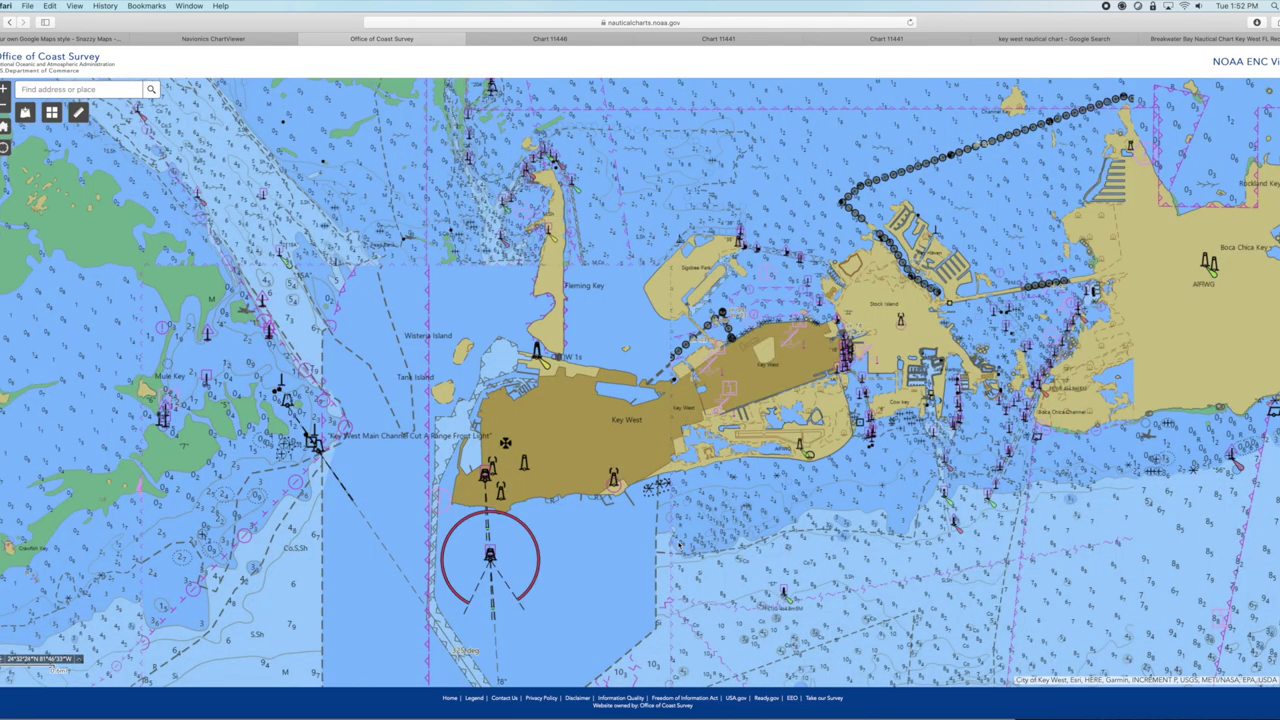
{"action": "left_click_drag", "start_coordinate": [699, 537], "coordinate": [736, 535]}
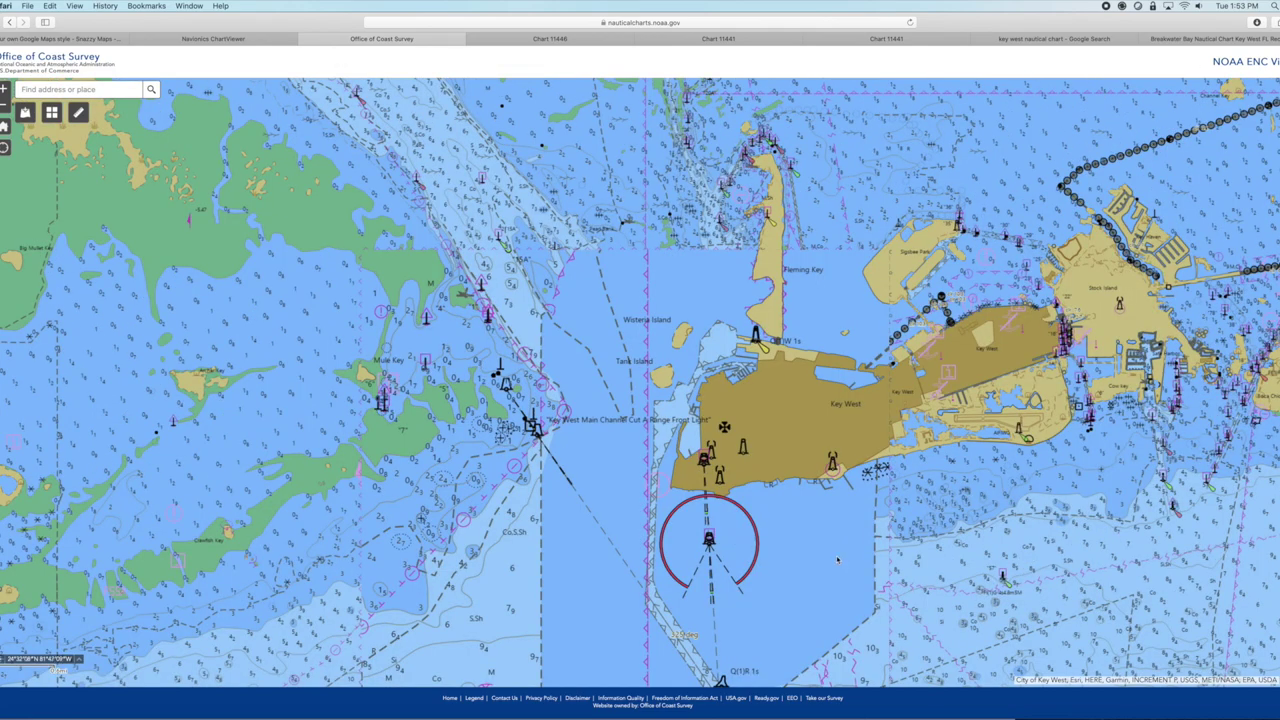
{"action": "scroll", "coordinate": [821, 544], "scroll_direction": "up", "scroll_amount": 3}
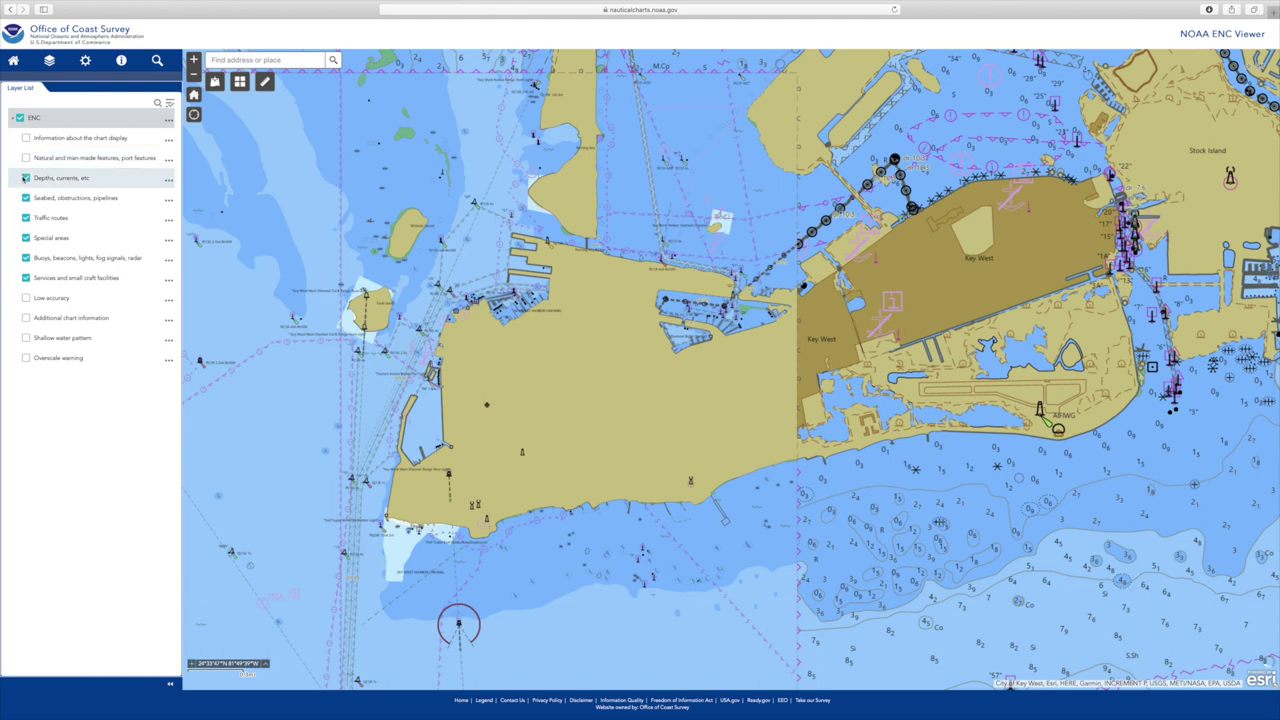
Step: Hide the seabed, traffic routes, special areas, buoys and services layers, keeping only "Depths, currents, etc" shown on the chart
{"action": "left_click", "coordinate": [26, 198]}
{"action": "left_click", "coordinate": [26, 218]}
{"action": "left_click", "coordinate": [26, 258]}
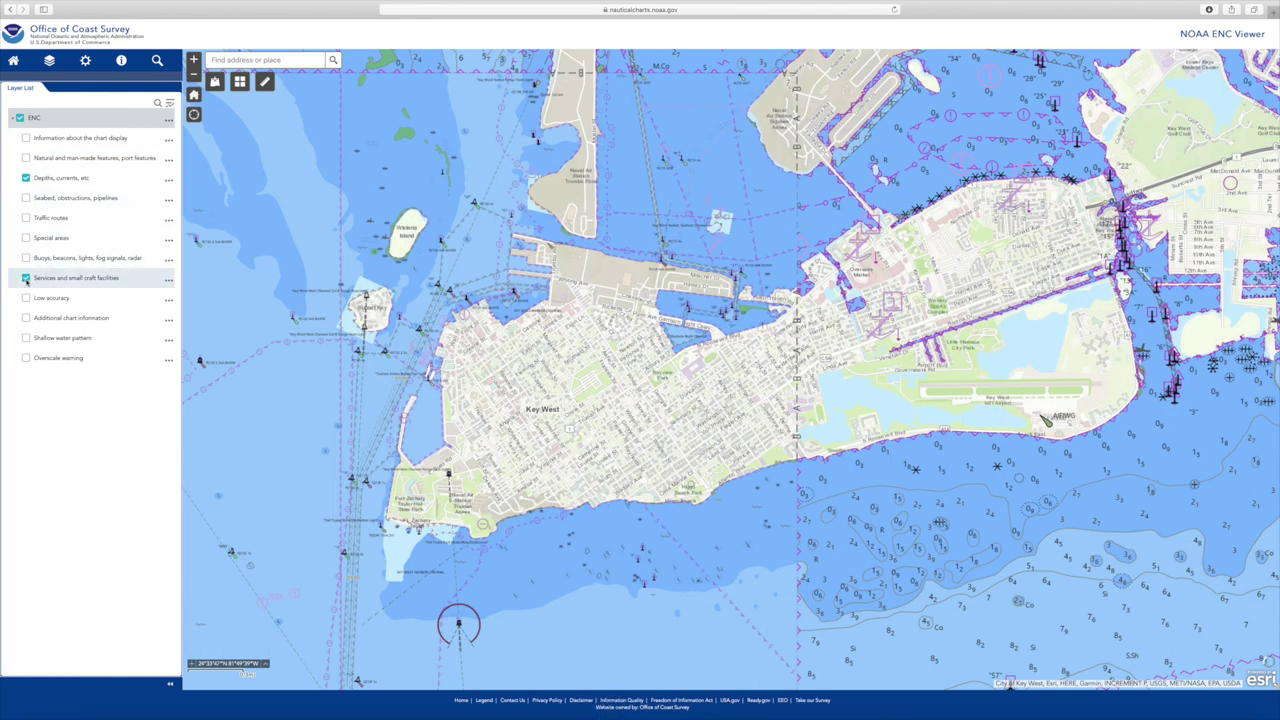
{"action": "left_click", "coordinate": [26, 278]}
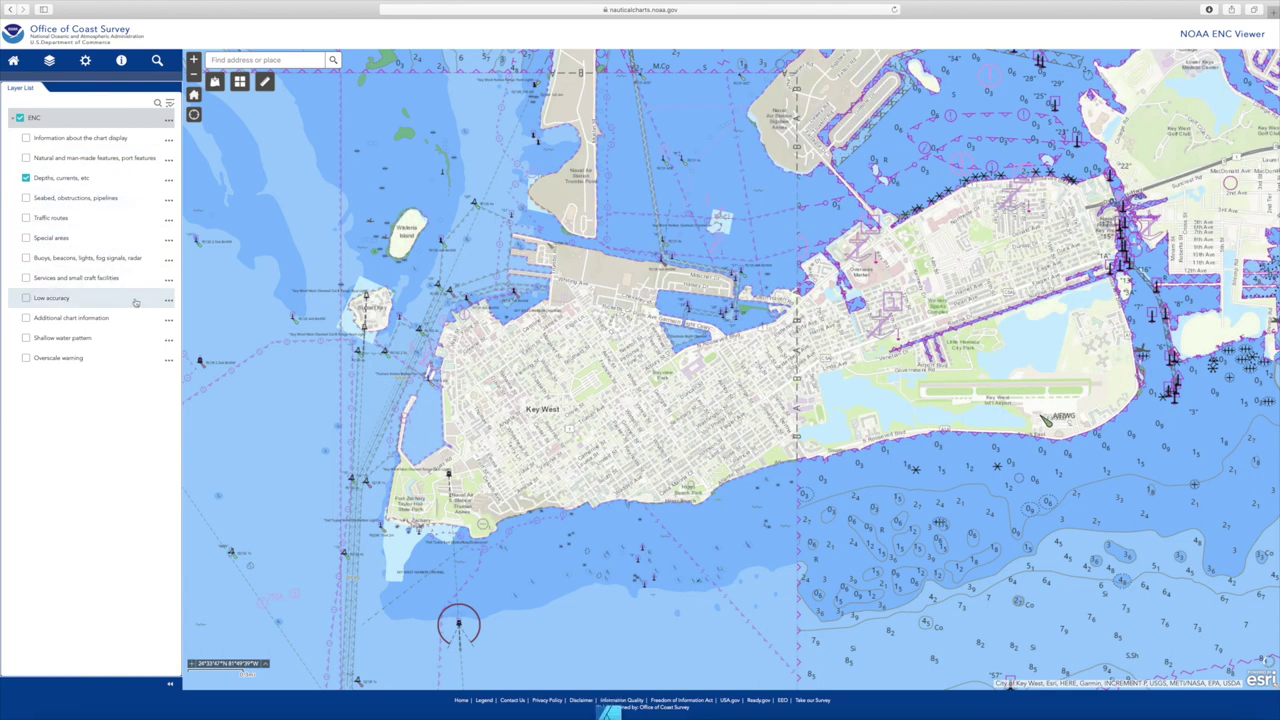
Step: Turn off Honor SCAMIN, national names and the All Datasets intended usage in the maritime display properties
{"action": "left_click", "coordinate": [85, 61]}
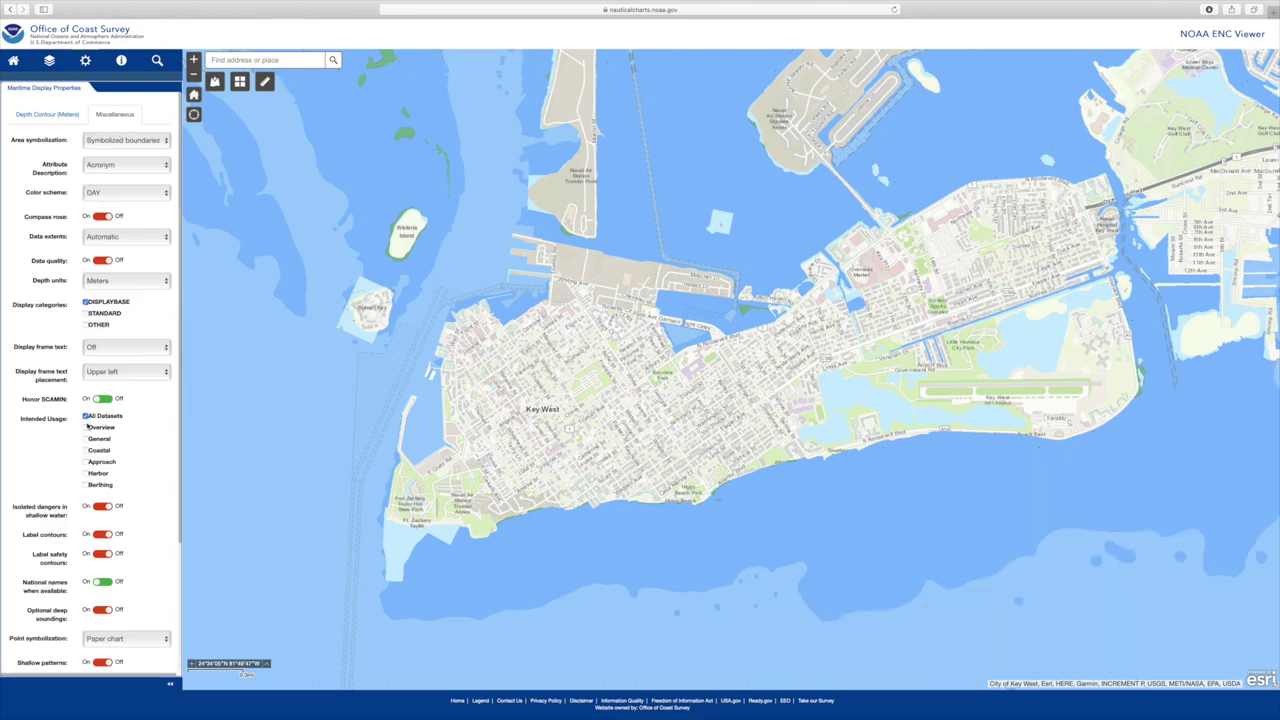
{"action": "scroll", "coordinate": [123, 432], "scroll_direction": "down", "scroll_amount": 4}
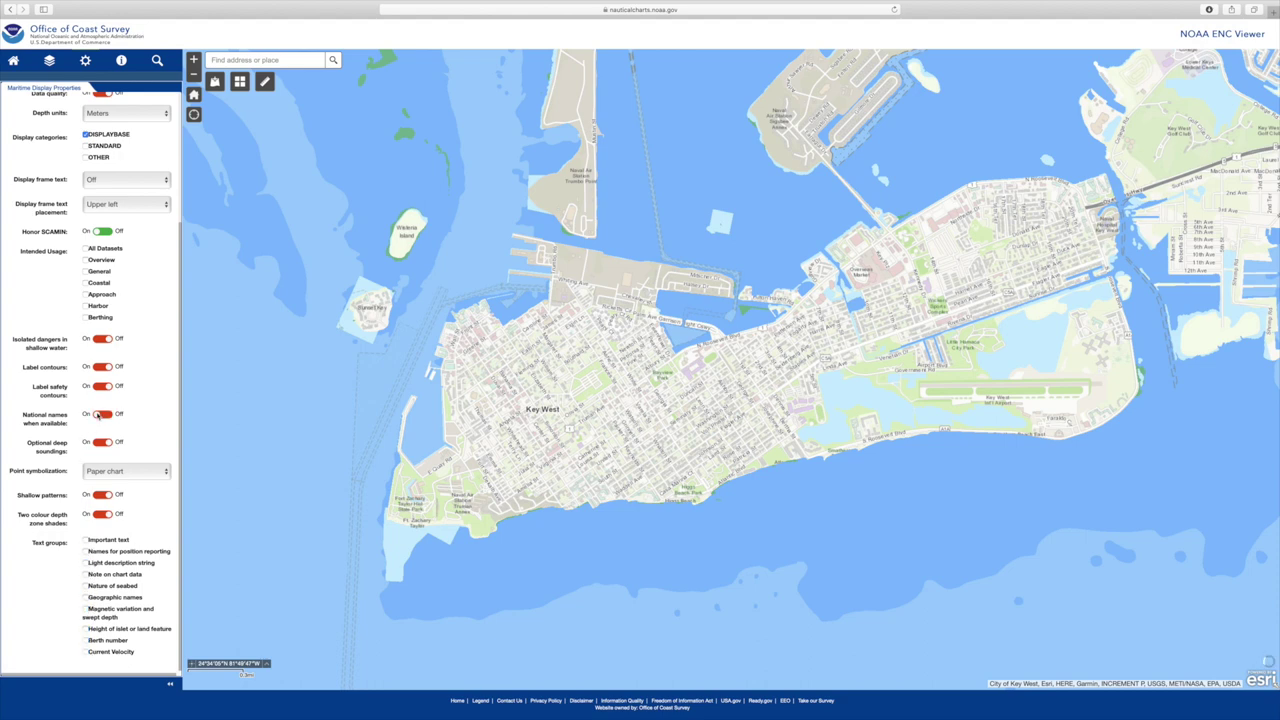
{"action": "scroll", "coordinate": [100, 236], "scroll_direction": "up", "scroll_amount": 4}
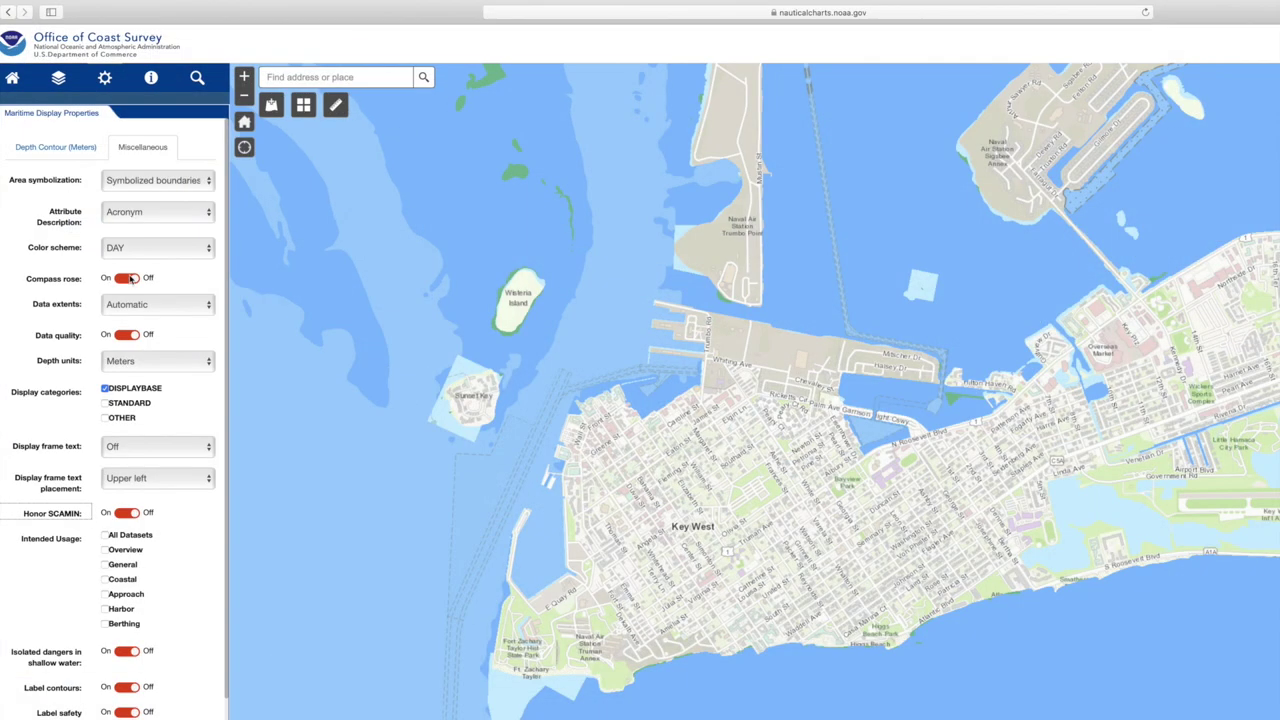
Step: Try shallow depth contours of 1.5, 1.7 and 2 meters on the Key West chart
{"action": "left_click", "coordinate": [62, 118]}
{"action": "type", "text": "1.5"}
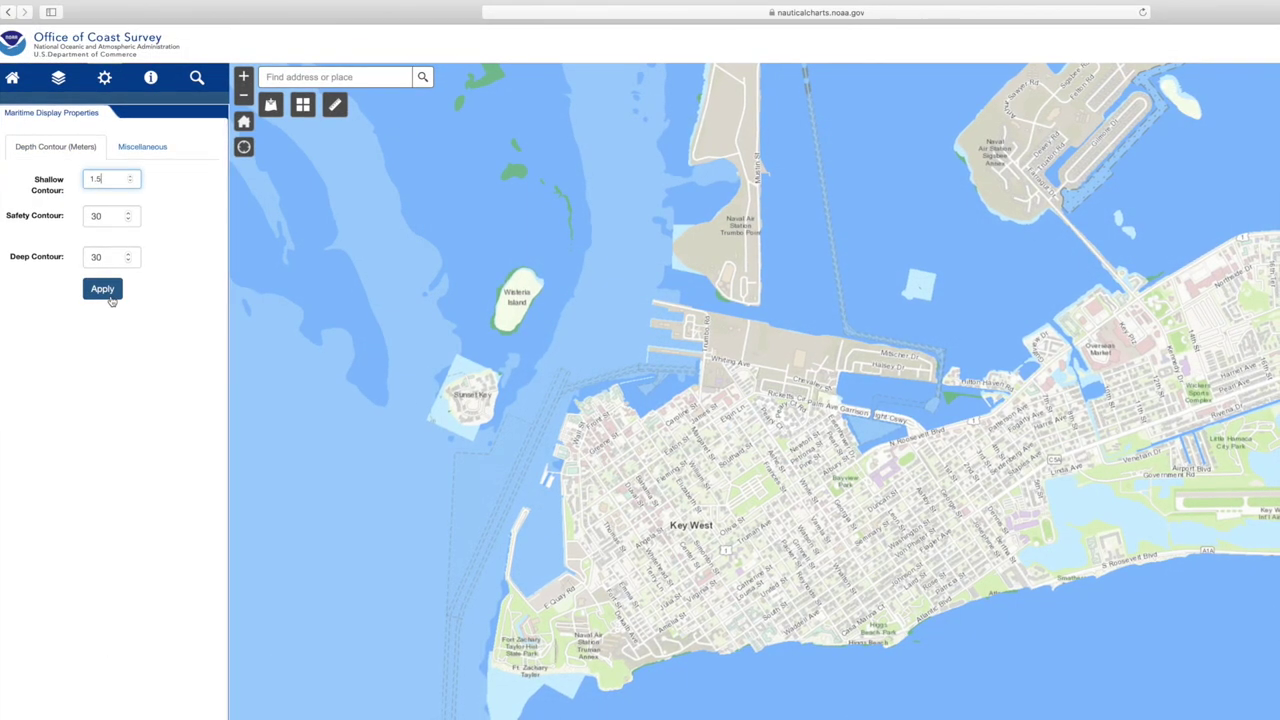
{"action": "key", "text": "BackSpace"}
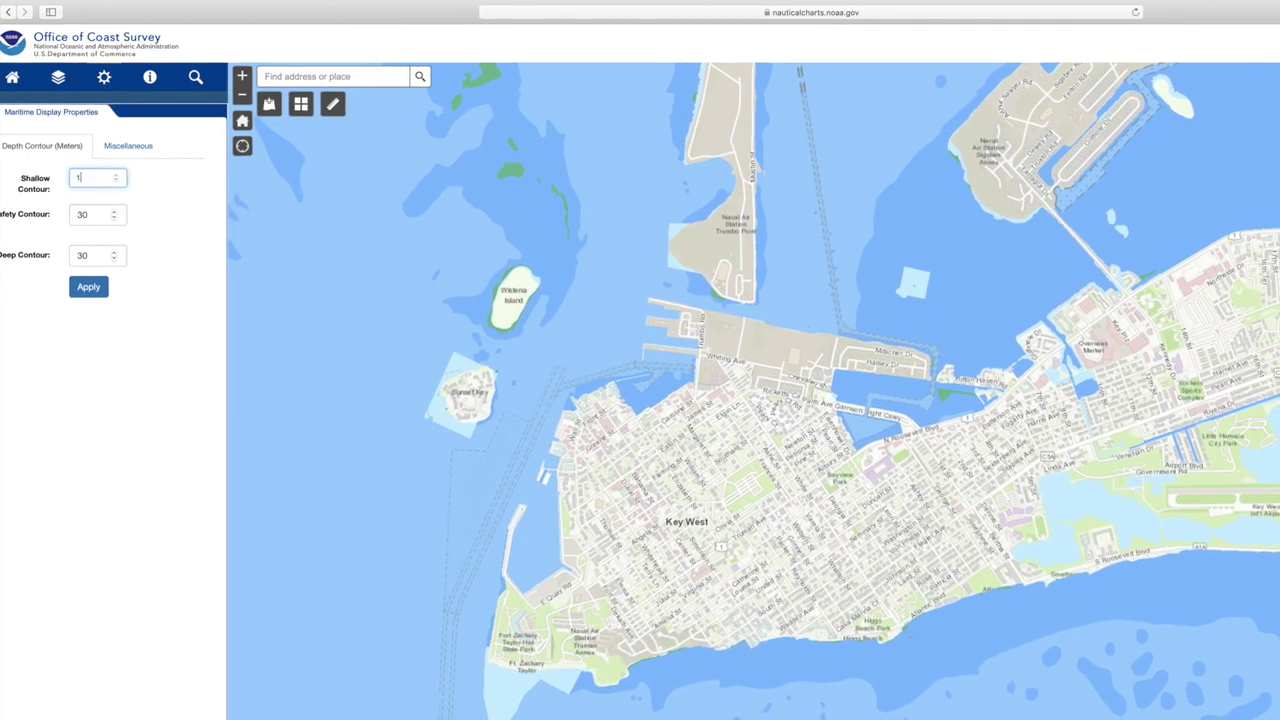
{"action": "type", "text": "6"}
{"action": "left_click", "coordinate": [94, 291]}
{"action": "left_click", "coordinate": [101, 179]}
{"action": "key", "text": "BackSpace"}
{"action": "type", "text": "7"}
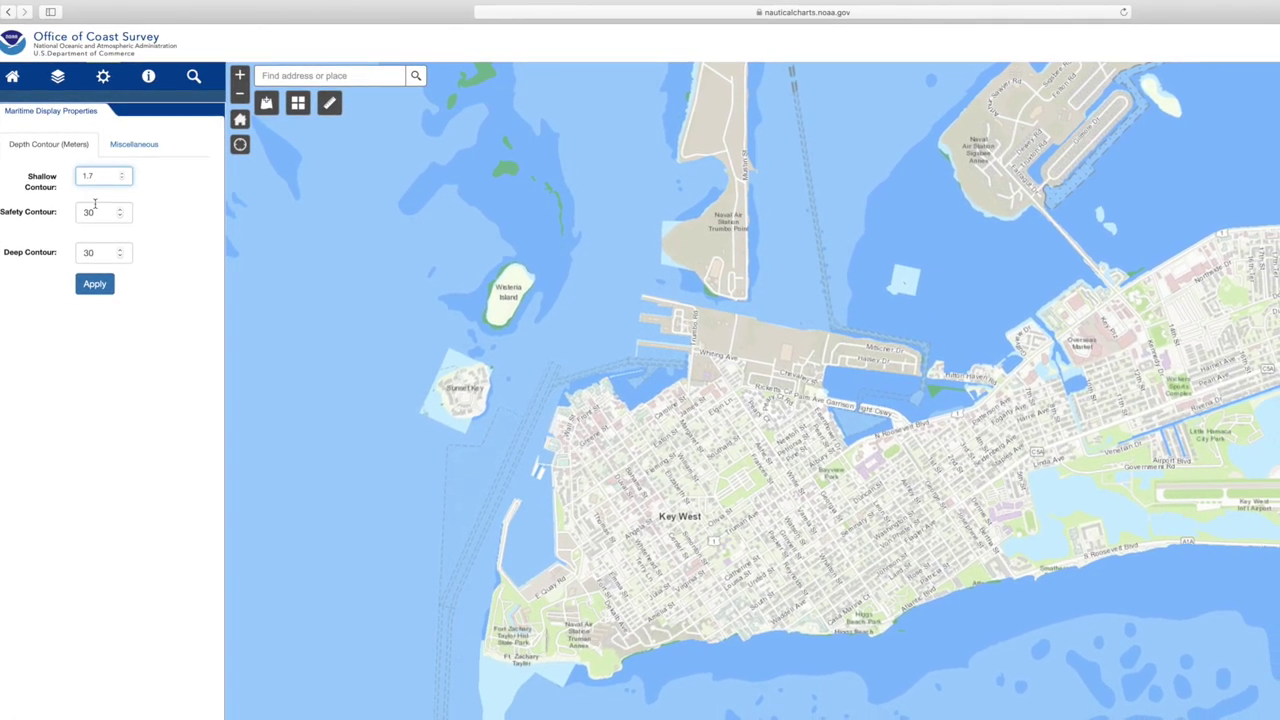
{"action": "left_click", "coordinate": [97, 286]}
{"action": "double_click", "coordinate": [96, 177]}
{"action": "type", "text": "2"}
{"action": "left_click", "coordinate": [94, 281]}
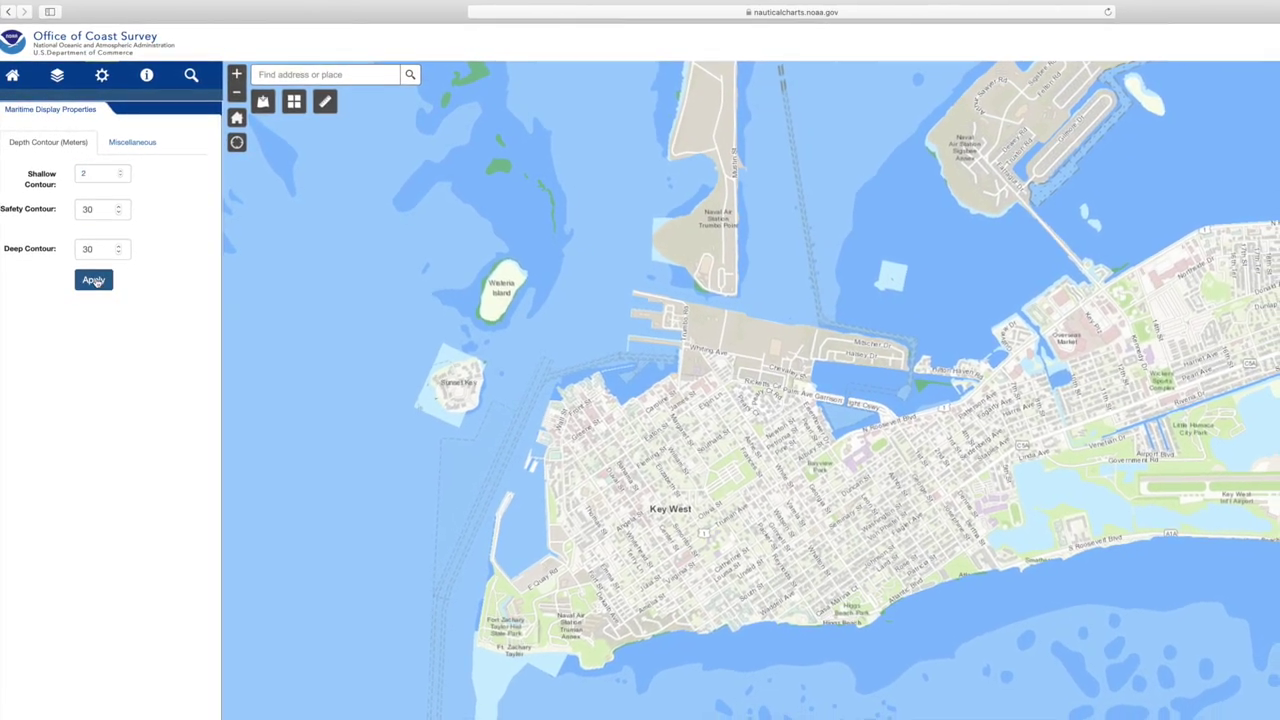
Step: Apply a shallow contour of 1.8 m, a safety contour of 4 m and a deep contour of 8 m
{"action": "left_click", "coordinate": [101, 174]}
{"action": "type", "text": ".8"}
{"action": "left_click", "coordinate": [94, 281]}
{"action": "double_click", "coordinate": [101, 174]}
{"action": "type", "text": "1.8"}
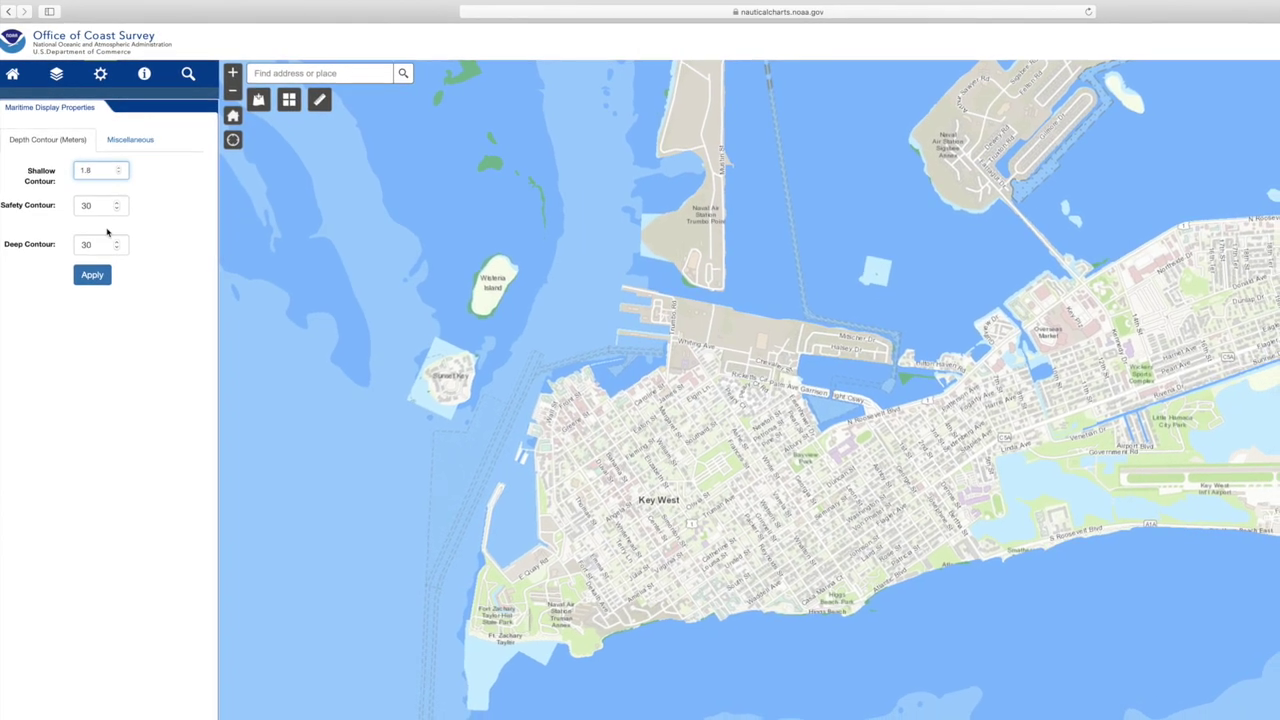
{"action": "left_click", "coordinate": [92, 276]}
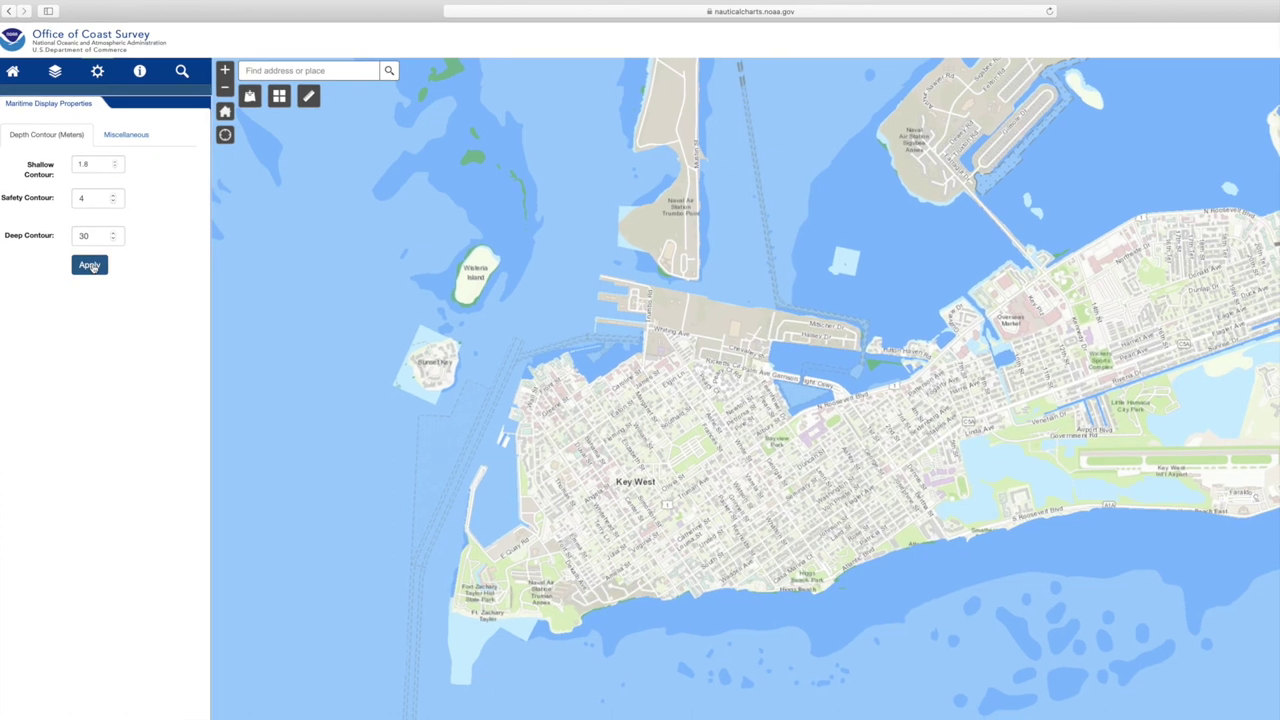
{"action": "double_click", "coordinate": [92, 237]}
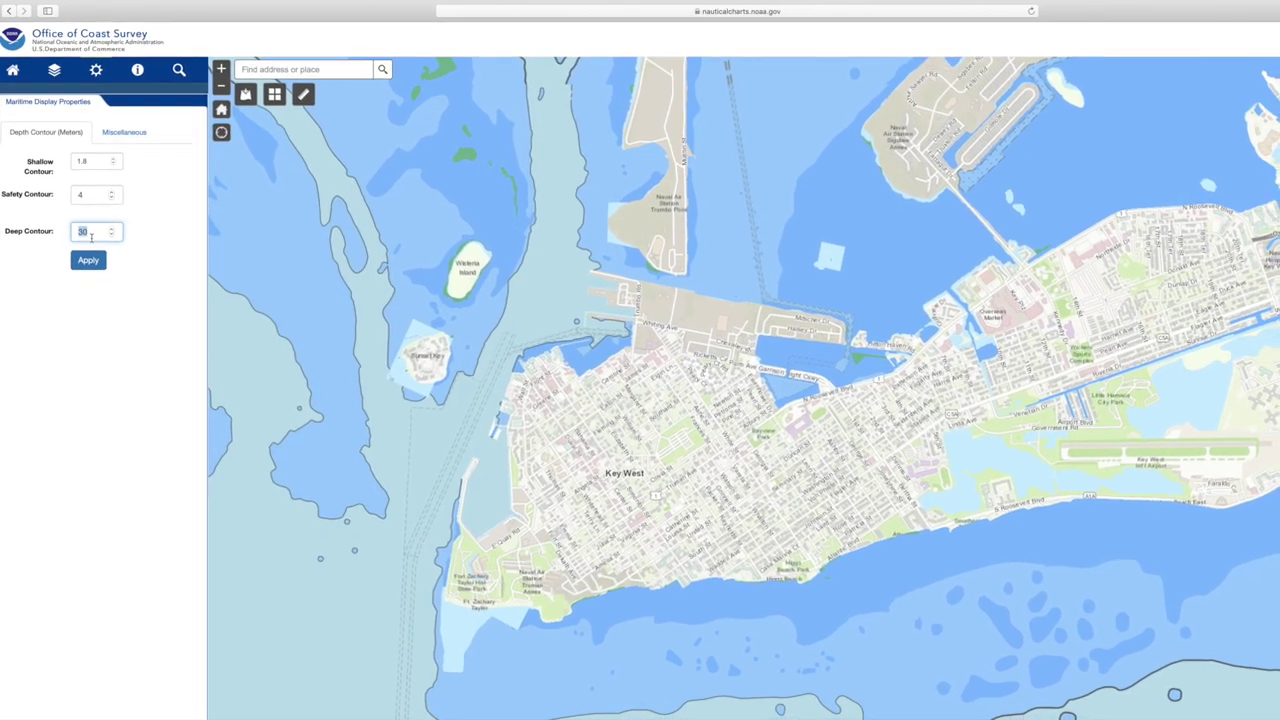
{"action": "type", "text": "8"}
{"action": "left_click", "coordinate": [89, 260]}
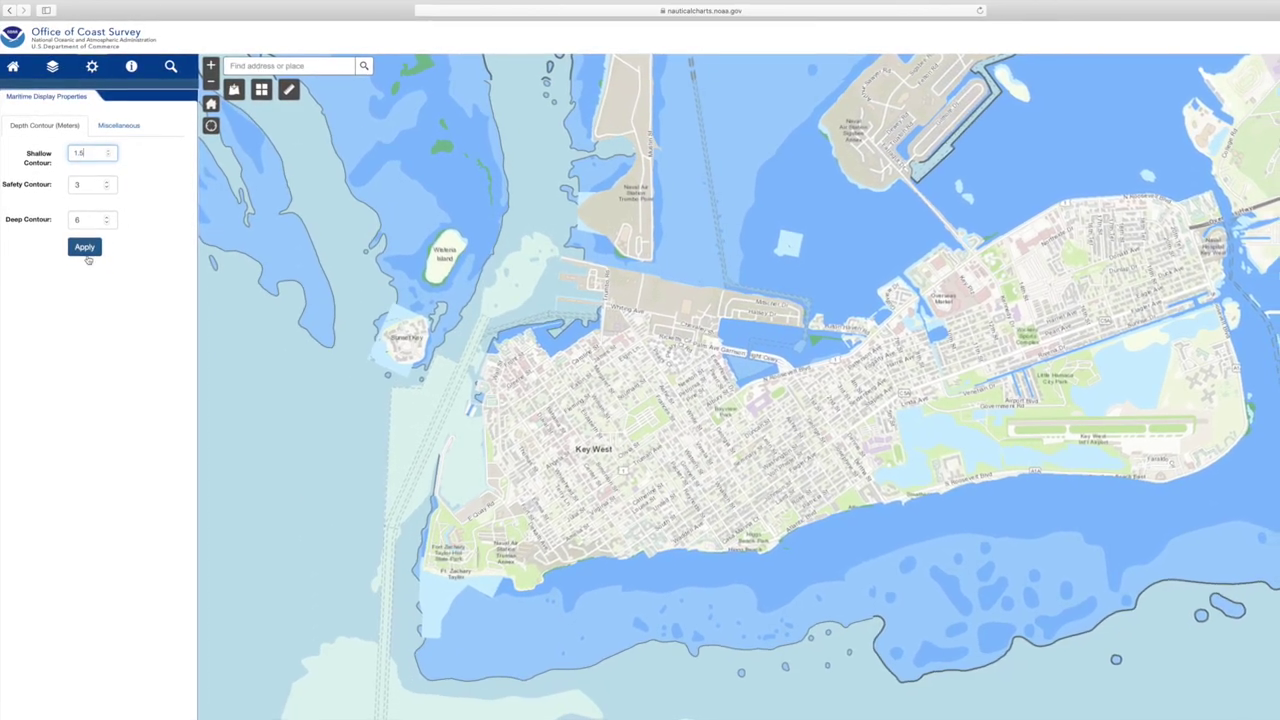
Step: Set the shallow contour to 1.8 m and apply it to the chart around Key West
{"action": "left_click_drag", "start_coordinate": [575, 345], "coordinate": [443, 343]}
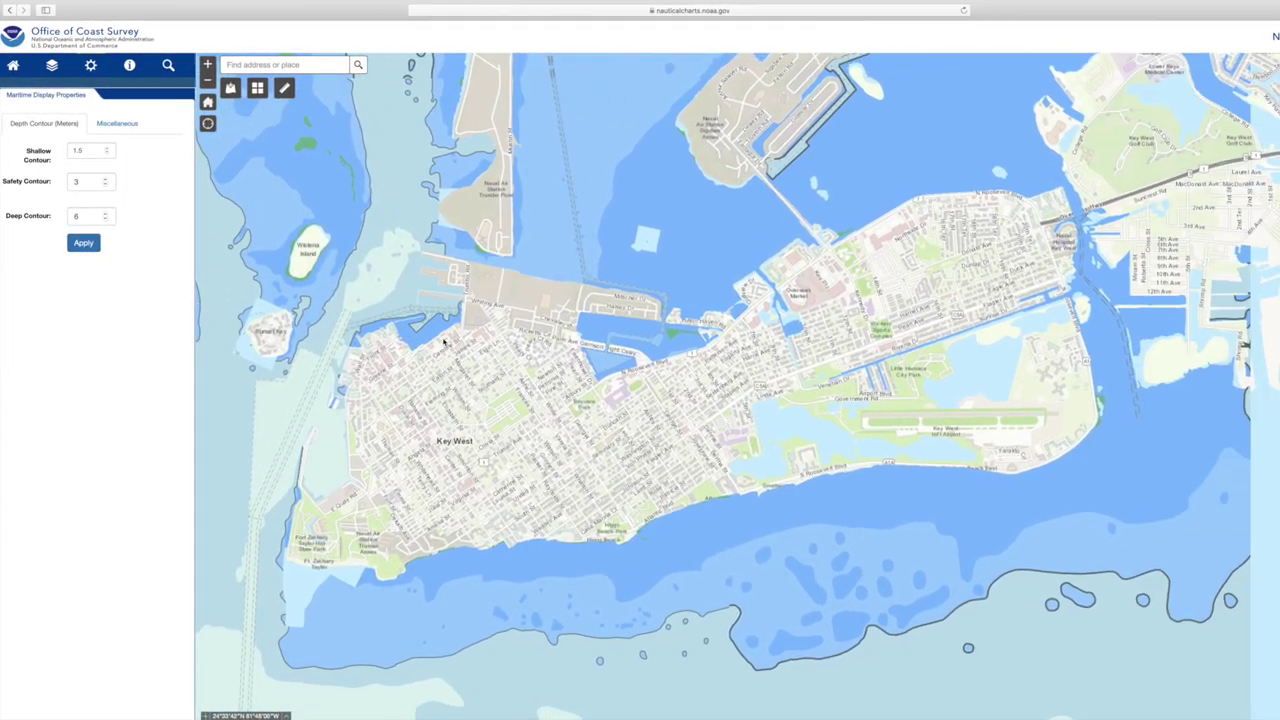
{"action": "left_click_drag", "start_coordinate": [536, 349], "coordinate": [551, 353]}
{"action": "double_click", "coordinate": [80, 149]}
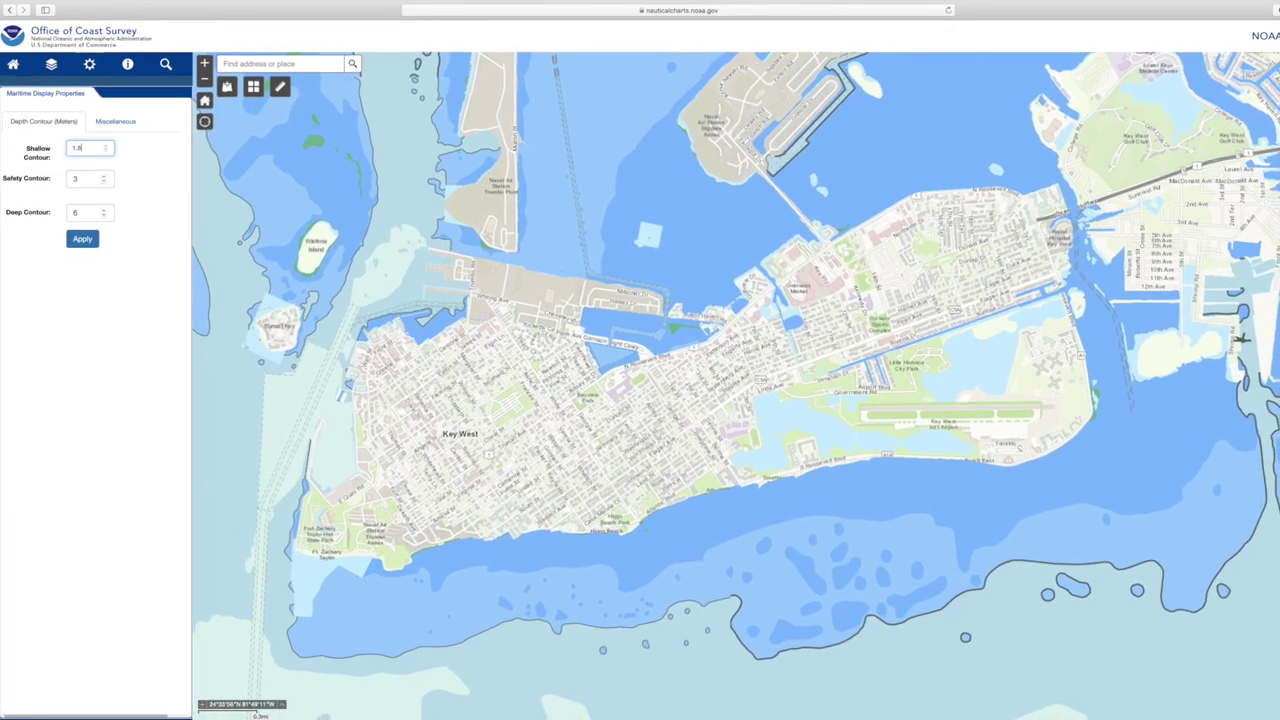
{"action": "type", "text": "1.8"}
{"action": "left_click", "coordinate": [83, 240]}
{"action": "left_click_drag", "start_coordinate": [673, 312], "coordinate": [726, 312]}
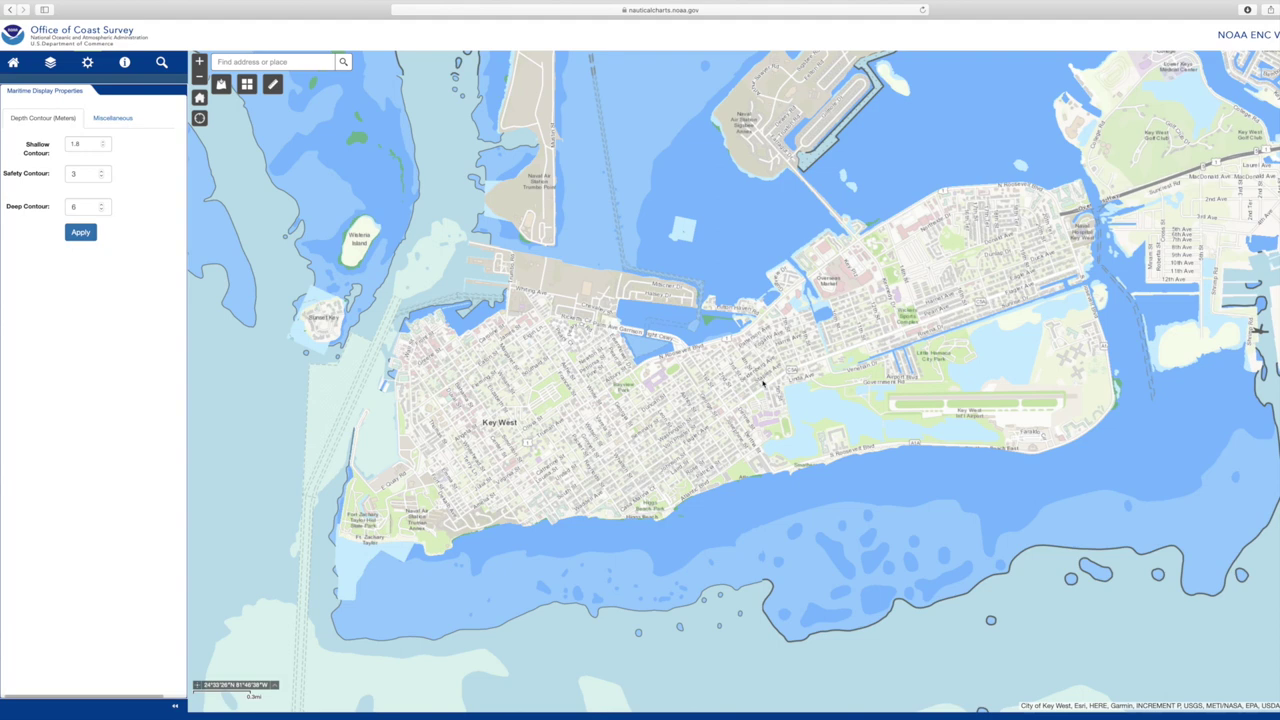
Step: Set the safety contour to 4 m and the deep contour to 10 m and apply them to the chart
{"action": "double_click", "coordinate": [84, 206]}
{"action": "double_click", "coordinate": [80, 172]}
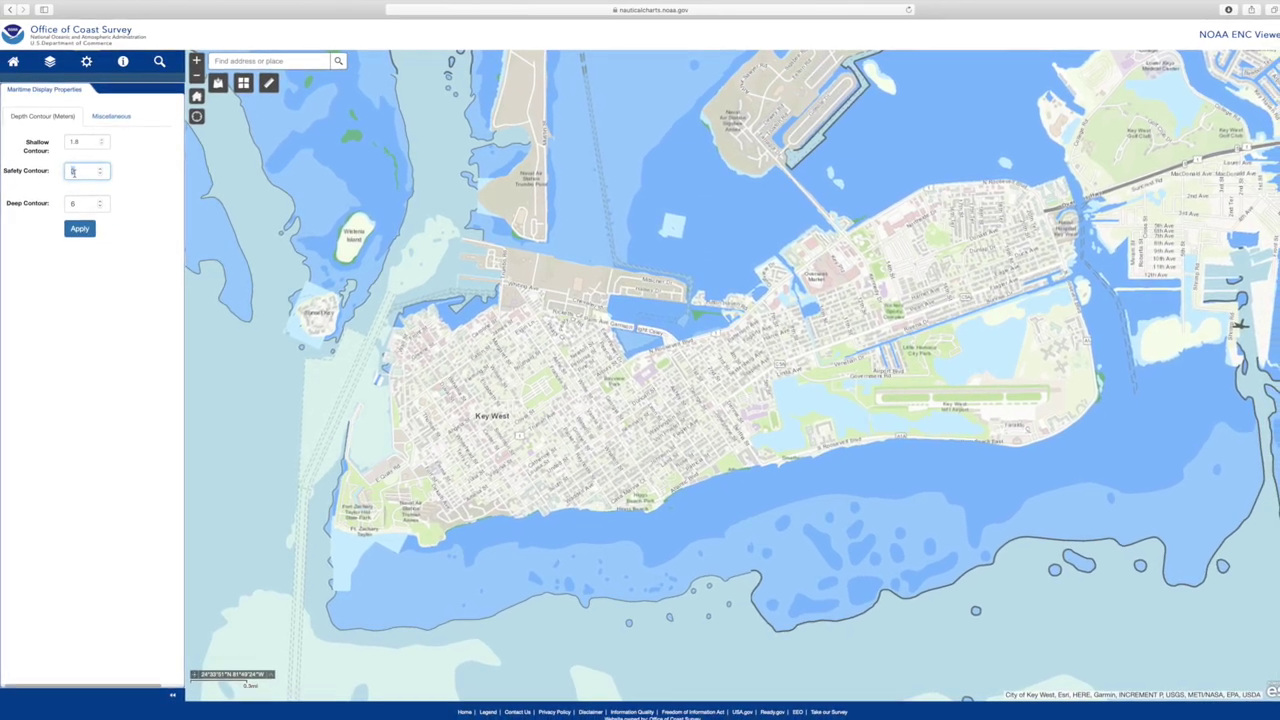
{"action": "type", "text": "4"}
{"action": "left_click", "coordinate": [83, 229]}
{"action": "type", "text": "10"}
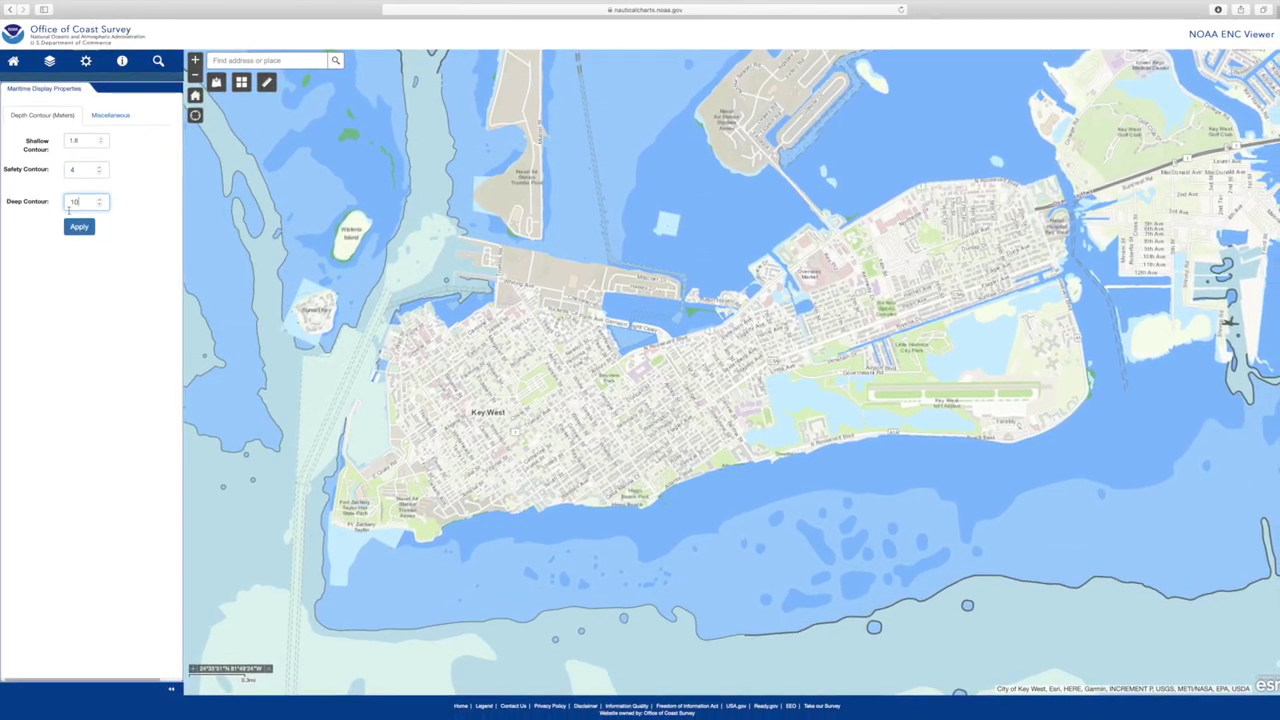
{"action": "left_click", "coordinate": [79, 227]}
Step: Set the deep contour to 7 m and apply it to the chart
{"action": "double_click", "coordinate": [84, 201]}
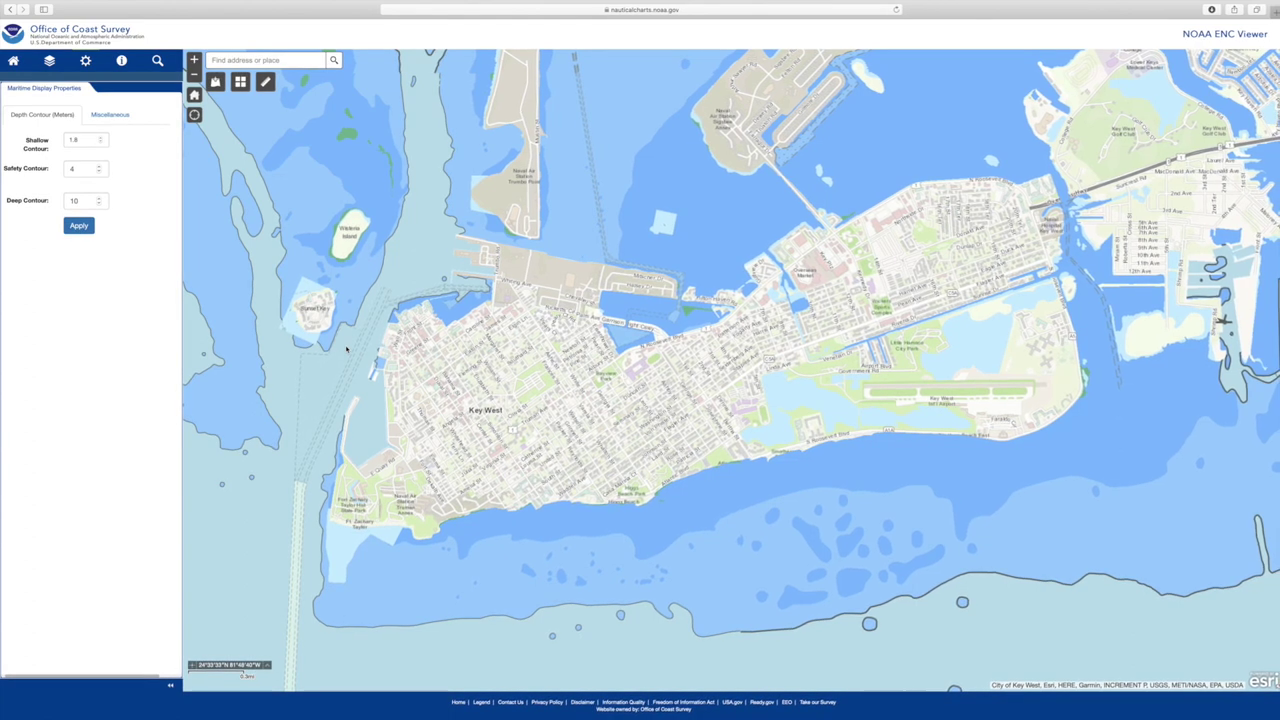
{"action": "type", "text": "7"}
{"action": "left_click", "coordinate": [78, 227]}
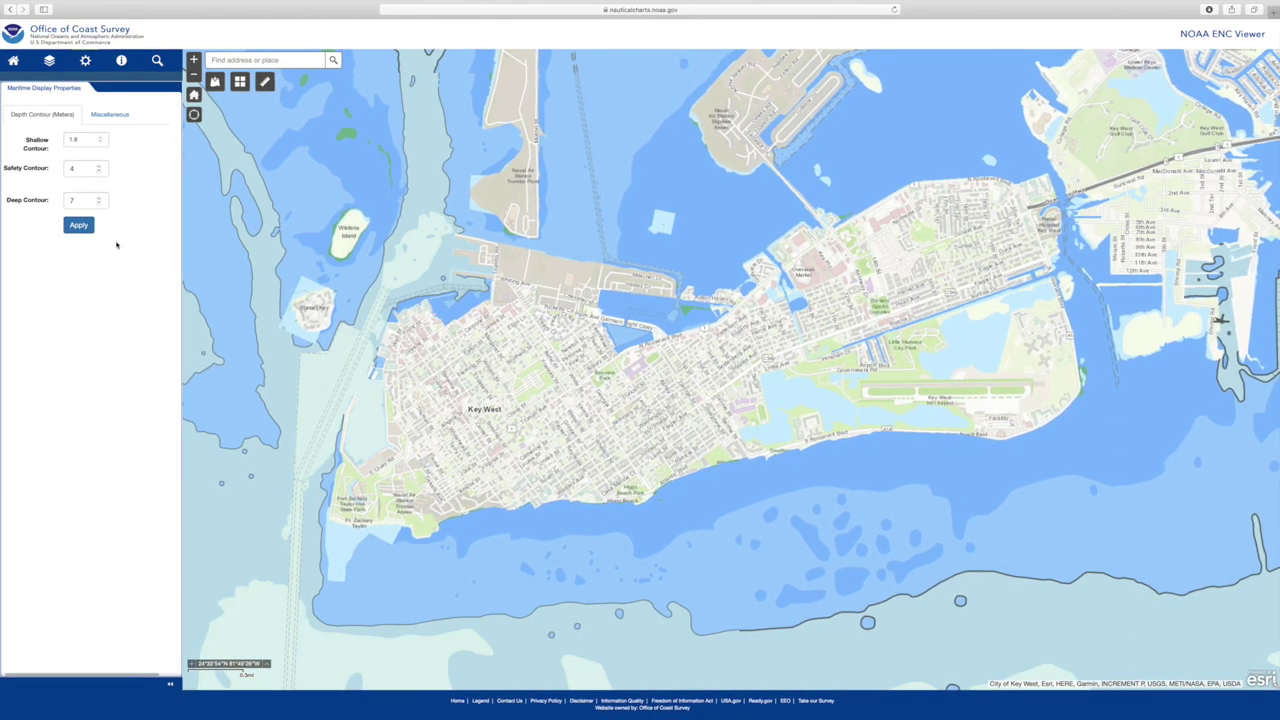
Step: Change the basemap to Dark Gray Canvas and collapse the display properties so the map fills the page
{"action": "left_click", "coordinate": [240, 82]}
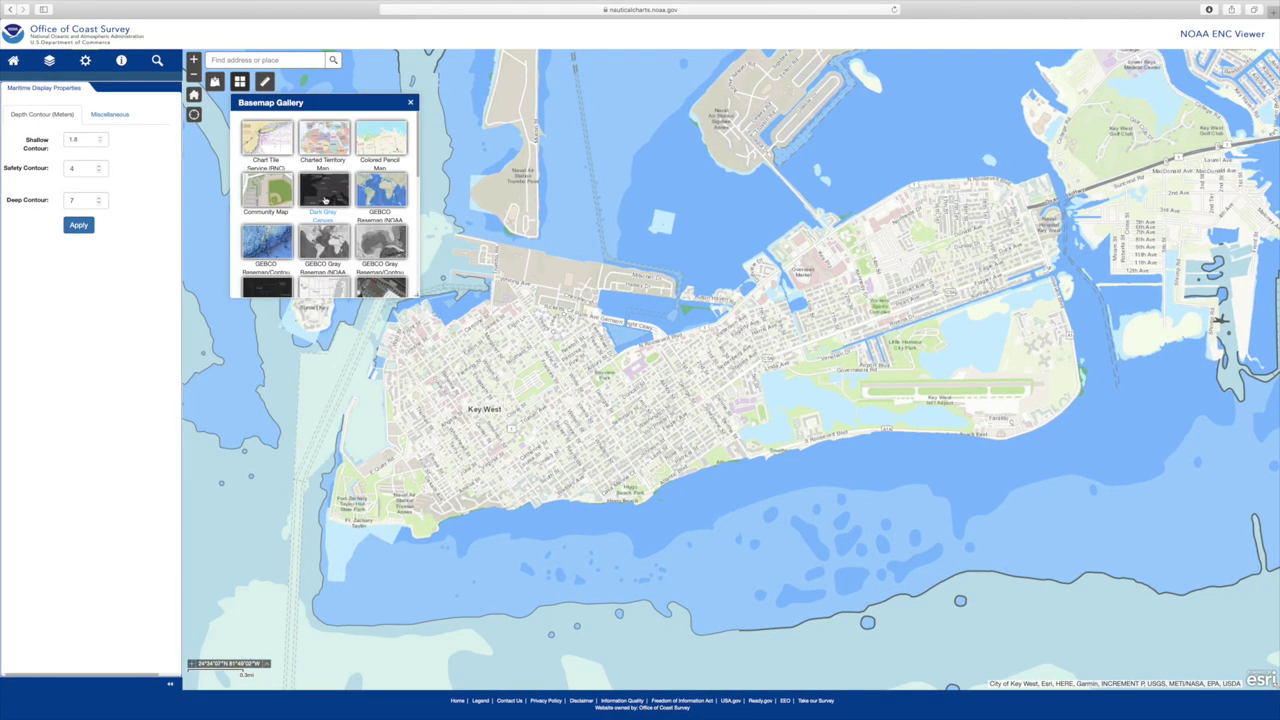
{"action": "left_click", "coordinate": [325, 209]}
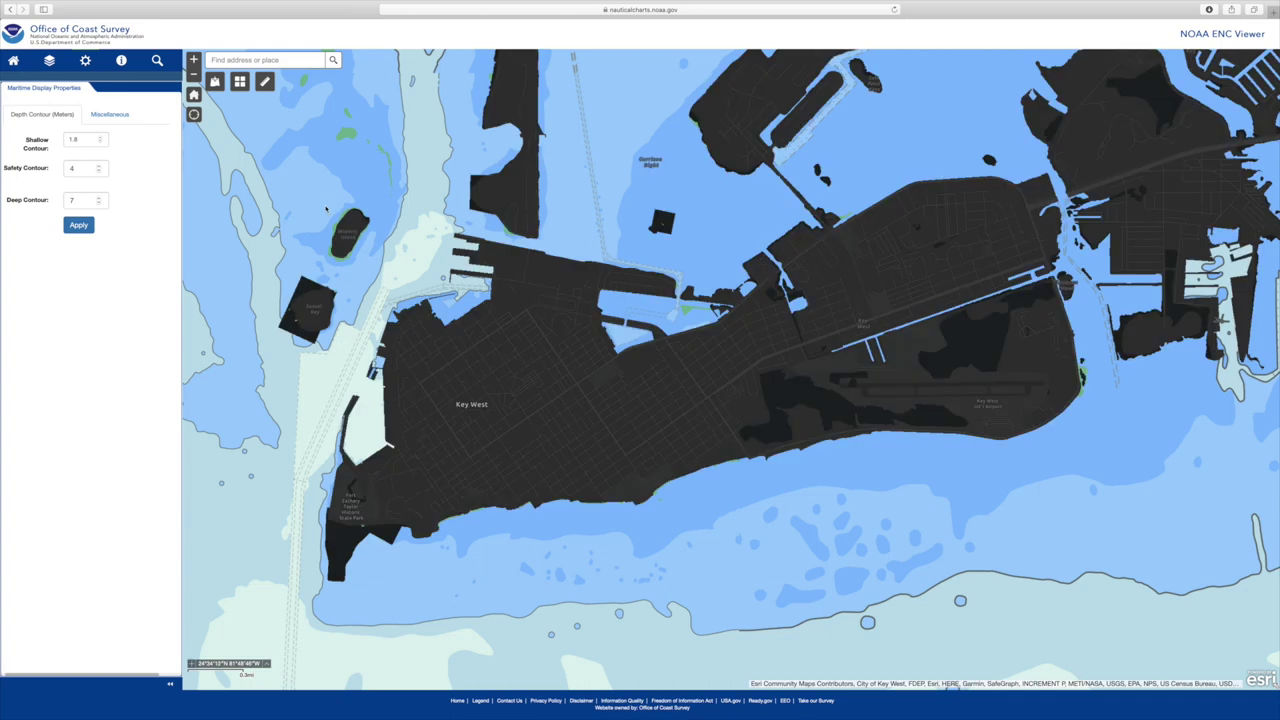
{"action": "left_click", "coordinate": [170, 684]}
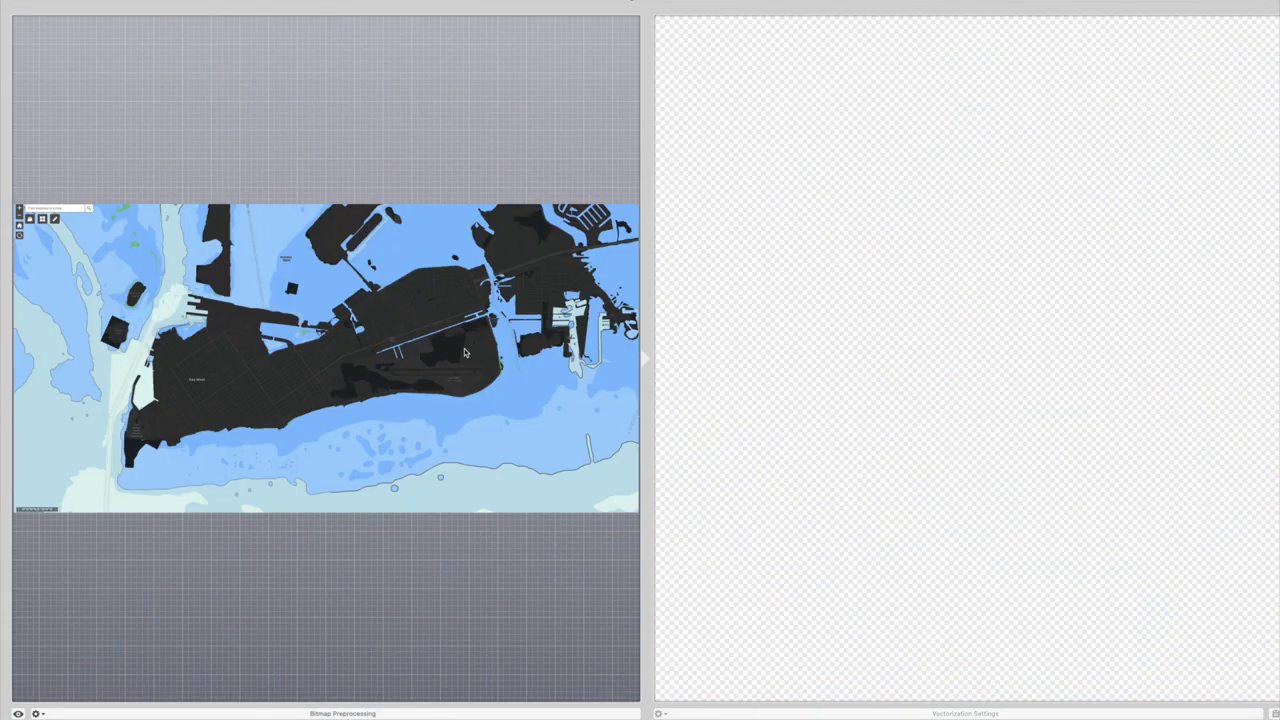
Step: In the vectorizing app, adjust the captured map's brightness, contrast and gamma, trace it and save it as ShallowDepth in EPS format
{"action": "left_click", "coordinate": [775, 462]}
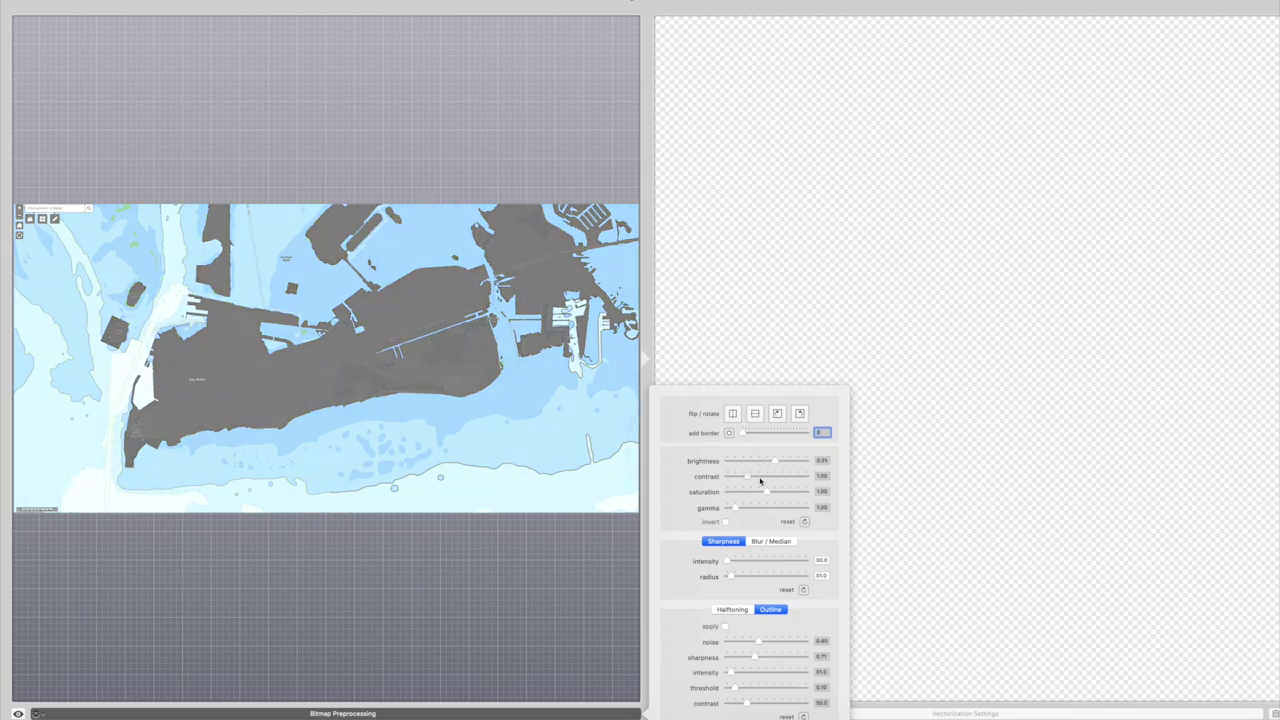
{"action": "left_click", "coordinate": [765, 478]}
{"action": "left_click", "coordinate": [753, 508]}
{"action": "left_click", "coordinate": [812, 716]}
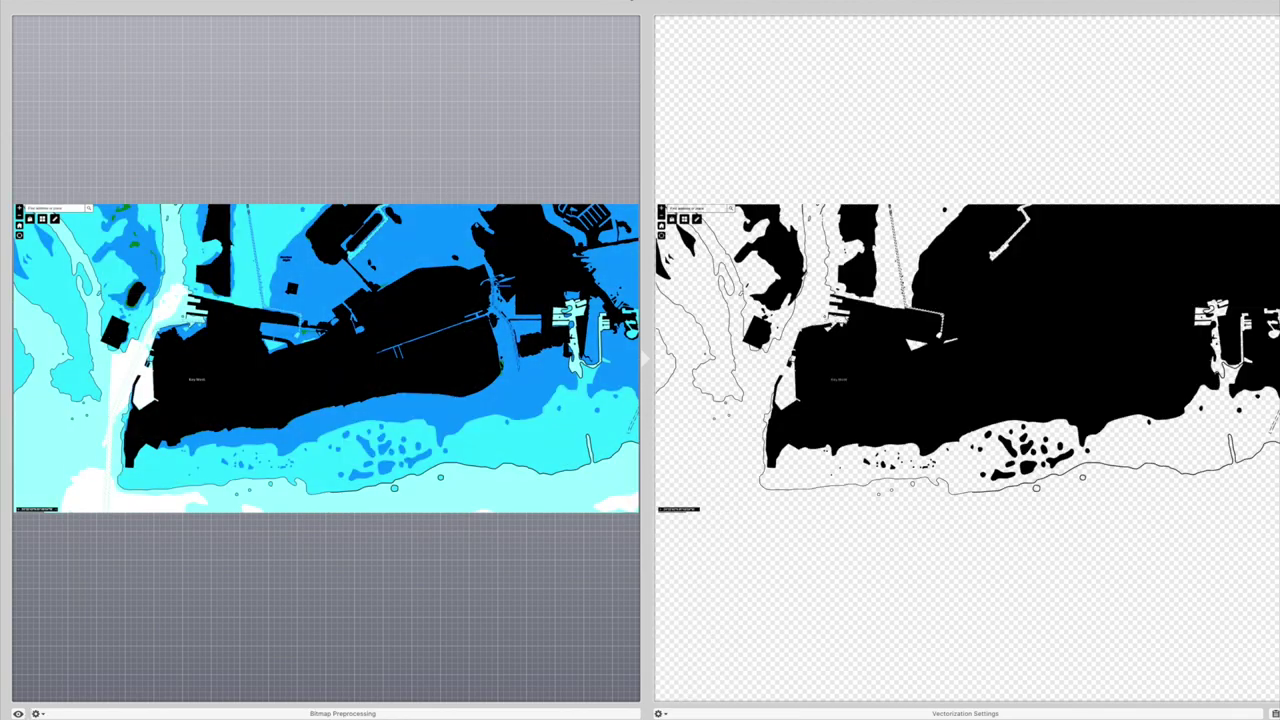
{"action": "left_click", "coordinate": [631, 0]}
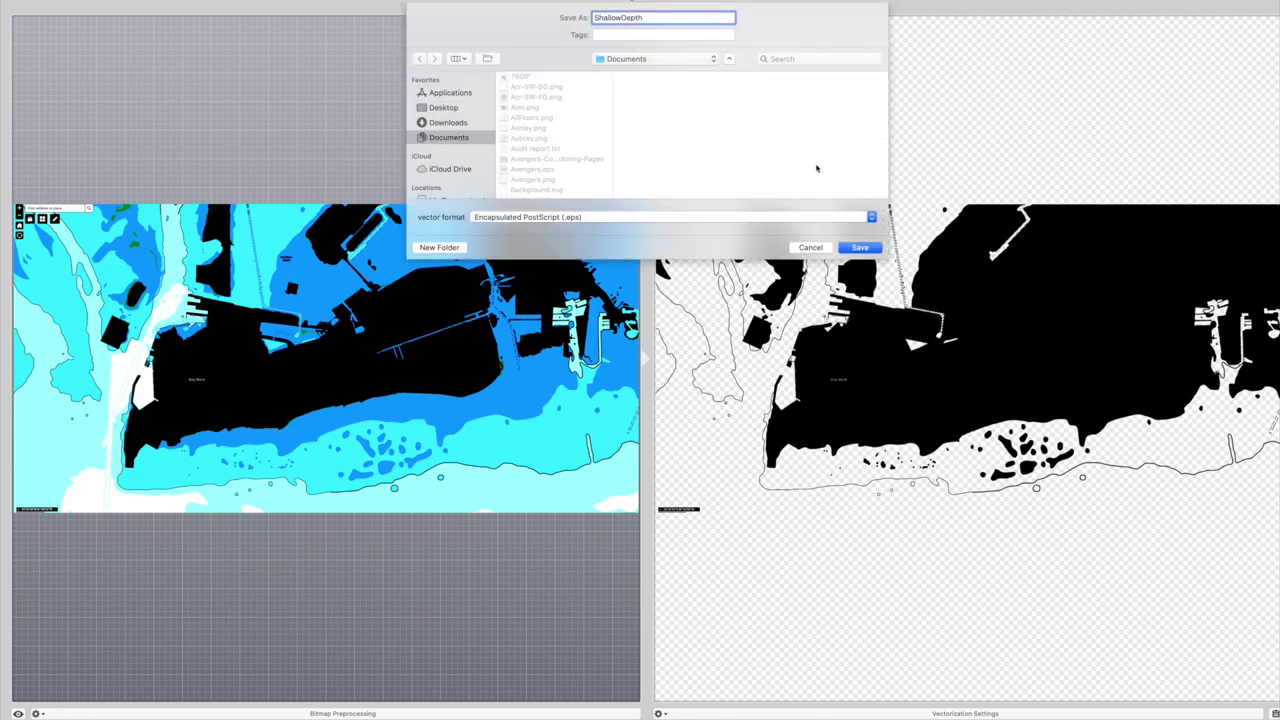
{"action": "left_click", "coordinate": [860, 248]}
Step: Darken the map bitmap so the black trace also covers the next deeper water area
{"action": "left_click", "coordinate": [440, 713]}
{"action": "left_click_drag", "start_coordinate": [757, 509], "coordinate": [768, 462]}
{"action": "key", "text": "Escape"}
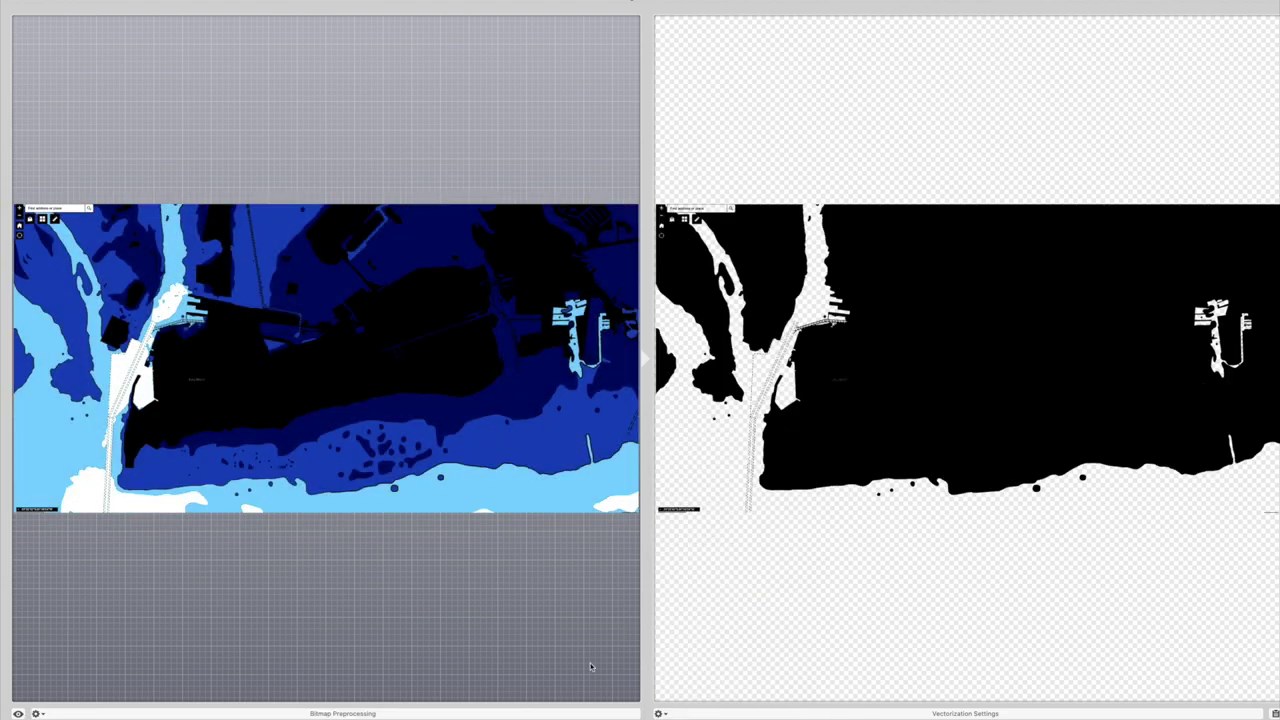
Step: Export the darker trace as EPS under a new name instead of overwriting ShallowDepth.eps
{"action": "key", "text": "super+s"}
{"action": "left_click", "coordinate": [855, 249]}
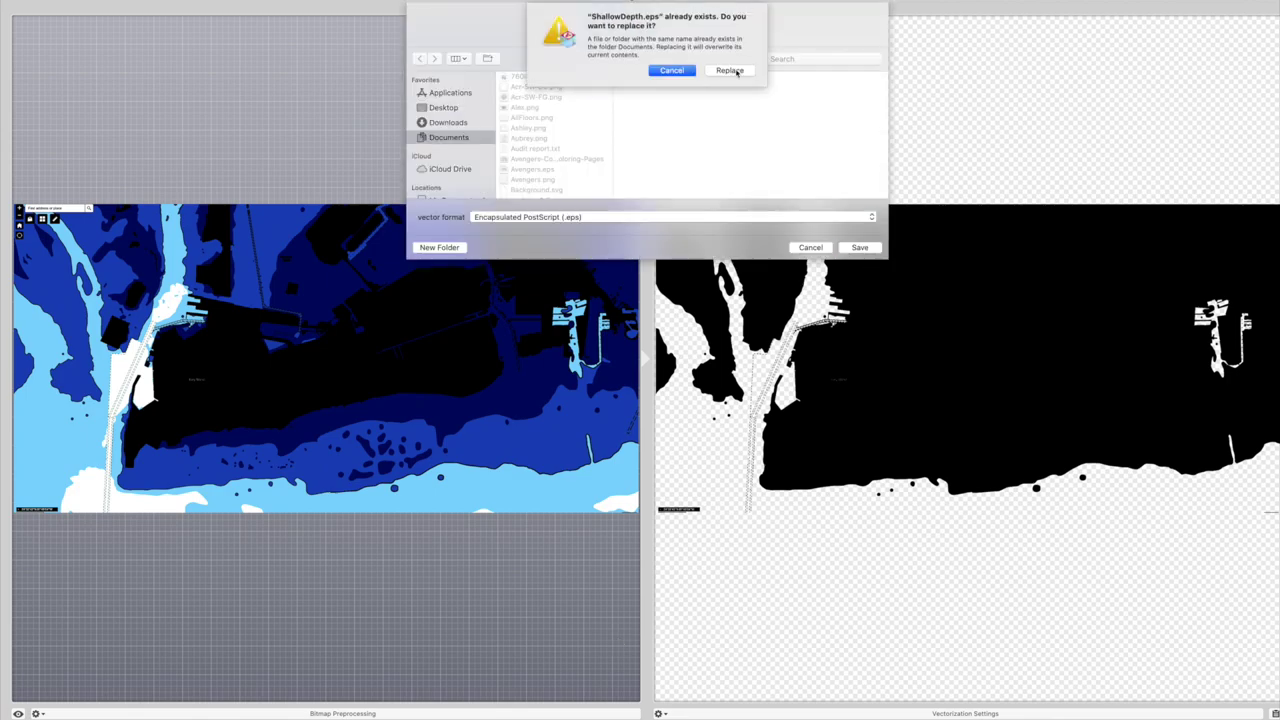
{"action": "left_click", "coordinate": [686, 72]}
{"action": "left_click", "coordinate": [606, 17]}
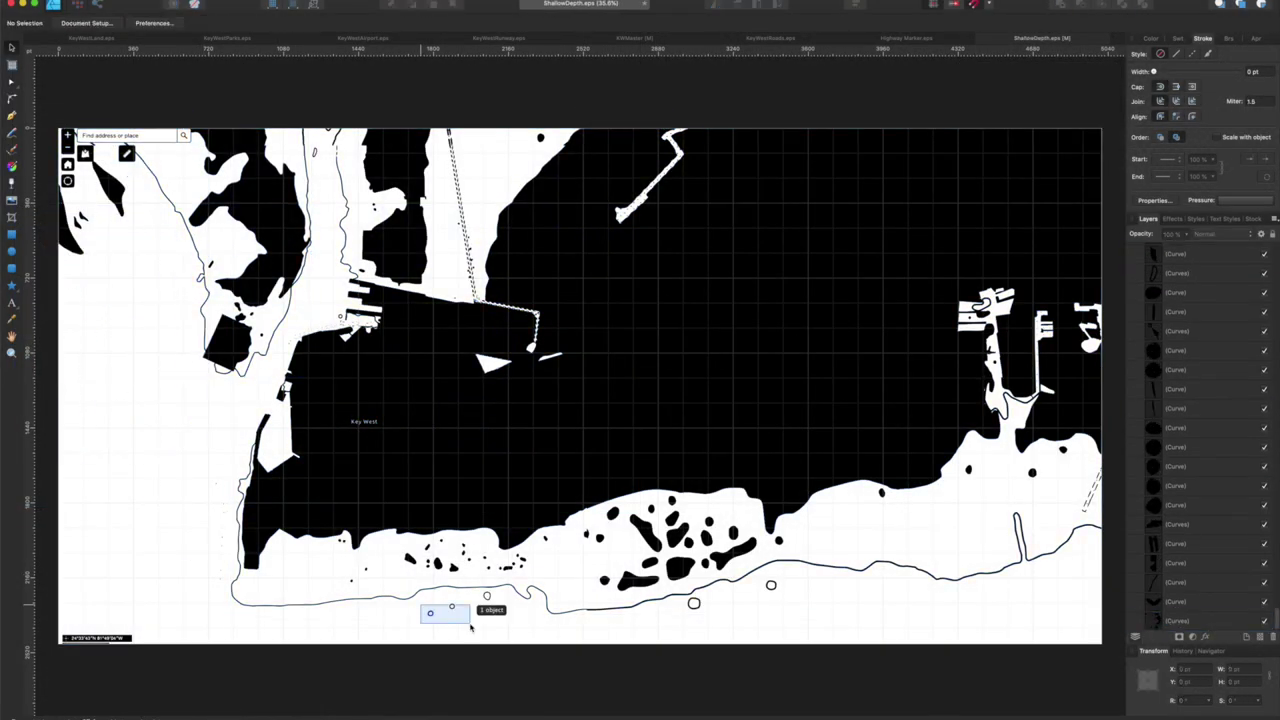
Step: In Affinity Designer, delete the small circles, stray dots and dashed line from the ShallowDepth.eps trace
{"action": "left_click_drag", "start_coordinate": [421, 605], "coordinate": [471, 627]}
{"action": "key", "text": "Delete"}
{"action": "scroll", "coordinate": [580, 385], "scroll_direction": "right", "scroll_amount": 1}
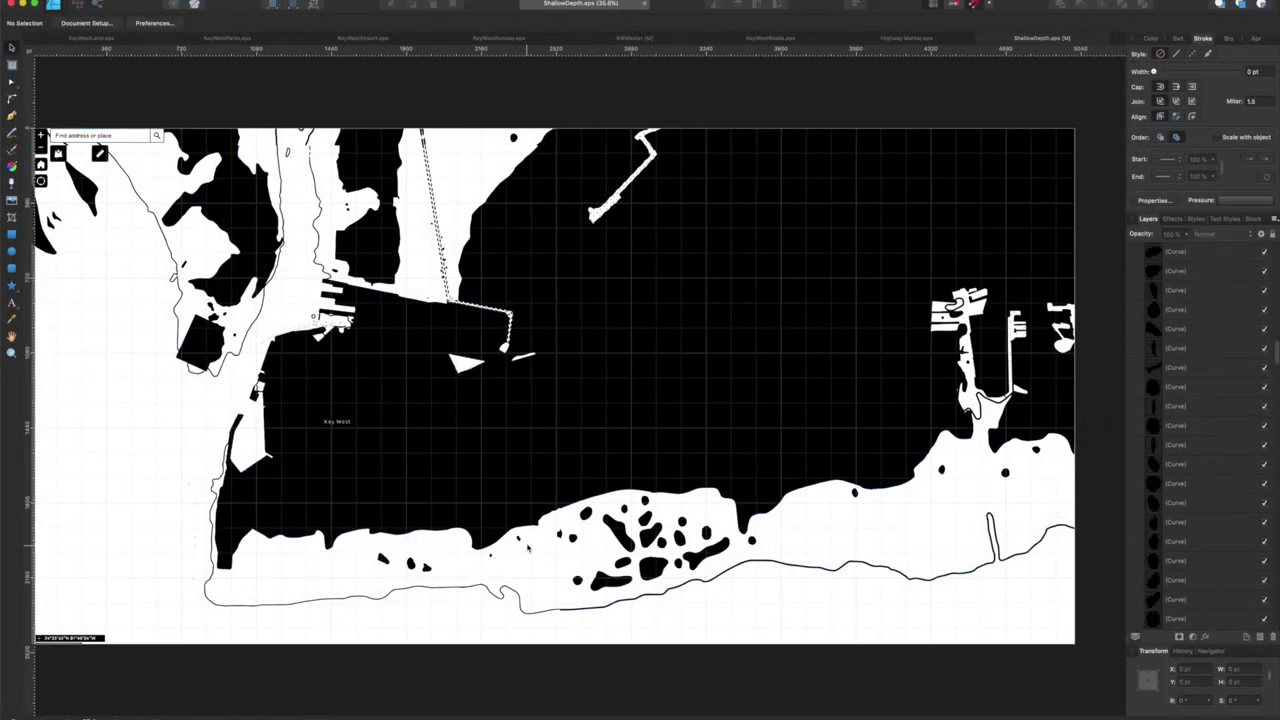
{"action": "scroll", "coordinate": [580, 385], "scroll_direction": "up", "scroll_amount": 1}
{"action": "key", "text": "Delete"}
{"action": "key", "text": "Delete"}
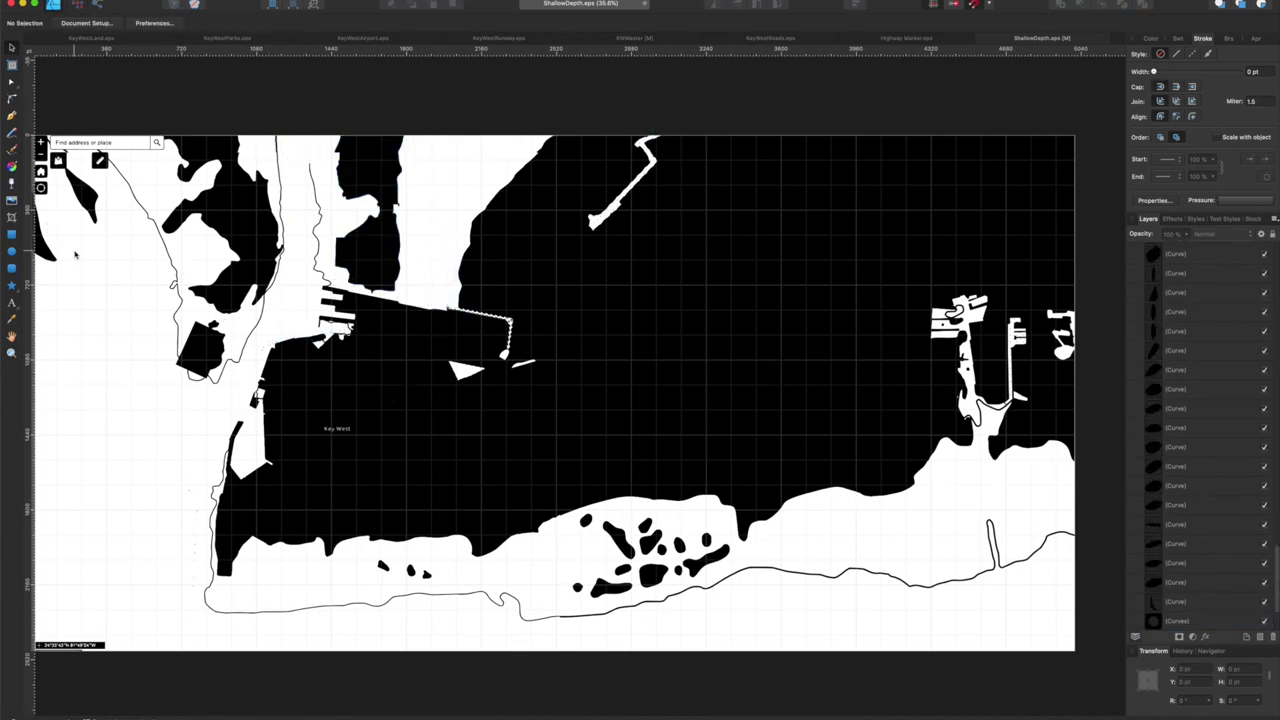
Step: Pick out the leftover search-box text and coordinate label curves and remove them from the traced map
{"action": "left_click", "coordinate": [1185, 621]}
{"action": "left_click", "coordinate": [1185, 582]}
{"action": "left_click", "coordinate": [1182, 524]}
{"action": "left_click", "coordinate": [1175, 389]}
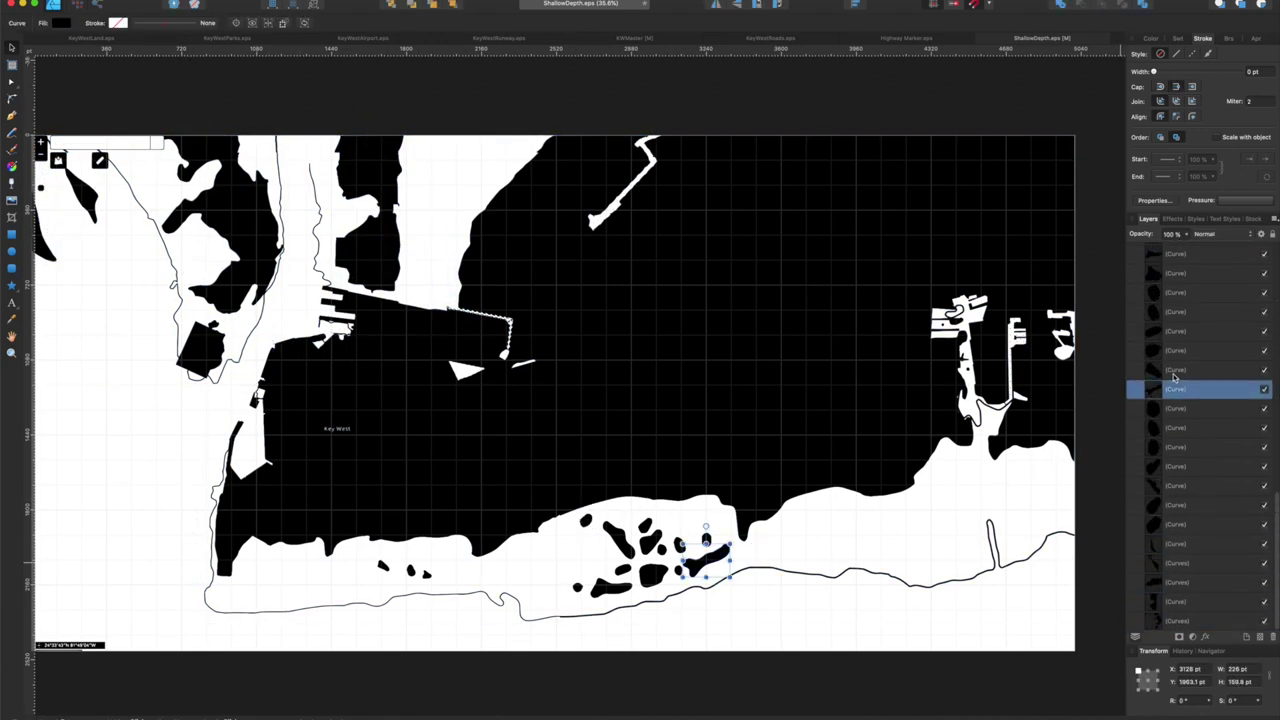
{"action": "left_click", "coordinate": [1178, 273]}
{"action": "left_click", "coordinate": [1180, 331], "text": "shift"}
{"action": "left_click", "coordinate": [1182, 399]}
{"action": "left_click", "coordinate": [1183, 350]}
{"action": "scroll", "coordinate": [1183, 320], "scroll_direction": "up", "scroll_amount": 10}
{"action": "left_click", "coordinate": [1181, 273]}
Step: Delete the nodes of the thin contour line around the south and west of the large Key West curve
{"action": "left_click", "coordinate": [600, 400]}
{"action": "key", "text": "a"}
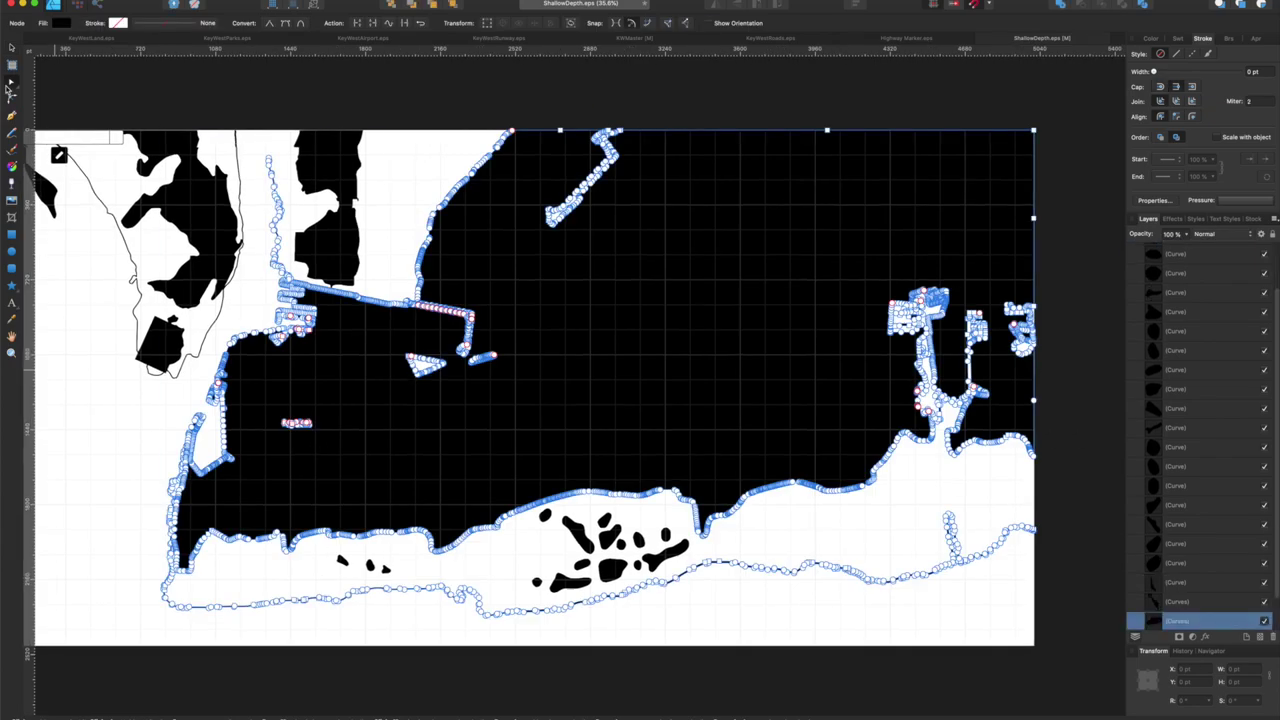
{"action": "key", "text": "super+1"}
{"action": "scroll", "coordinate": [690, 366], "scroll_direction": "right", "scroll_amount": 15}
{"action": "scroll", "coordinate": [690, 366], "scroll_direction": "left", "scroll_amount": 15}
{"action": "left_click_drag", "start_coordinate": [240, 566], "coordinate": [483, 629]}
{"action": "key", "text": "Delete"}
{"action": "scroll", "coordinate": [483, 500], "scroll_direction": "left", "scroll_amount": 10}
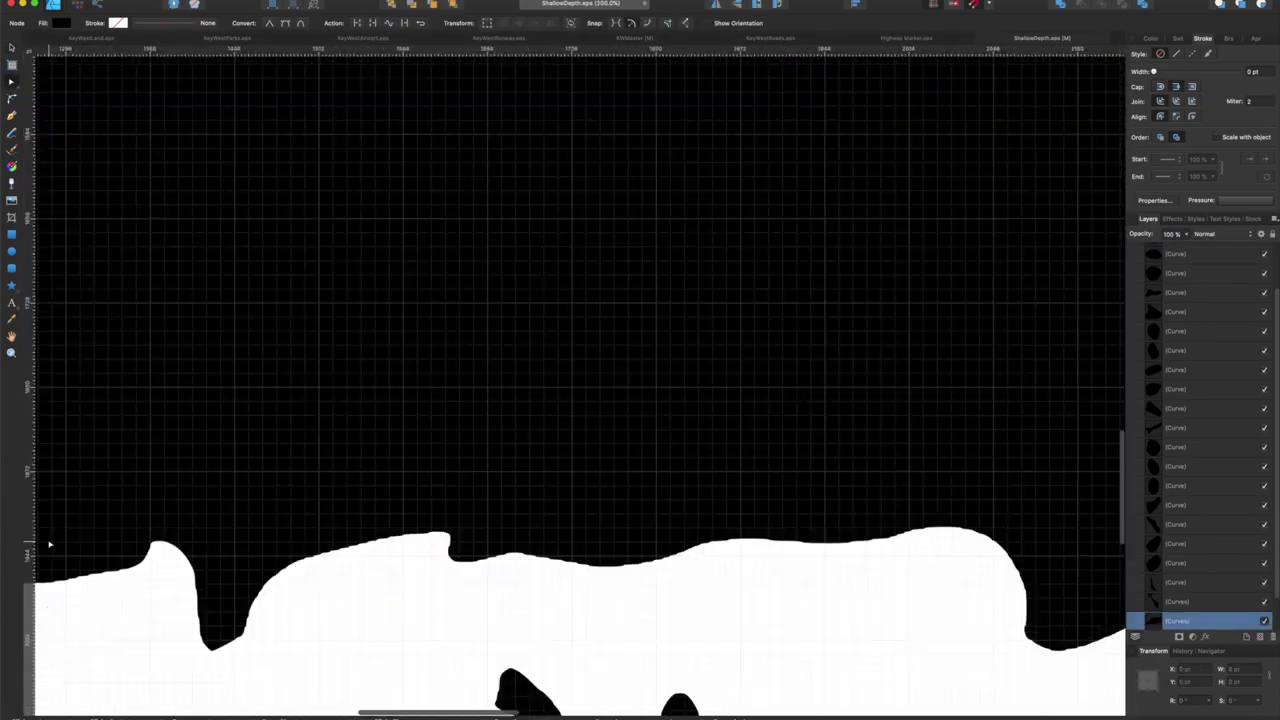
{"action": "scroll", "coordinate": [660, 380], "scroll_direction": "left", "scroll_amount": 10}
{"action": "key", "text": "Delete"}
{"action": "scroll", "coordinate": [661, 379], "scroll_direction": "up", "scroll_amount": 3}
{"action": "scroll", "coordinate": [661, 379], "scroll_direction": "down", "scroll_amount": 5}
Step: Delete the leftover icon nodes and the upper part of the thin contour line from the curve northwest of Key West
{"action": "left_click", "coordinate": [550, 250]}
{"action": "scroll", "coordinate": [397, 289], "scroll_direction": "up", "scroll_amount": 3}
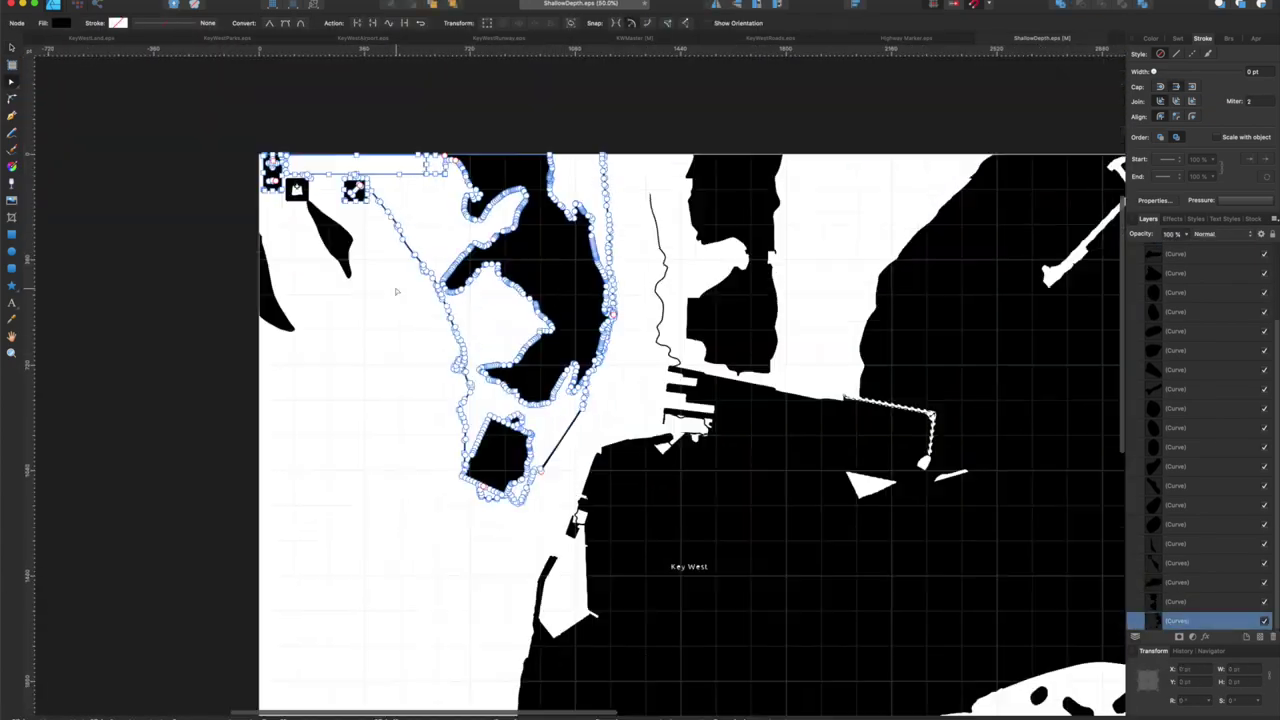
{"action": "left_click_drag", "start_coordinate": [330, 168], "coordinate": [402, 216]}
{"action": "key", "text": "Delete"}
{"action": "left_click_drag", "start_coordinate": [590, 140], "coordinate": [638, 254]}
{"action": "key", "text": "Delete"}
Step: Delete the nodes of the thin contour strip along the east edge of the large dark depth curve northwest of Key West
{"action": "scroll", "coordinate": [637, 254], "scroll_direction": "up", "scroll_amount": 5}
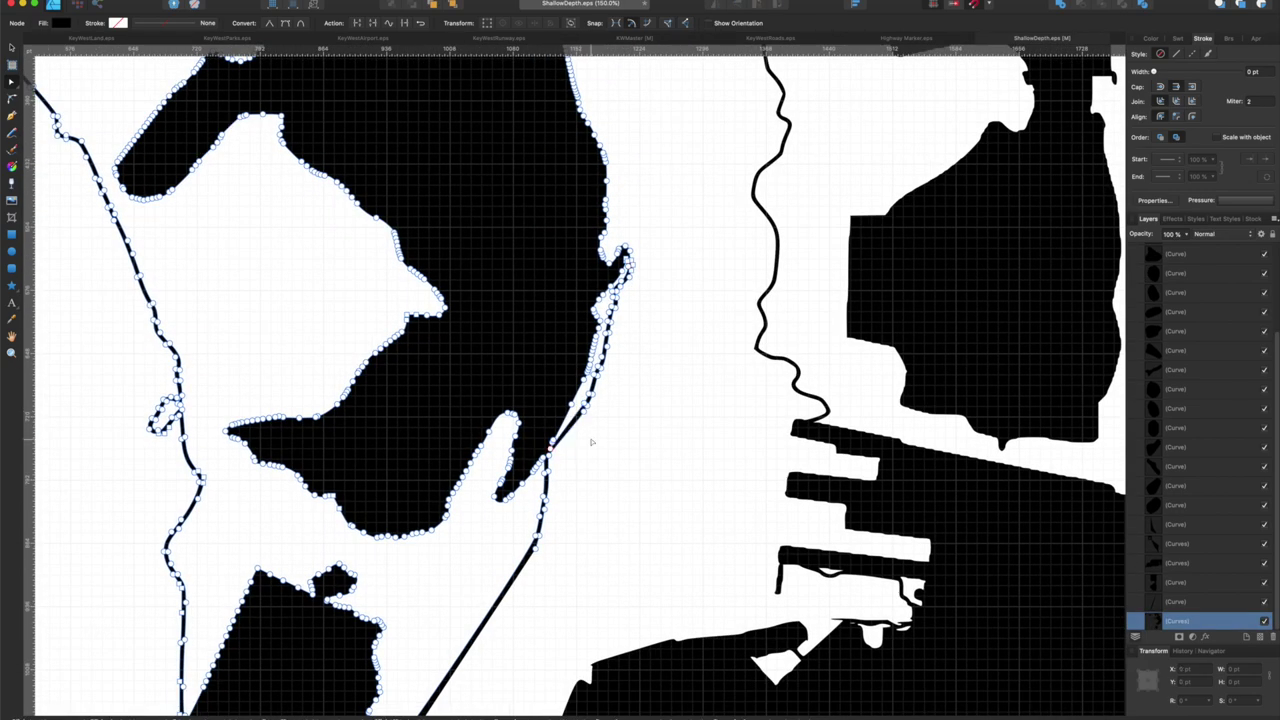
{"action": "scroll", "coordinate": [600, 460], "scroll_direction": "up", "scroll_amount": 5}
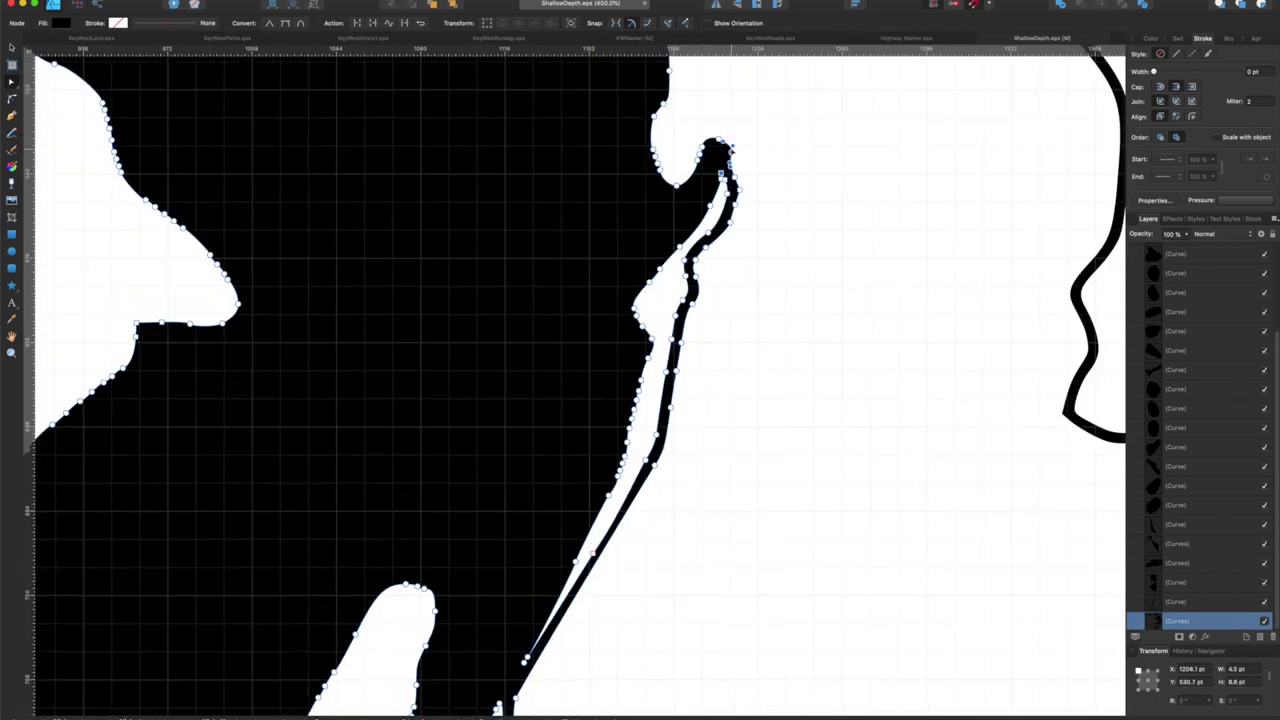
{"action": "left_click", "coordinate": [534, 491]}
{"action": "scroll", "coordinate": [600, 380], "scroll_direction": "up", "scroll_amount": 3}
{"action": "key", "text": "Delete"}
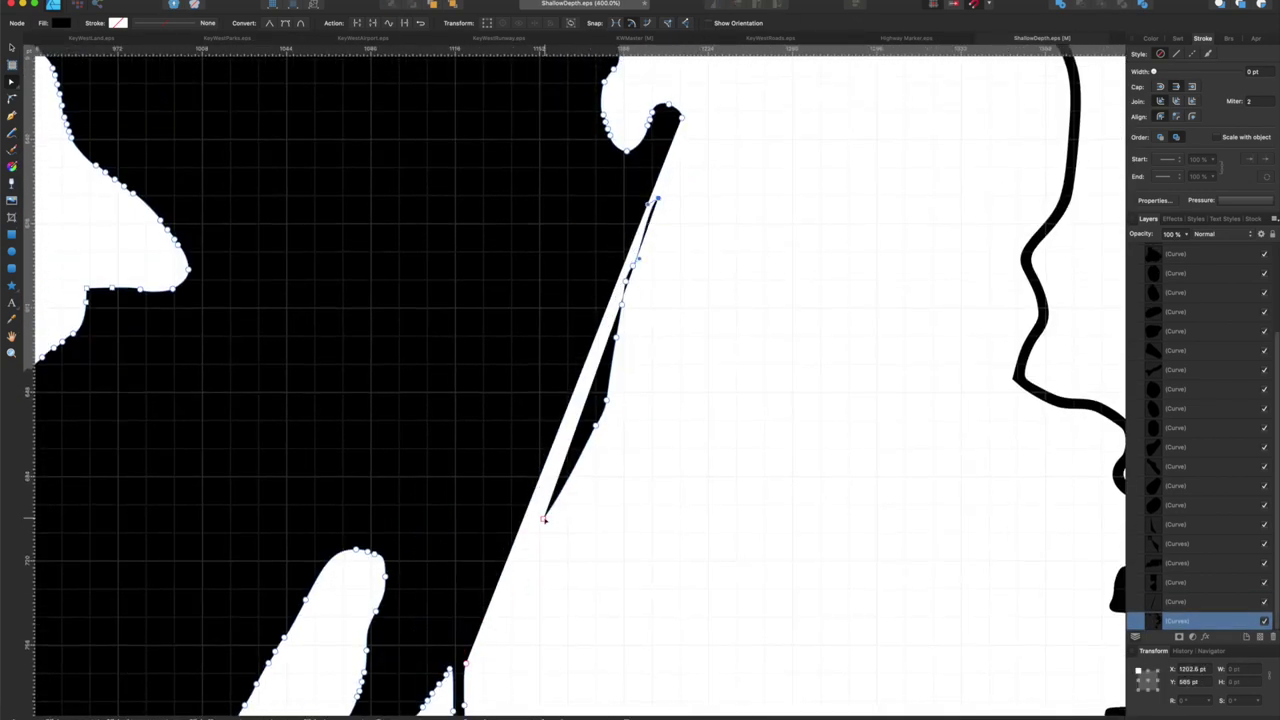
{"action": "key", "text": "Delete"}
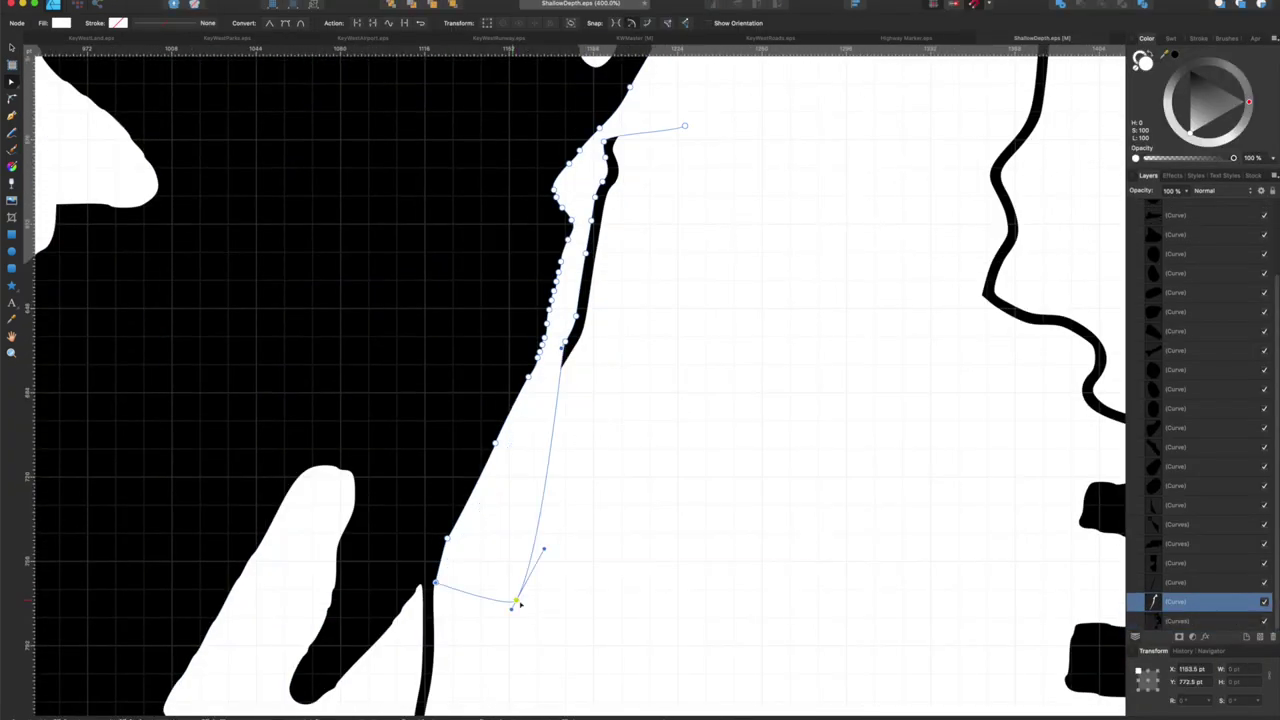
Step: Remove the thin contour lines attached to the block-shaped depth curve west of Key West and close its outline
{"action": "scroll", "coordinate": [651, 244], "scroll_direction": "down", "scroll_amount": 10}
{"action": "scroll", "coordinate": [529, 86], "scroll_direction": "up", "scroll_amount": 4}
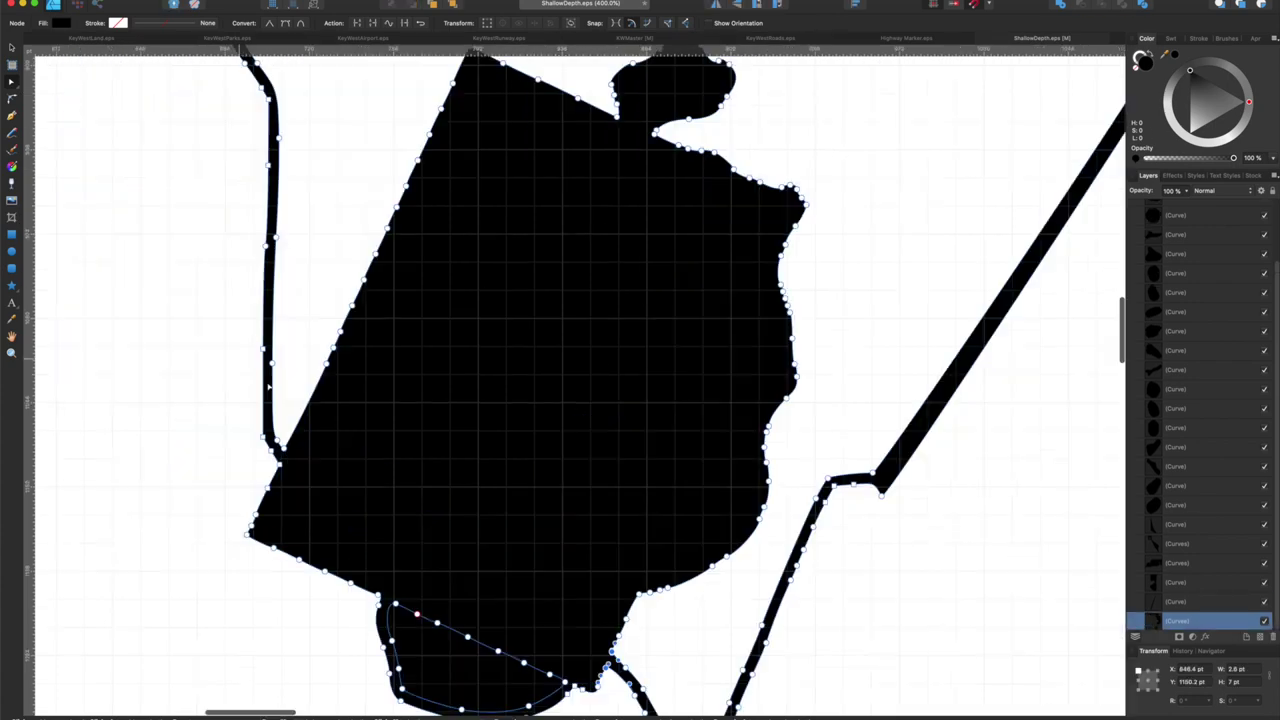
{"action": "left_click", "coordinate": [337, 358]}
{"action": "scroll", "coordinate": [633, 492], "scroll_direction": "down", "scroll_amount": 4}
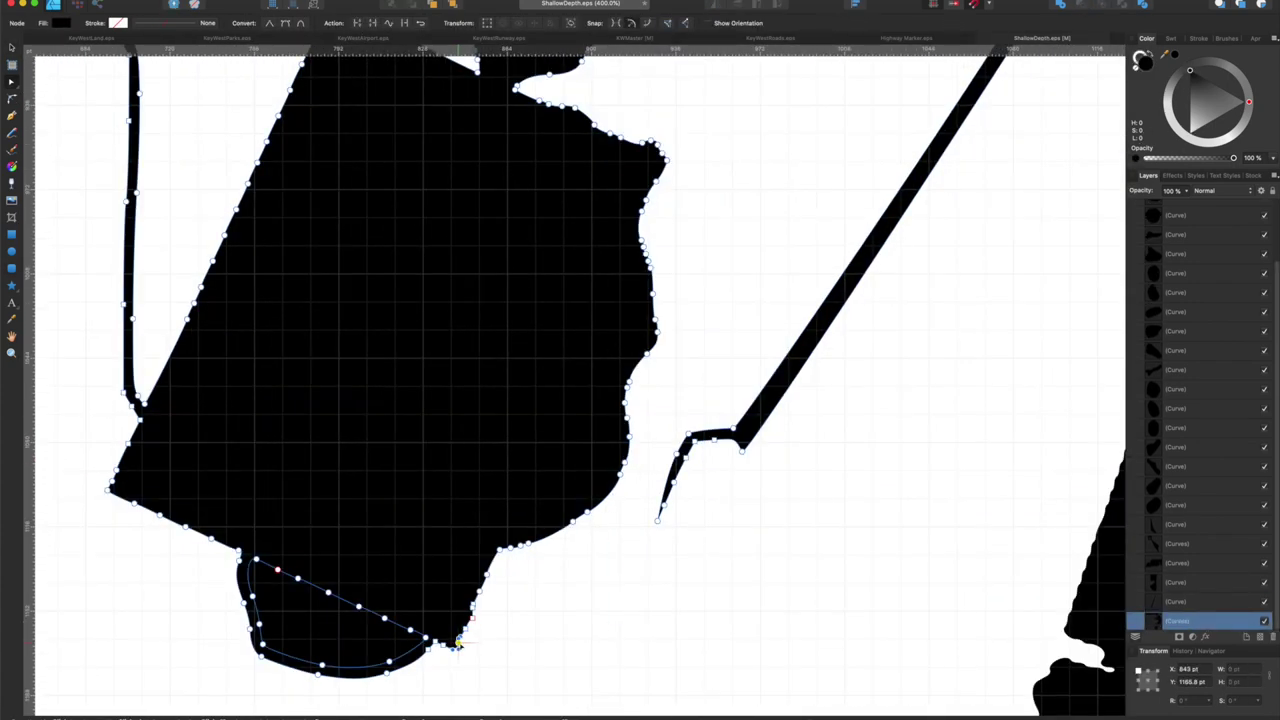
{"action": "left_click", "coordinate": [12, 268]}
{"action": "left_click_drag", "start_coordinate": [597, 303], "coordinate": [622, 309]}
{"action": "left_click", "coordinate": [12, 268]}
{"action": "left_click_drag", "start_coordinate": [333, 402], "coordinate": [359, 408]}
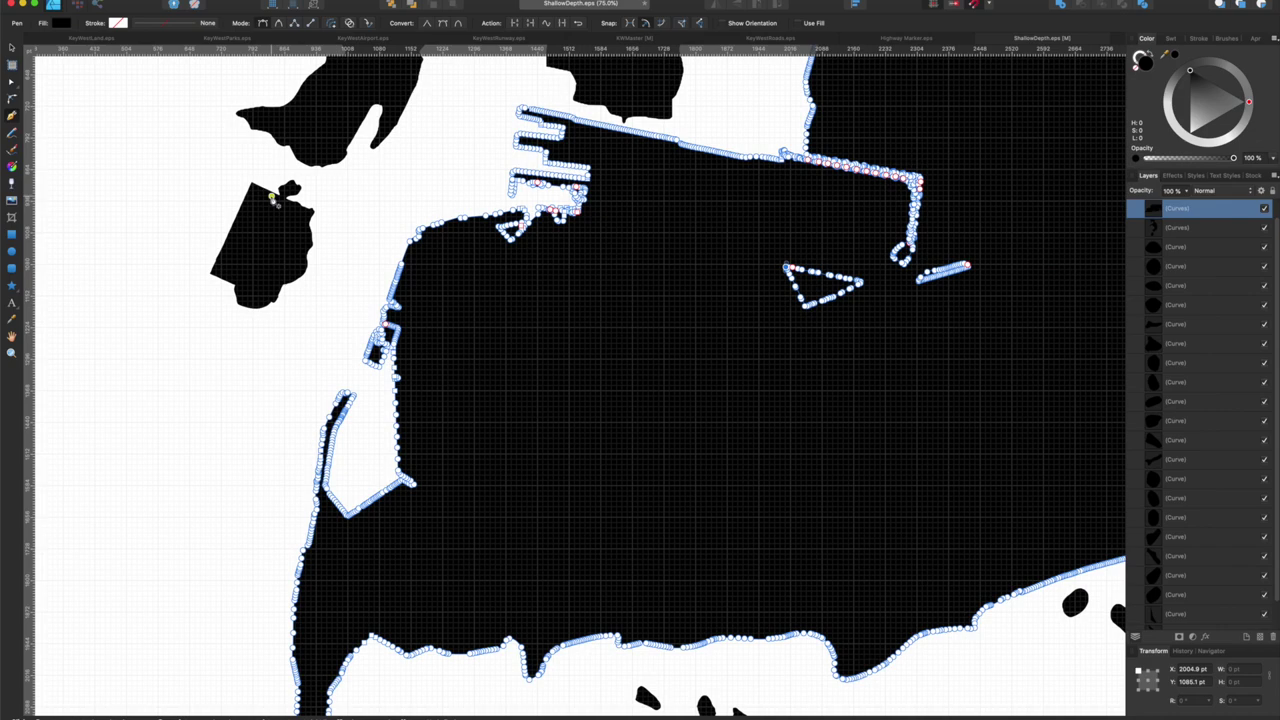
Step: Delete the jagged nodes along the angled white breakwater north of Key West to give it straight edges
{"action": "left_click", "coordinate": [205, 0]}
{"action": "mouse_move", "coordinate": [249, 153]}
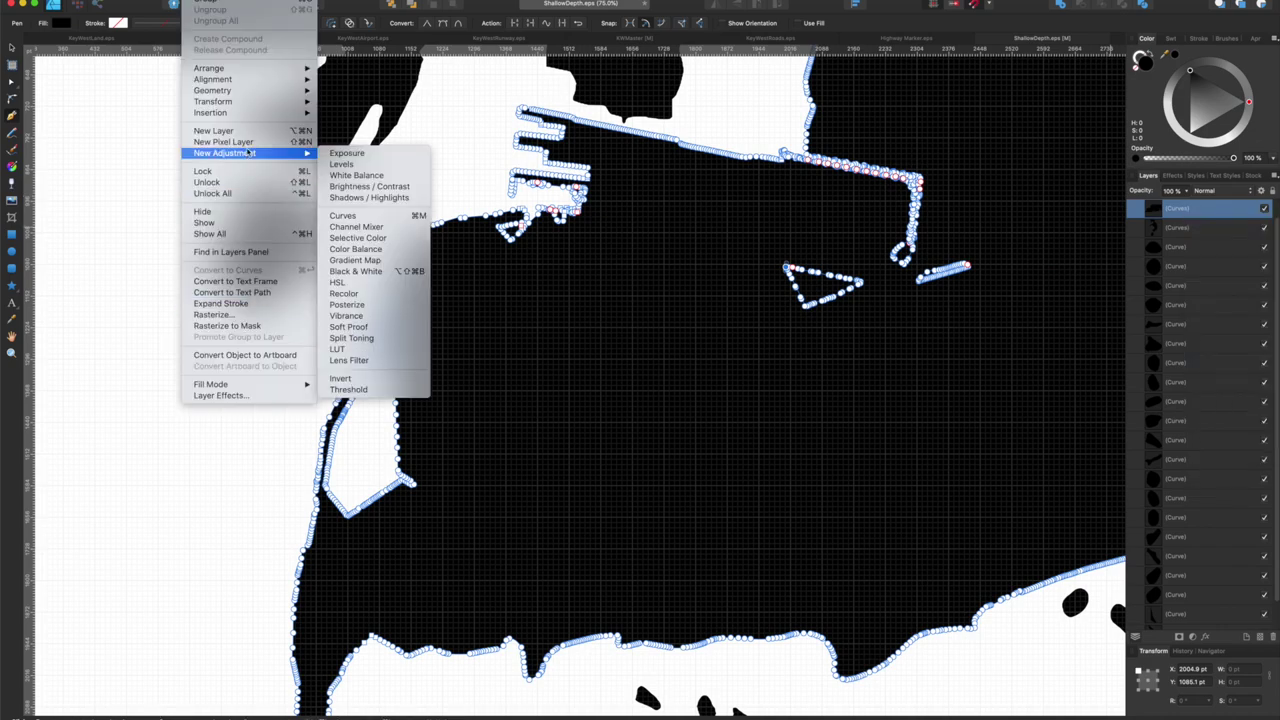
{"action": "left_click", "coordinate": [943, 272]}
{"action": "scroll", "coordinate": [907, 188], "scroll_direction": "up", "scroll_amount": 3}
{"action": "left_click", "coordinate": [925, 194]}
{"action": "key", "text": "Delete"}
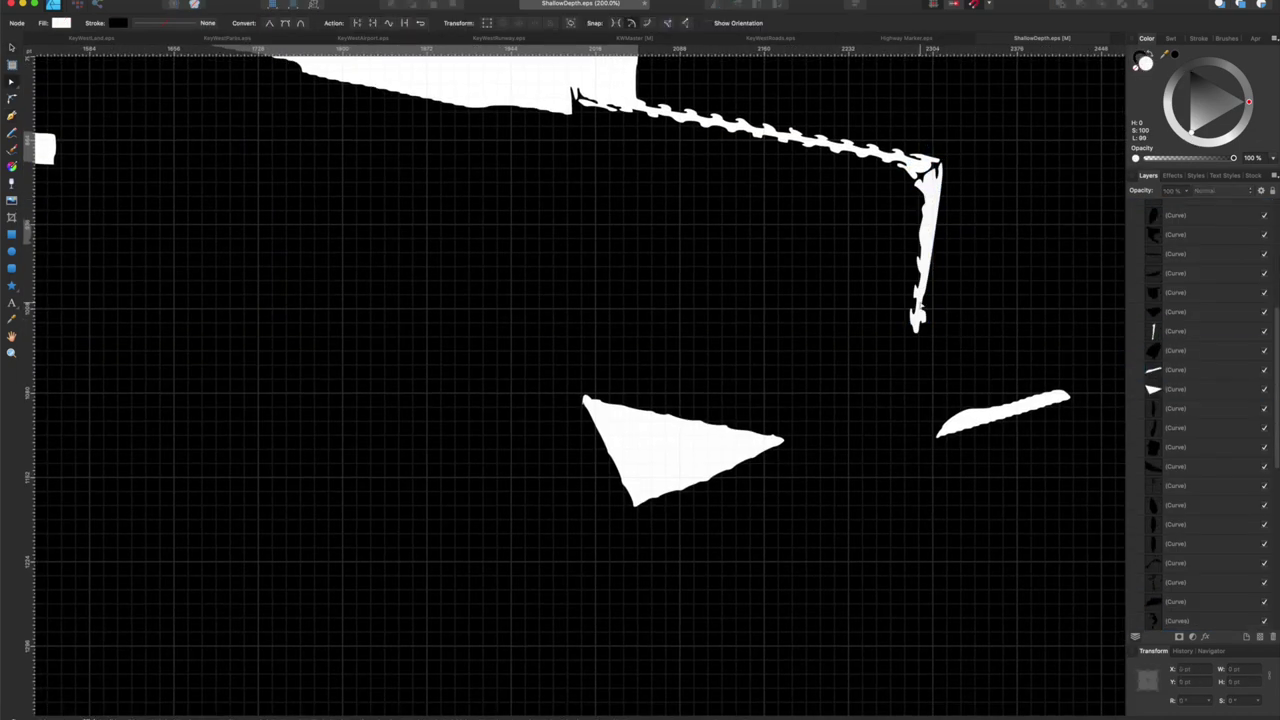
{"action": "left_click", "coordinate": [928, 200]}
{"action": "key", "text": "Delete"}
{"action": "left_click", "coordinate": [946, 180]}
{"action": "left_click_drag", "start_coordinate": [652, 88], "coordinate": [946, 180]}
{"action": "key", "text": "Delete"}
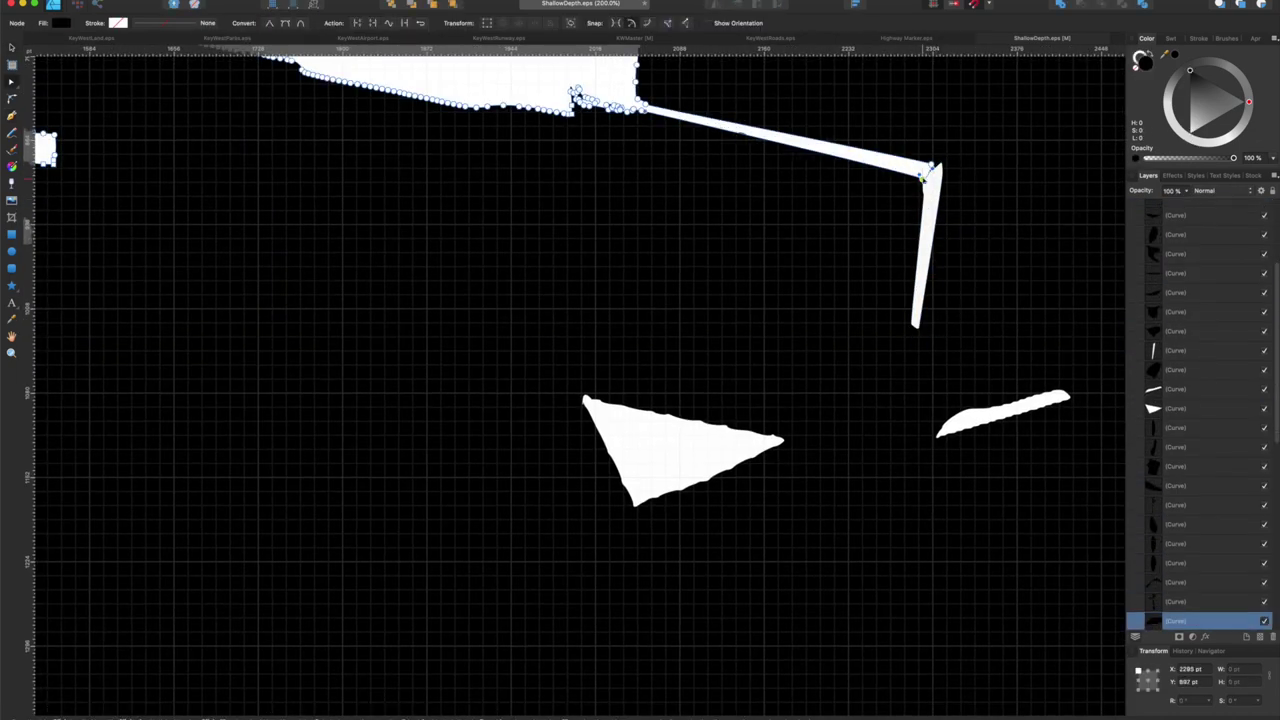
Step: Clean up the remaining jagged slivers where the breakwater meets the large white area to its northwest
{"action": "left_click", "coordinate": [932, 188]}
{"action": "key", "text": "v"}
{"action": "key", "text": "a"}
{"action": "left_click", "coordinate": [900, 165]}
{"action": "scroll", "coordinate": [854, 291], "scroll_direction": "up", "scroll_amount": 3}
{"action": "left_click", "coordinate": [569, 236]}
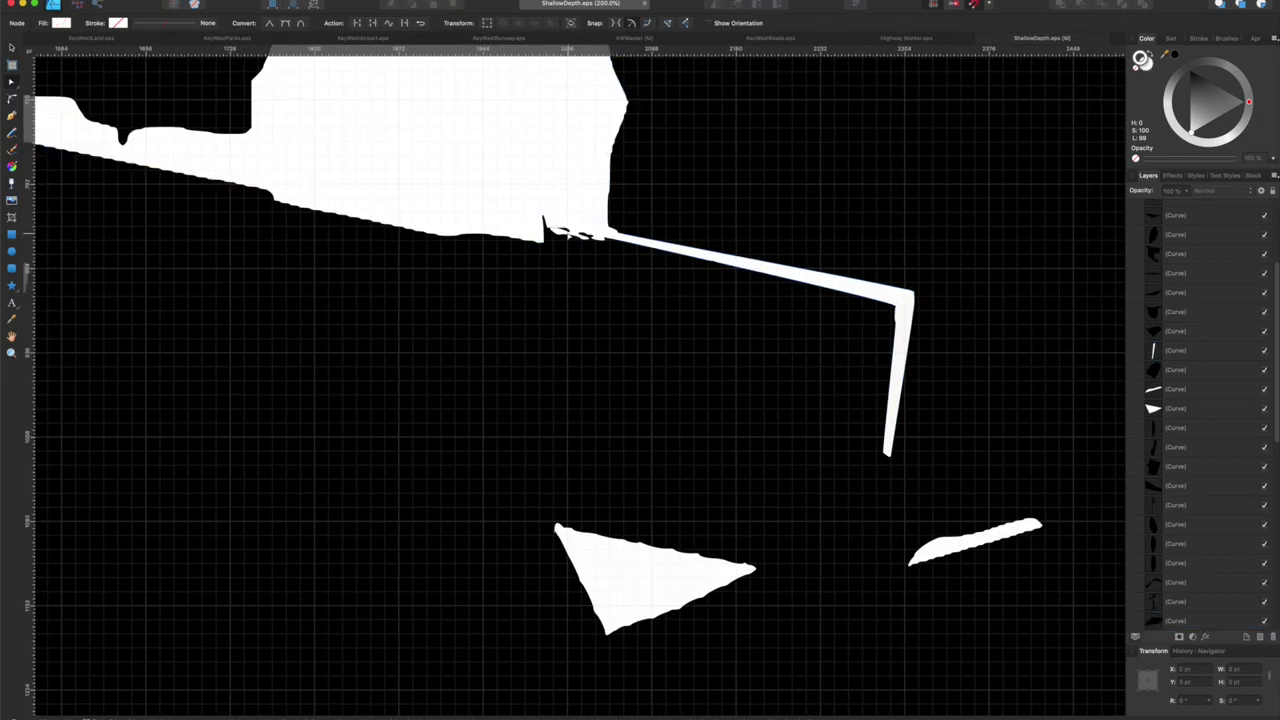
{"action": "left_click", "coordinate": [569, 236]}
{"action": "scroll", "coordinate": [866, 229], "scroll_direction": "down", "scroll_amount": 3}
{"action": "left_click", "coordinate": [882, 260]}
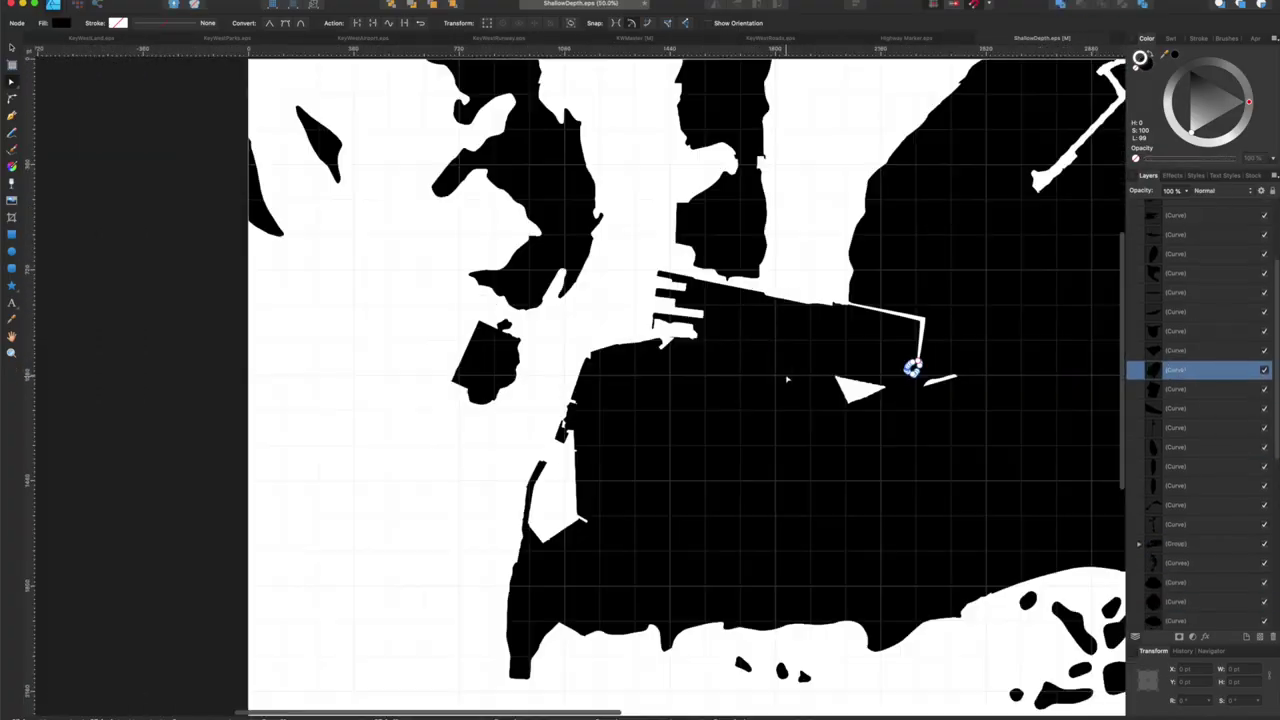
Step: Fill the small curve at the breakwater's tip white and move it into the group with the neighbouring white shapes
{"action": "key", "text": "super+plus"}
{"action": "key", "text": "super+plus"}
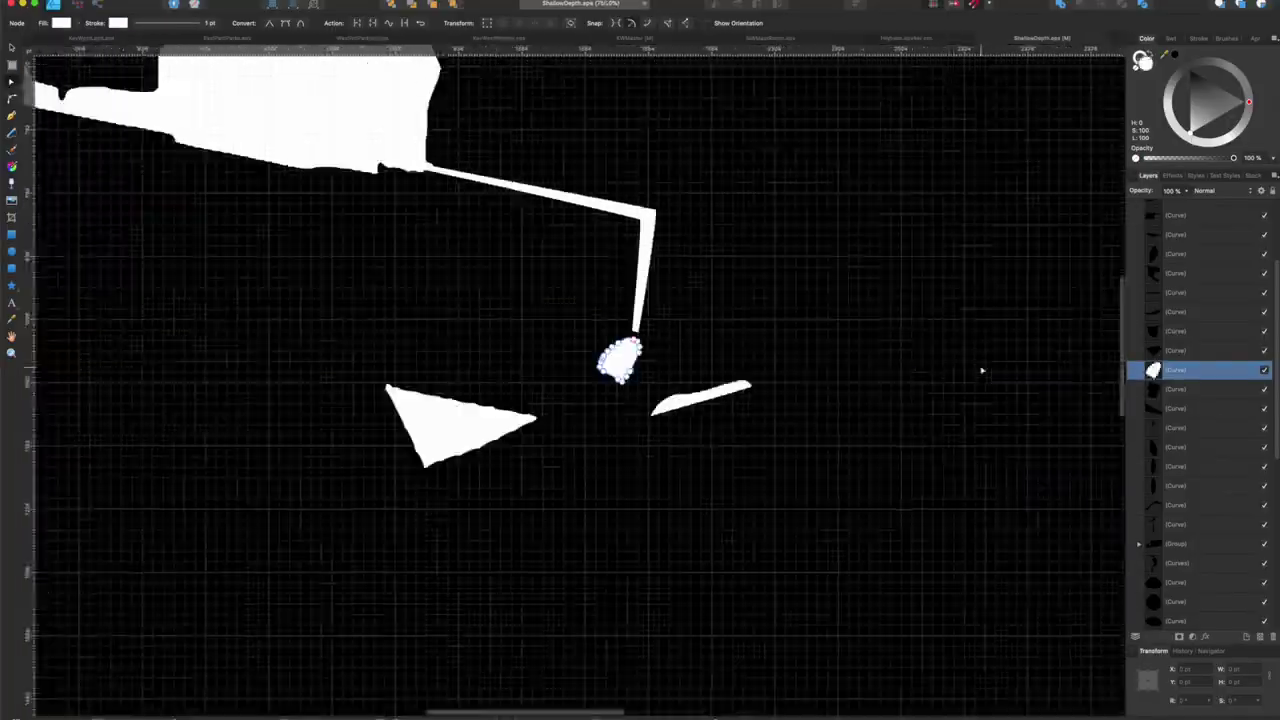
{"action": "key", "text": "super+plus"}
{"action": "key", "text": "super+plus"}
{"action": "left_click", "coordinate": [1138, 544]}
{"action": "left_click", "coordinate": [1160, 602]}
{"action": "left_click", "coordinate": [1155, 370]}
{"action": "left_click", "coordinate": [1153, 544]}
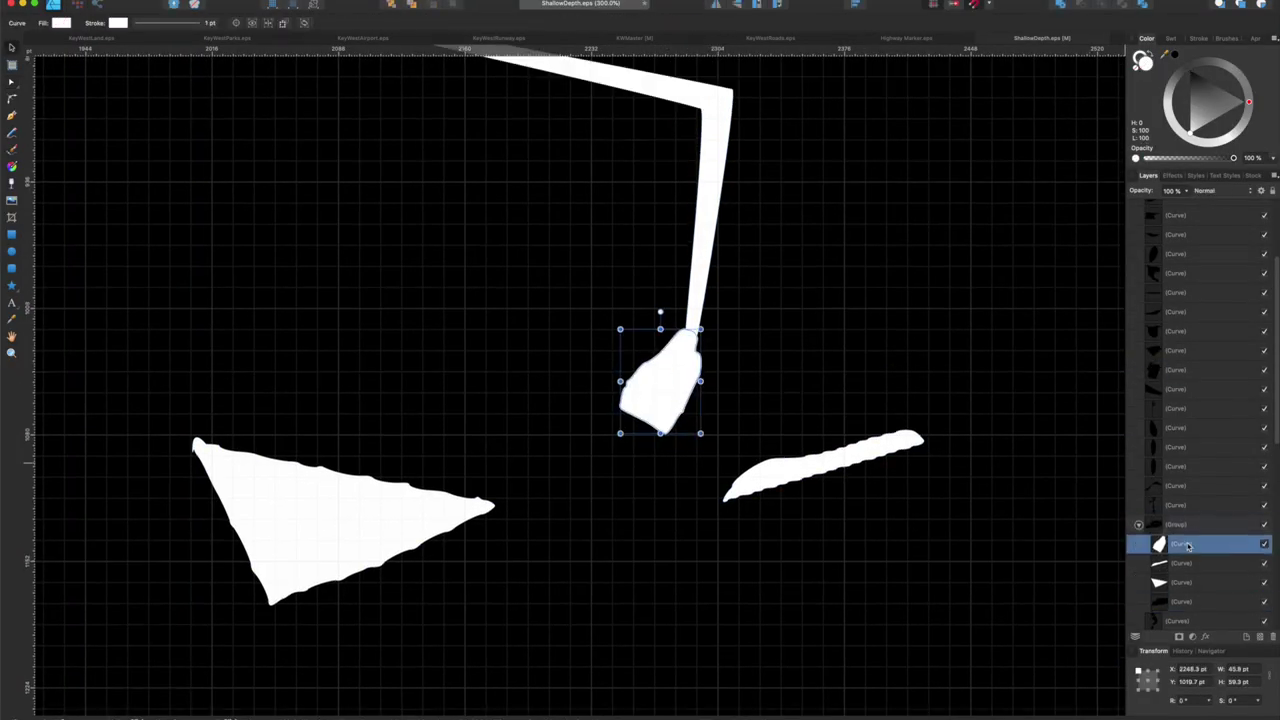
Step: Clean up the nodes of the white pier-shaped curve near the map's east edge
{"action": "scroll", "coordinate": [714, 329], "scroll_direction": "right", "scroll_amount": 2}
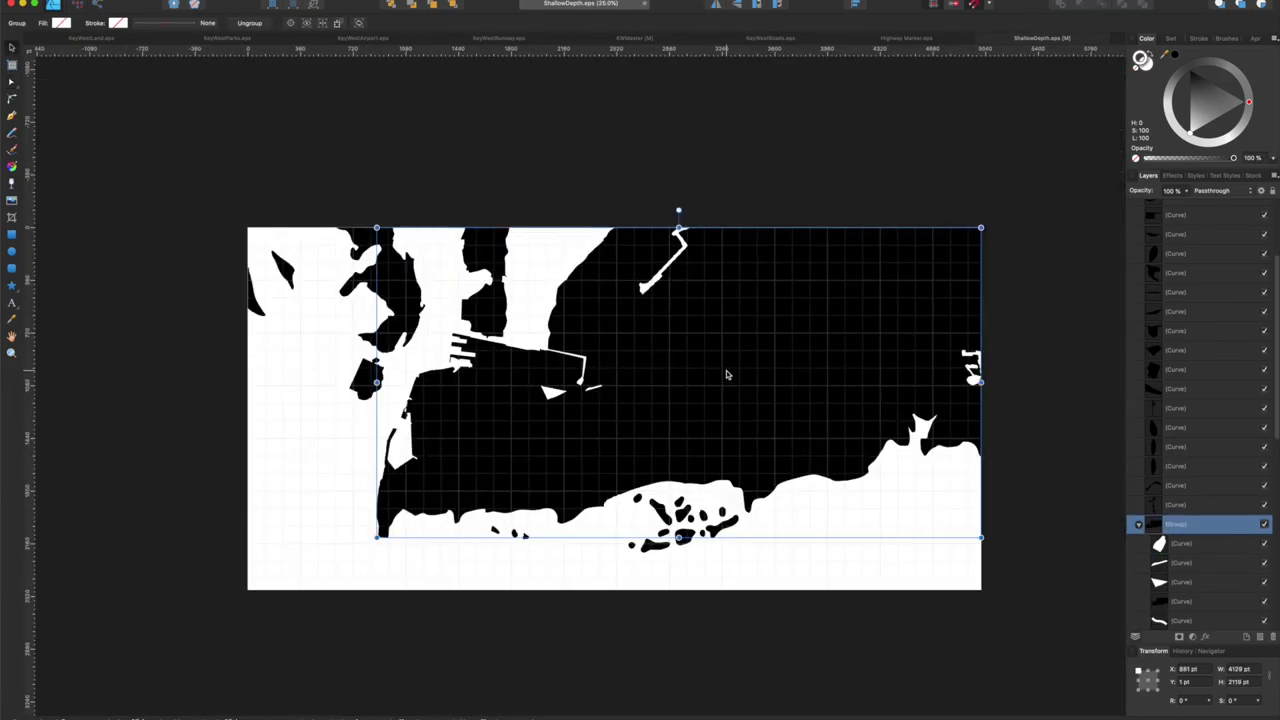
{"action": "left_click_drag", "start_coordinate": [1029, 514], "coordinate": [849, 309]}
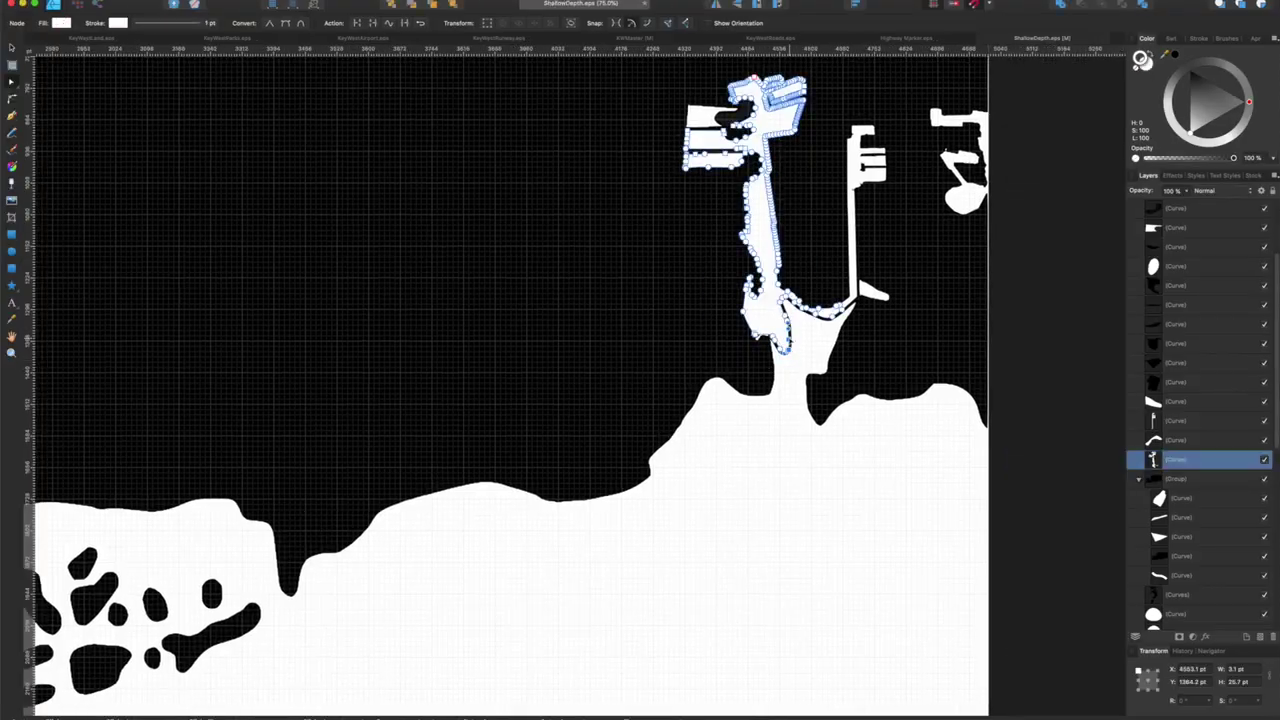
{"action": "left_click", "coordinate": [1138, 447]}
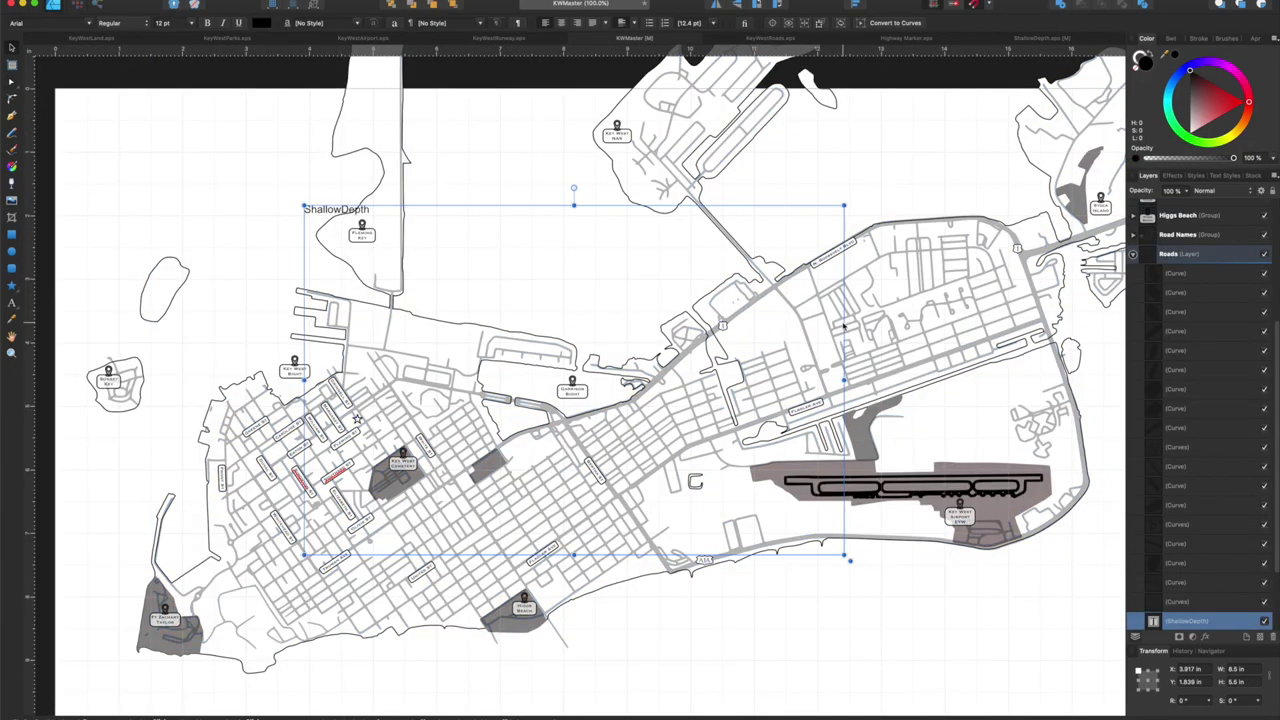
Step: Paste the traced shapes into KWMaster as the ShallowDepth layer and scale it to about 25.16 × 11.22 in
{"action": "key", "text": "super+v"}
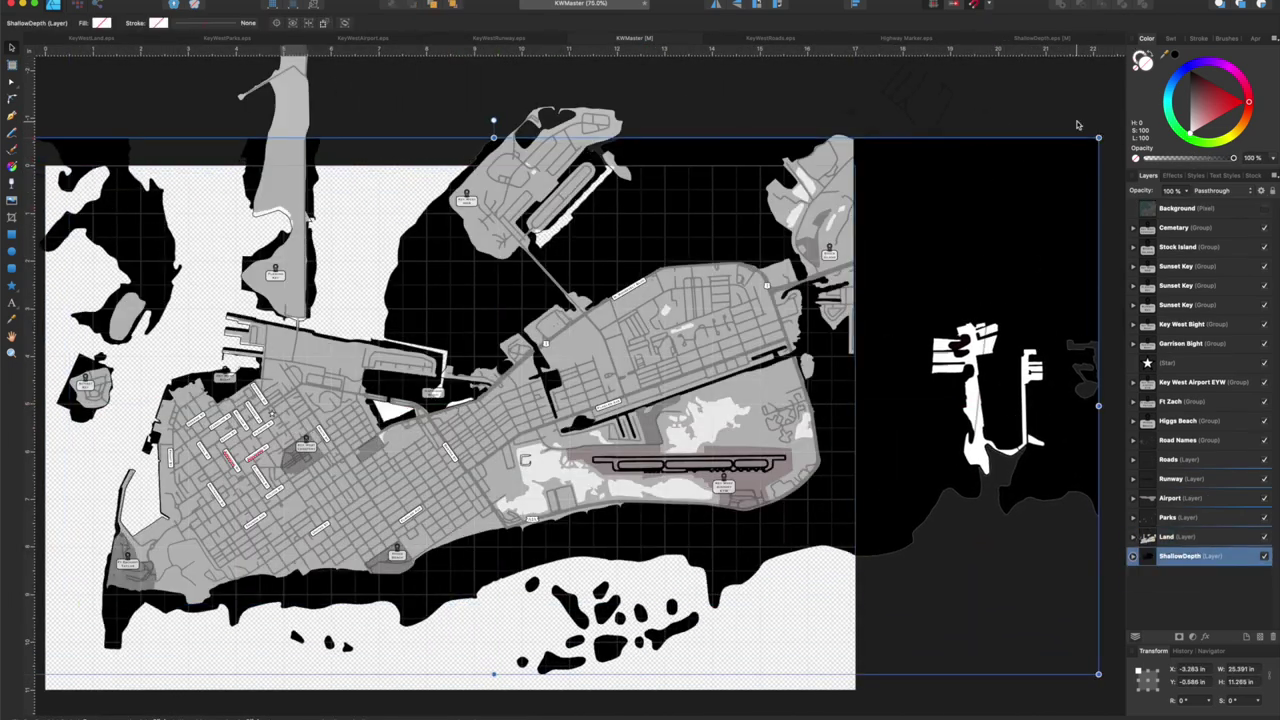
{"action": "left_click_drag", "start_coordinate": [1098, 138], "coordinate": [1088, 143]}
{"action": "scroll", "coordinate": [63, 157], "scroll_direction": "left", "scroll_amount": 2}
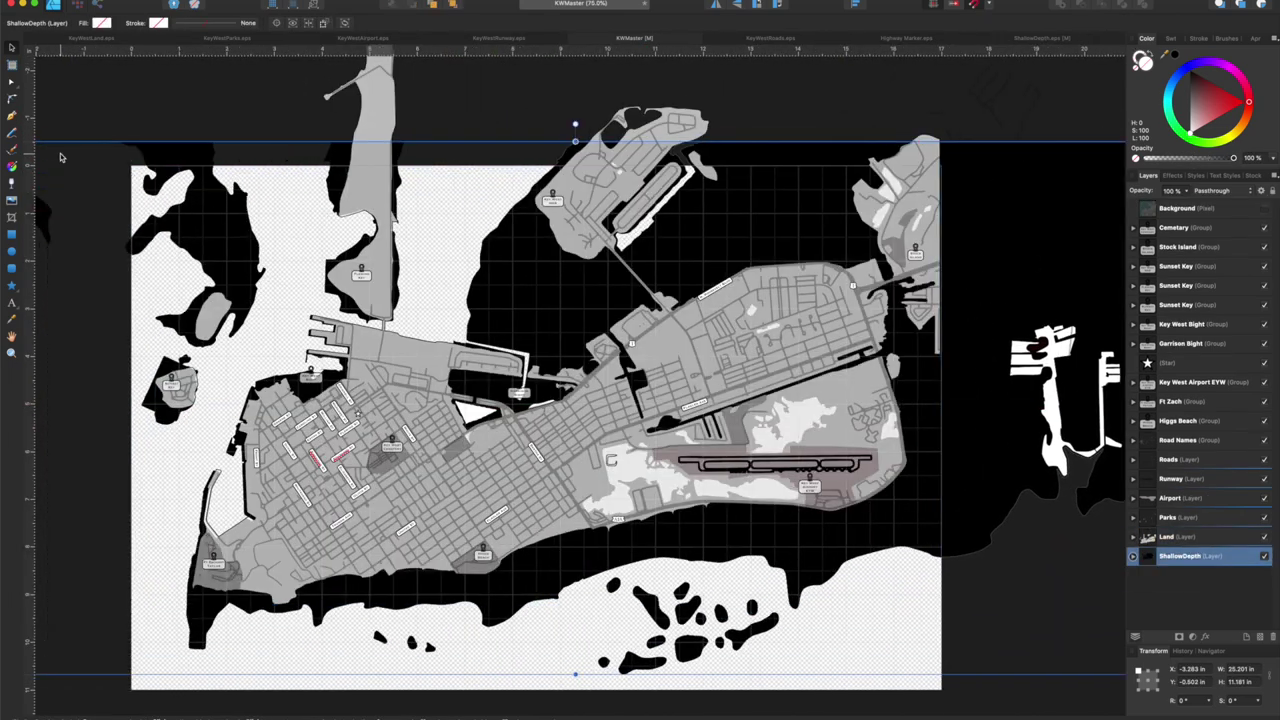
{"action": "left_click_drag", "start_coordinate": [575, 143], "coordinate": [575, 129]}
{"action": "scroll", "coordinate": [575, 137], "scroll_direction": "down", "scroll_amount": 1}
{"action": "scroll", "coordinate": [42, 397], "scroll_direction": "left", "scroll_amount": 2}
{"action": "left_click_drag", "start_coordinate": [41, 397], "coordinate": [64, 397]}
{"action": "scroll", "coordinate": [42, 397], "scroll_direction": "left", "scroll_amount": 1}
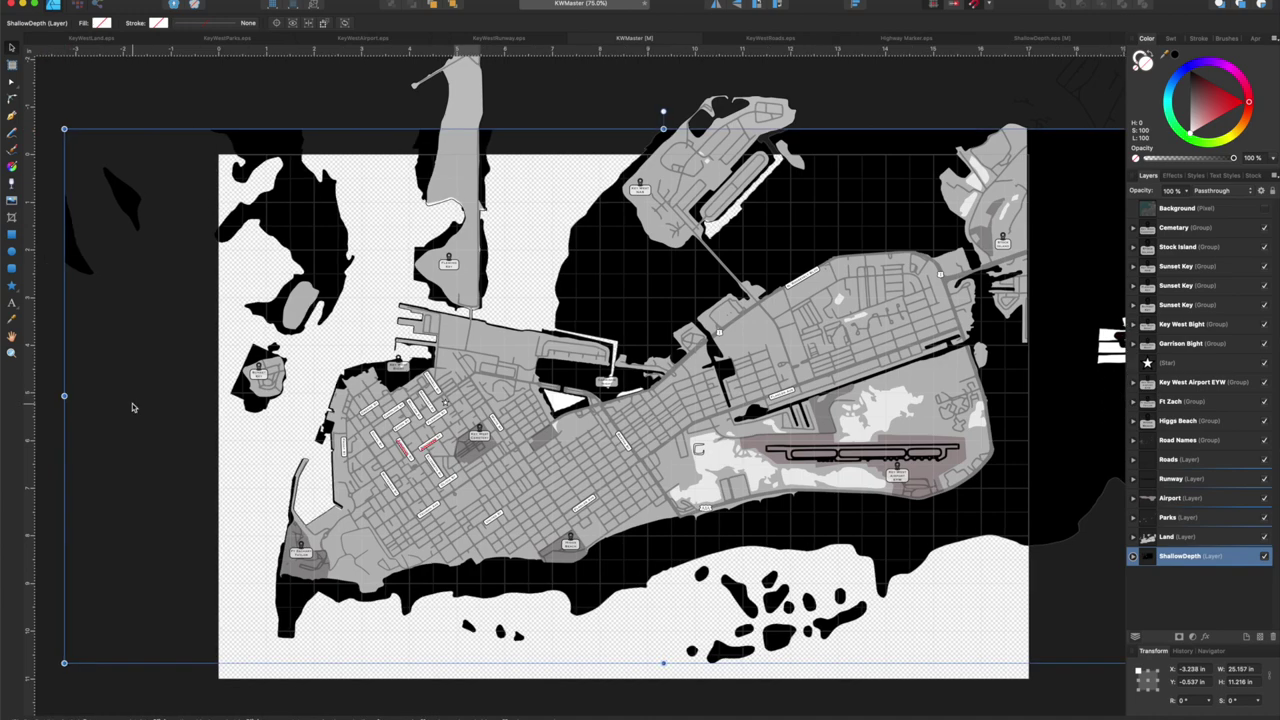
Step: Fine-tune the ShallowDepth layer to about 24.95 × 10.95 in so its shapes line up with the land
{"action": "scroll", "coordinate": [131, 406], "scroll_direction": "right", "scroll_amount": 3}
{"action": "left_click_drag", "start_coordinate": [1107, 397], "coordinate": [1104, 397]}
{"action": "scroll", "coordinate": [1104, 397], "scroll_direction": "left", "scroll_amount": 2}
{"action": "left_click_drag", "start_coordinate": [613, 128], "coordinate": [613, 133]}
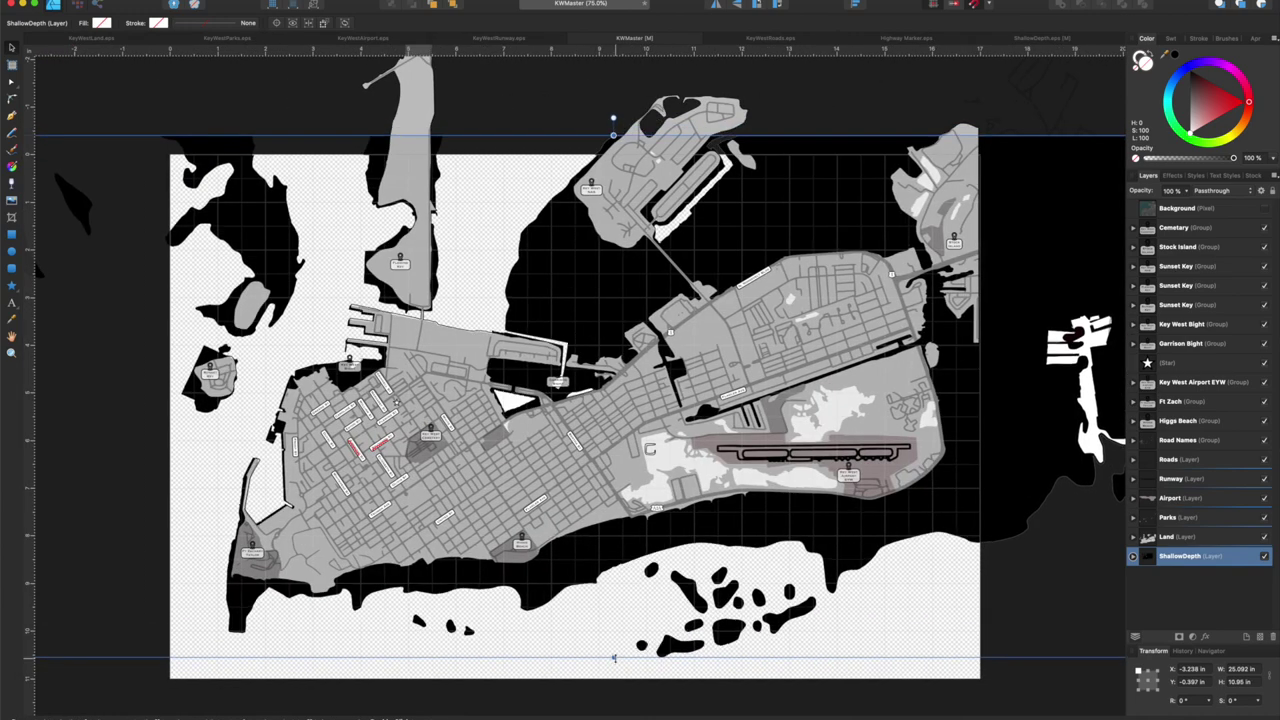
{"action": "scroll", "coordinate": [683, 462], "scroll_direction": "right", "scroll_amount": 10}
{"action": "scroll", "coordinate": [683, 462], "scroll_direction": "left", "scroll_amount": 8}
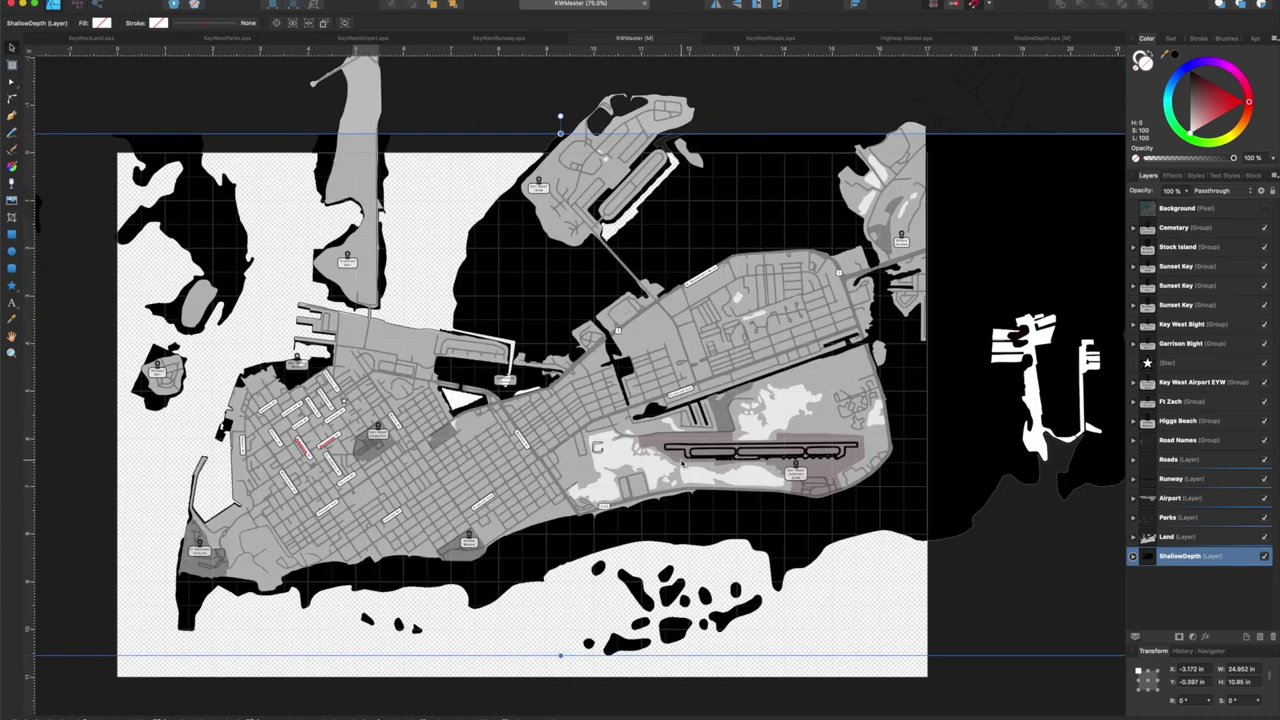
{"action": "scroll", "coordinate": [682, 462], "scroll_direction": "left", "scroll_amount": 4}
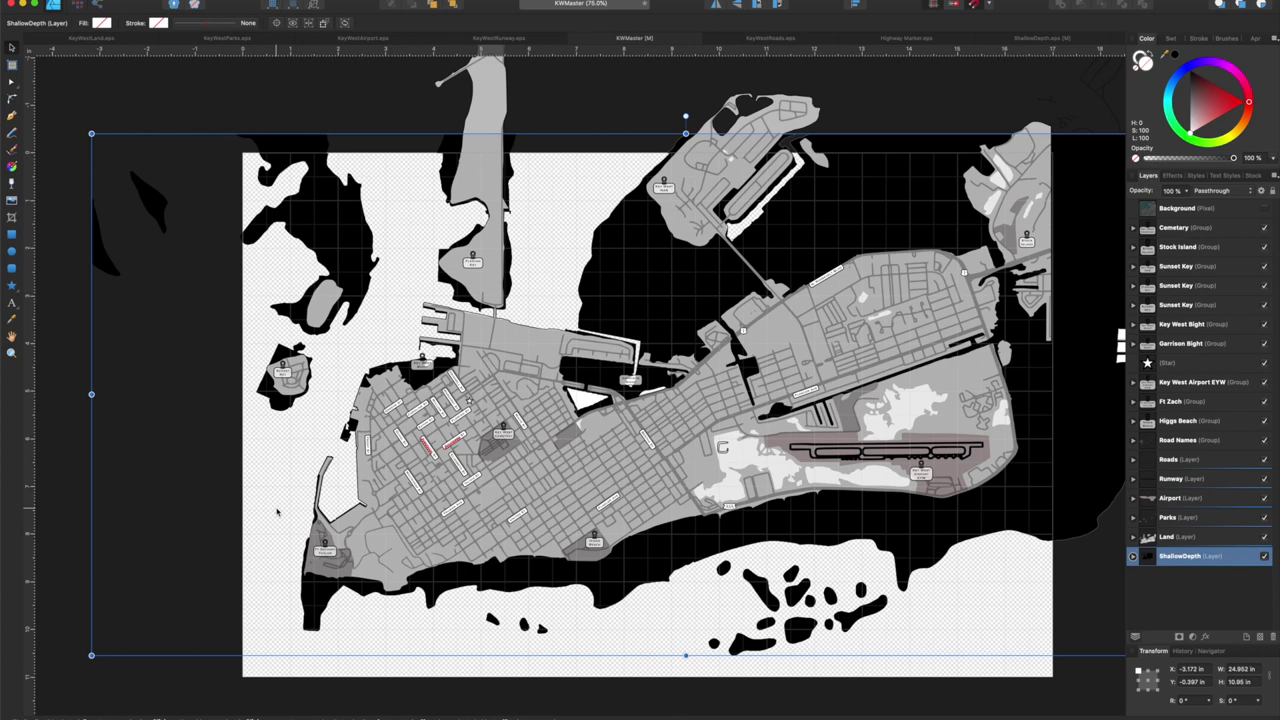
Step: Expand the ShallowDepth layer to reach its curves and adjust their fill colour
{"action": "double_click", "coordinate": [1180, 557]}
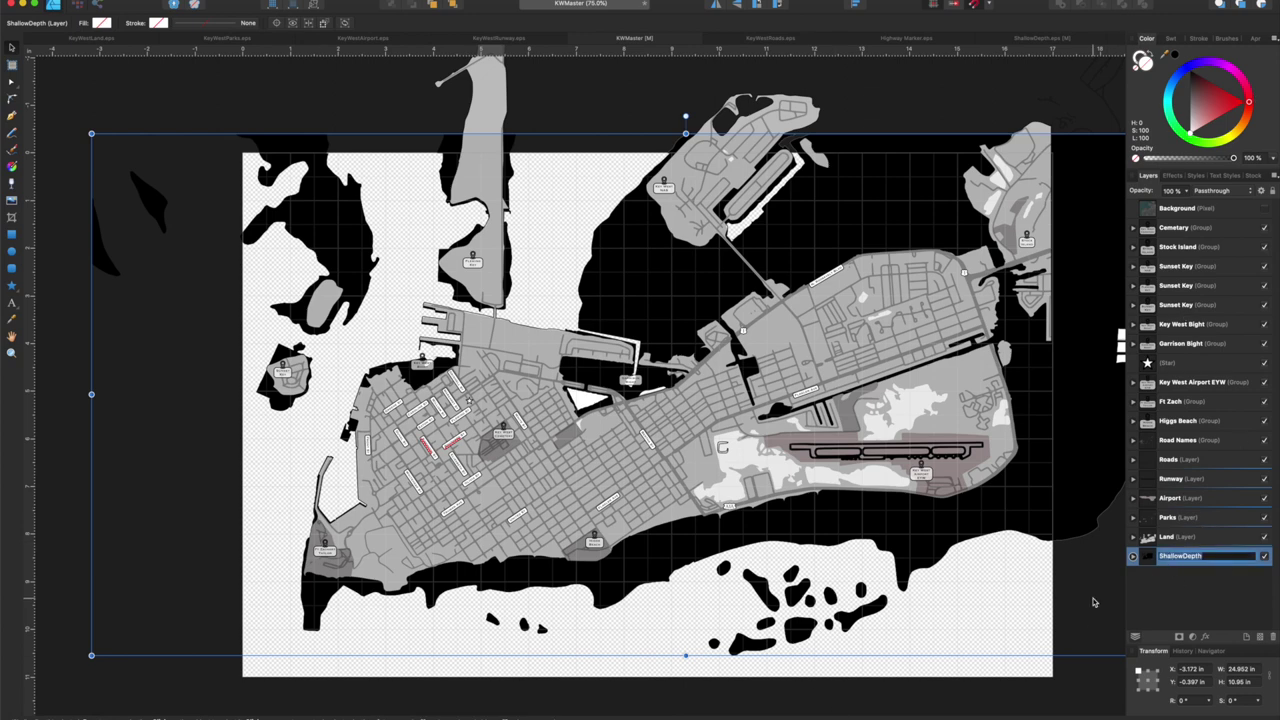
{"action": "left_click", "coordinate": [1133, 556]}
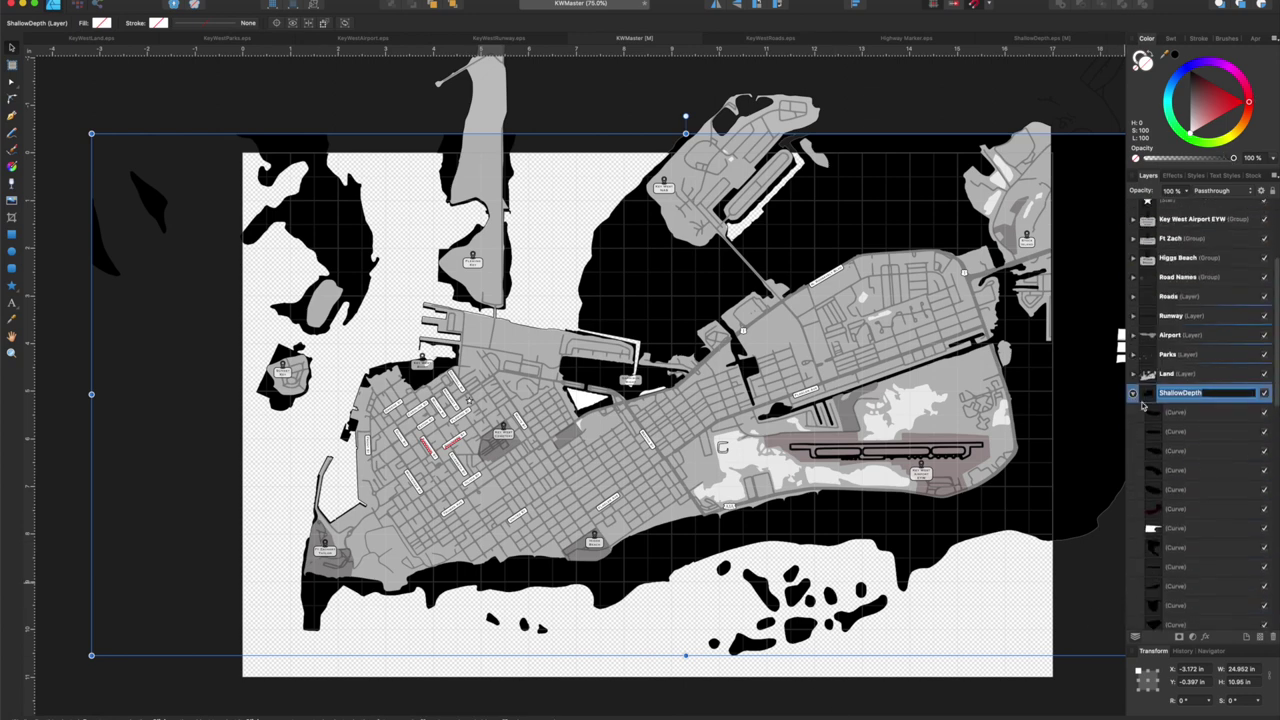
{"action": "left_click_drag", "start_coordinate": [1233, 158], "coordinate": [1191, 164]}
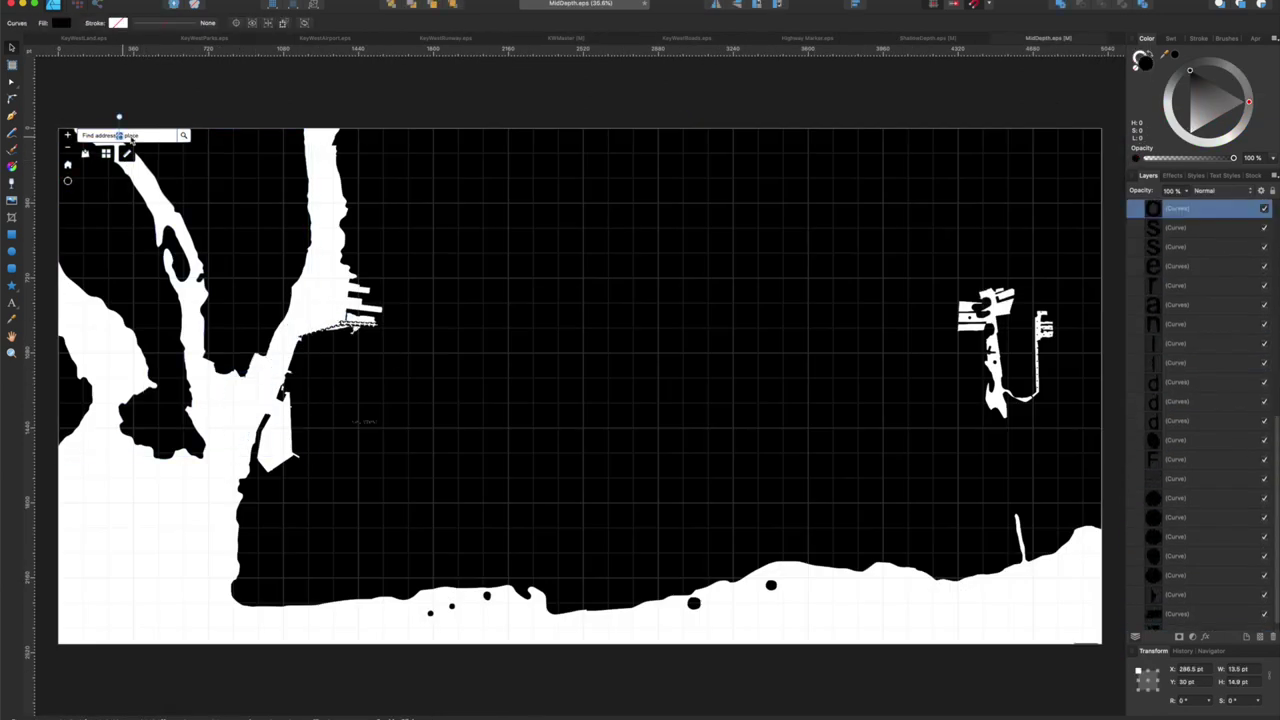
Step: In MidDepth.eps, delete the jagged nodes along the shoreline below the docks northwest of Key West
{"action": "scroll", "coordinate": [400, 322], "scroll_direction": "up", "scroll_amount": 5}
{"action": "key", "text": "a"}
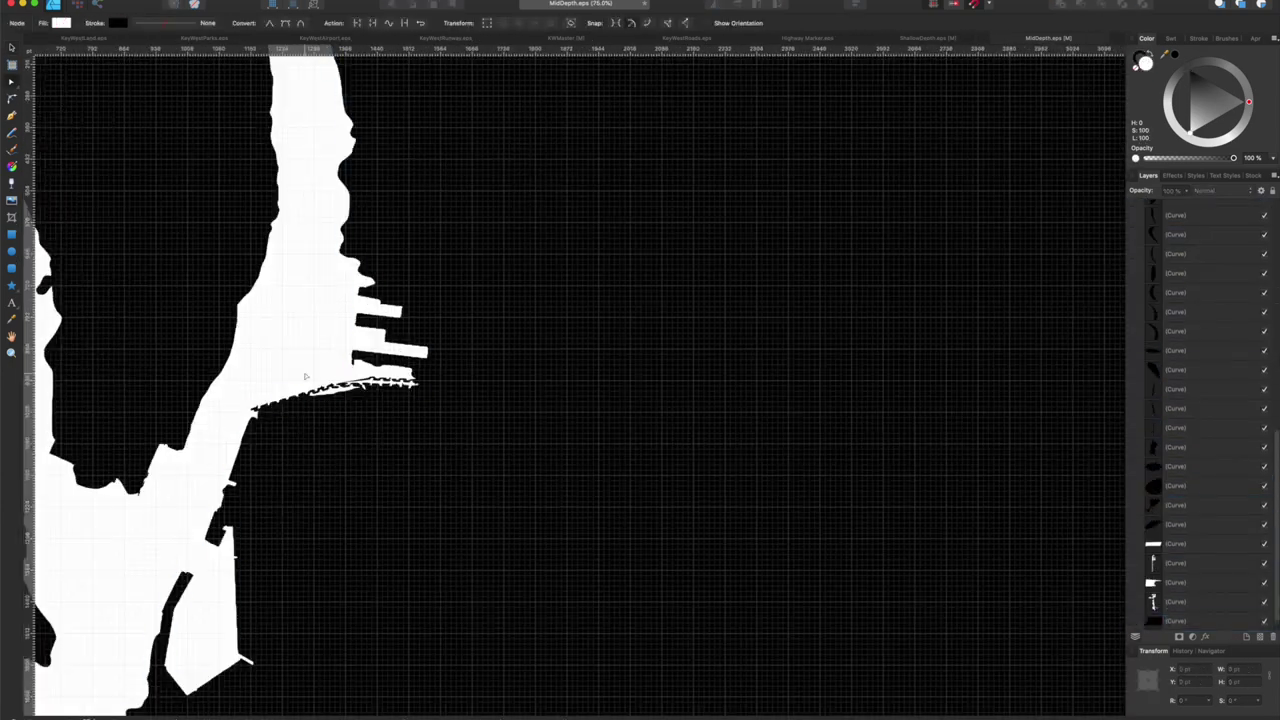
{"action": "scroll", "coordinate": [613, 370], "scroll_direction": "up", "scroll_amount": 5}
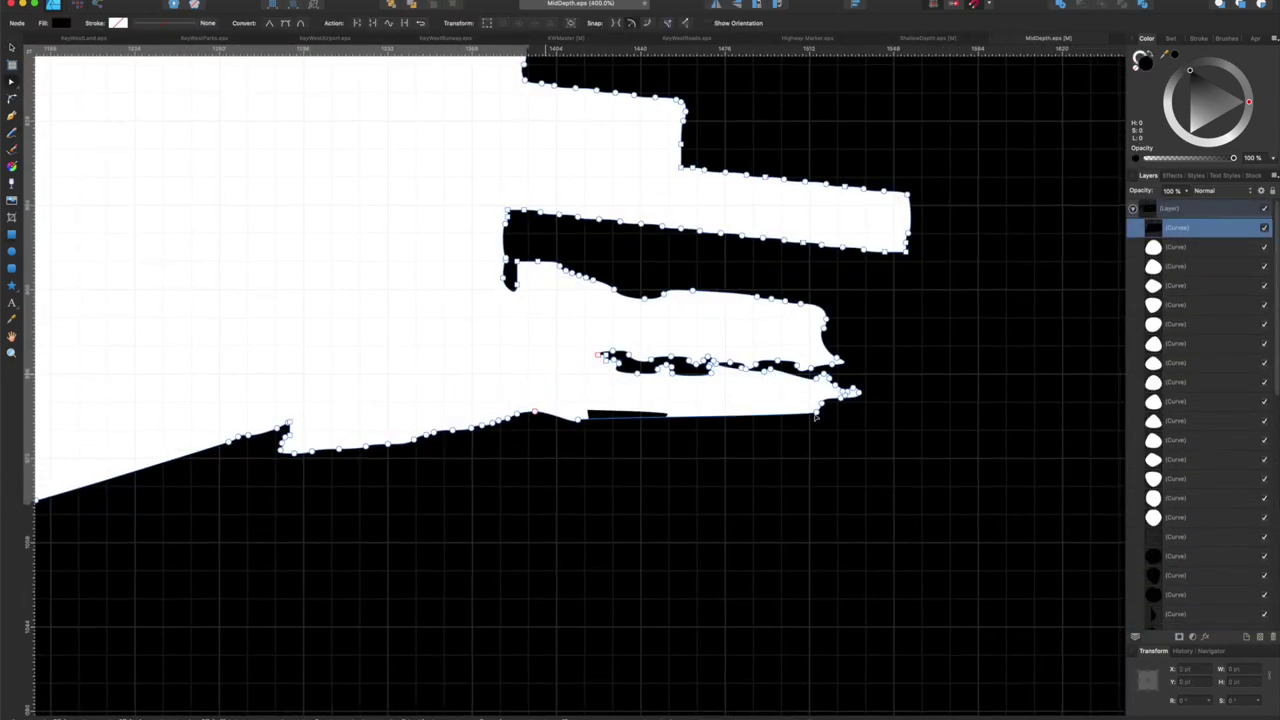
{"action": "left_click", "coordinate": [330, 484]}
{"action": "key", "text": "ctrl+0"}
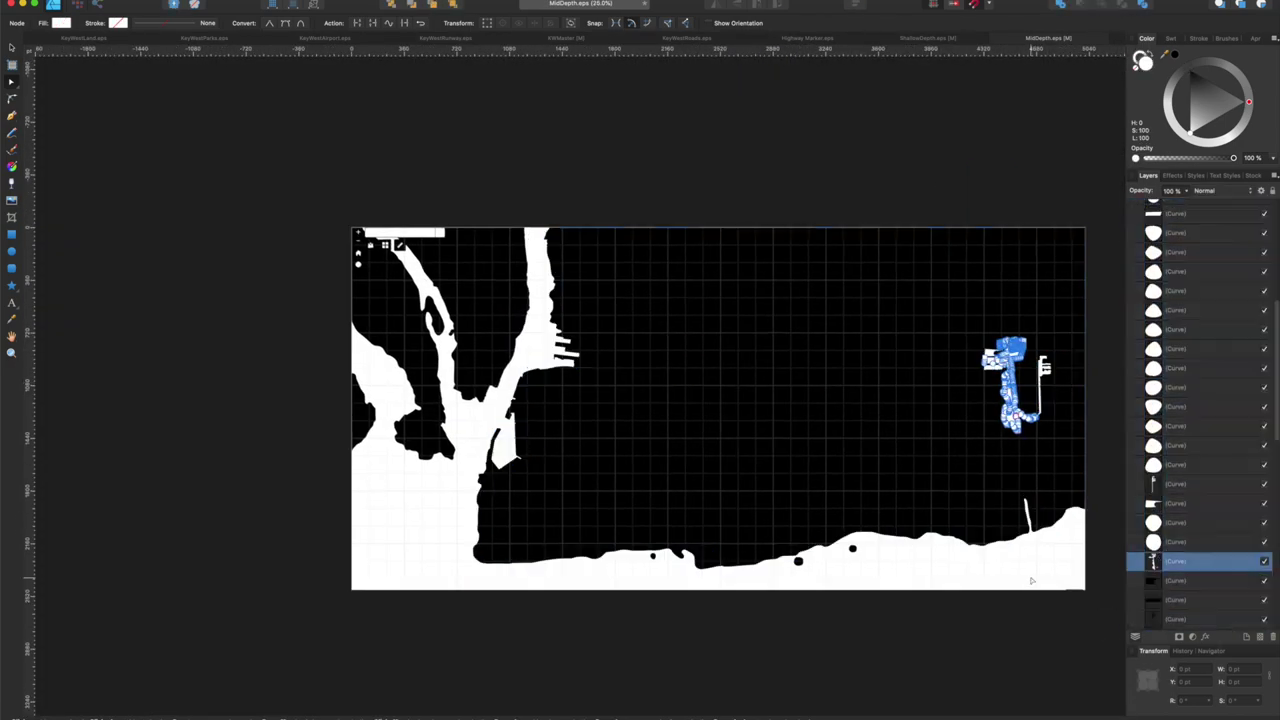
Step: Delete the small white curves and other unneeded leftover curves from the MidDepth.eps trace
{"action": "left_click", "coordinate": [1186, 567], "text": "shift"}
{"action": "key", "text": "Delete"}
{"action": "left_click", "coordinate": [1175, 266]}
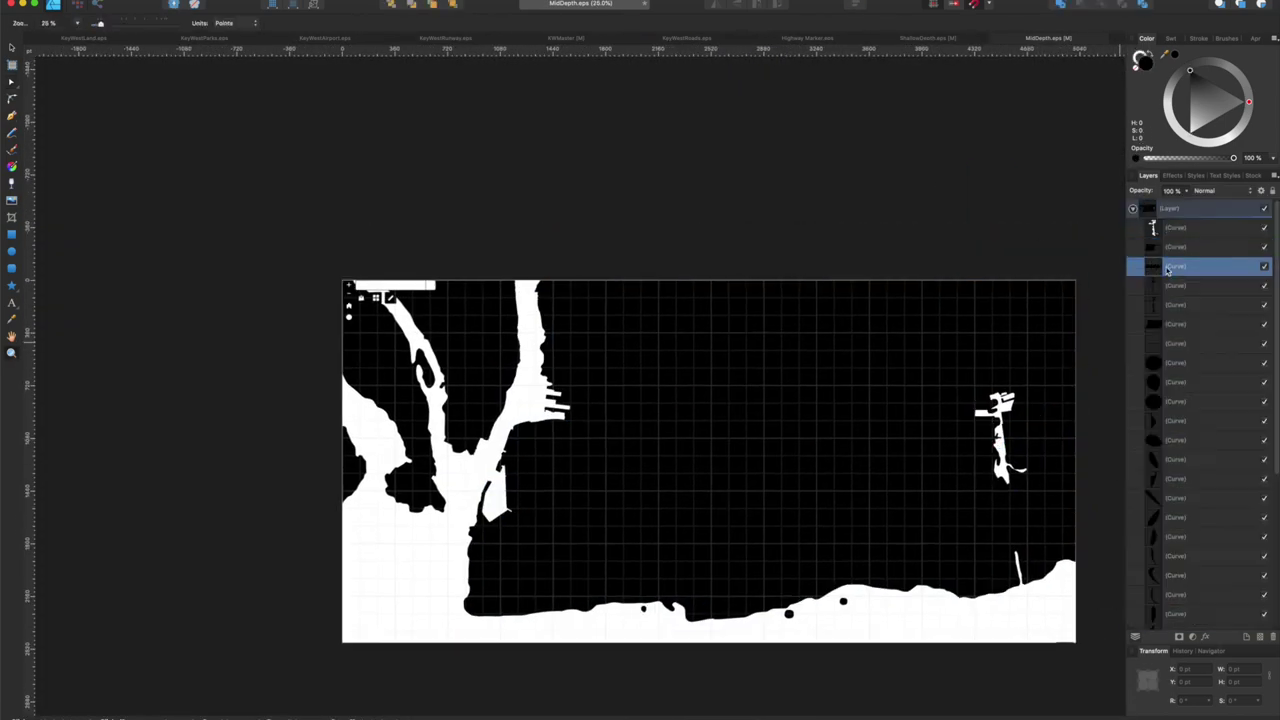
{"action": "left_click", "coordinate": [1181, 325]}
{"action": "key", "text": "Delete"}
{"action": "left_click", "coordinate": [1179, 316], "text": "shift"}
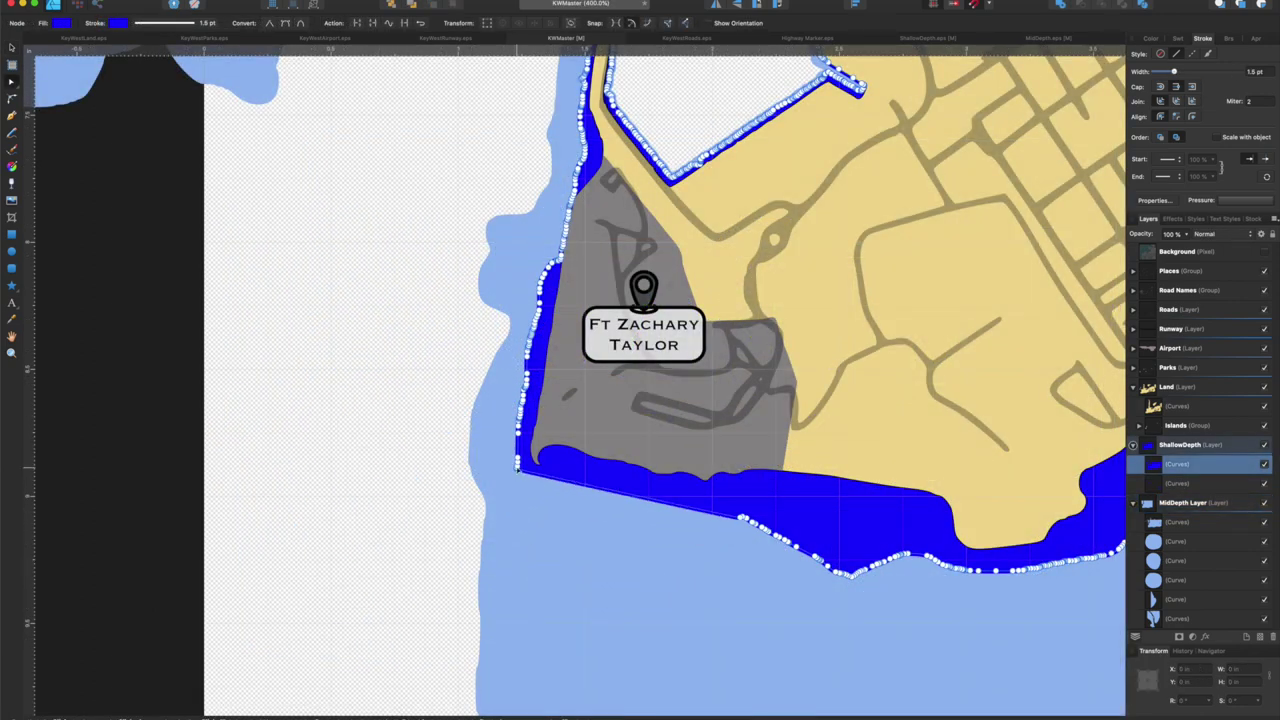
Step: In KWMaster, round off the ShallowDepth curve's sharp corner and straight edge southwest of Ft Zachary Taylor
{"action": "left_click_drag", "start_coordinate": [517, 466], "coordinate": [530, 478]}
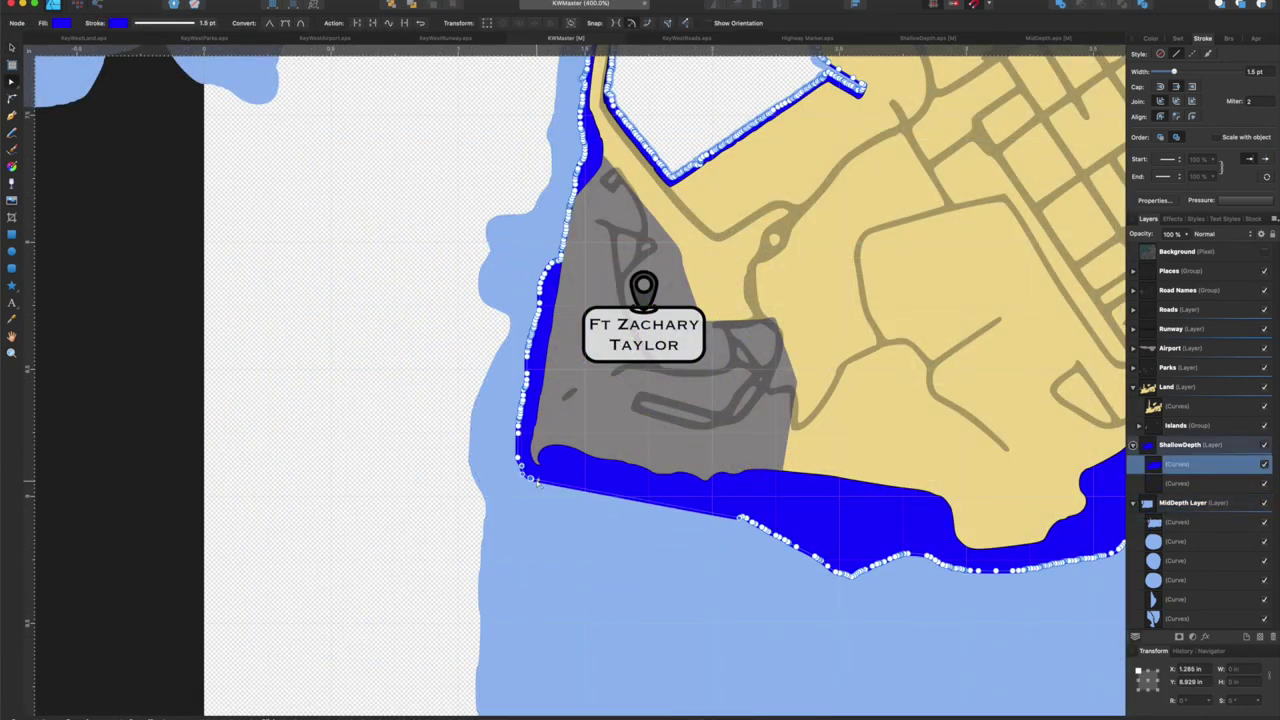
{"action": "left_click_drag", "start_coordinate": [555, 485], "coordinate": [626, 483]}
{"action": "left_click_drag", "start_coordinate": [663, 498], "coordinate": [661, 490]}
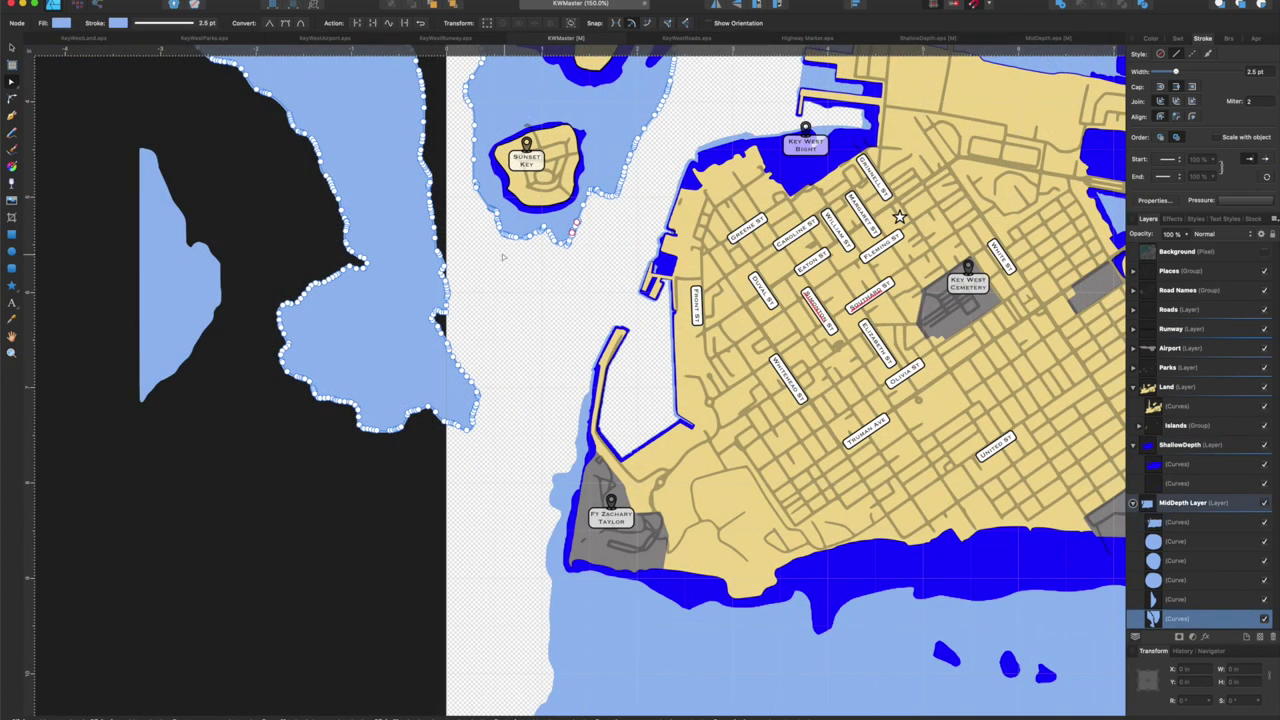
Step: Bend the straight edge of the MidDepth curve southwest of Sunset Key into a smooth outward curve
{"action": "key", "text": "super+equal"}
{"action": "key", "text": "super+equal"}
{"action": "key", "text": "super+equal"}
{"action": "scroll", "coordinate": [459, 212], "scroll_direction": "up", "scroll_amount": 6}
{"action": "scroll", "coordinate": [459, 211], "scroll_direction": "up", "scroll_amount": 2}
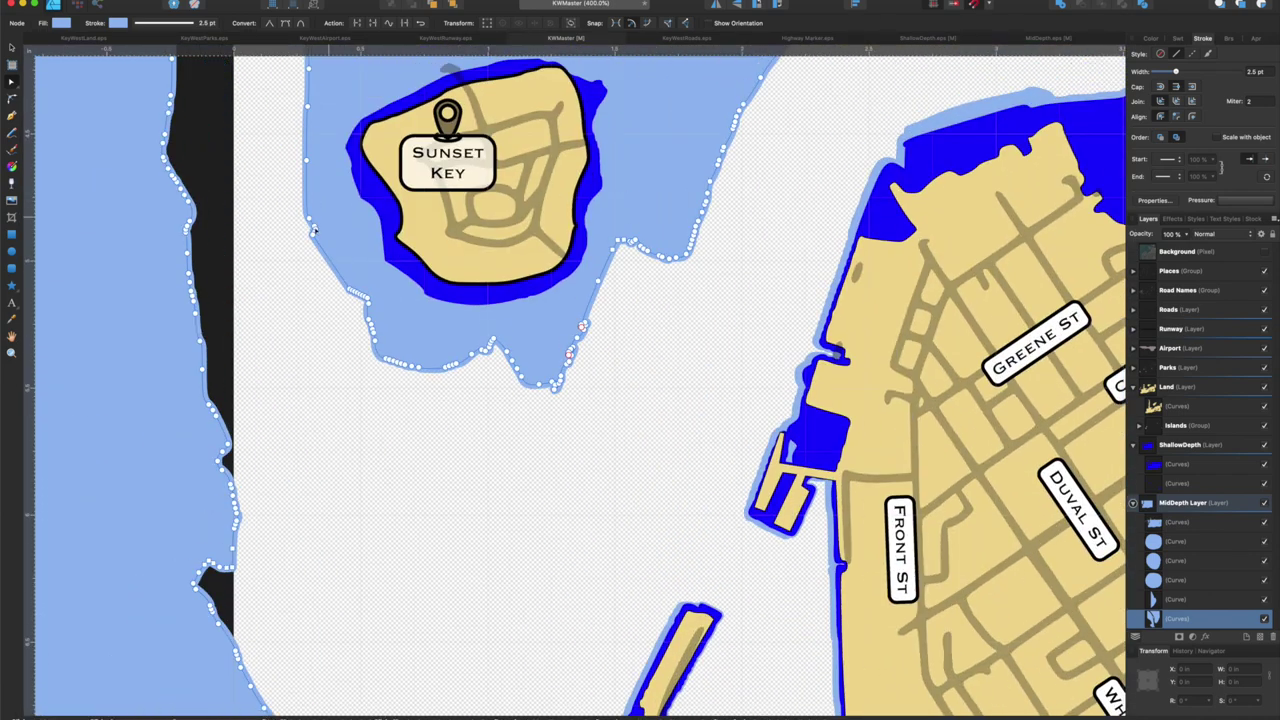
{"action": "left_click_drag", "start_coordinate": [326, 255], "coordinate": [321, 258]}
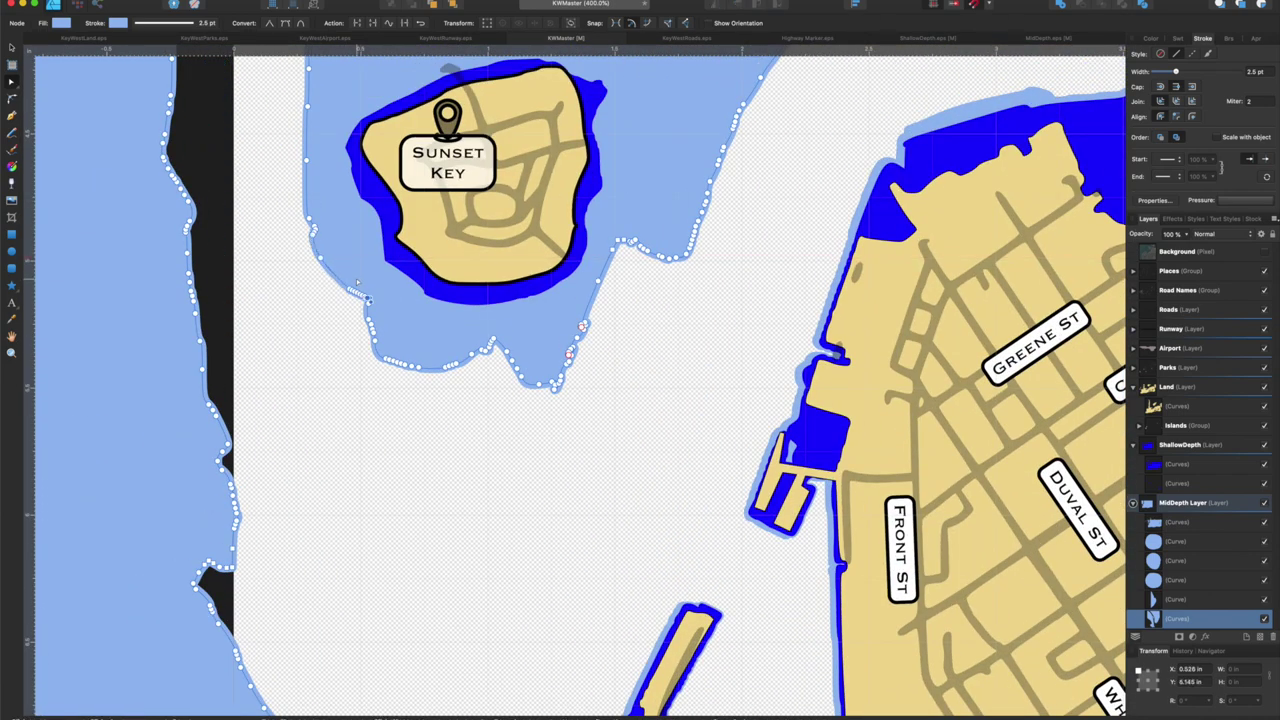
Step: Delete the stray nodes on the MidDepth curve's edge southeast of Sunset Key
{"action": "key", "text": "Delete"}
{"action": "left_click", "coordinate": [412, 440]}
{"action": "scroll", "coordinate": [412, 440], "scroll_direction": "up", "scroll_amount": 6}
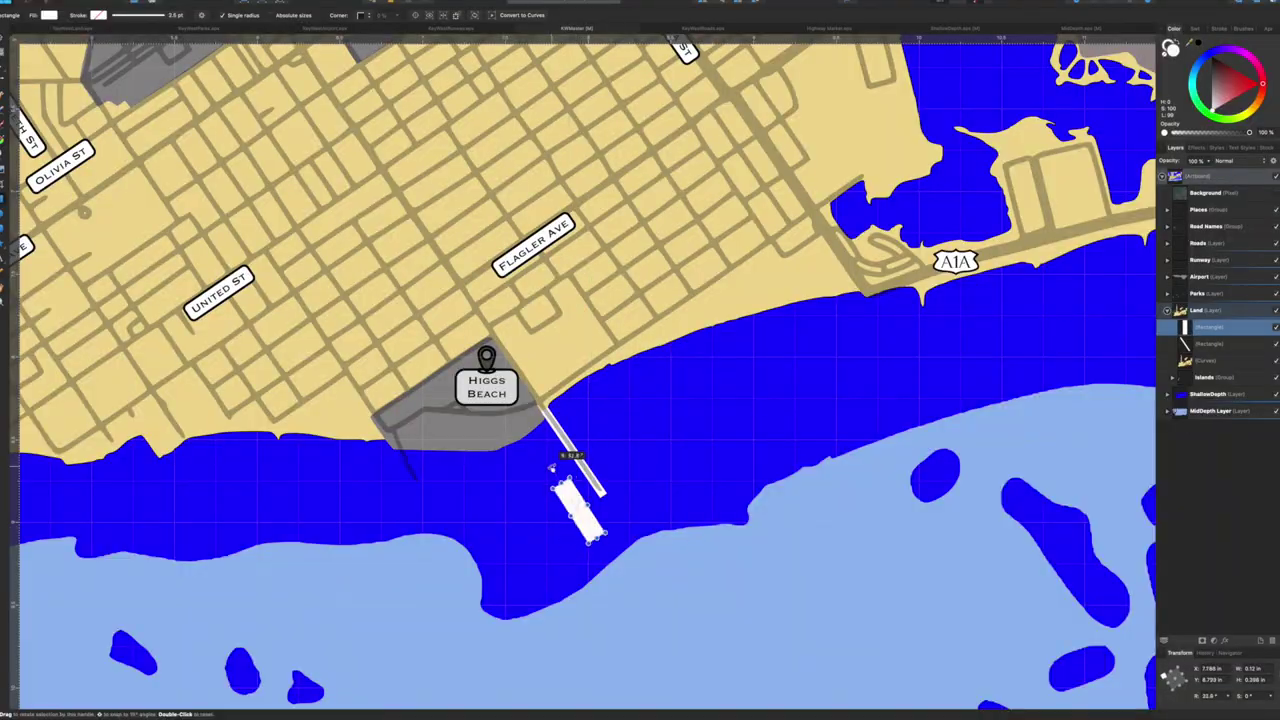
Step: Align the white rectangle over the outer end of the Higgs Beach pier and convert it to curves
{"action": "left_click_drag", "start_coordinate": [589, 537], "coordinate": [620, 521]}
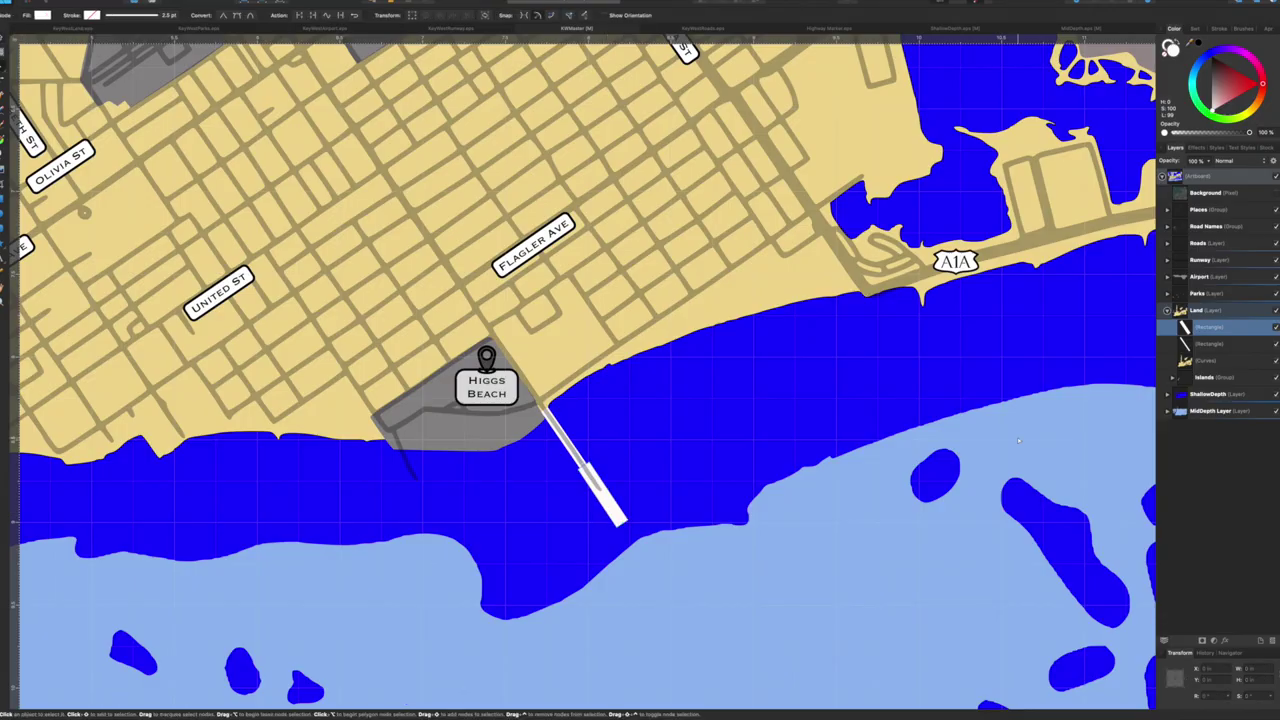
{"action": "left_click", "coordinate": [1210, 327]}
{"action": "right_click", "coordinate": [1218, 325]}
{"action": "left_click", "coordinate": [392, 80]}
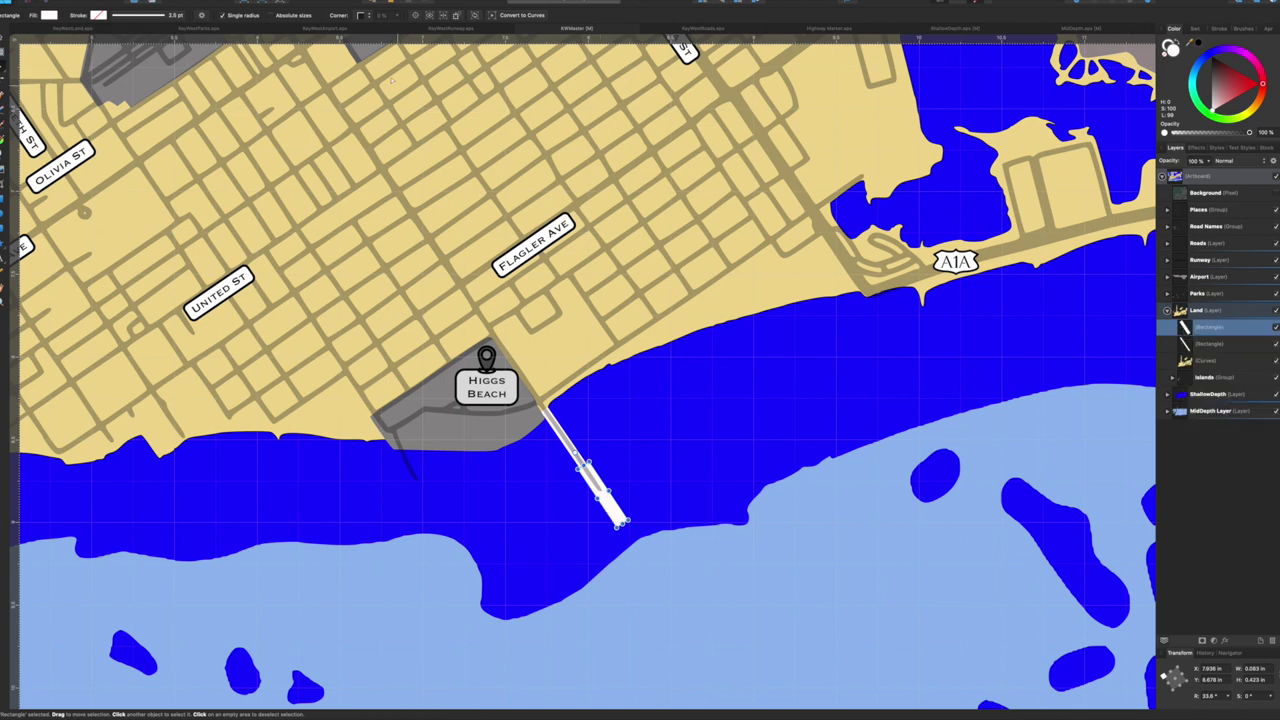
{"action": "left_click", "coordinate": [150, 4]}
{"action": "left_click", "coordinate": [175, 200]}
Step: Add nodes to the pier-end curve and pull them southwest to form a wider pier head
{"action": "left_click", "coordinate": [600, 502]}
{"action": "left_click", "coordinate": [607, 511]}
{"action": "left_click_drag", "start_coordinate": [607, 511], "coordinate": [579, 522]}
{"action": "left_click_drag", "start_coordinate": [617, 527], "coordinate": [574, 515]}
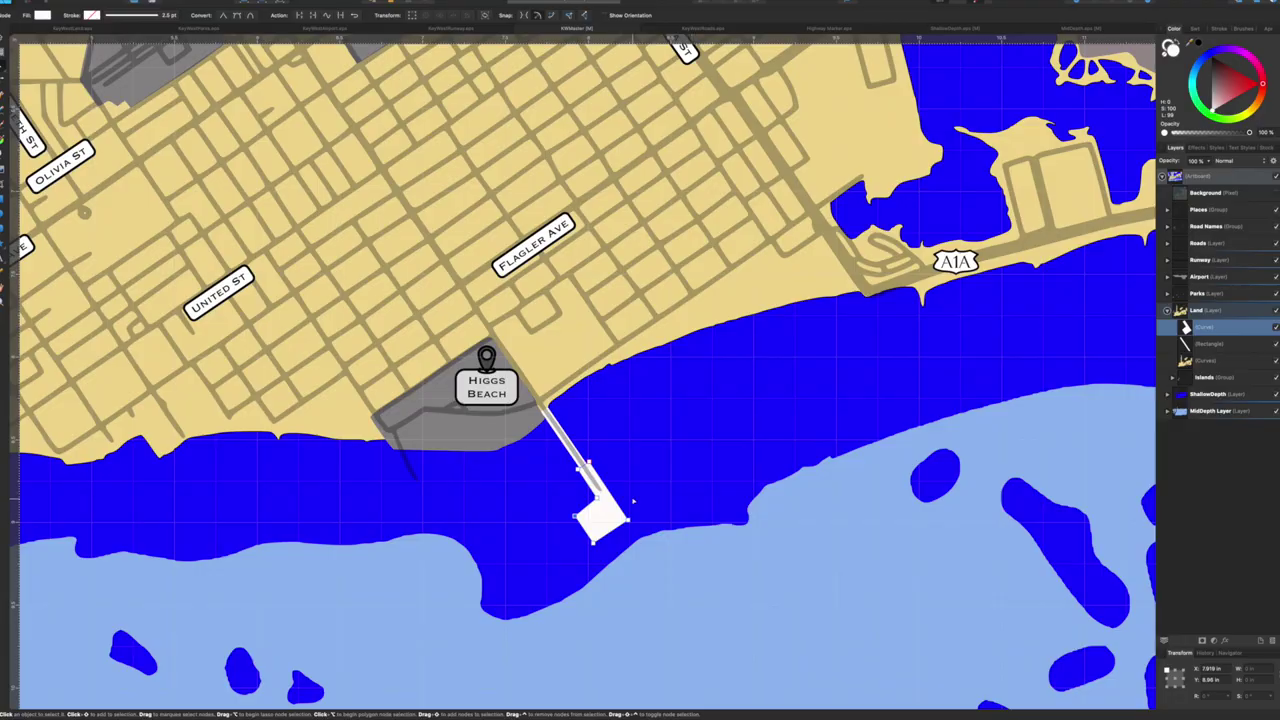
{"action": "left_click_drag", "start_coordinate": [628, 517], "coordinate": [621, 512]}
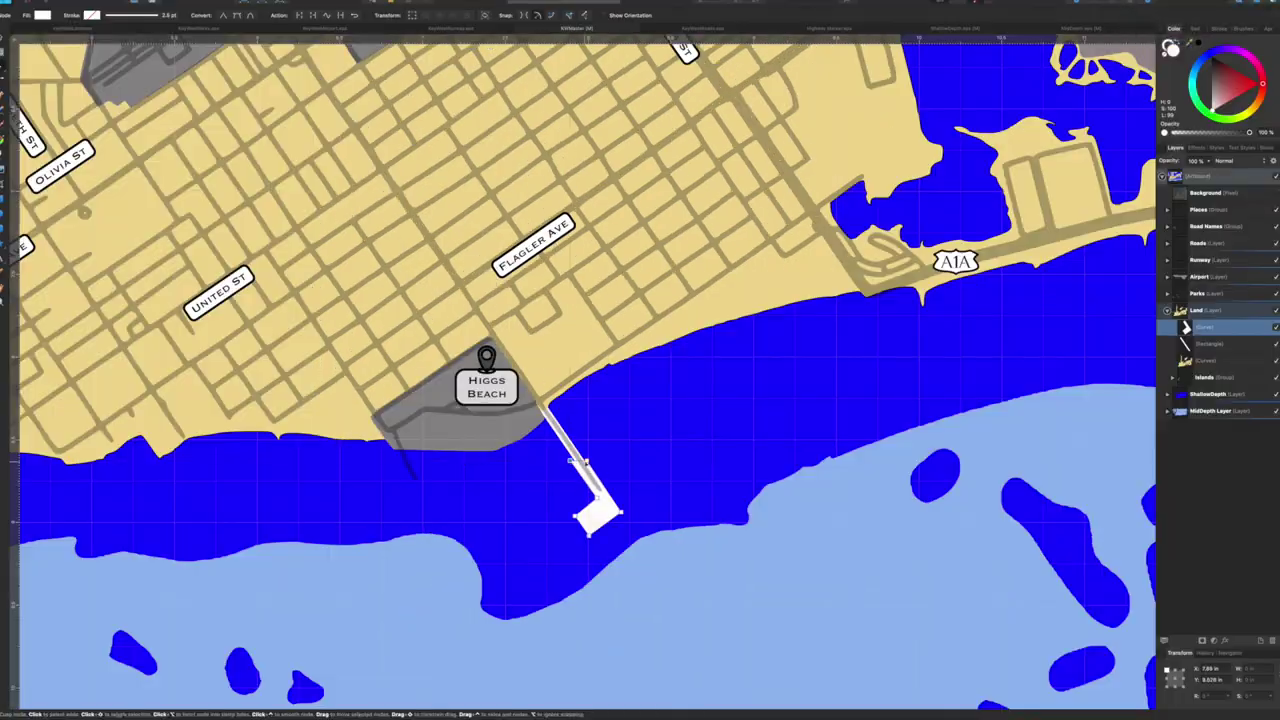
Step: Extend the pier curve toward the Higgs Beach shore and tighten the corners of its head
{"action": "left_click_drag", "start_coordinate": [587, 463], "coordinate": [581, 454]}
{"action": "left_click_drag", "start_coordinate": [575, 516], "coordinate": [583, 511]}
{"action": "left_click_drag", "start_coordinate": [589, 535], "coordinate": [593, 531]}
{"action": "left_click_drag", "start_coordinate": [621, 512], "coordinate": [619, 509]}
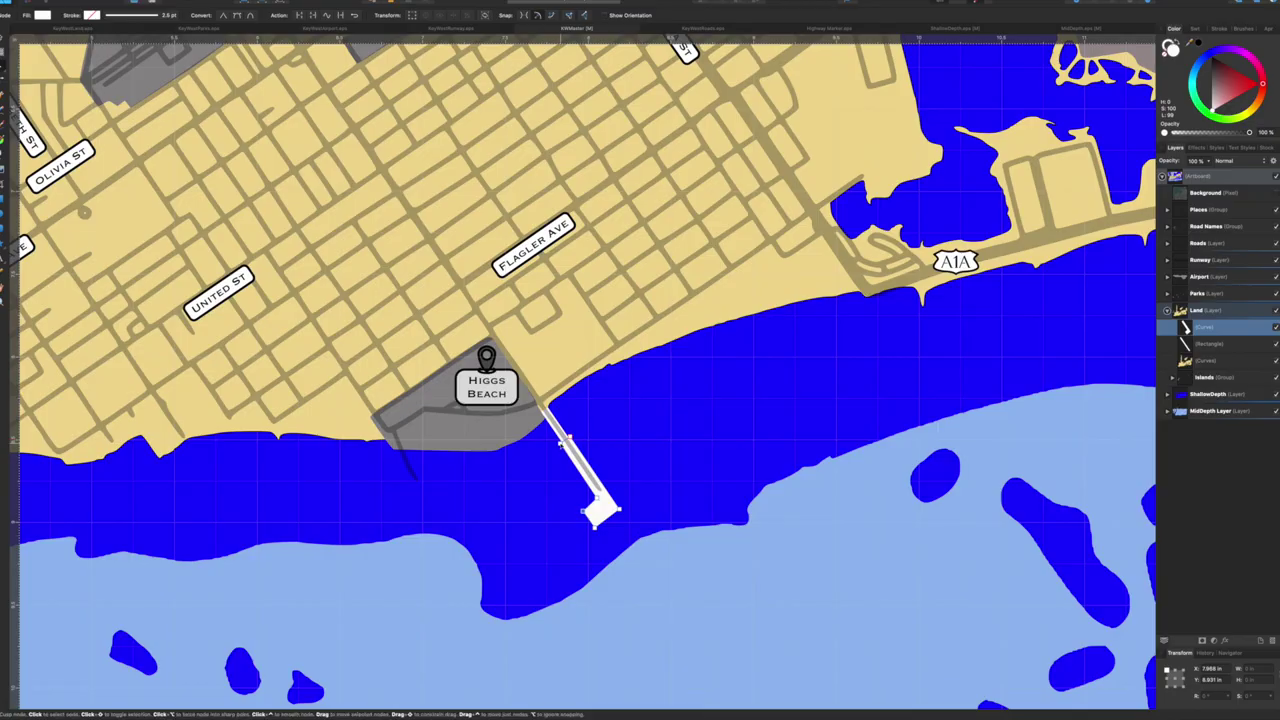
{"action": "left_click_drag", "start_coordinate": [621, 512], "coordinate": [617, 507]}
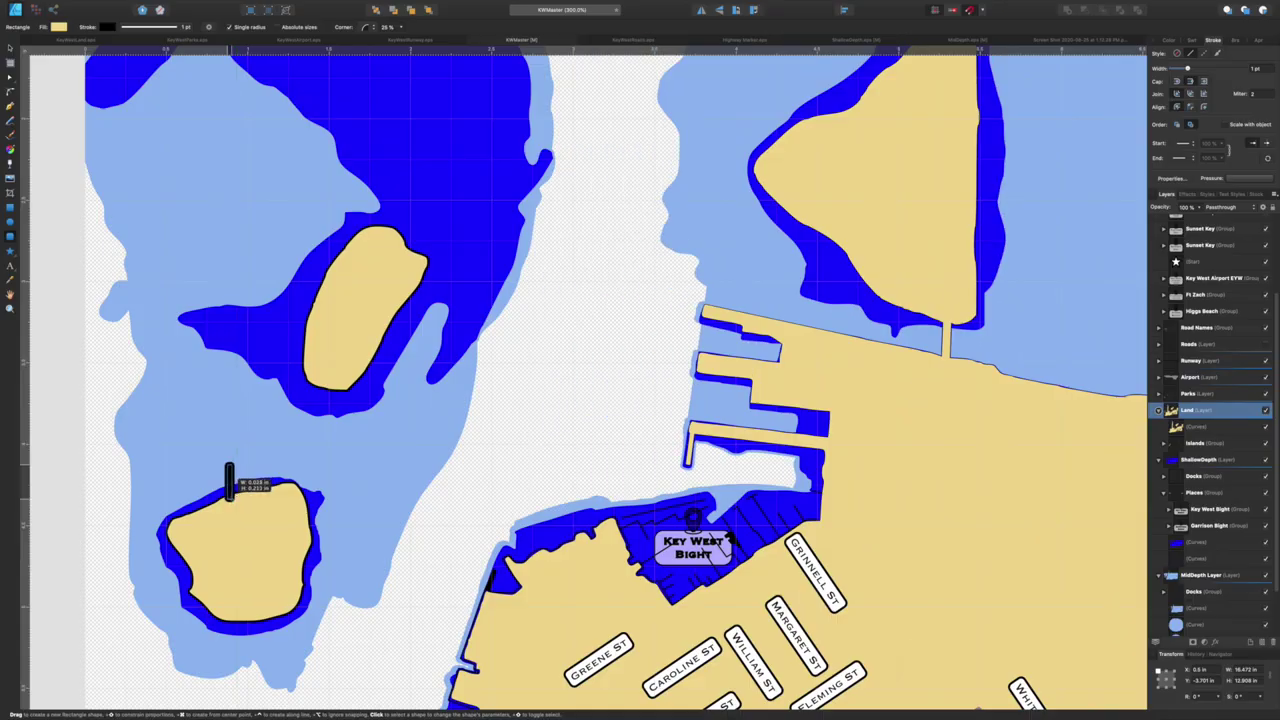
Step: Build a small dock on Sunset Key's north shore from two angled rounded rectangles
{"action": "mouse_move", "coordinate": [229, 450]}
{"action": "left_mouse_down"}
{"action": "mouse_move", "coordinate": [214, 456]}
{"action": "mouse_move", "coordinate": [251, 440]}
{"action": "left_mouse_up"}
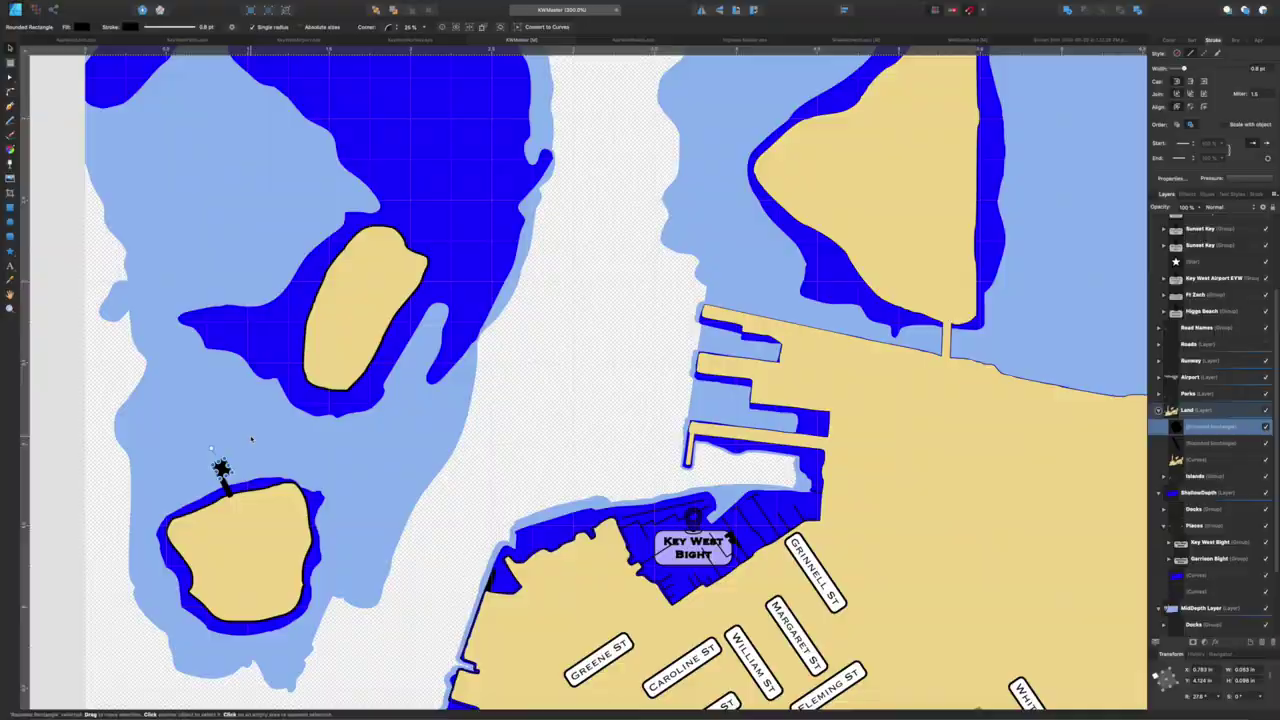
{"action": "key", "text": "p"}
{"action": "left_click", "coordinate": [214, 462]}
{"action": "key", "text": "v"}
Step: Try to merge the dock's rounded rectangles with the main Land curves, undoing each attempt
{"action": "left_click", "coordinate": [1210, 427]}
{"action": "left_click", "coordinate": [1200, 460], "text": "shift"}
{"action": "left_click", "coordinate": [1067, 10]}
{"action": "key", "text": "super+z"}
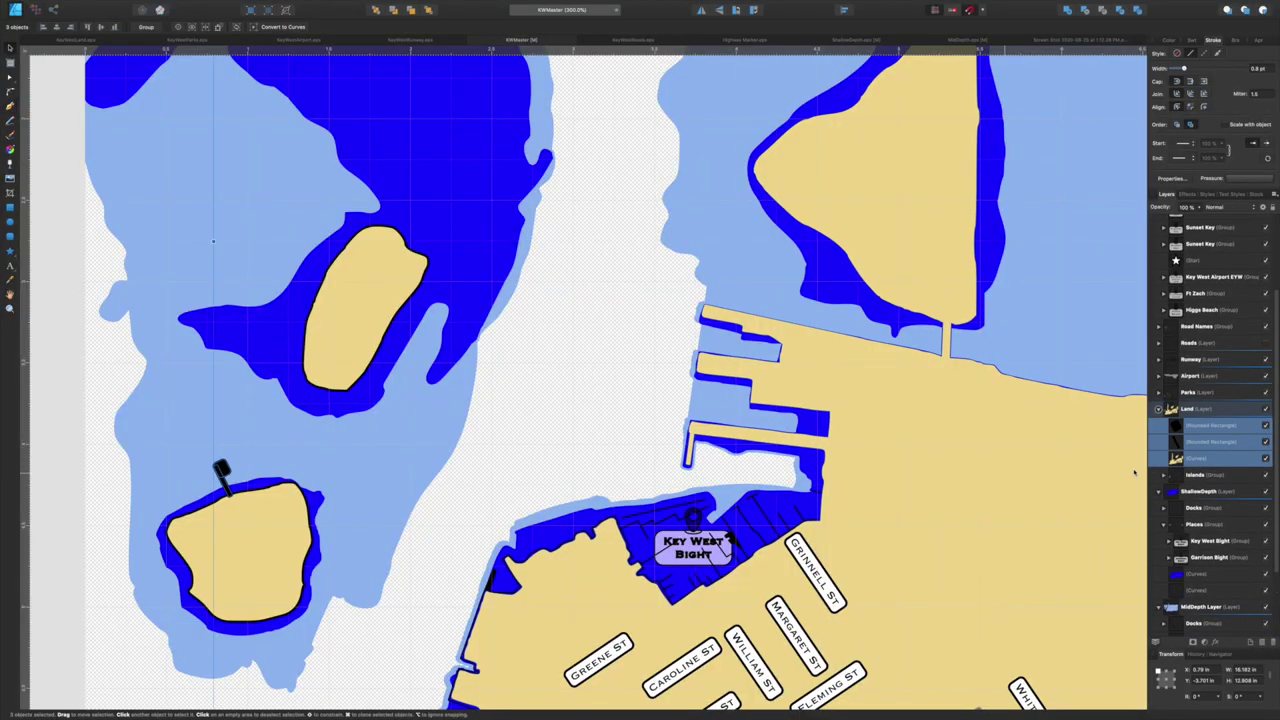
{"action": "left_click", "coordinate": [1168, 40]}
{"action": "left_click", "coordinate": [1210, 405]}
{"action": "left_click", "coordinate": [1200, 421], "text": "shift"}
{"action": "left_click", "coordinate": [1067, 10]}
{"action": "left_click", "coordinate": [1067, 10]}
{"action": "key", "text": "super+z"}
{"action": "key", "text": "super+z"}
Step: Merge the dock's two rounded rectangles into one shape in the Land layer, undoing any merge with the main land
{"action": "left_click", "coordinate": [1210, 388]}
{"action": "left_click", "coordinate": [1210, 405], "text": "shift"}
{"action": "left_click", "coordinate": [1067, 10]}
{"action": "left_click", "coordinate": [1067, 10]}
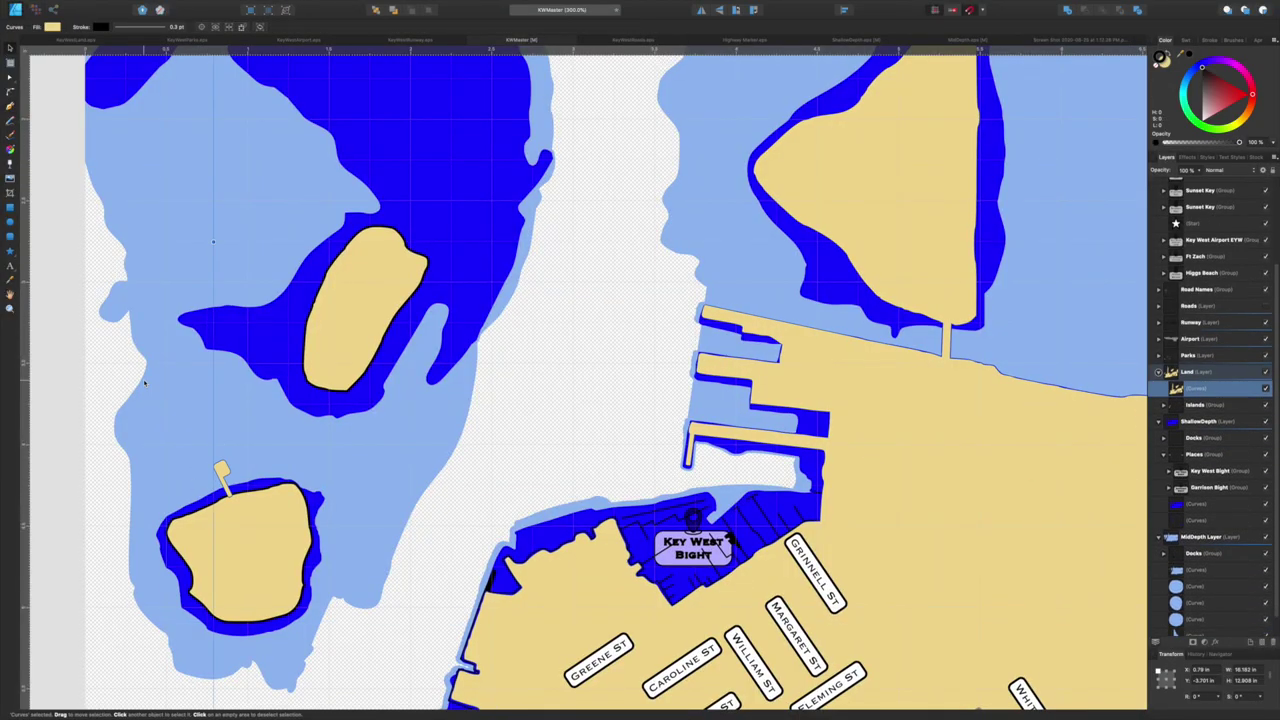
{"action": "key", "text": "super+z"}
Step: Try adding and dividing the dock shape with the main land curves, undoing both operations
{"action": "key", "text": "a"}
{"action": "left_click", "coordinate": [1200, 405], "text": "shift"}
{"action": "left_click", "coordinate": [1067, 10]}
{"action": "key", "text": "super+z"}
{"action": "left_click", "coordinate": [1137, 10]}
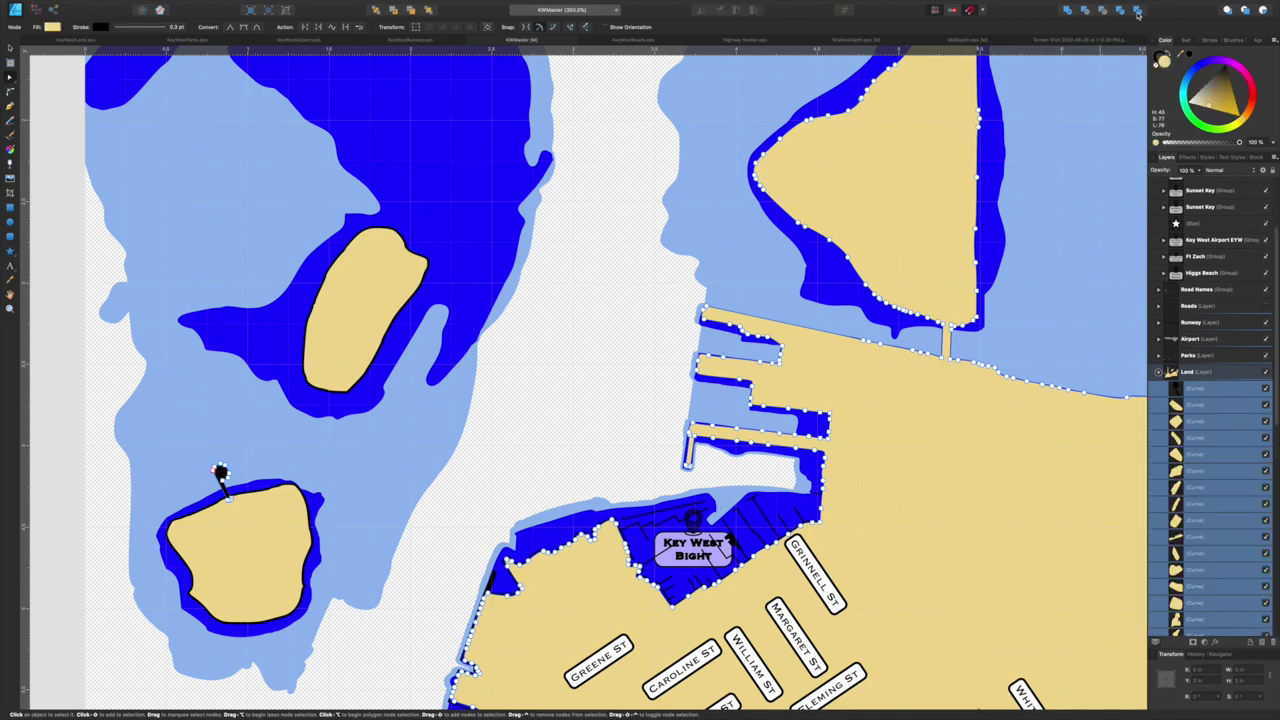
{"action": "key", "text": "super+z"}
Step: Merge the dock shape with the Sunset Key curve from the Islands group
{"action": "left_click", "coordinate": [249, 497]}
{"action": "left_click", "coordinate": [1163, 421]}
{"action": "left_click", "coordinate": [1200, 377]}
{"action": "left_click", "coordinate": [1200, 477], "text": "shift"}
{"action": "left_click", "coordinate": [1067, 10]}
Step: Hide the Land layer and merge the ShallowDepth layer's dock shape with its depth curves
{"action": "left_click", "coordinate": [1265, 360]}
{"action": "left_click", "coordinate": [1210, 40]}
{"action": "left_click", "coordinate": [1200, 550]}
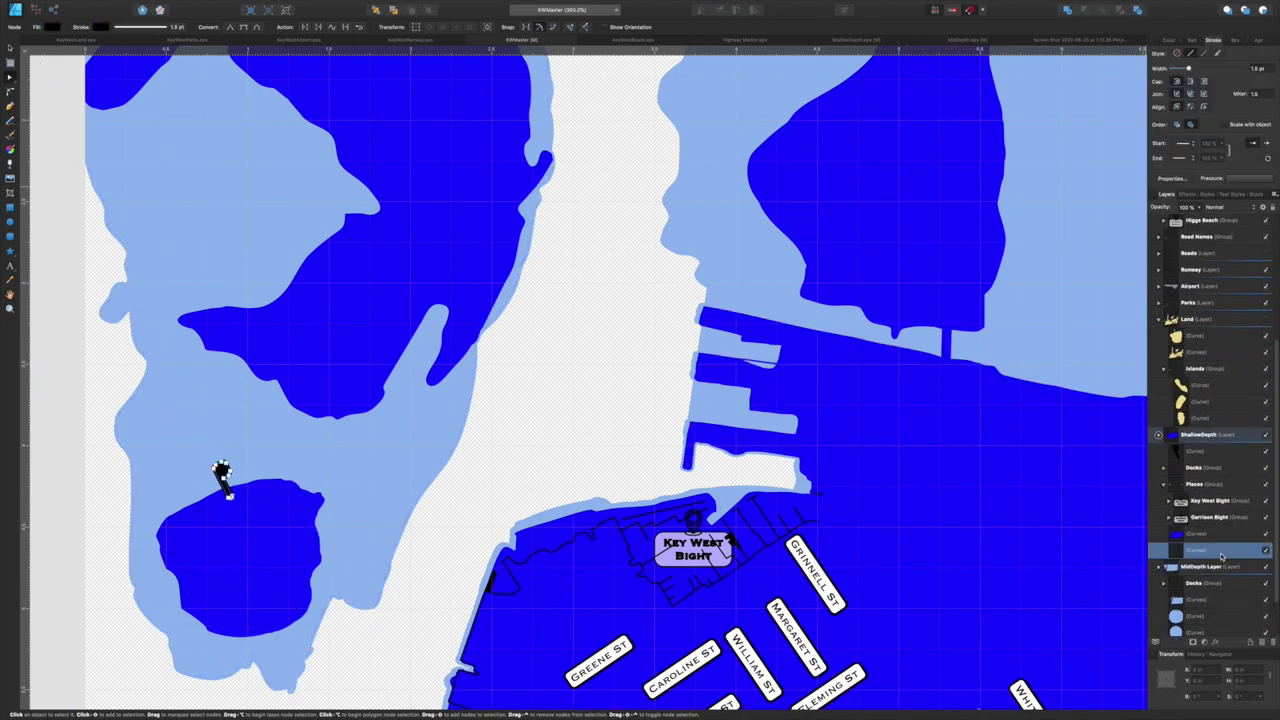
{"action": "left_click", "coordinate": [1067, 10]}
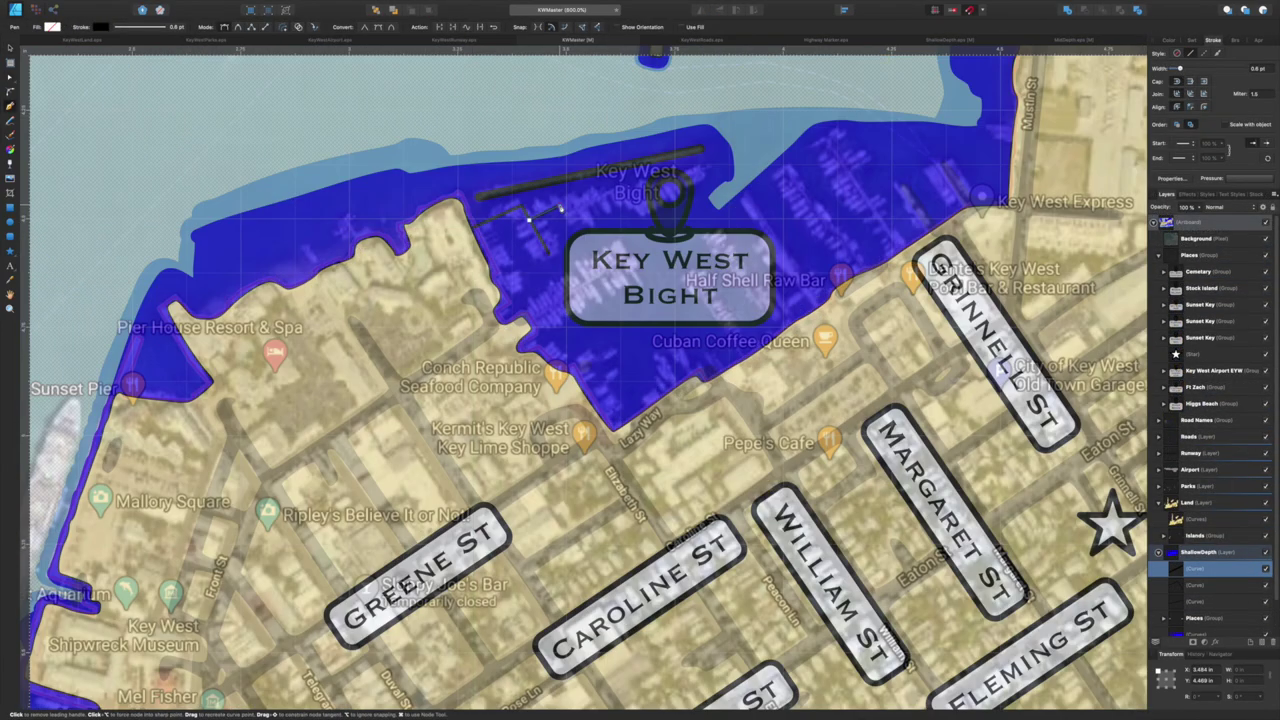
Step: Draw a straight dock line from Key West Bight's west shore toward its name label with the Pen tool
{"action": "scroll", "coordinate": [562, 210], "scroll_direction": "up", "scroll_amount": 3}
{"action": "left_click", "coordinate": [580, 277], "text": "super"}
{"action": "left_click", "coordinate": [414, 474]}
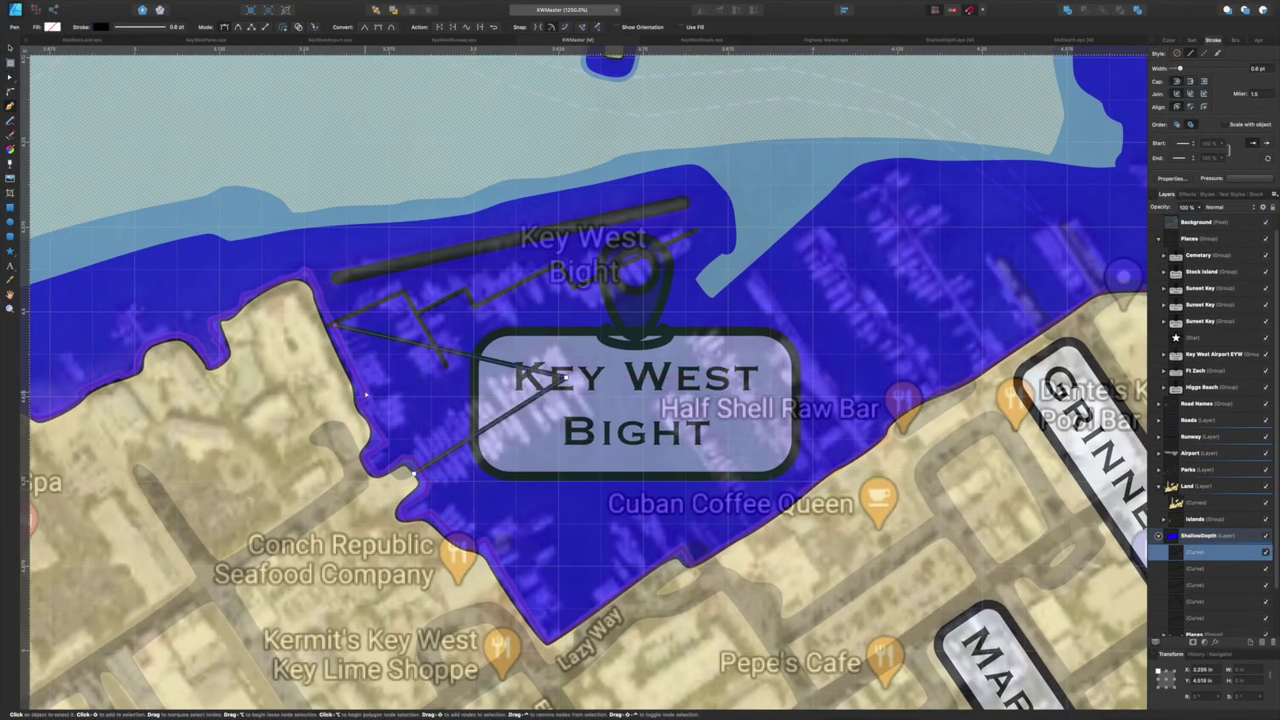
{"action": "left_click", "coordinate": [366, 395], "text": "super"}
Step: Trace the Key West Bight shoreline from its northwest corner past Lazy Way to the east side near Grinnell St
{"action": "left_click", "coordinate": [304, 270]}
{"action": "left_click", "coordinate": [320, 294]}
{"action": "left_click", "coordinate": [320, 302]}
{"action": "left_click", "coordinate": [548, 642]}
{"action": "left_click", "coordinate": [690, 565]}
{"action": "left_click", "coordinate": [943, 391]}
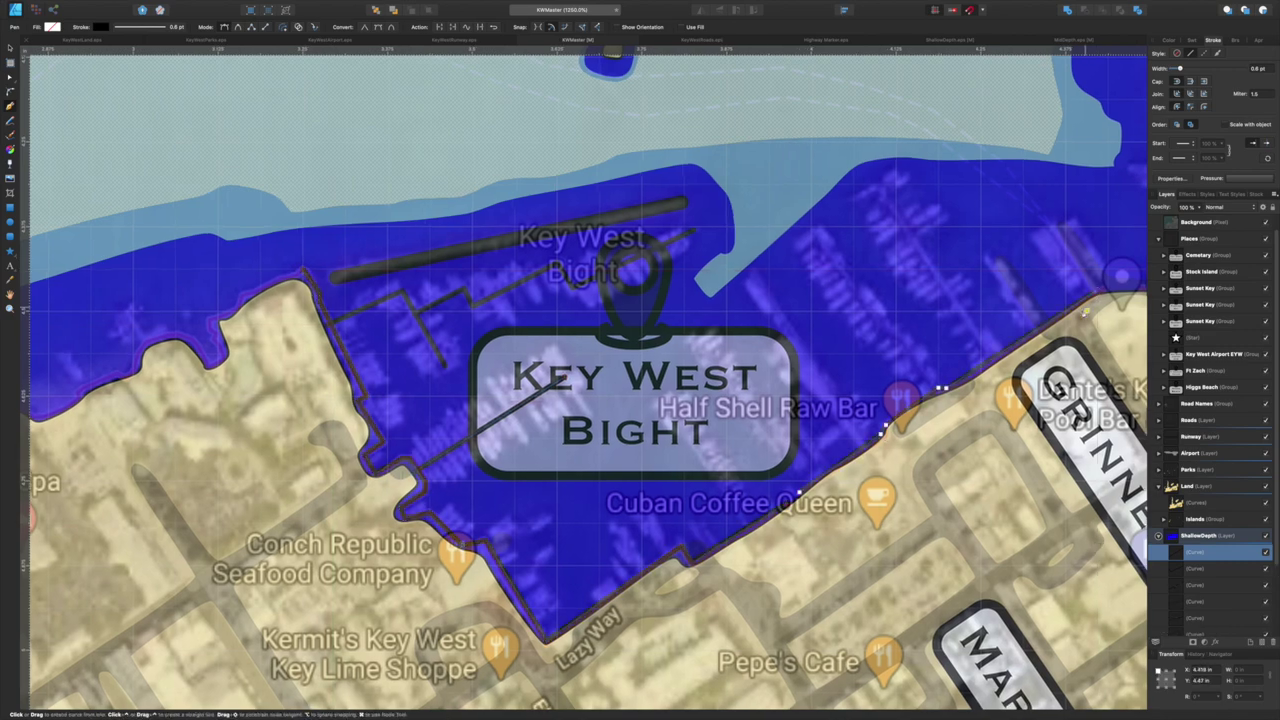
Step: Draw the docks and the pier along the eastern side of Key West Bight over the satellite image
{"action": "scroll", "coordinate": [1085, 313], "scroll_direction": "right", "scroll_amount": 5}
{"action": "left_click", "coordinate": [808, 431]}
{"action": "left_click", "coordinate": [770, 365]}
{"action": "left_click", "coordinate": [751, 471]}
{"action": "left_click", "coordinate": [702, 400]}
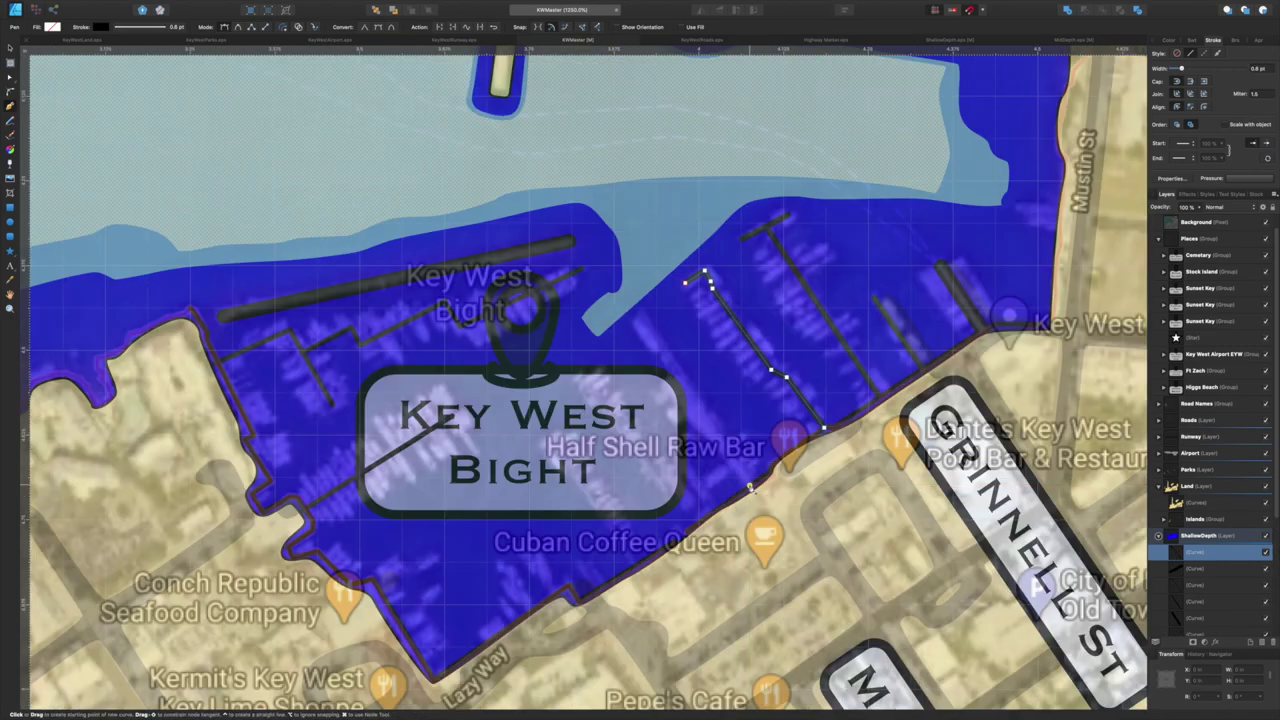
{"action": "left_click", "coordinate": [656, 395]}
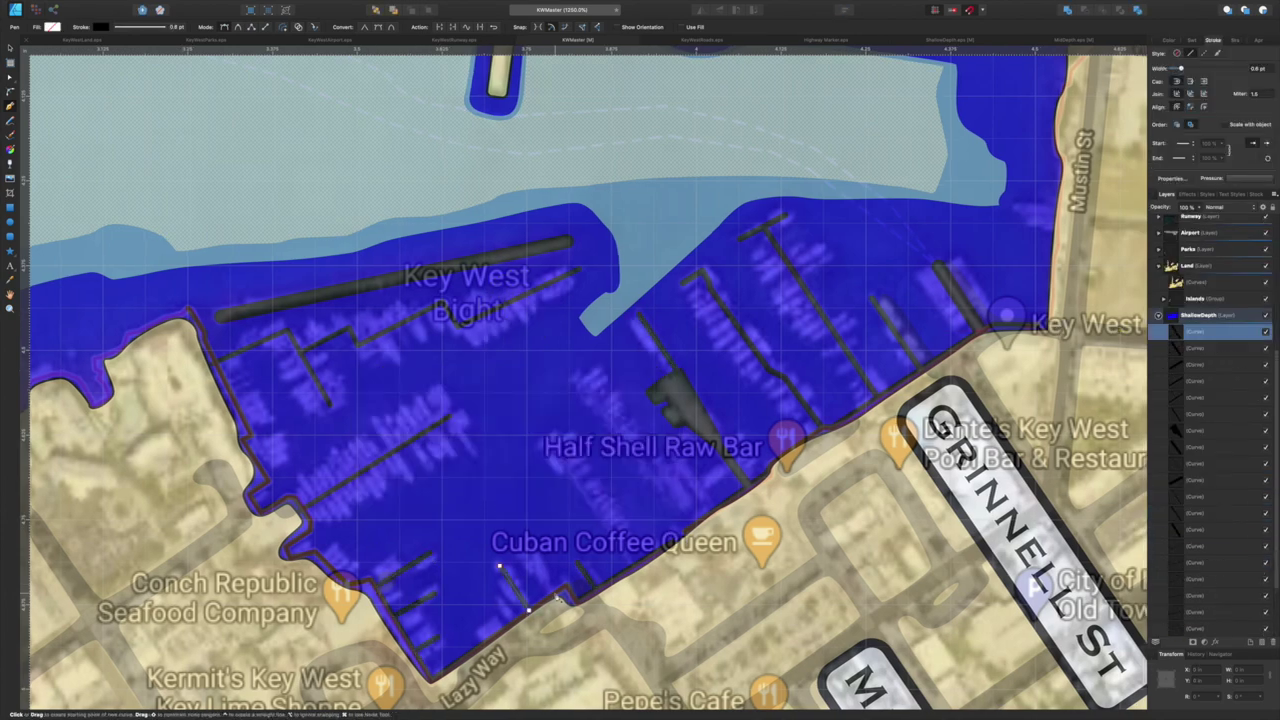
Step: Trace the shoreline west of Key West Bight around Pier House Resort & Spa to Sunset Pier
{"action": "scroll", "coordinate": [556, 450], "scroll_direction": "up", "scroll_amount": 2}
{"action": "scroll", "coordinate": [556, 450], "scroll_direction": "right", "scroll_amount": 2}
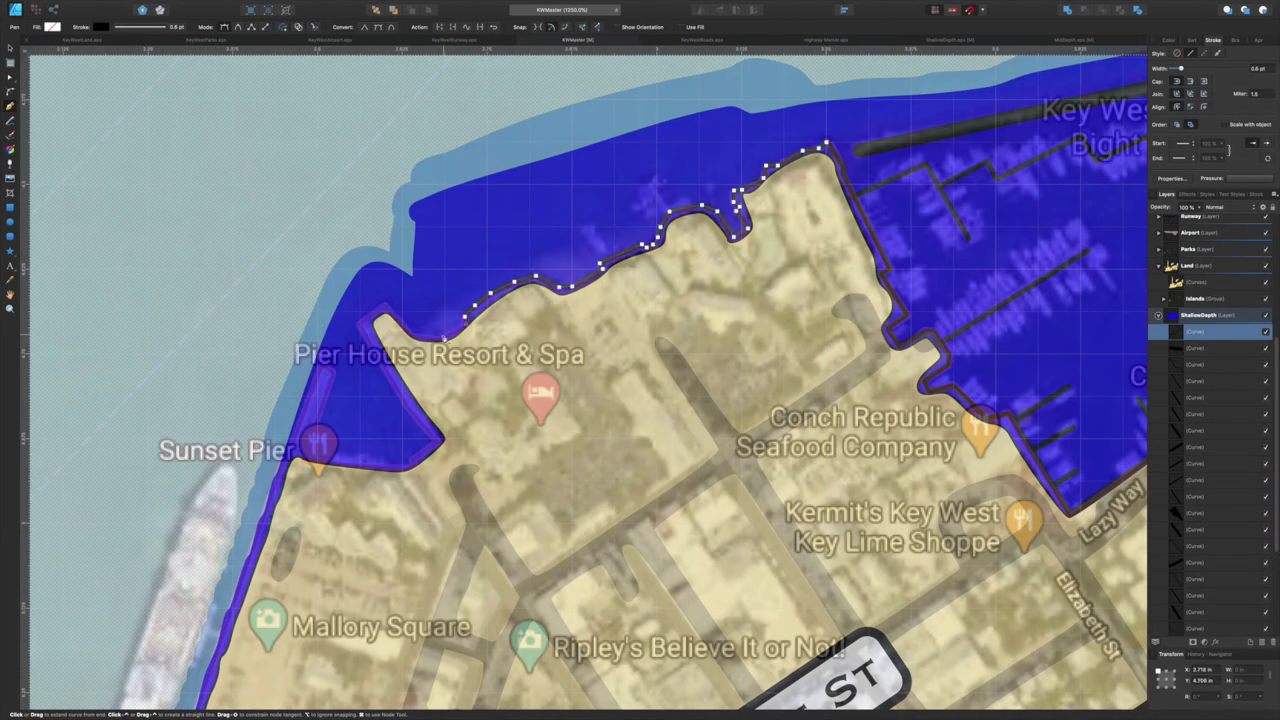
{"action": "left_click", "coordinate": [444, 338]}
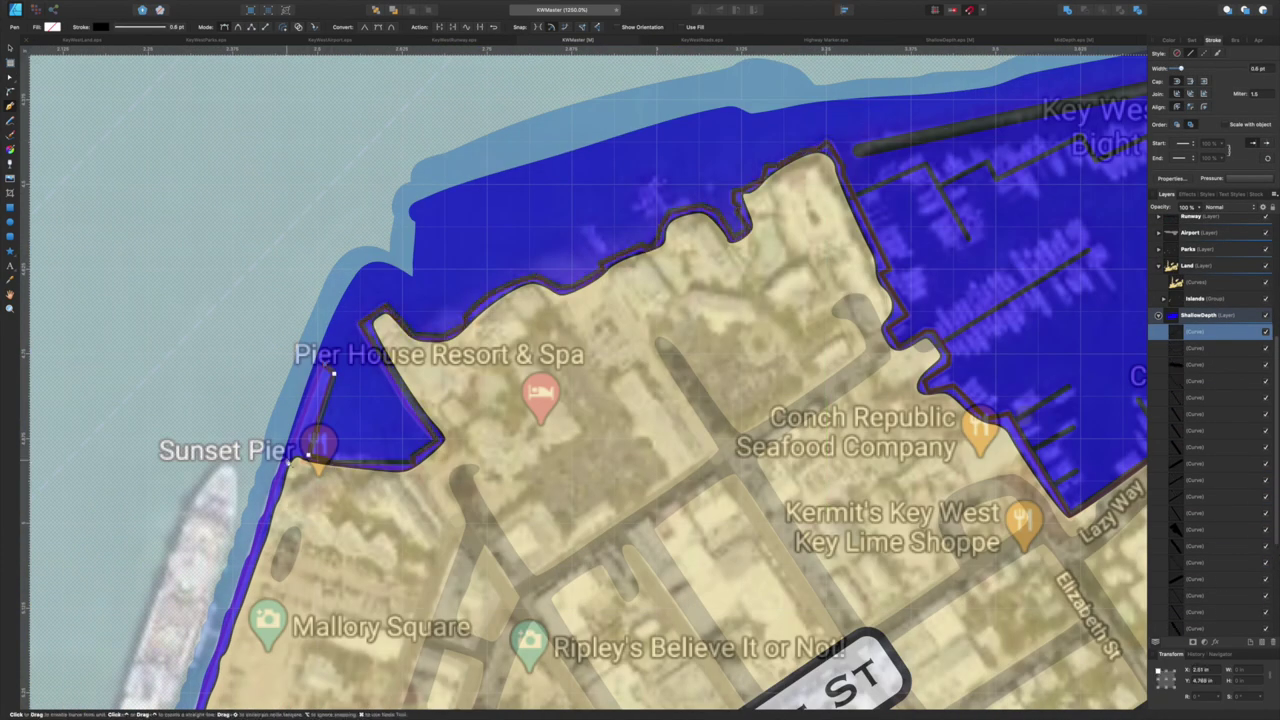
{"action": "left_click", "coordinate": [1166, 40]}
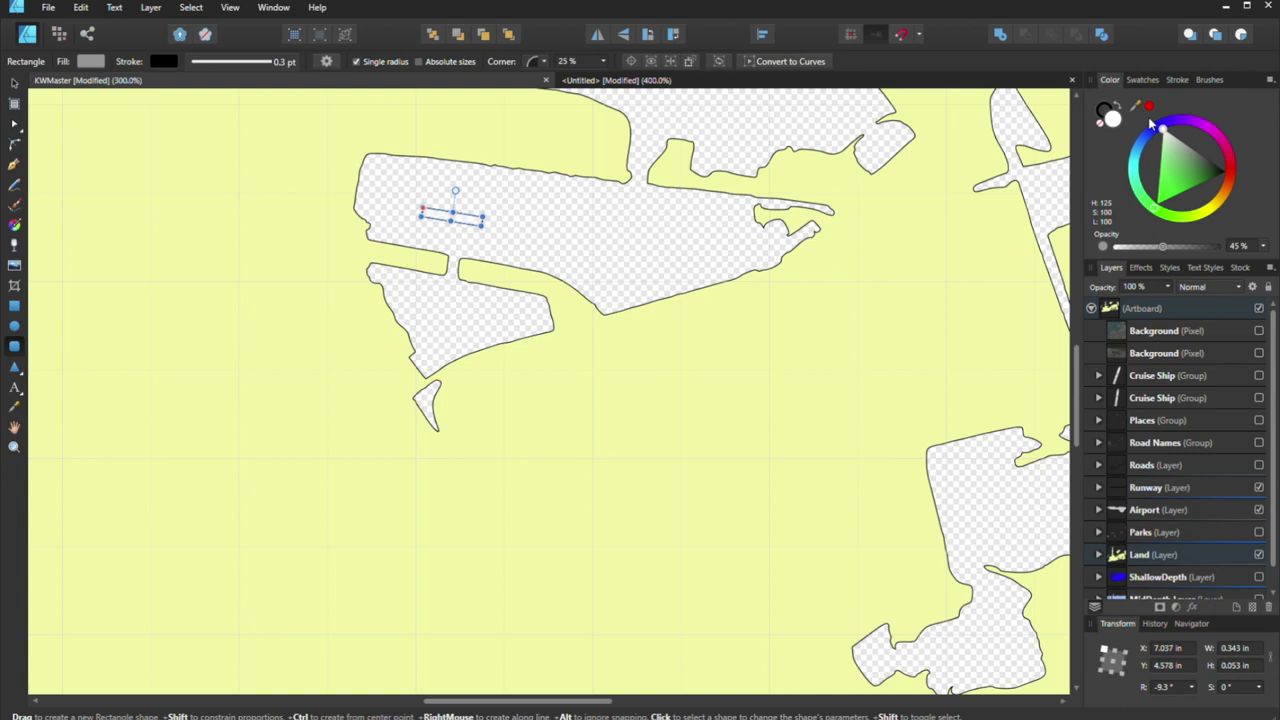
Step: Make the small rectangle fully opaque, move it over the narrow channel between the two basins, and merge it with the Land curves
{"action": "left_click_drag", "start_coordinate": [1163, 246], "coordinate": [1219, 246]}
{"action": "left_click", "coordinate": [14, 83]}
{"action": "mouse_move", "coordinate": [452, 217]}
{"action": "left_mouse_down"}
{"action": "mouse_move", "coordinate": [457, 266]}
{"action": "mouse_move", "coordinate": [458, 240]}
{"action": "left_mouse_up"}
{"action": "left_click", "coordinate": [531, 292]}
{"action": "left_click", "coordinate": [1098, 555]}
{"action": "scroll", "coordinate": [1130, 520], "scroll_direction": "down", "scroll_amount": 2}
{"action": "left_click", "coordinate": [1135, 494], "text": "shift"}
{"action": "left_click", "coordinate": [1001, 37]}
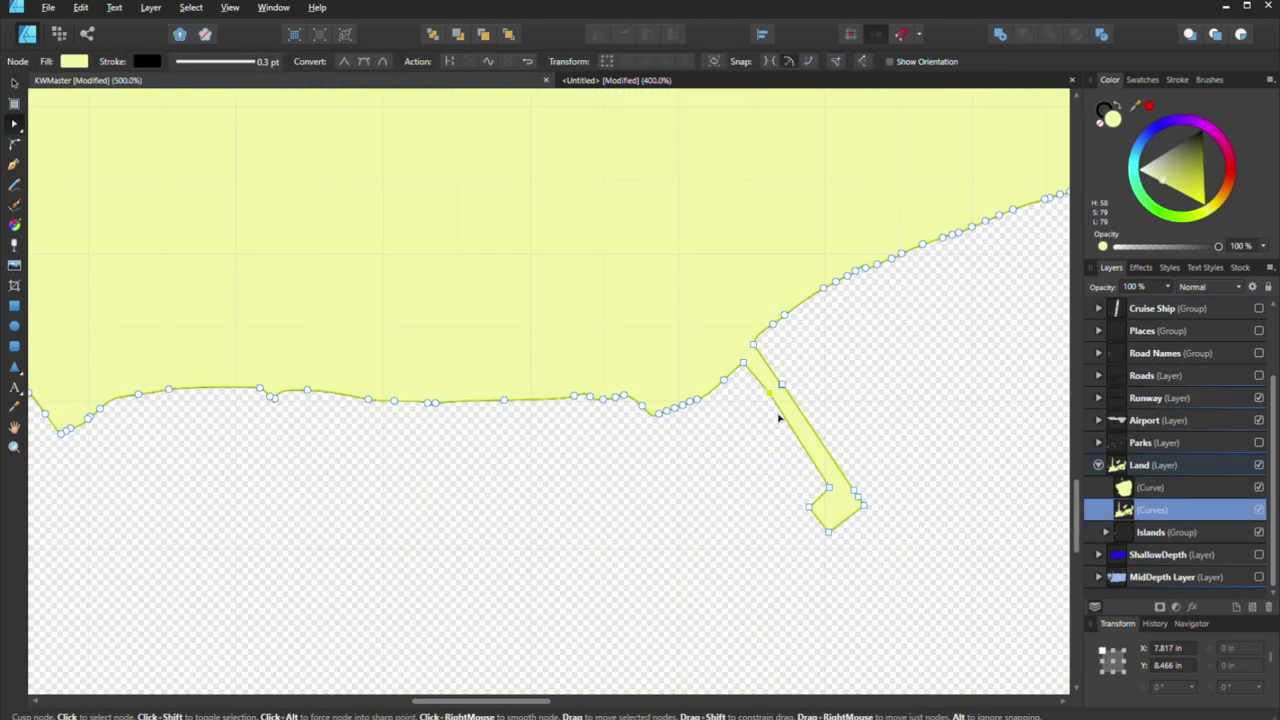
Step: Adjust the nodes along the southwest edge of the Higgs Beach pier on the Land curve
{"action": "left_click_drag", "start_coordinate": [780, 417], "coordinate": [779, 413]}
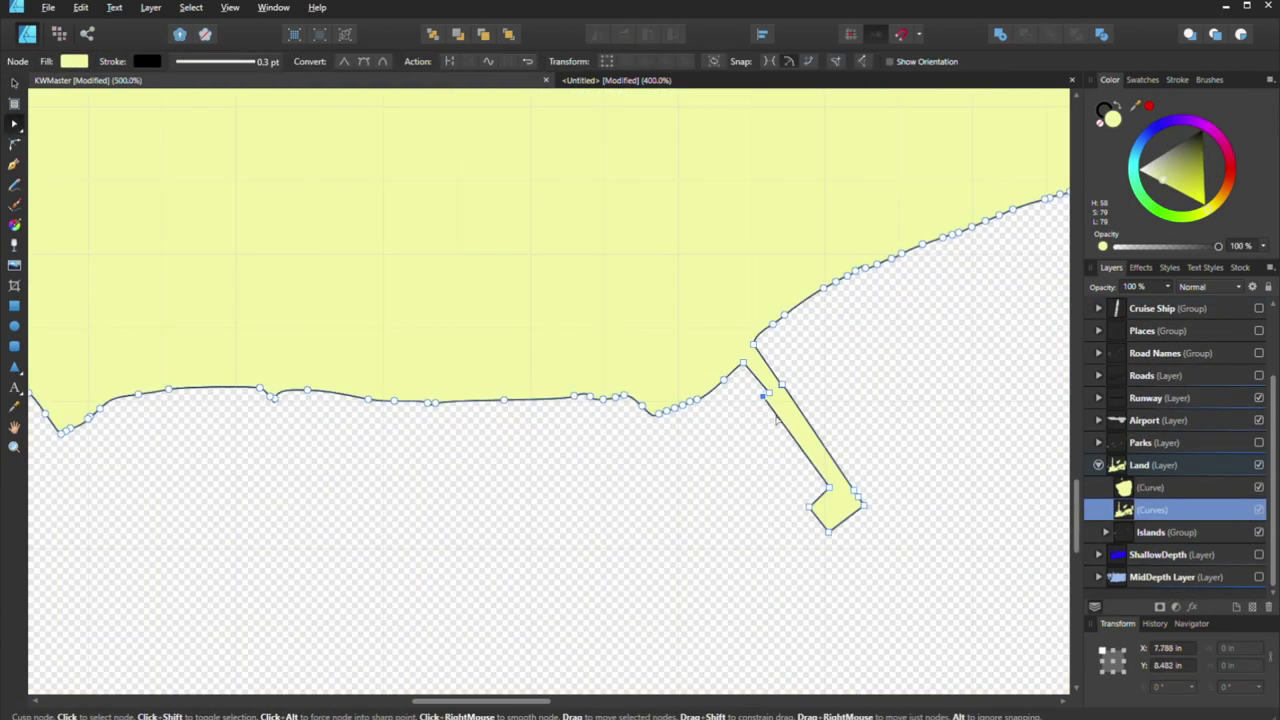
{"action": "left_click", "coordinate": [826, 491]}
{"action": "left_click", "coordinate": [697, 467]}
Step: Delete the extra nodes around the narrow bridge joining the northern island to the main land
{"action": "scroll", "coordinate": [697, 467], "scroll_direction": "down", "scroll_amount": 2}
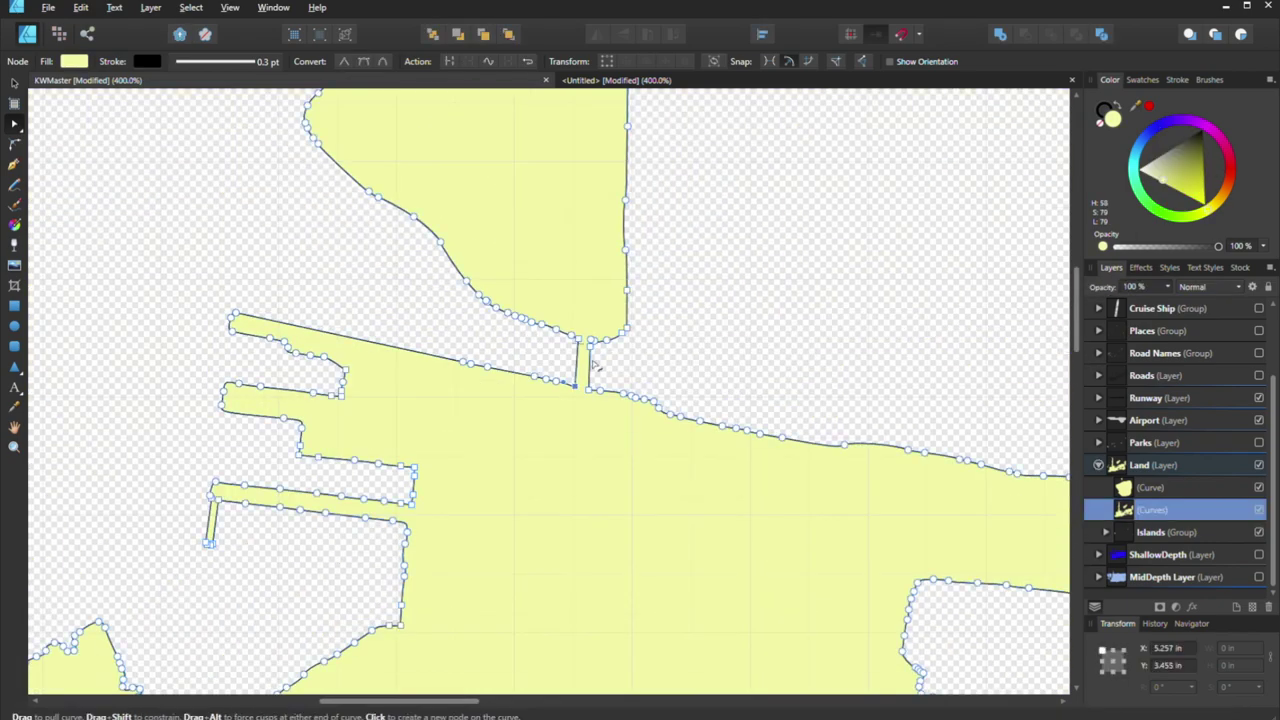
{"action": "key", "text": "Delete"}
{"action": "left_click", "coordinate": [591, 345]}
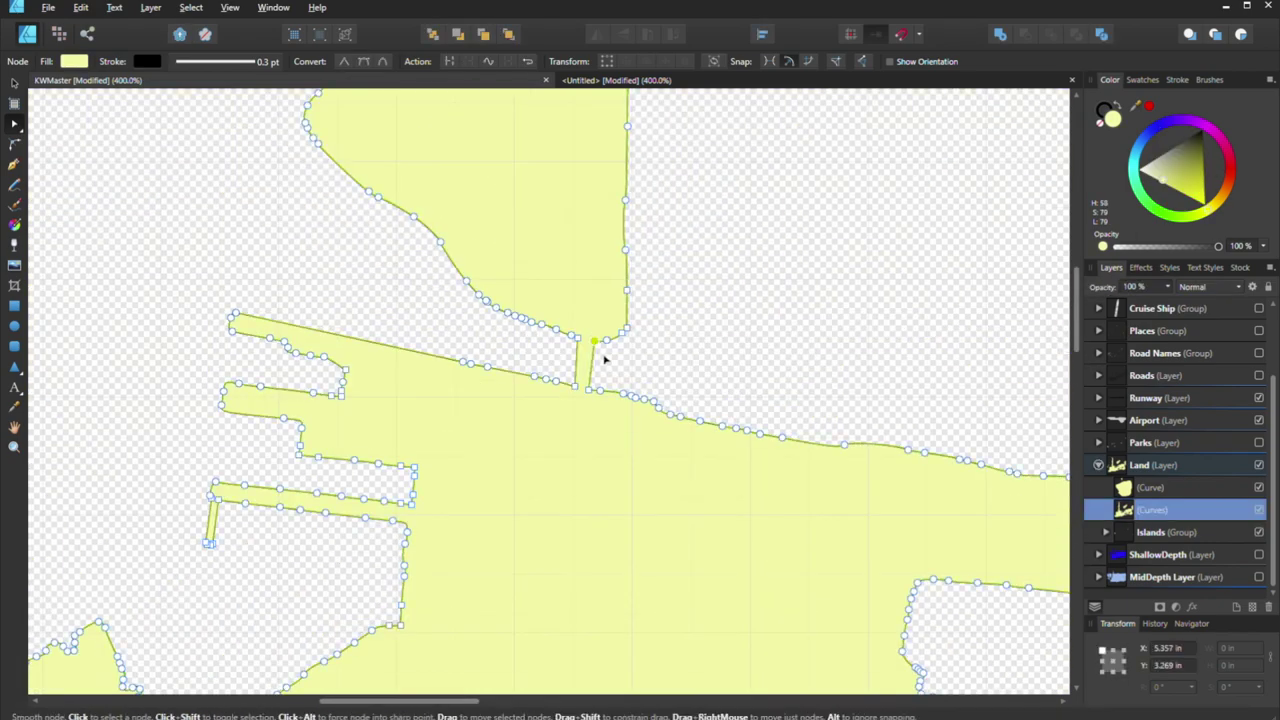
{"action": "key", "text": "Delete"}
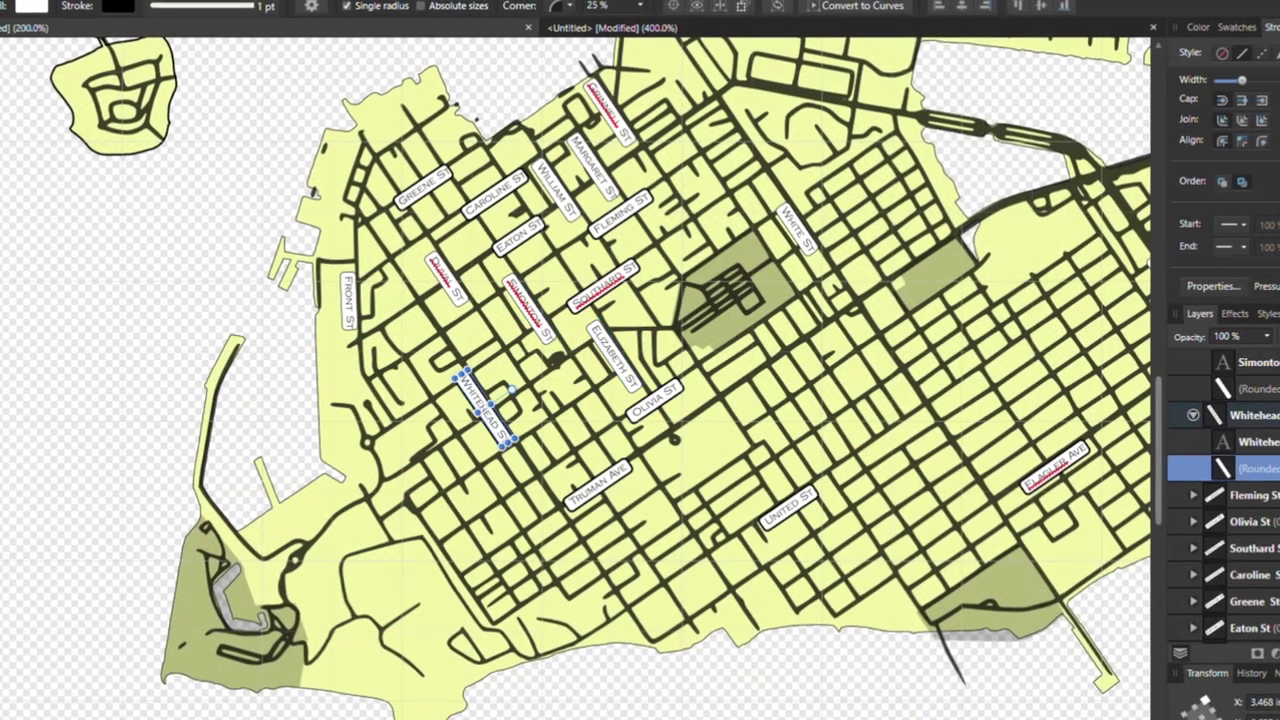
Step: Thin the outlines of the Whitehead St and Fleming St label rectangles and select the Olivia St one
{"action": "left_click", "coordinate": [1193, 495]}
{"action": "left_click", "coordinate": [1248, 548]}
{"action": "left_click", "coordinate": [1193, 495]}
{"action": "left_click", "coordinate": [1248, 548]}
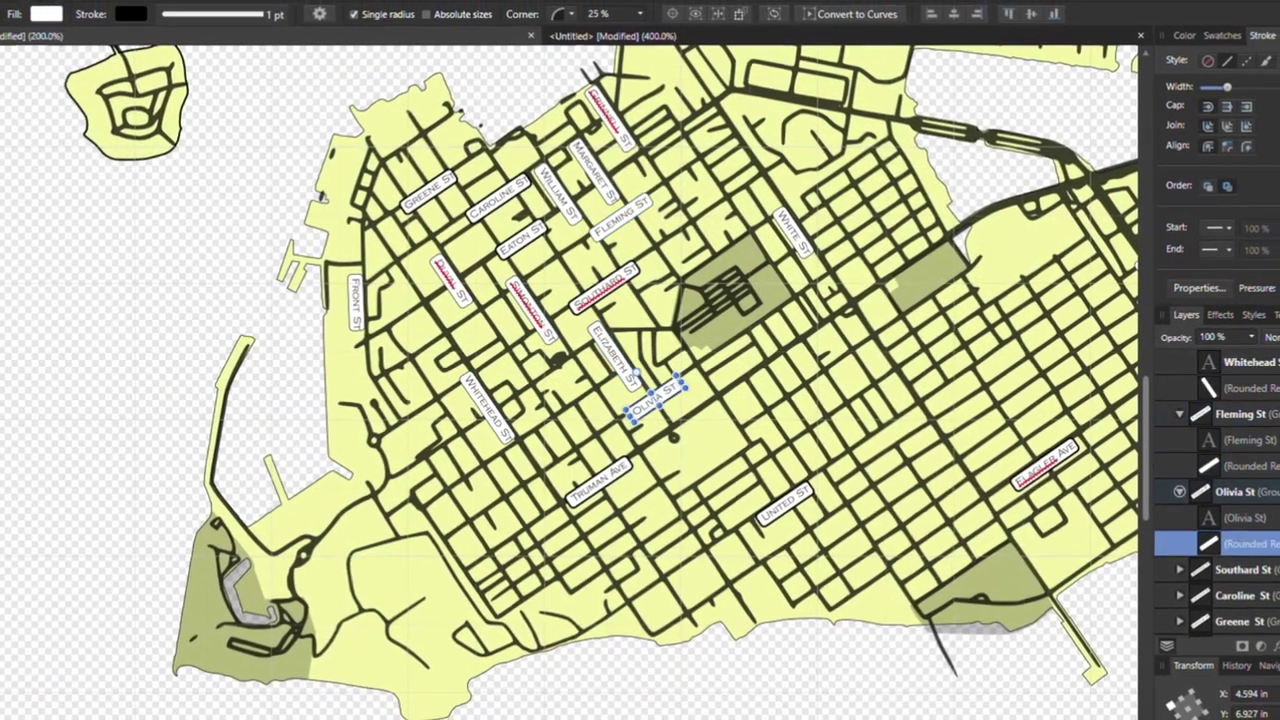
Step: Thin the outlines of the Olivia St, Southard St, Caroline St, Greene St and Eaton St label rectangles
{"action": "left_click", "coordinate": [1193, 415]}
{"action": "left_click", "coordinate": [1248, 468]}
{"action": "left_click", "coordinate": [1248, 548]}
{"action": "left_click", "coordinate": [1193, 416]}
{"action": "left_click", "coordinate": [1240, 463]}
{"action": "left_click", "coordinate": [1163, 413]}
{"action": "left_click", "coordinate": [1240, 463]}
{"action": "left_click", "coordinate": [1163, 413]}
{"action": "left_click", "coordinate": [1240, 463]}
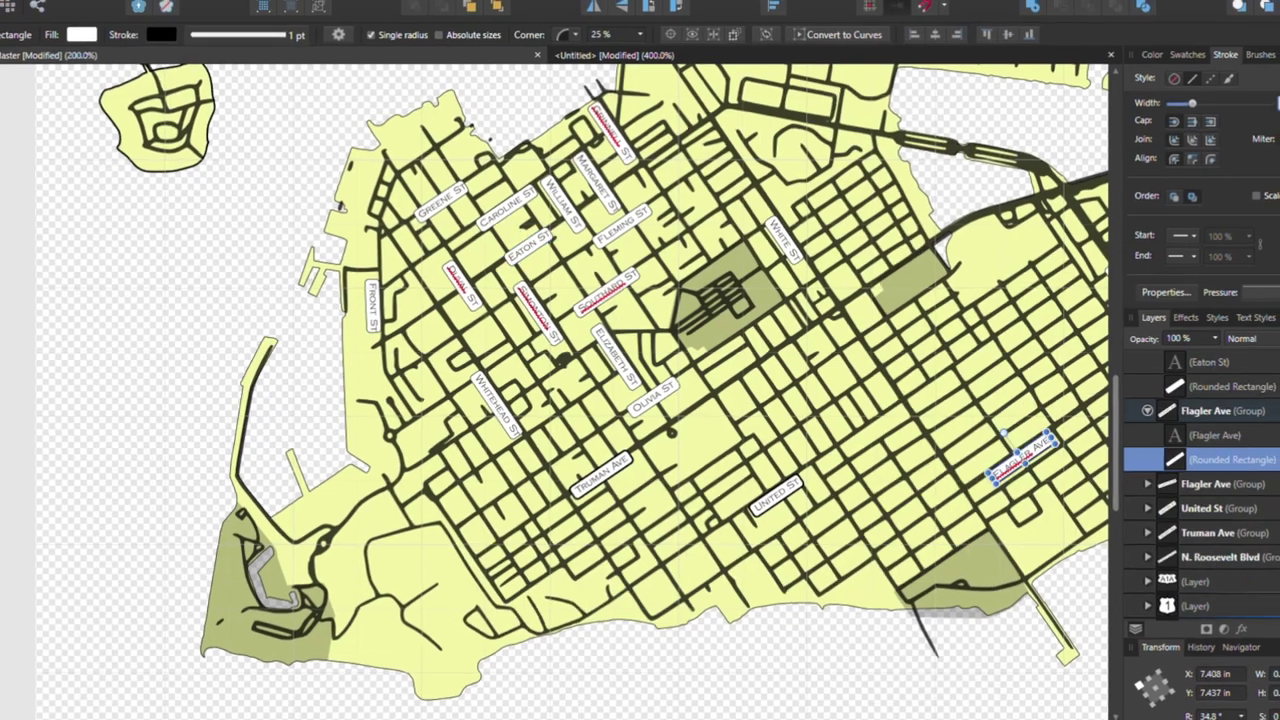
Step: Thin the outlines of the Flagler Ave, United St, Truman Ave and N. Roosevelt Blvd label rectangles
{"action": "left_click", "coordinate": [1163, 413]}
{"action": "left_click", "coordinate": [1240, 463]}
{"action": "left_click", "coordinate": [1240, 463]}
{"action": "left_click", "coordinate": [1132, 481]}
{"action": "left_click", "coordinate": [1214, 528]}
{"action": "left_click", "coordinate": [1190, 457]}
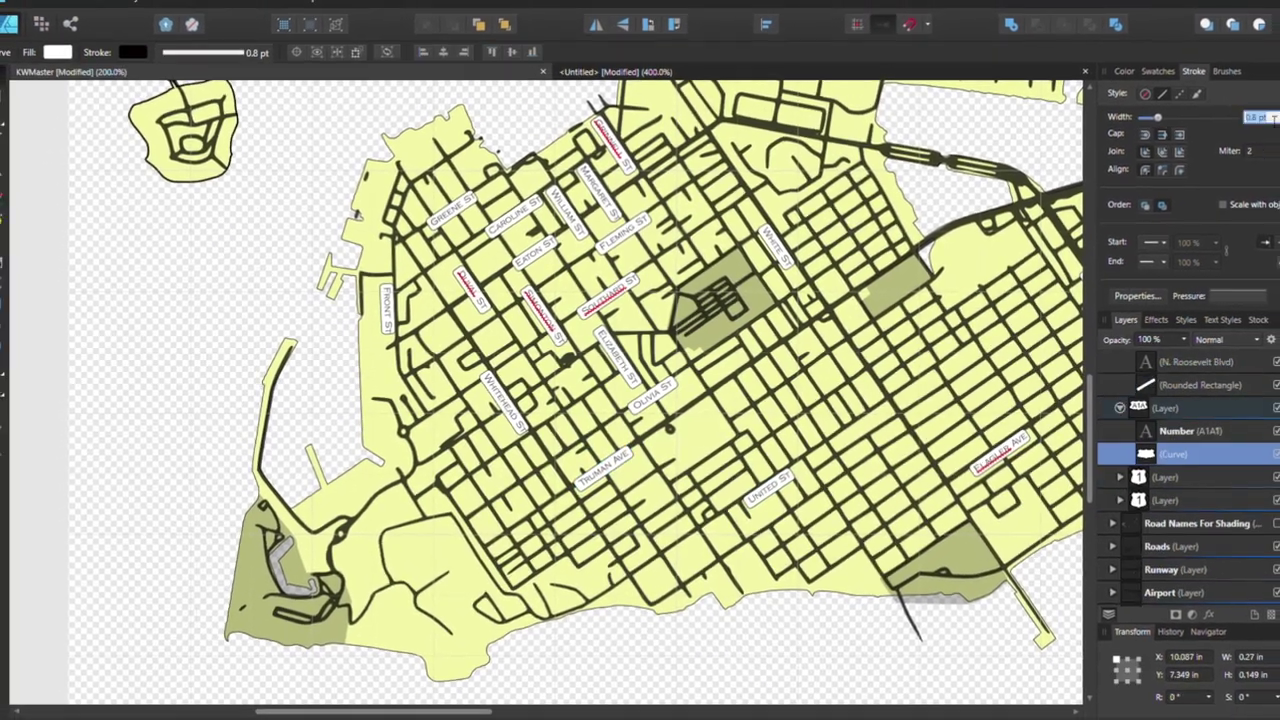
Step: Set the outline width of the highway shield curves to 0.3 pt
{"action": "left_click", "coordinate": [1190, 457]}
{"action": "left_click", "coordinate": [1133, 480]}
{"action": "left_click", "coordinate": [1190, 527]}
{"action": "left_click", "coordinate": [1272, 111]}
{"action": "type", "text": "0.3 pt"}
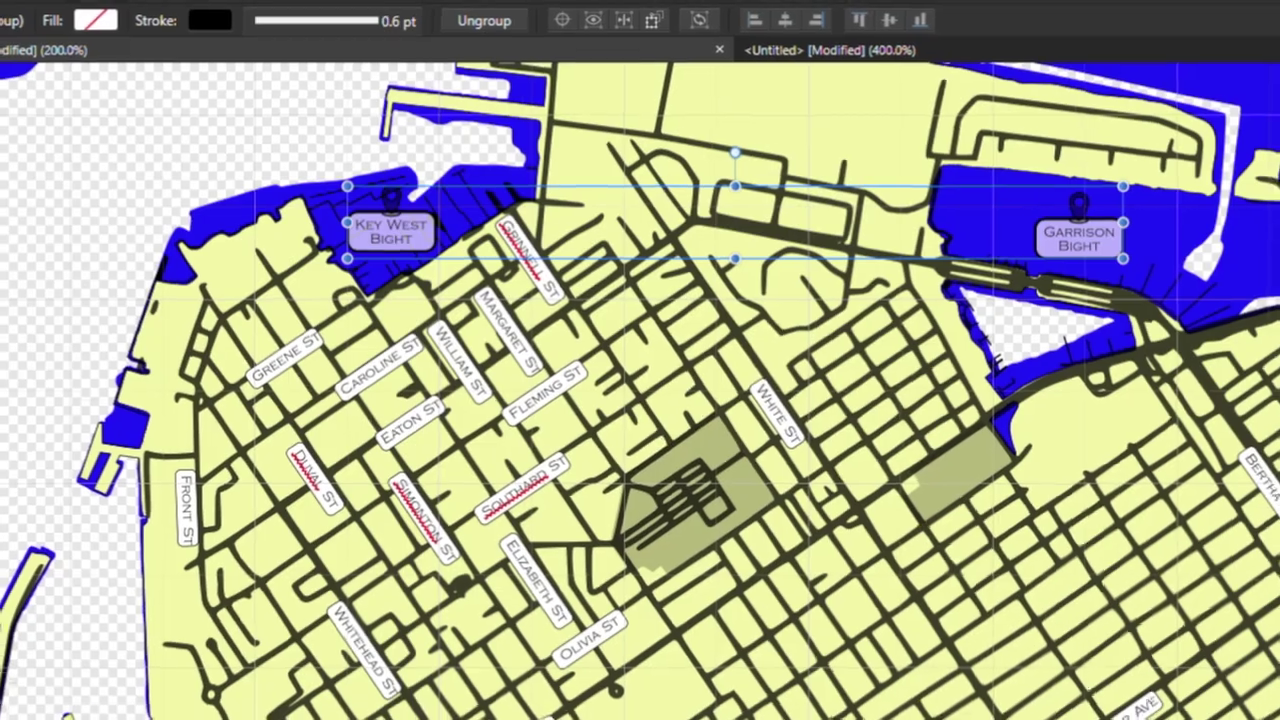
Step: Give the Key West Bight and Garrison Bight pins and label boxes a solid white fill
{"action": "left_click", "coordinate": [391, 201]}
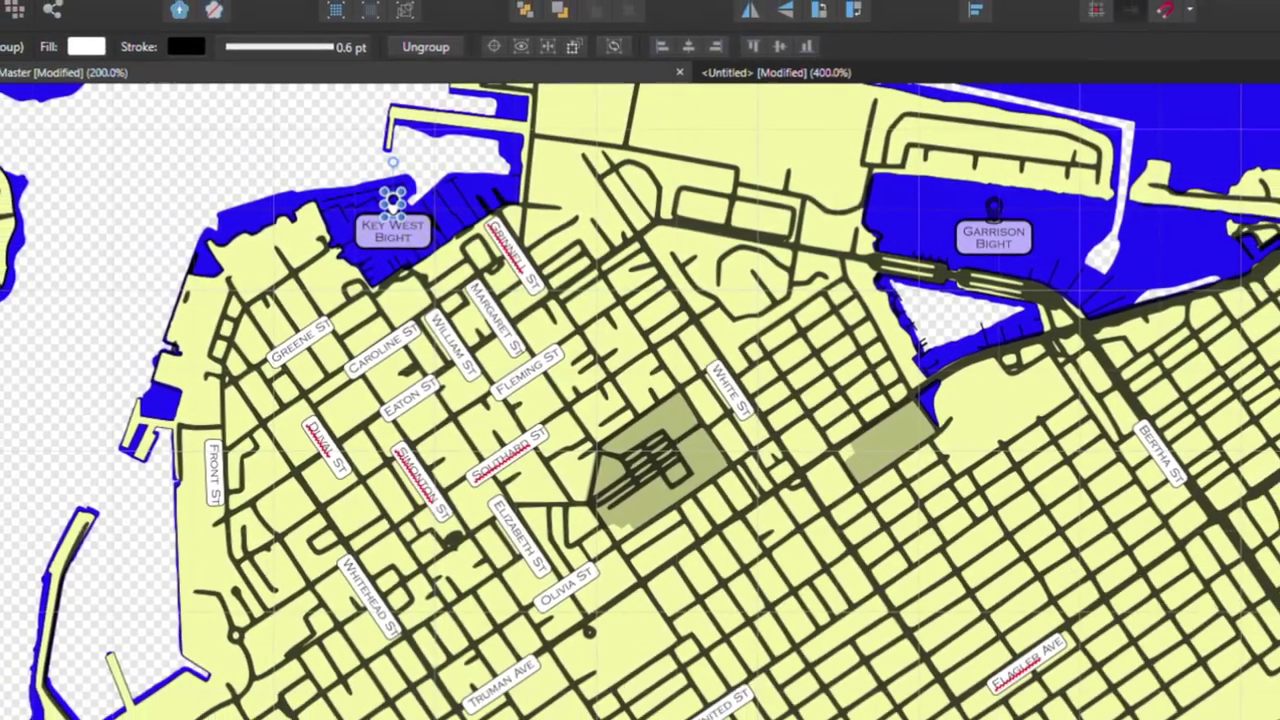
{"action": "left_click", "coordinate": [393, 232]}
{"action": "left_click", "coordinate": [994, 208]}
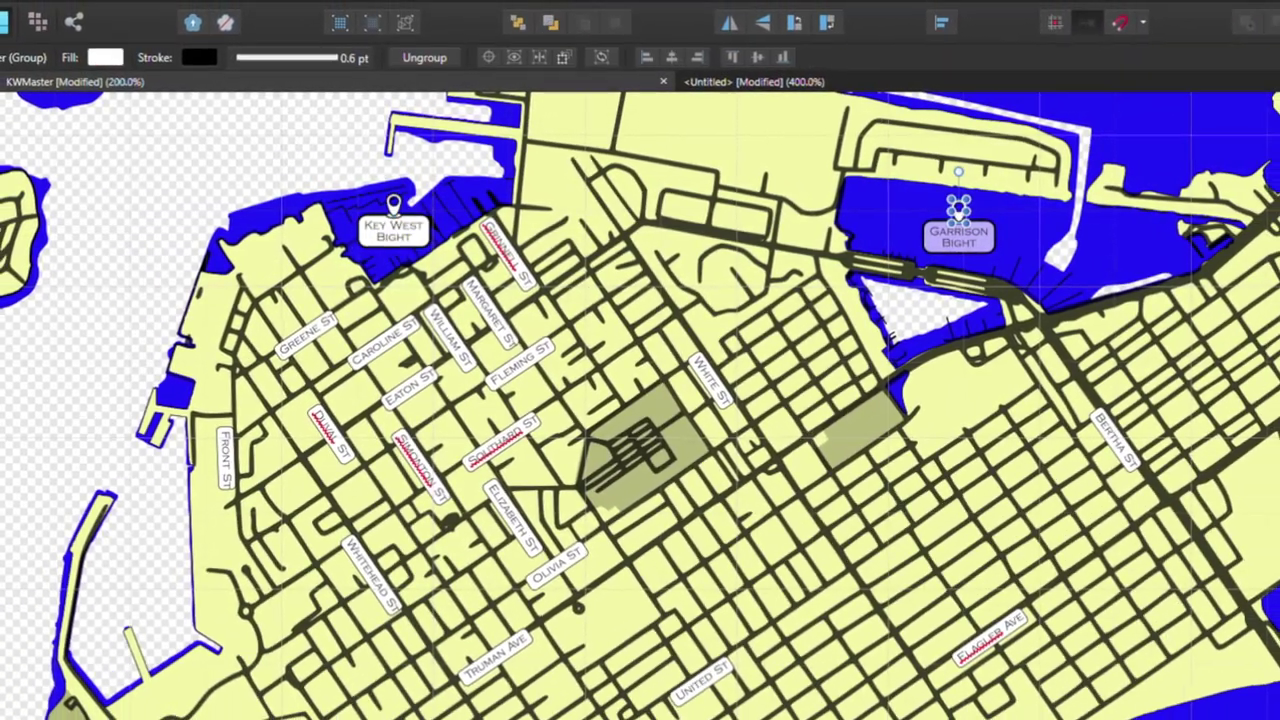
{"action": "left_click", "coordinate": [994, 238]}
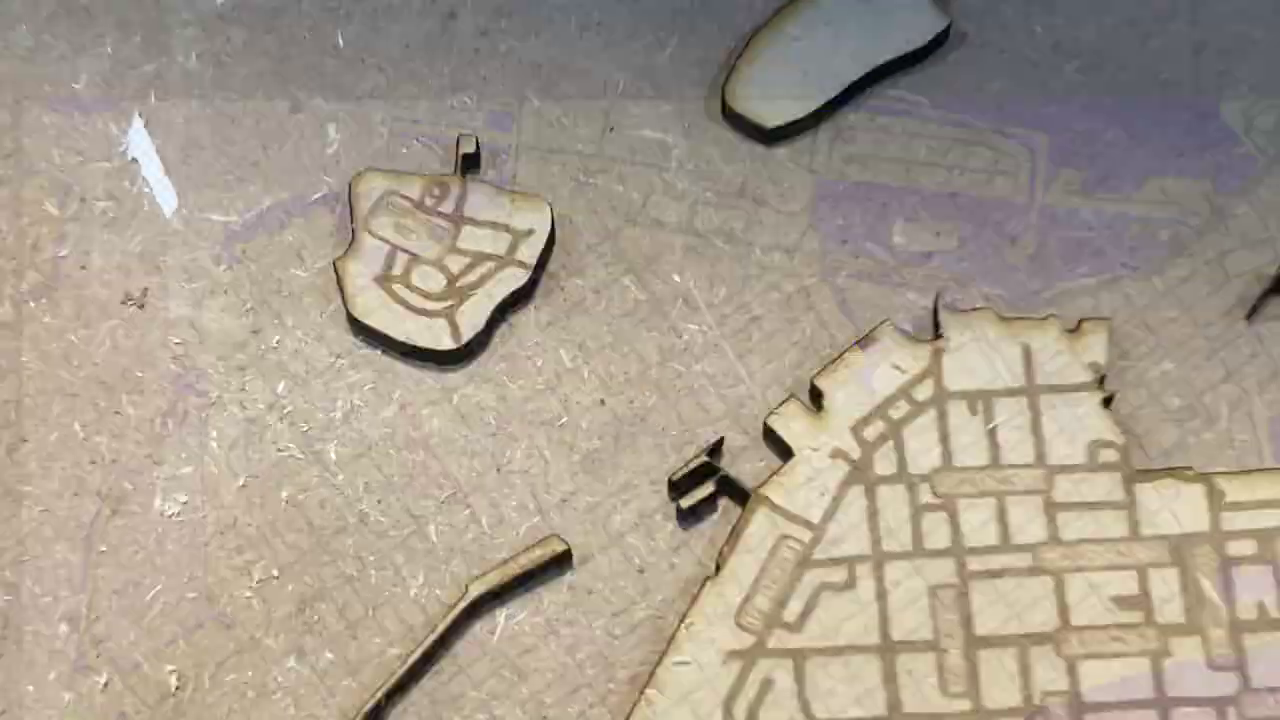